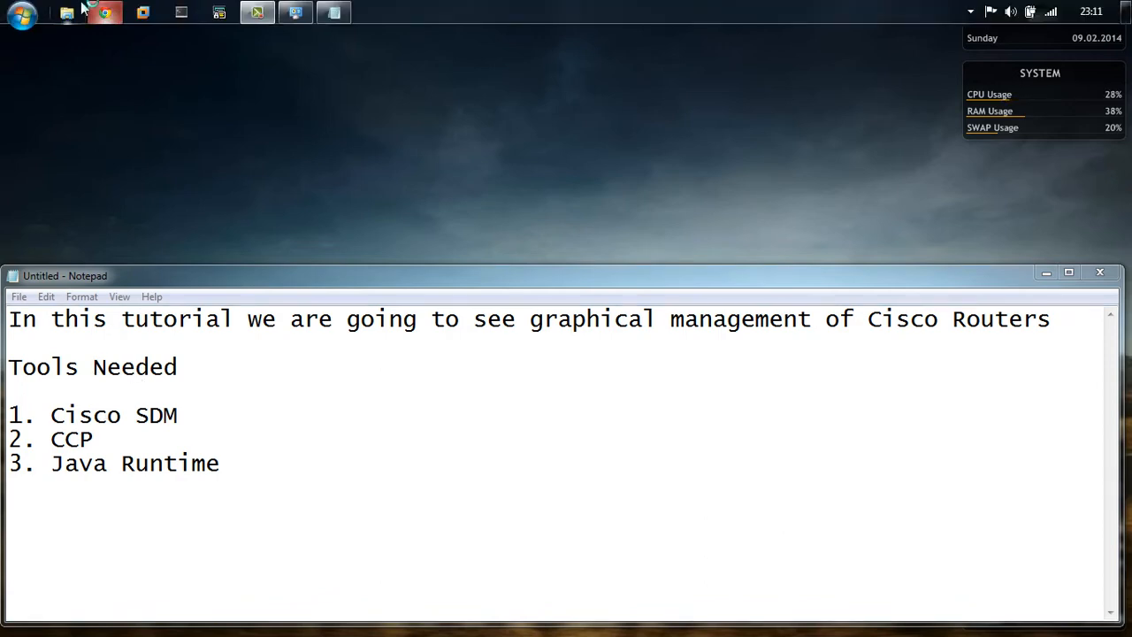
# Step: Switch to Chrome and load the ArshNetworks blog from the bookmarks bar
pyautogui.click(89, 10)
pyautogui.click(666, 70)
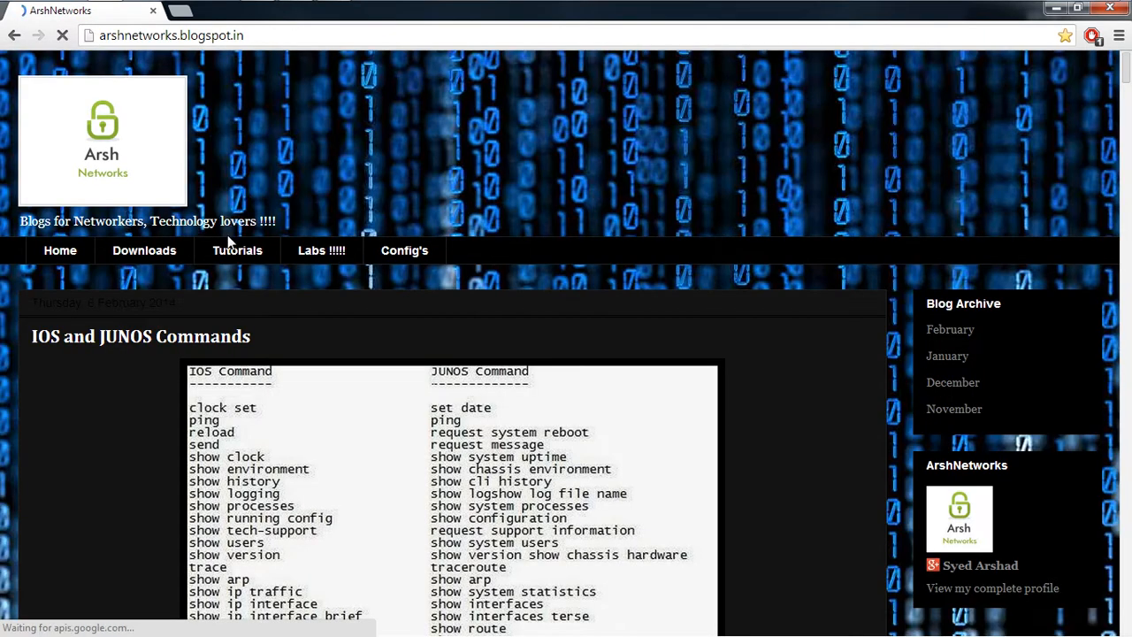
# Step: Go to the blog's Downloads page and scroll through its download list
pyautogui.scroll(-1, 181, 251)
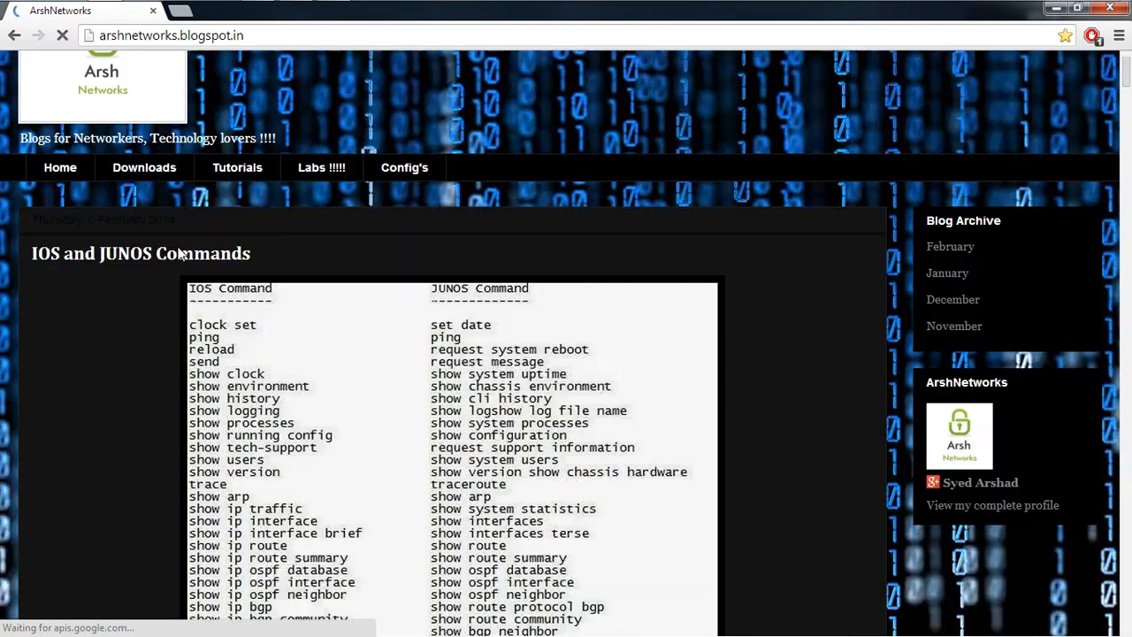
pyautogui.click(124, 171)
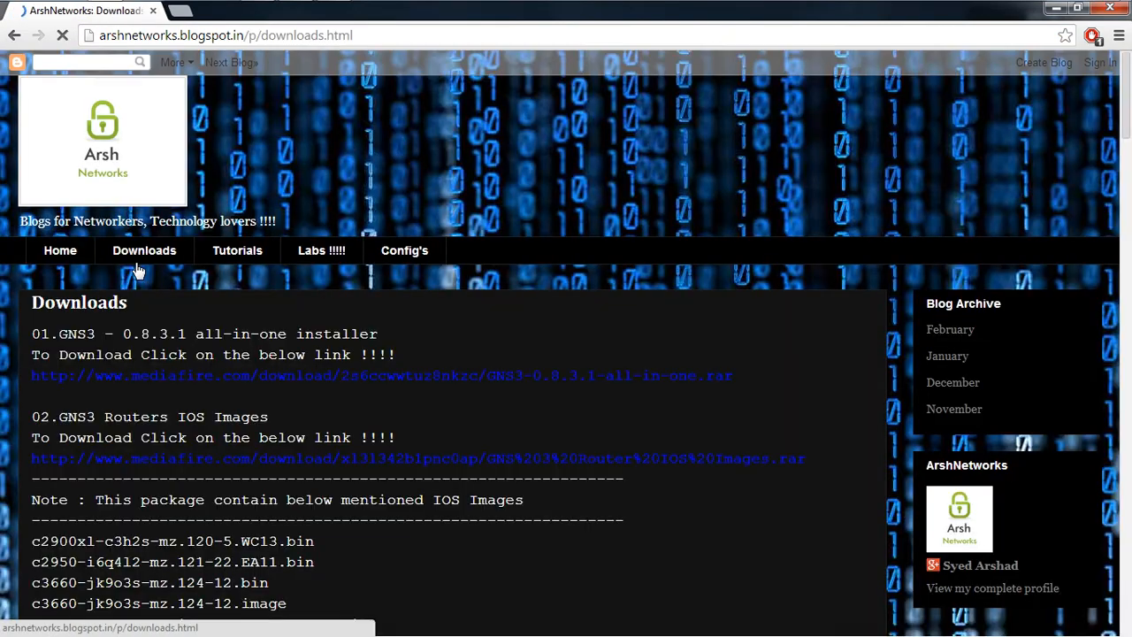
pyautogui.scroll(-9, 137, 273)
pyautogui.scroll(-1, 138, 268)
pyautogui.scroll(2, 138, 269)
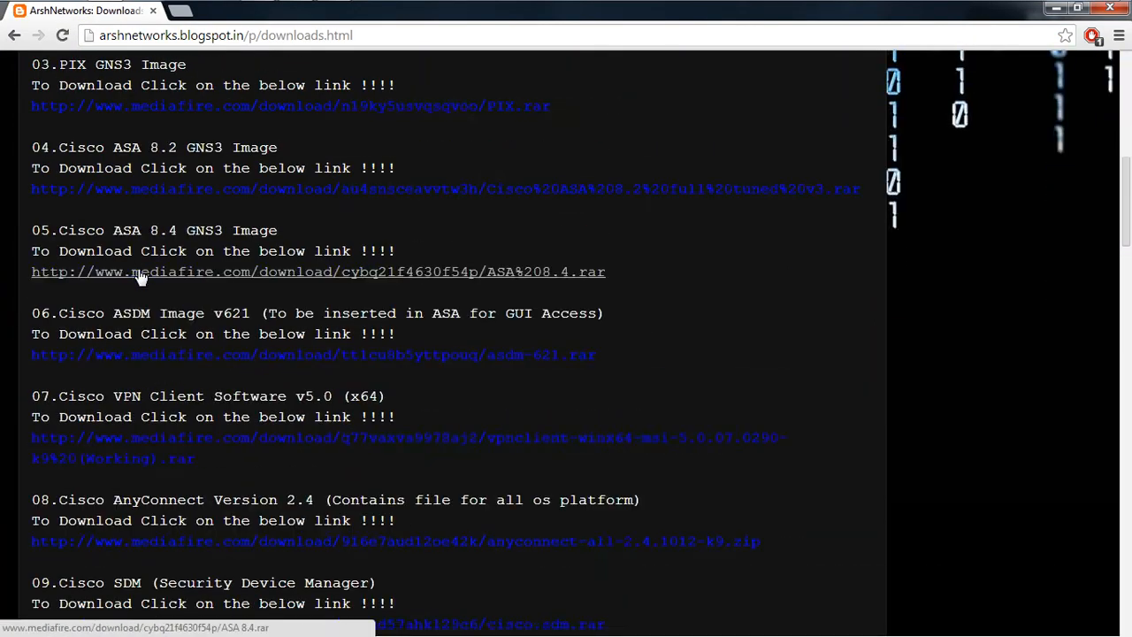
pyautogui.scroll(-2, 146, 424)
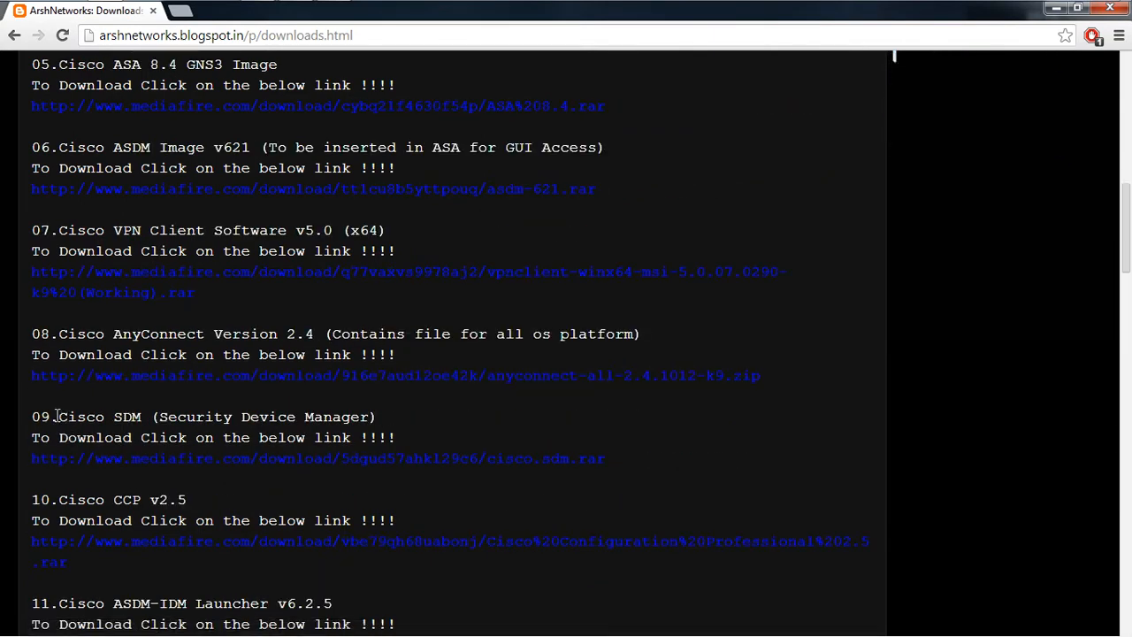
# Step: Highlight the Cisco SDM and CCP entries and the 'To Know How to Use' note
pyautogui.moveTo(56, 416); pyautogui.dragTo(387, 418)
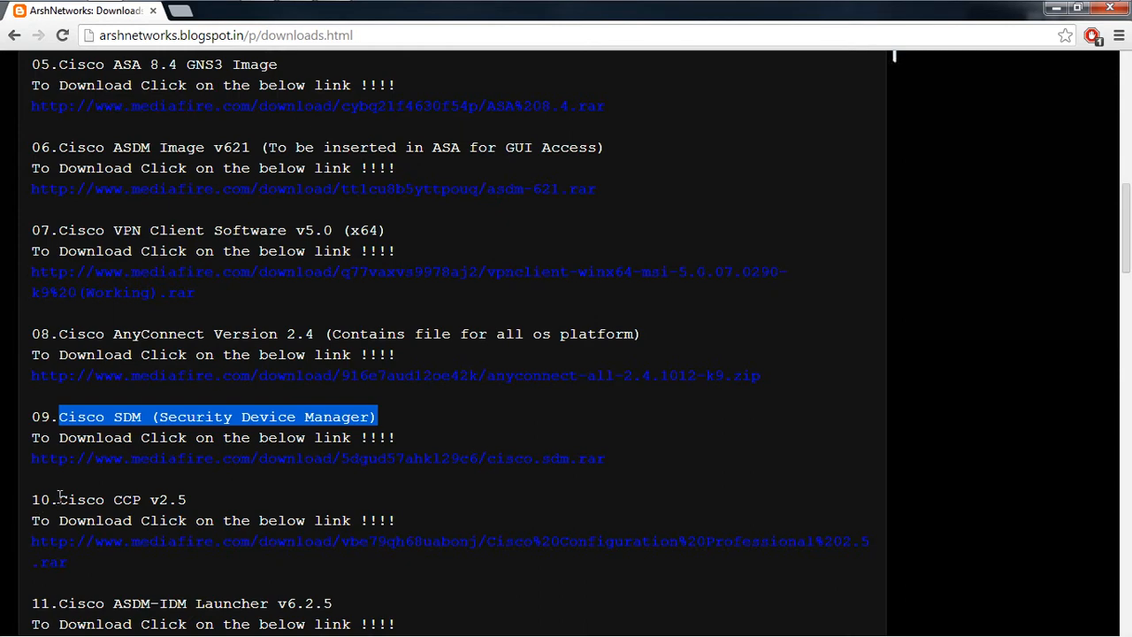
pyautogui.moveTo(58, 497); pyautogui.dragTo(188, 500)
pyautogui.scroll(-2, 235, 498)
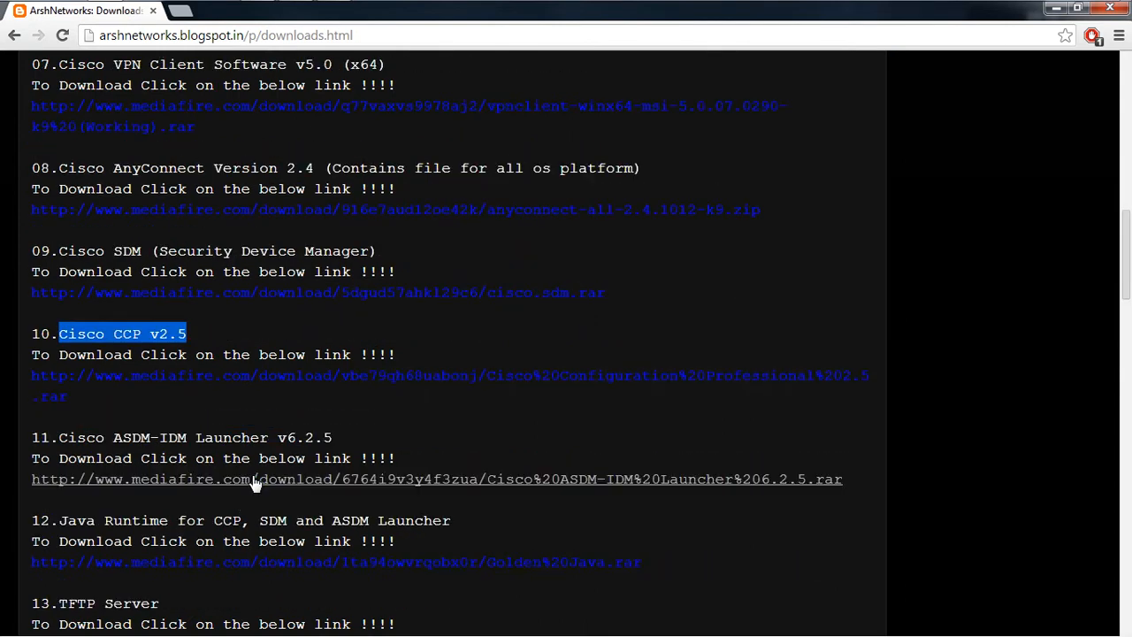
pyautogui.scroll(-2, 252, 483)
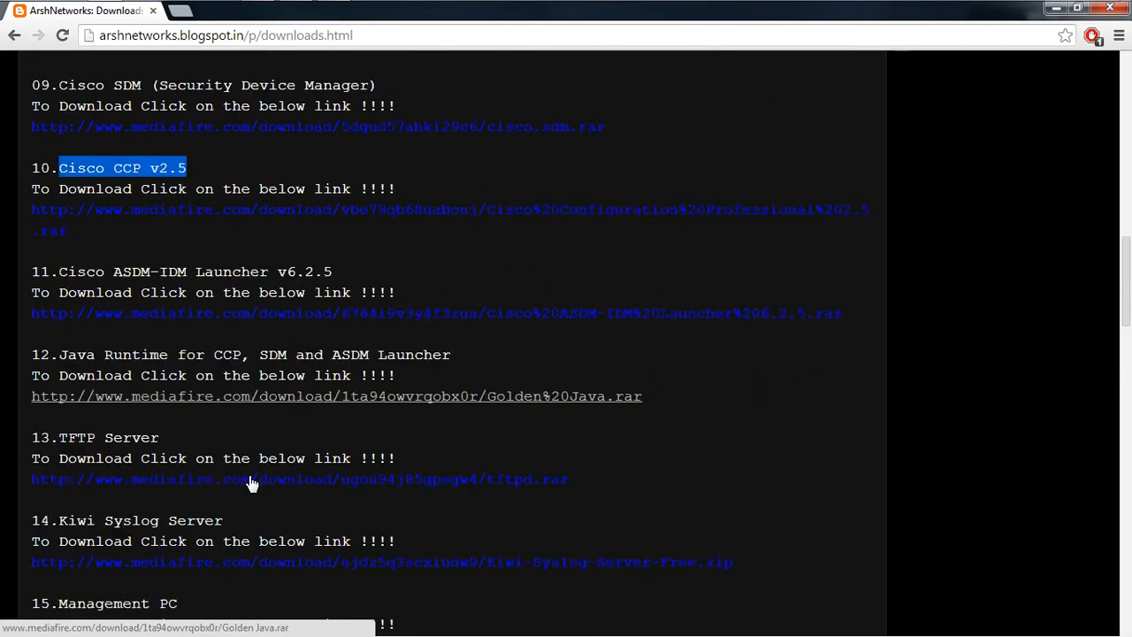
pyautogui.scroll(-1, 252, 482)
pyautogui.scroll(-2, 252, 483)
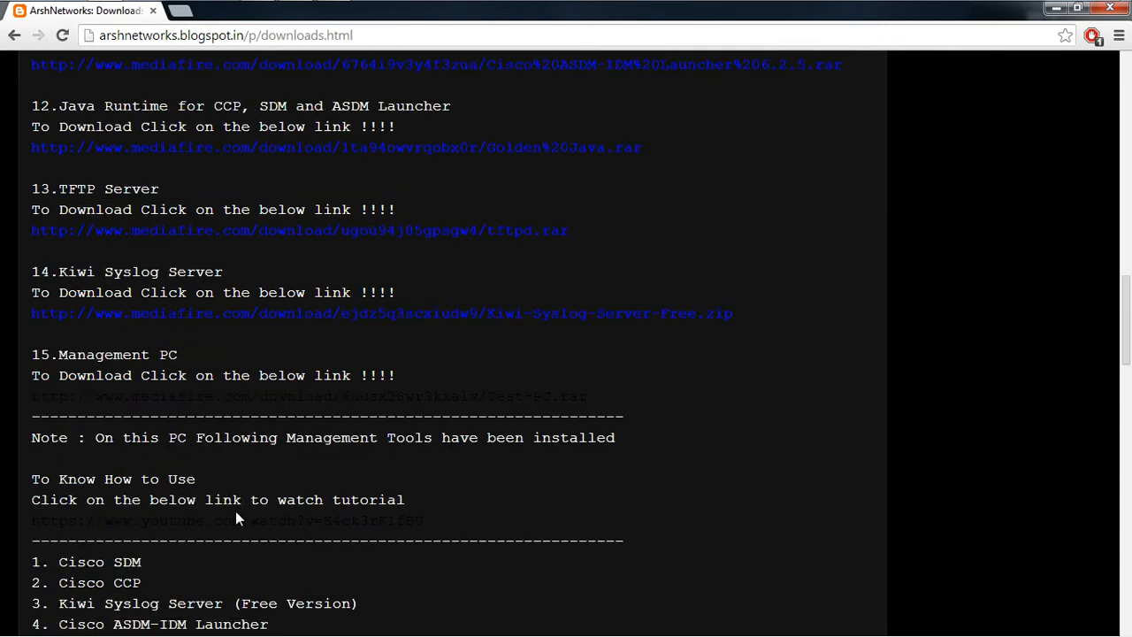
pyautogui.scroll(-2, 235, 512)
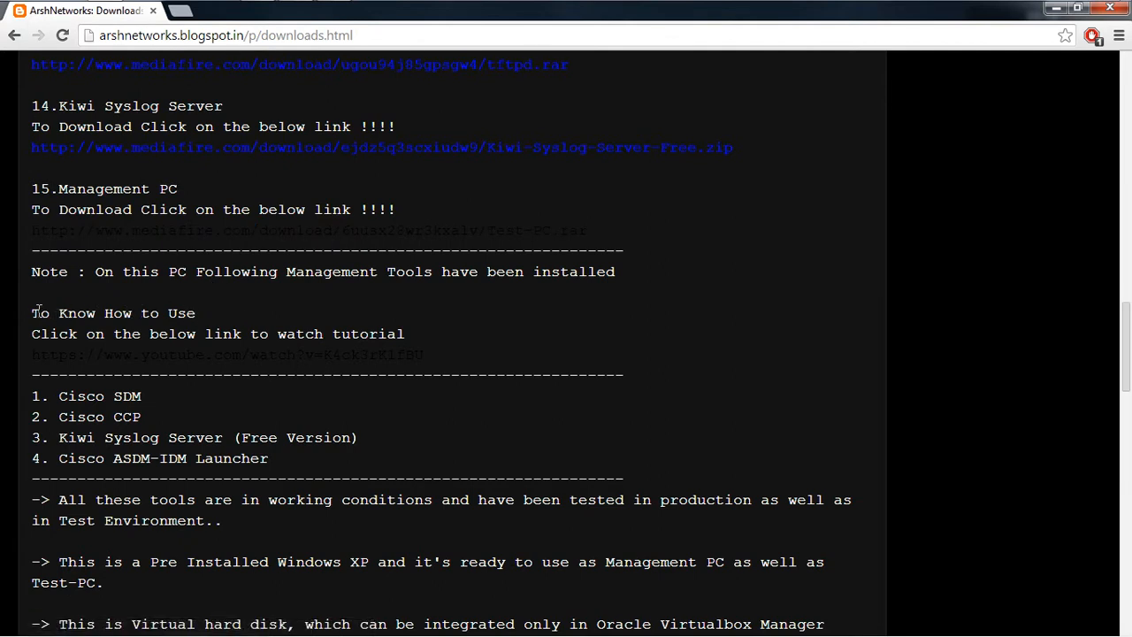
pyautogui.moveTo(32, 306); pyautogui.dragTo(196, 314)
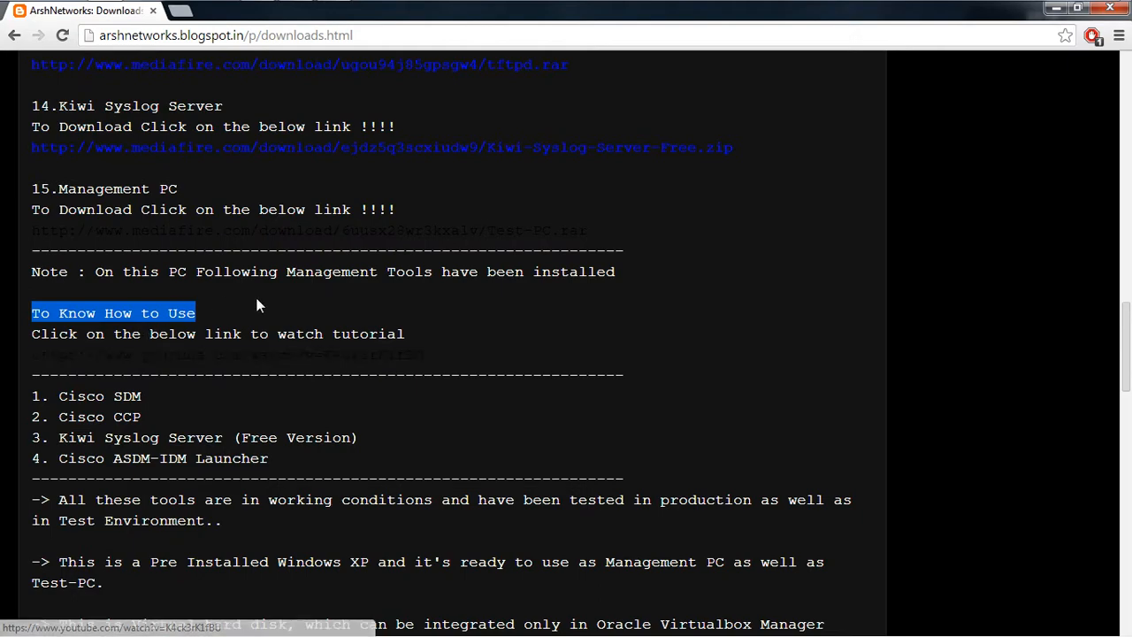
pyautogui.scroll(15, 327, 304)
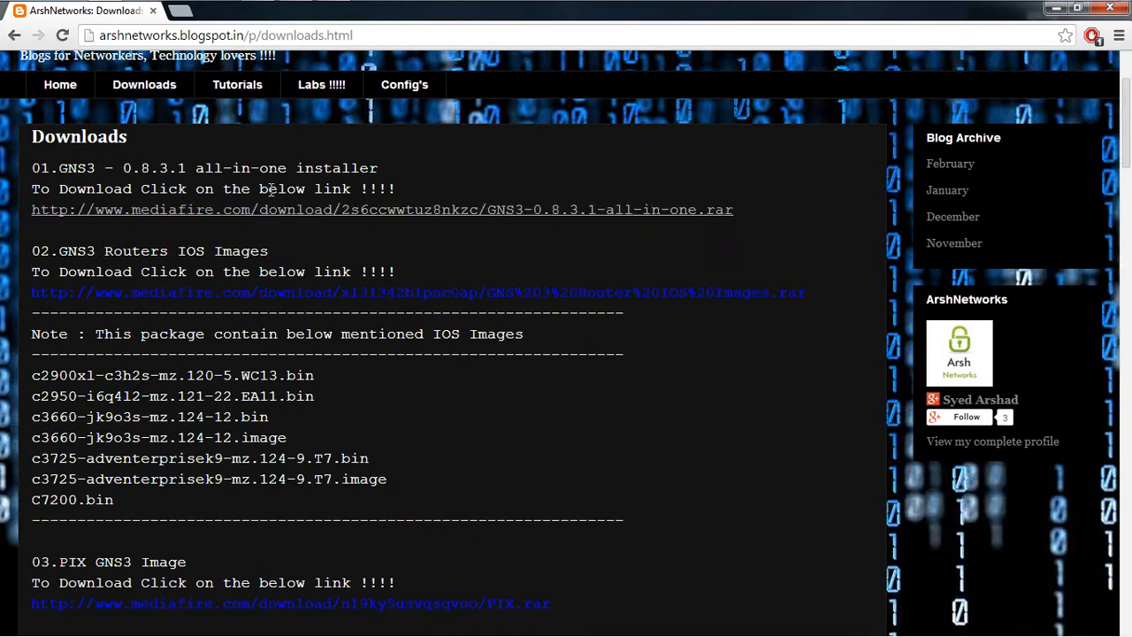
pyautogui.scroll(1, 263, 204)
# Step: Browse Tutorials, then open Labs and highlight the 'Lab For Graphical Management of Cisco Routers' title
pyautogui.click(216, 172)
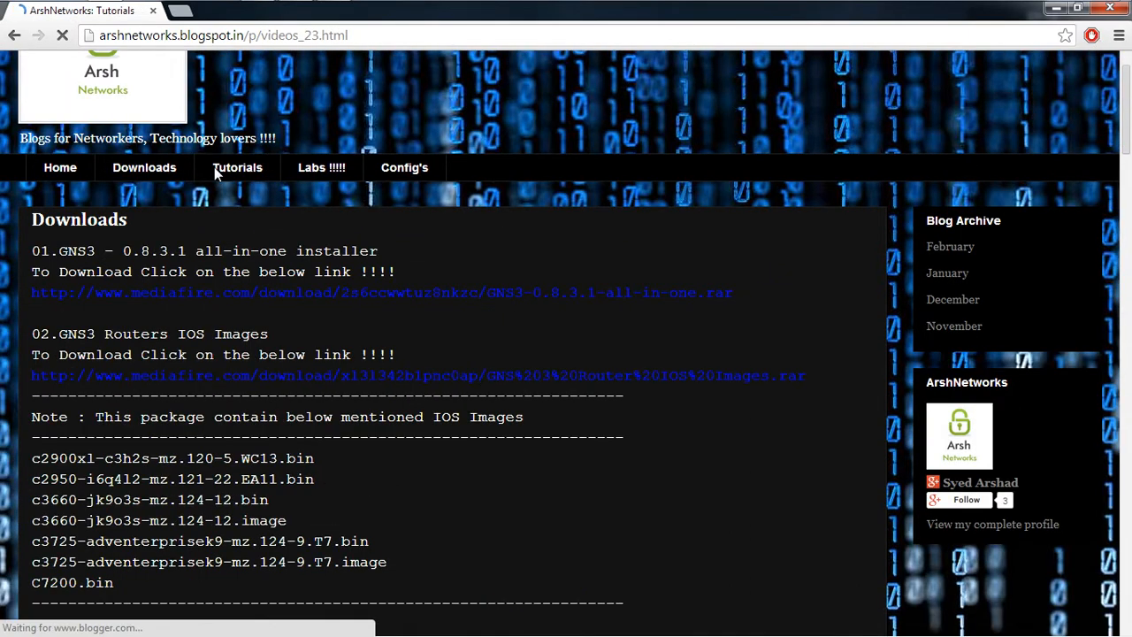
pyautogui.scroll(-4, 215, 167)
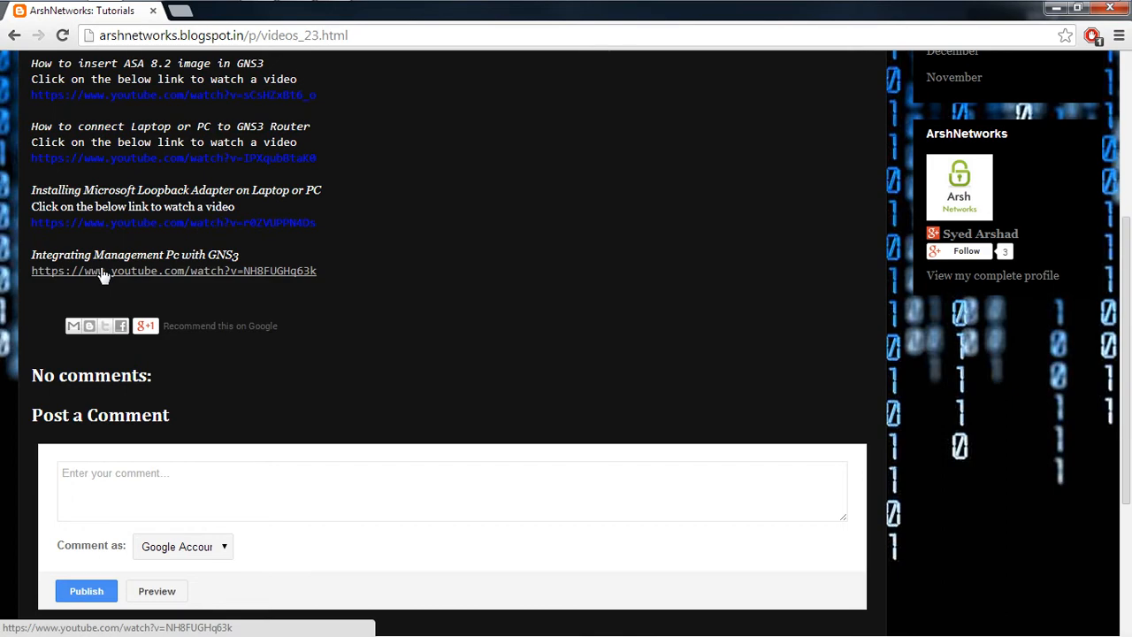
pyautogui.scroll(4, 181, 262)
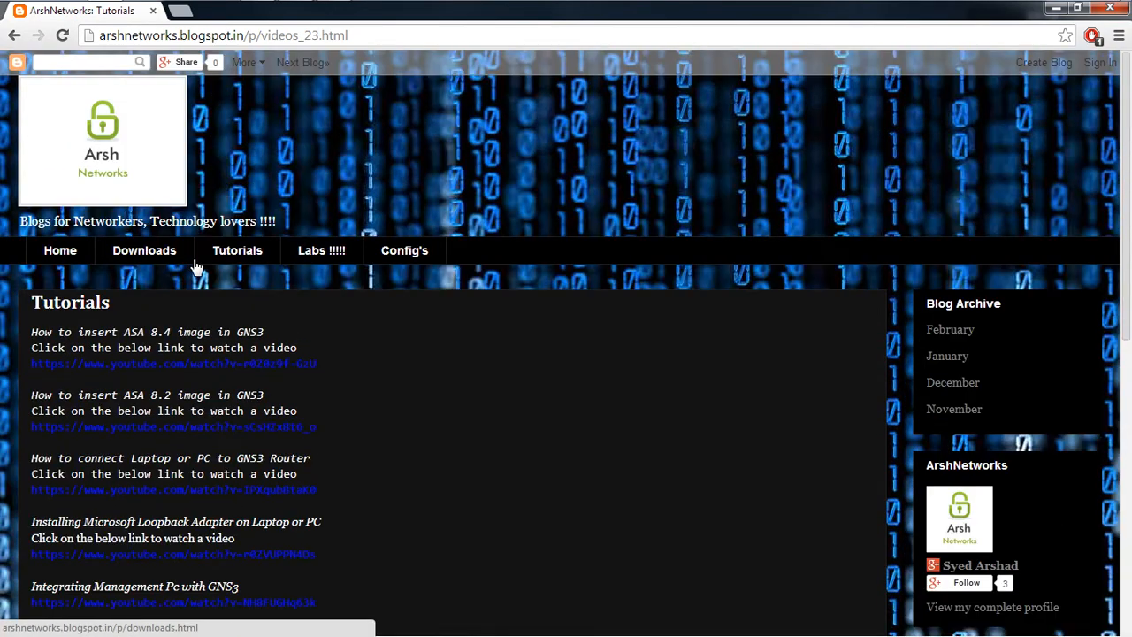
pyautogui.click(315, 250)
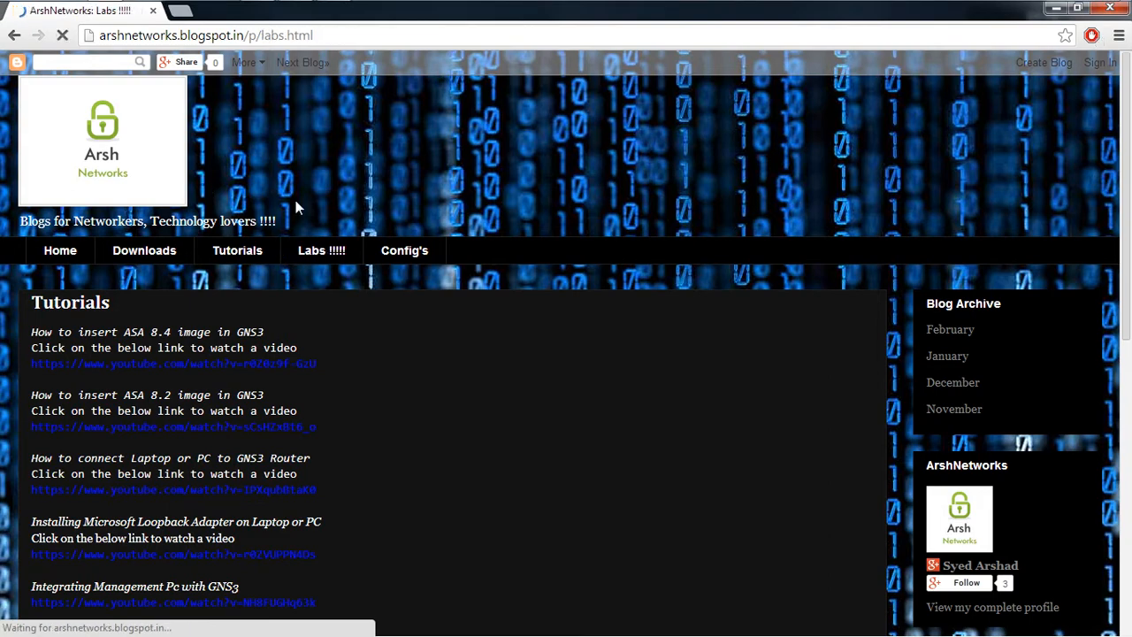
pyautogui.scroll(-2, 354, 261)
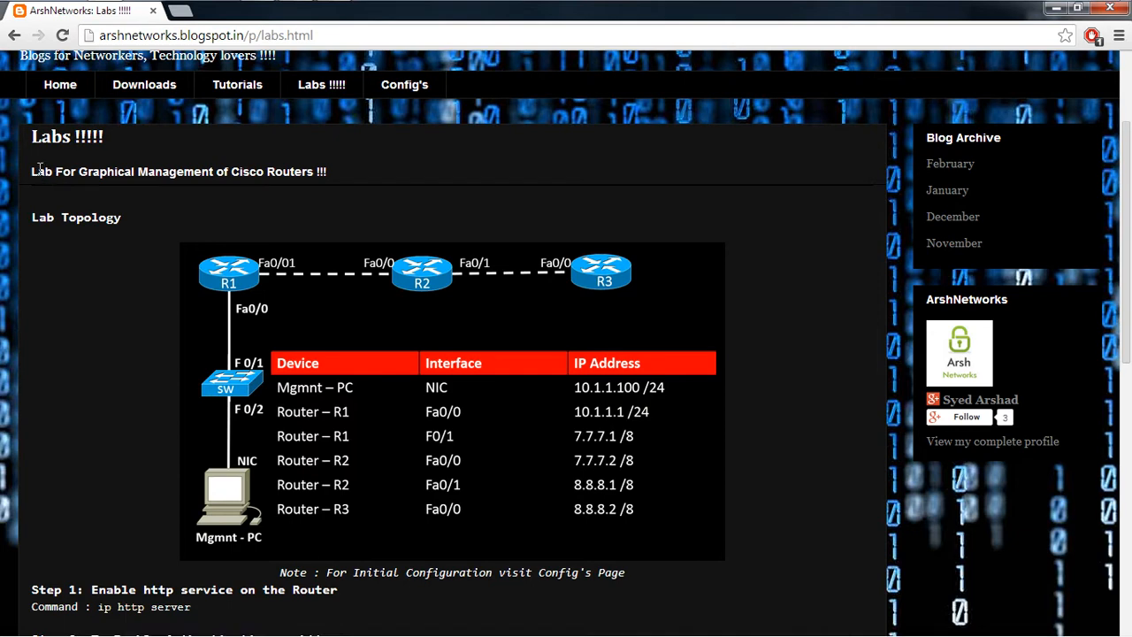
pyautogui.moveTo(32, 168); pyautogui.dragTo(323, 180)
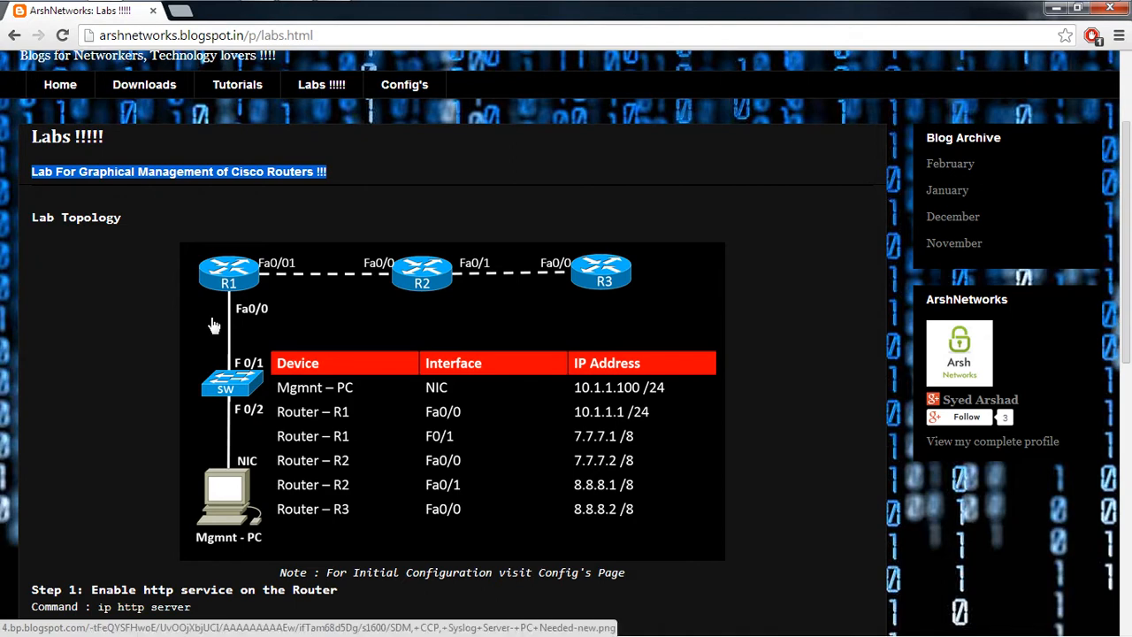
# Step: Launch GNS3 from the Start menu and dismiss the New Project prompt
pyautogui.click(21, 12)
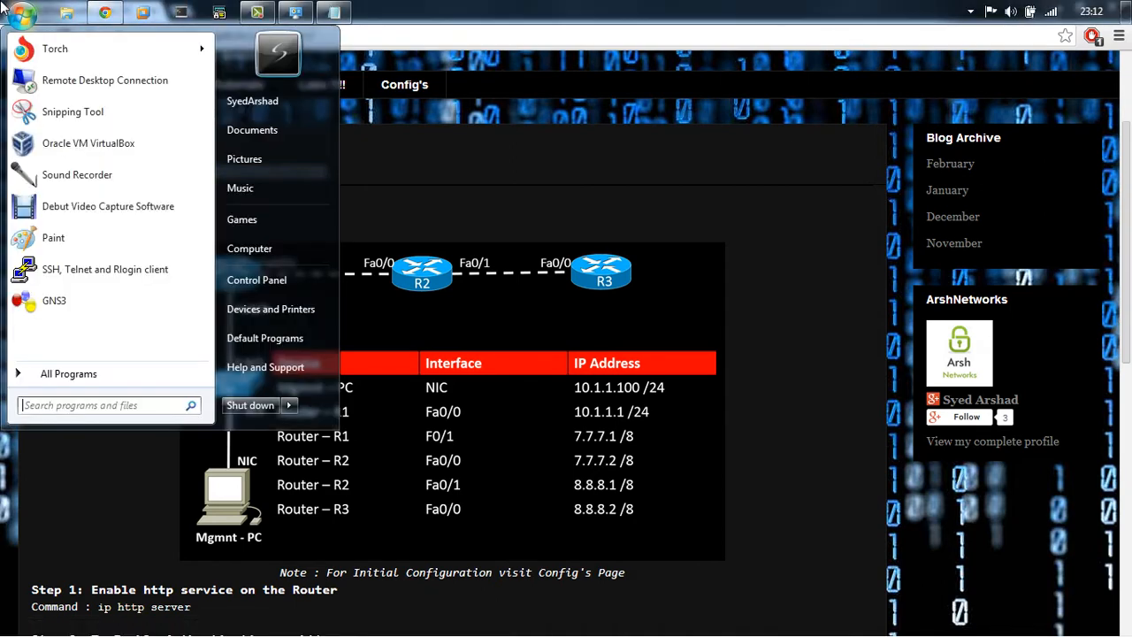
pyautogui.click(64, 293)
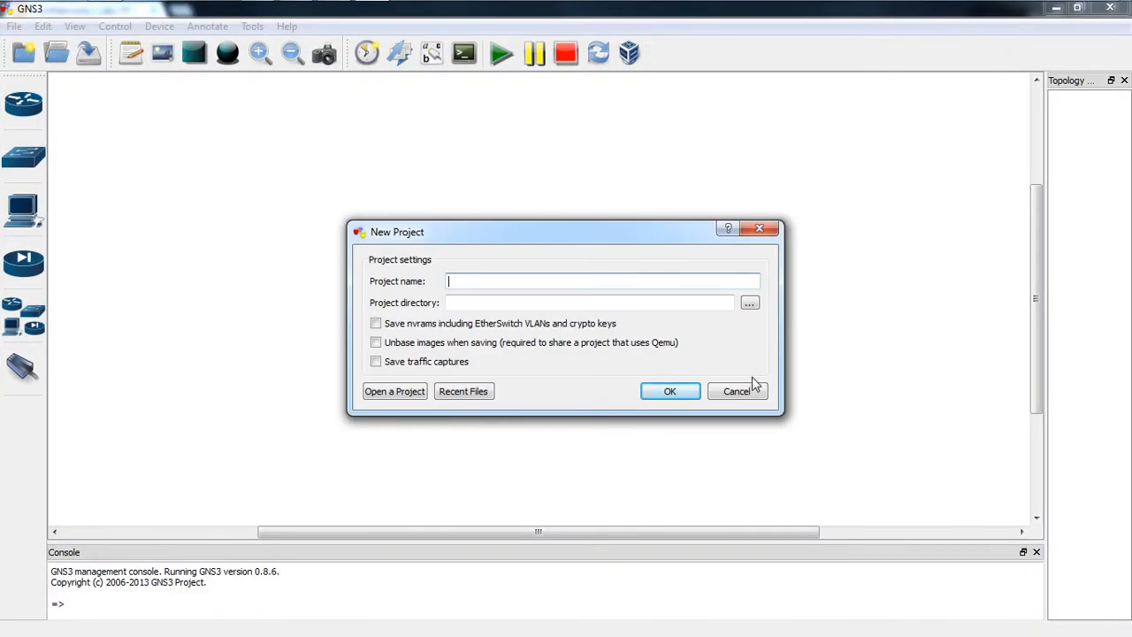
pyautogui.click(734, 390)
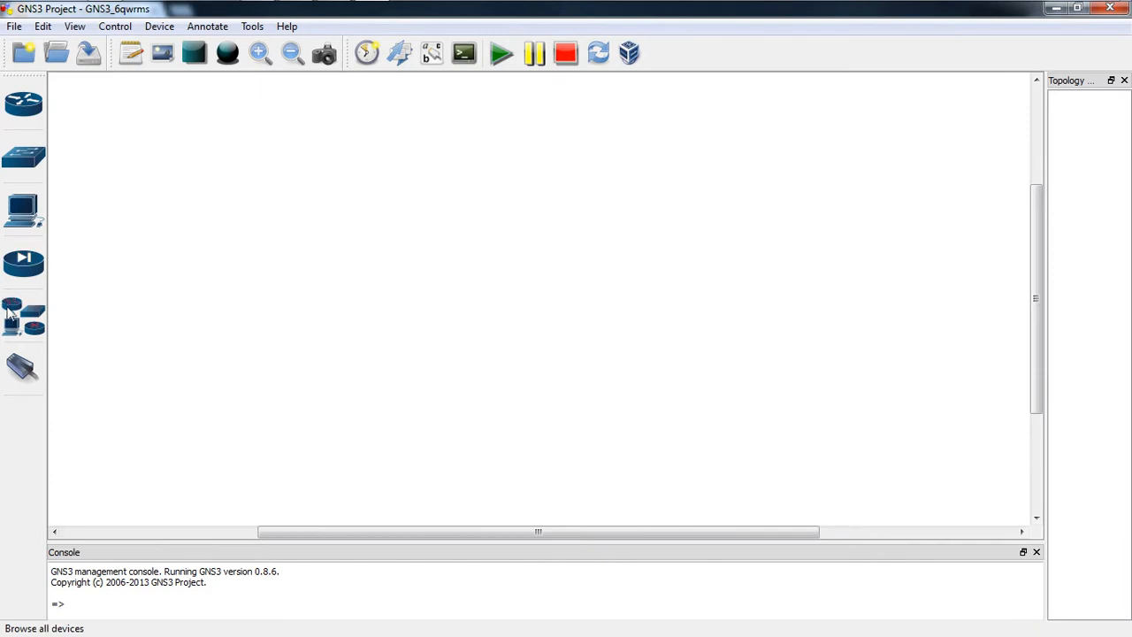
# Step: Place c3700 routers R1, R2, R3 across the top and a cloud at lower left
pyautogui.click(25, 296)
pyautogui.moveTo(115, 159); pyautogui.dragTo(283, 139)
pyautogui.moveTo(159, 161); pyautogui.dragTo(489, 166)
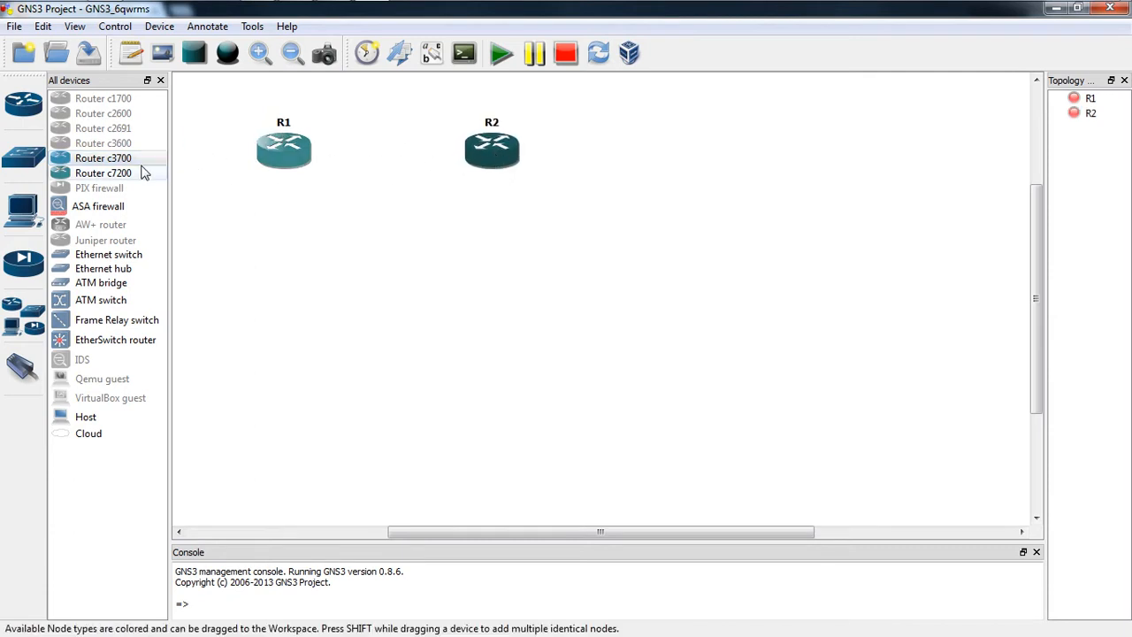
pyautogui.moveTo(141, 159); pyautogui.dragTo(711, 165)
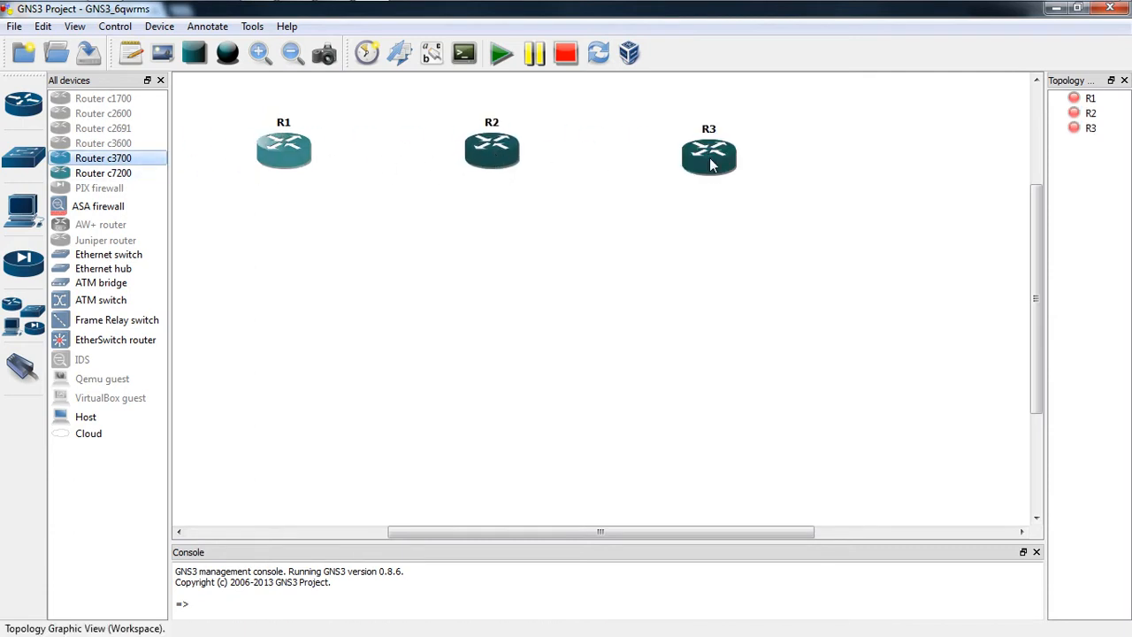
pyautogui.moveTo(509, 156); pyautogui.dragTo(529, 155)
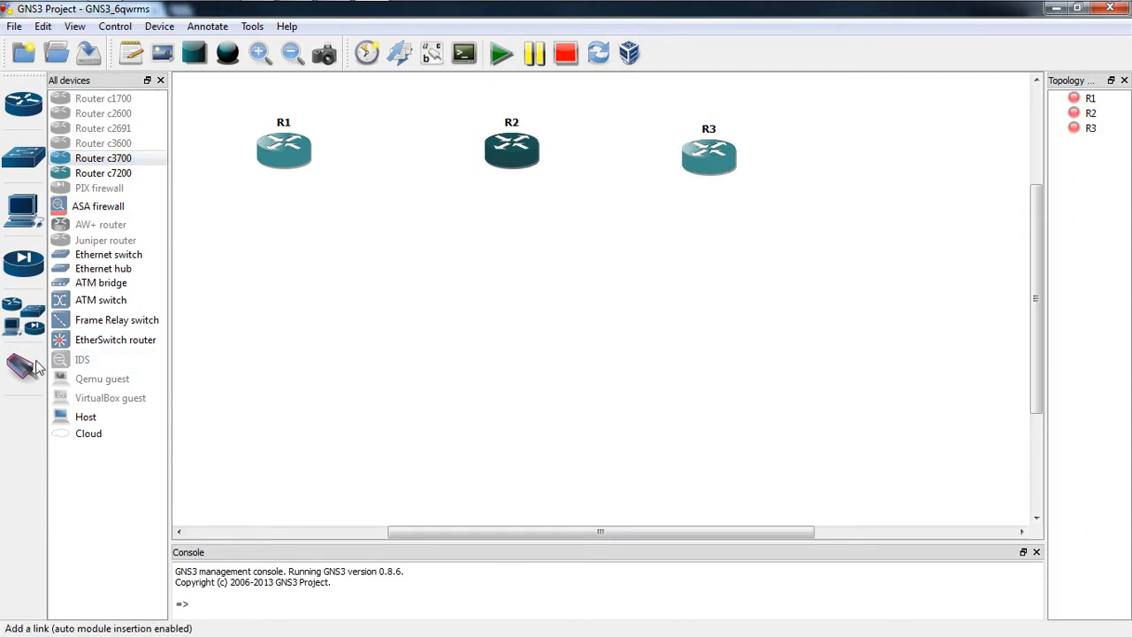
pyautogui.click(82, 435)
pyautogui.moveTo(82, 440); pyautogui.dragTo(311, 451)
# Step: Attach the VirtualBox host-only adapter to cloud C1 as a Generic Ethernet NIO
pyautogui.rightClick(311, 451)
pyautogui.click(331, 382)
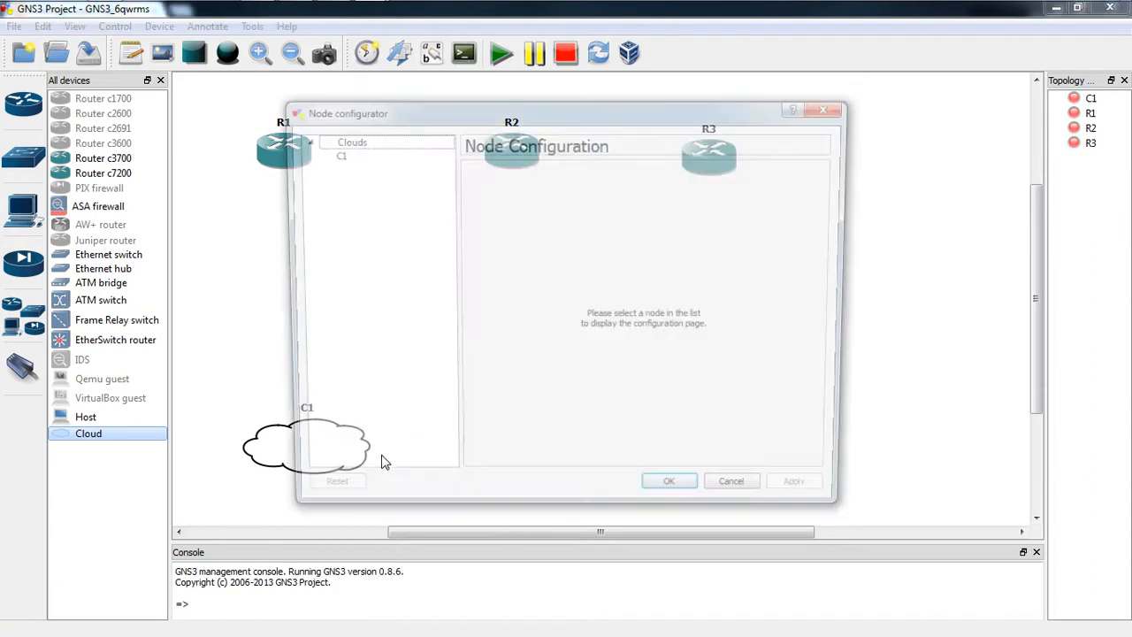
pyautogui.click(333, 154)
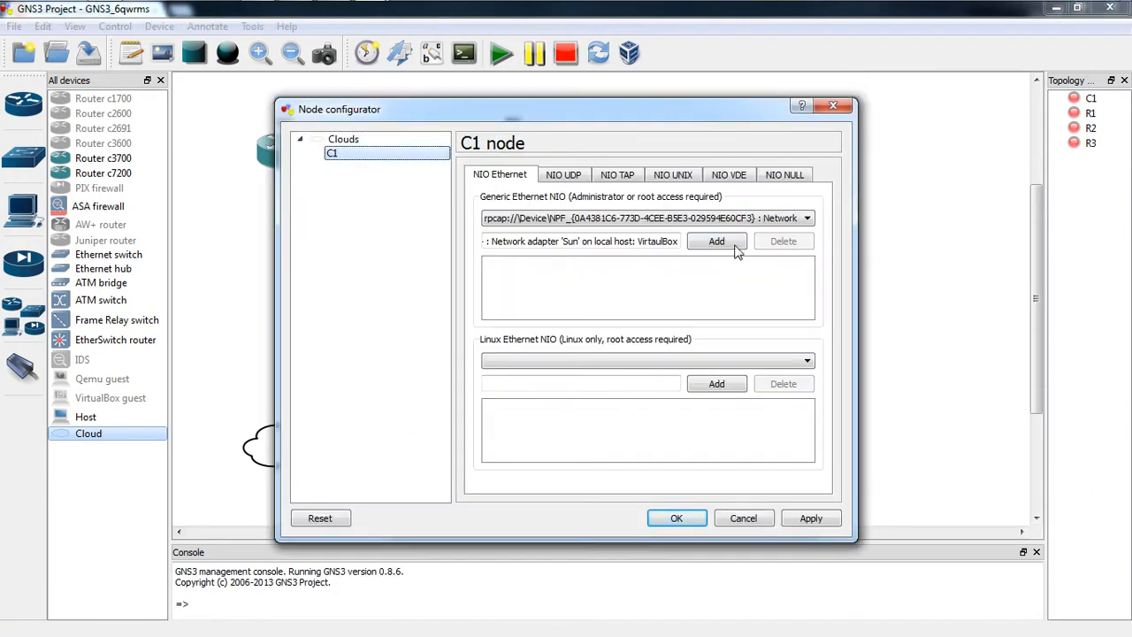
pyautogui.click(760, 218)
pyautogui.click(734, 228)
pyautogui.click(716, 241)
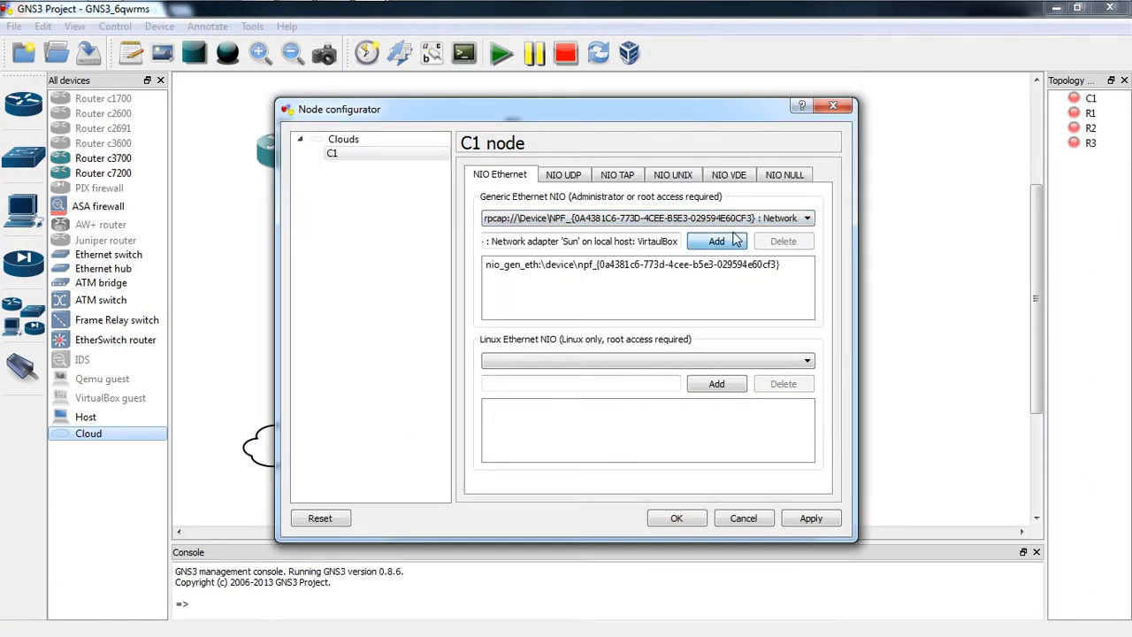
pyautogui.click(810, 518)
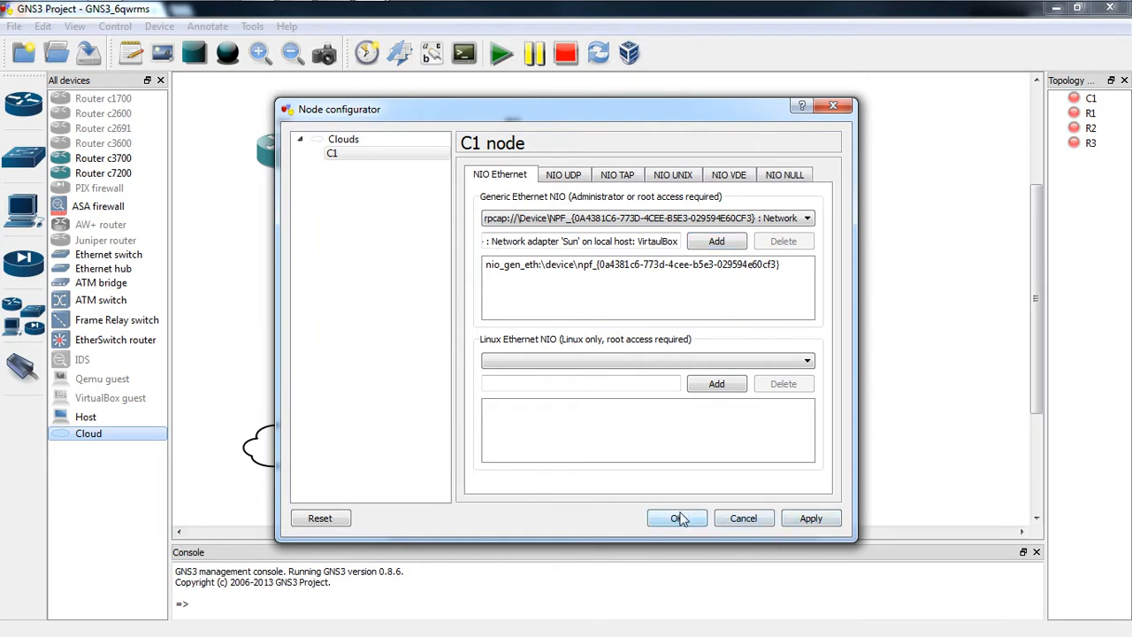
pyautogui.click(678, 518)
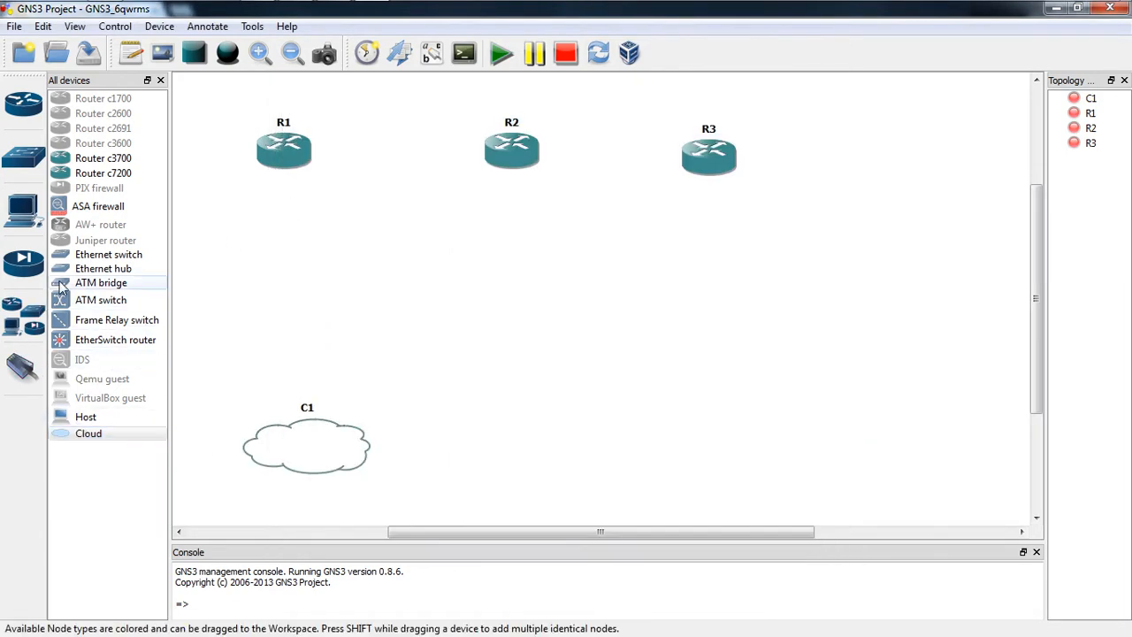
# Step: Add Ethernet switch SW1 above C1 and nudge both slightly left
pyautogui.moveTo(105, 255); pyautogui.dragTo(304, 321)
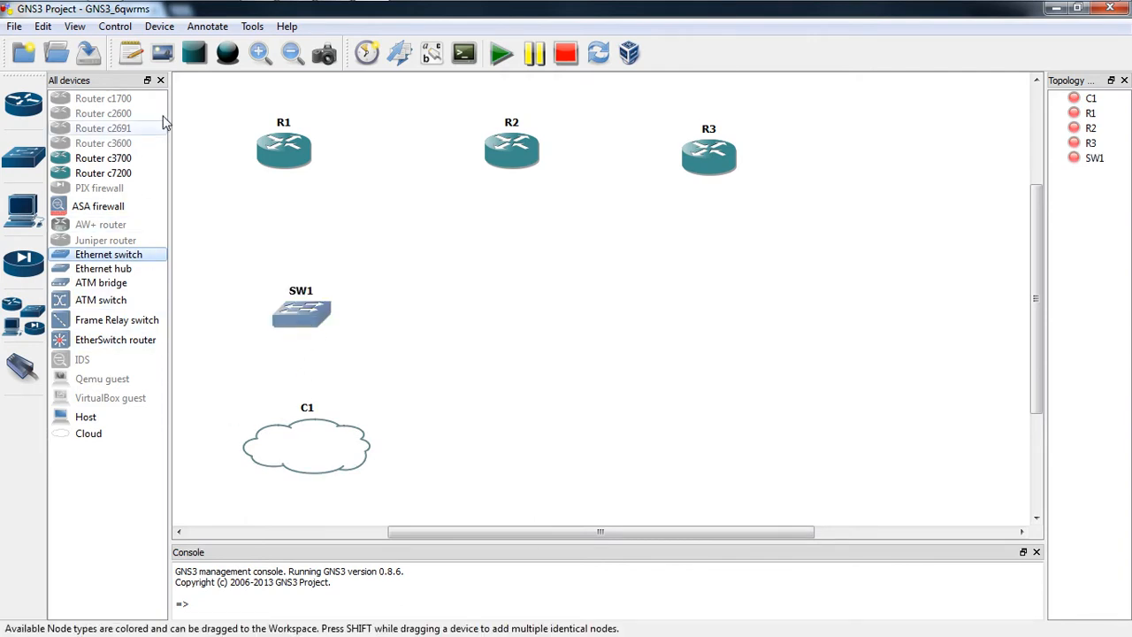
pyautogui.click(160, 80)
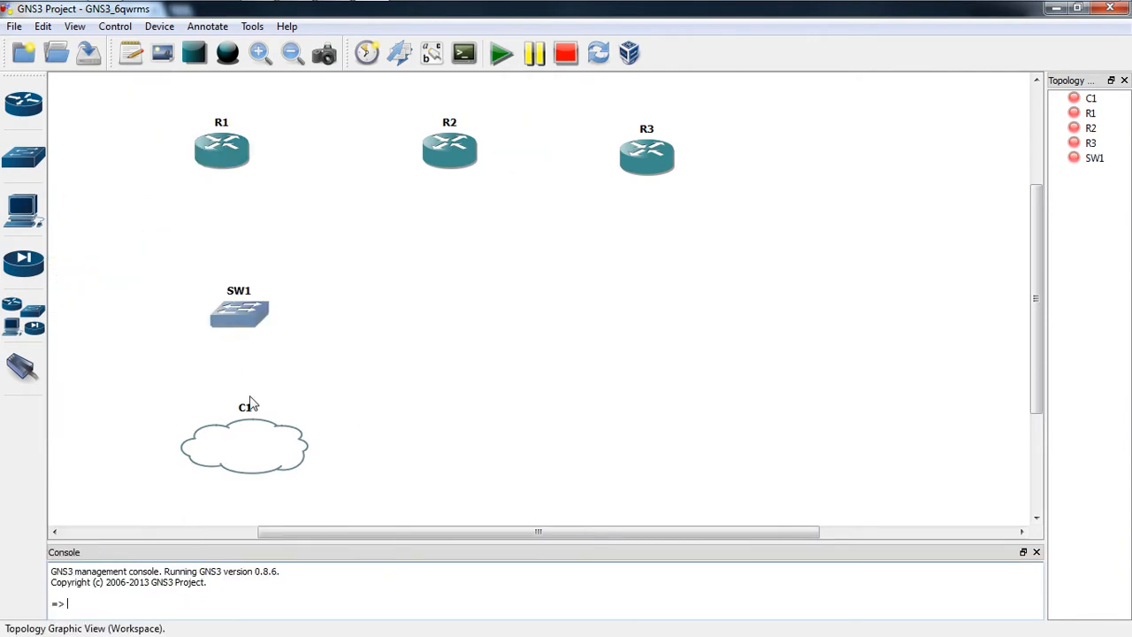
pyautogui.moveTo(251, 457); pyautogui.dragTo(230, 458)
pyautogui.moveTo(255, 316); pyautogui.dragTo(237, 316)
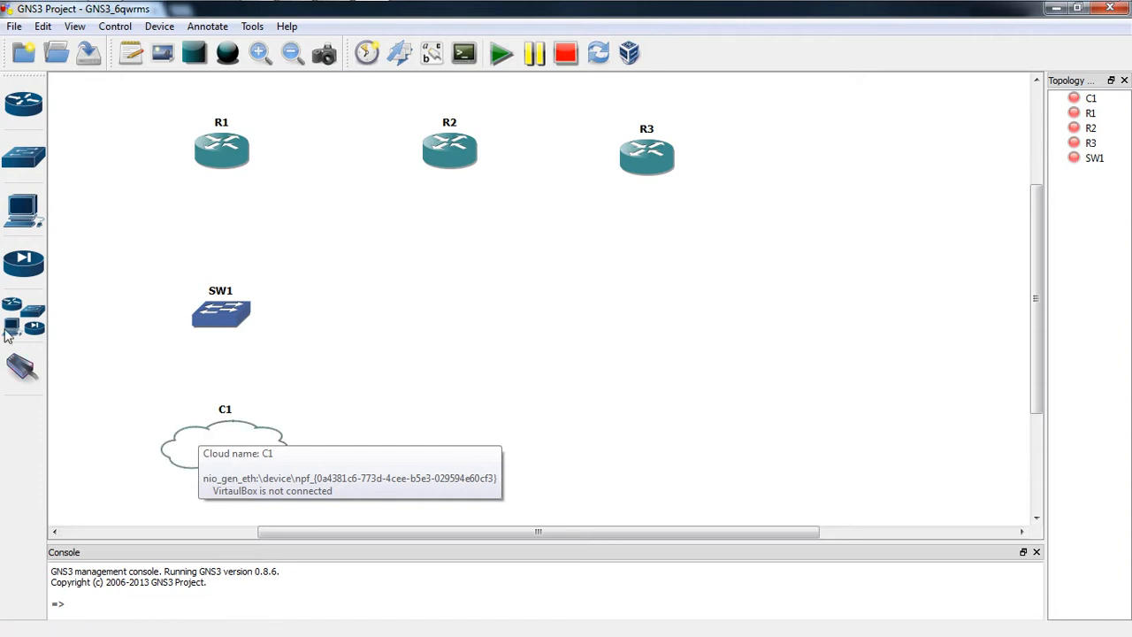
# Step: Reopen C1's configuration and confirm its VirtualBox adapter binding
pyautogui.rightClick(244, 437)
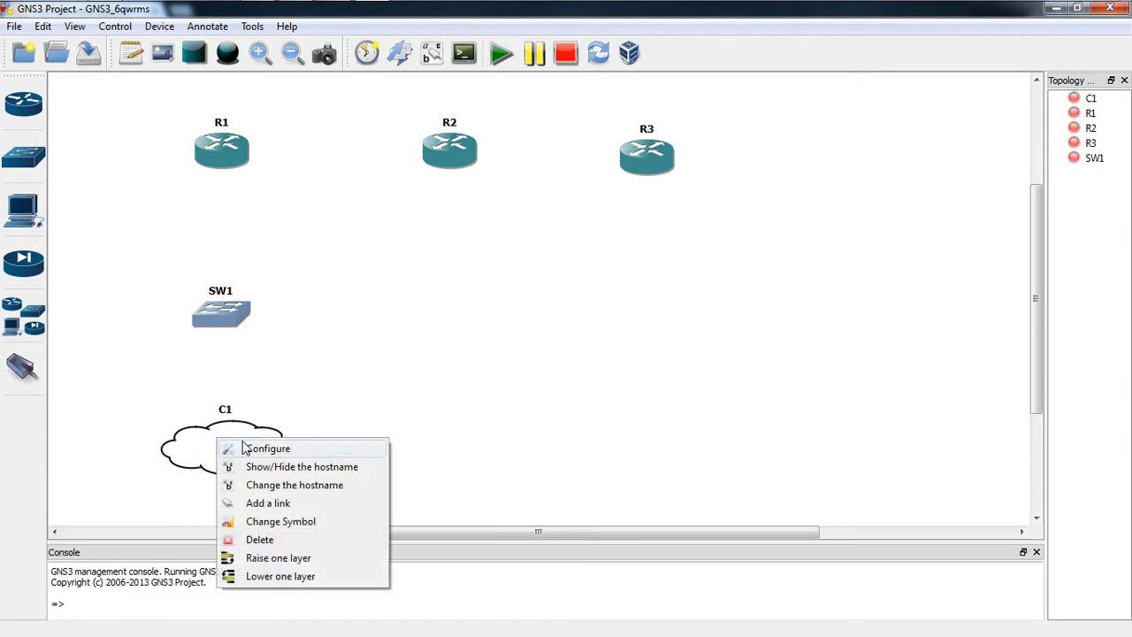
pyautogui.click(258, 443)
pyautogui.click(342, 153)
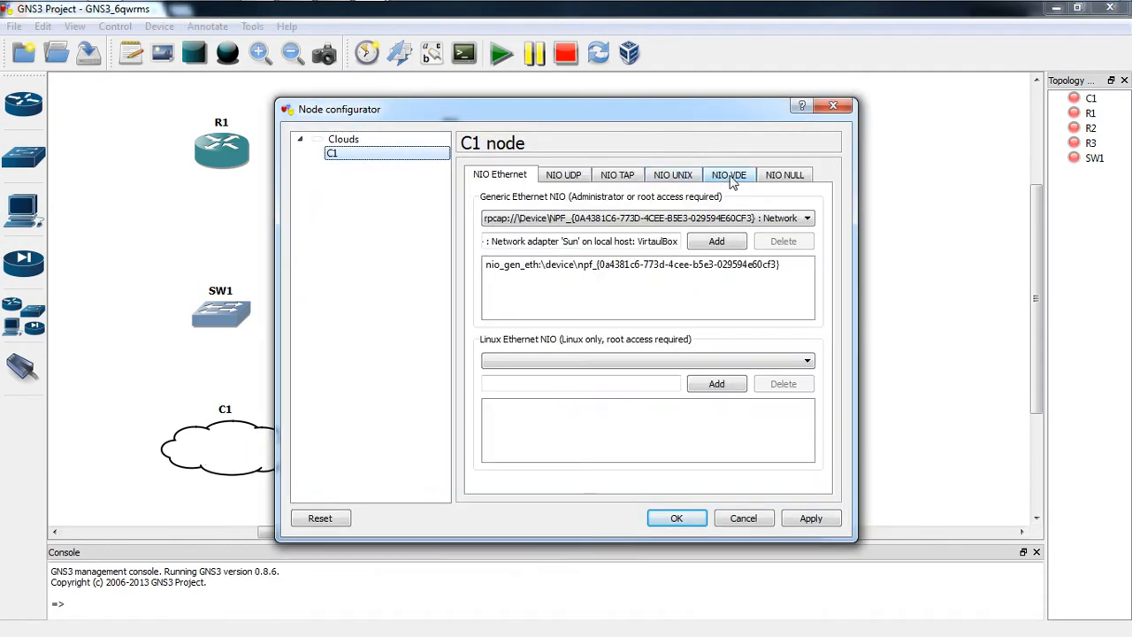
pyautogui.click(677, 518)
pyautogui.moveTo(168, 7)
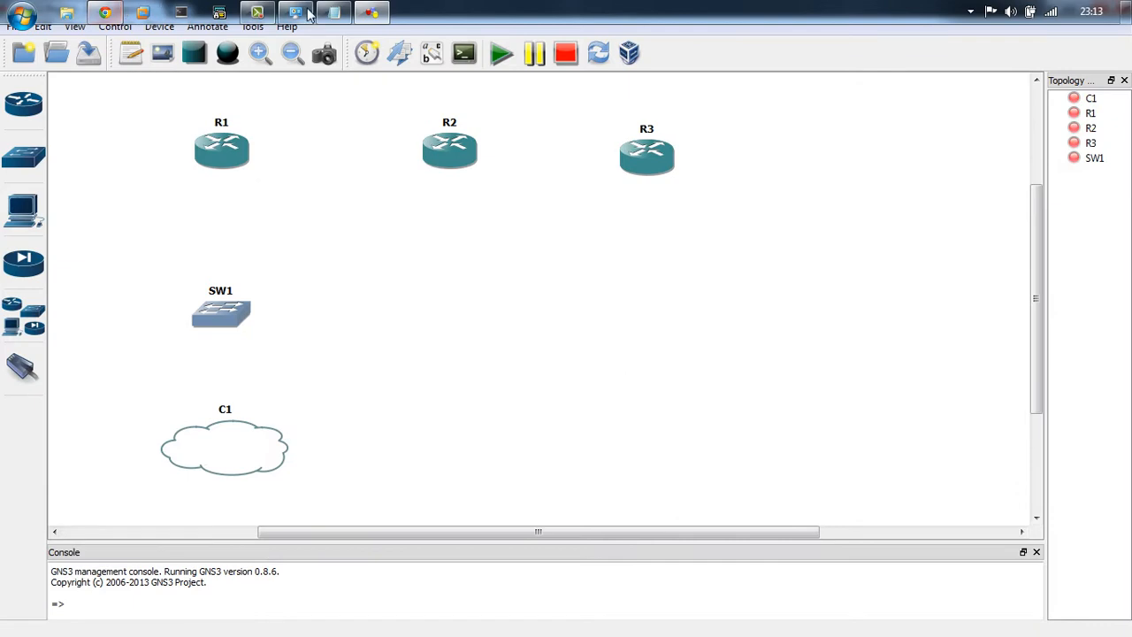
pyautogui.click(303, 8)
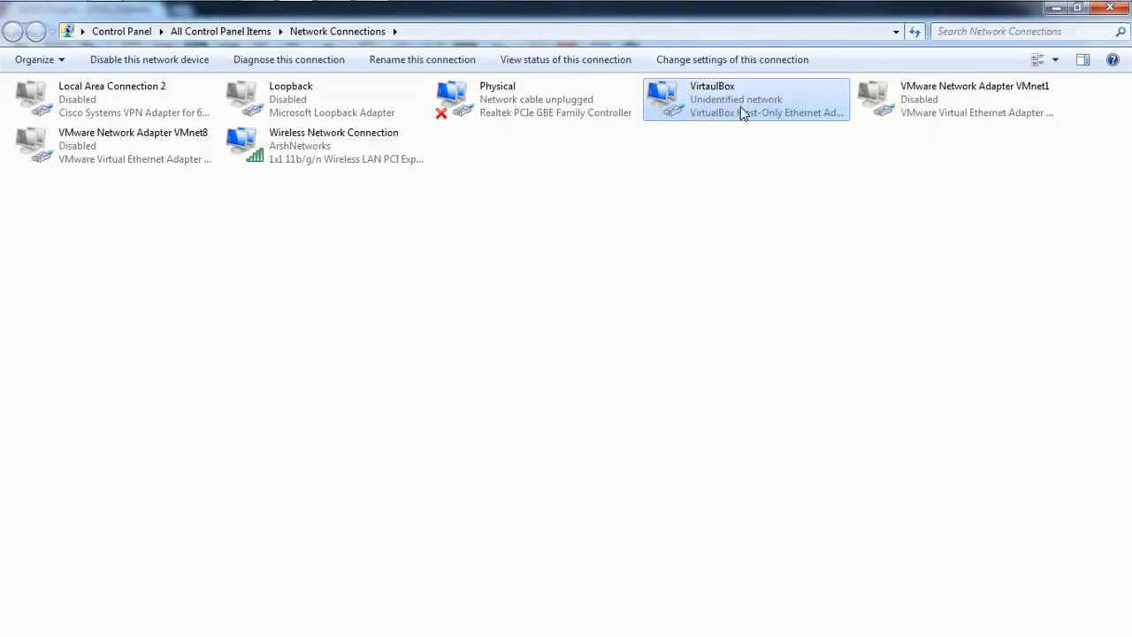
pyautogui.click(1055, 8)
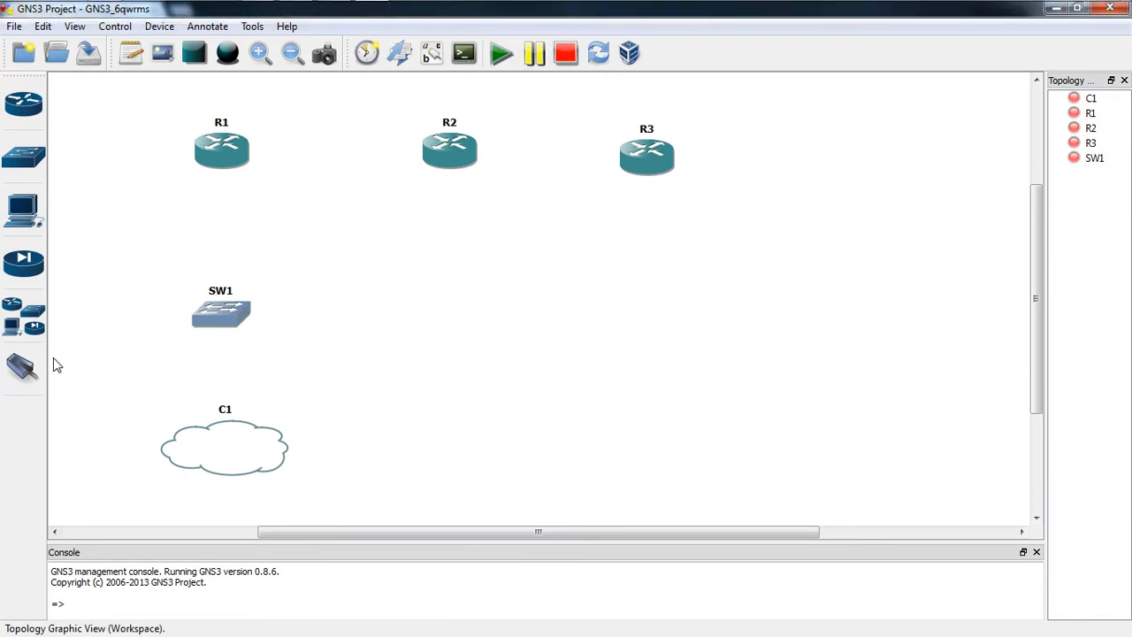
# Step: Link cloud C1's host adapter to switch SW1 with a FastEthernet cable
pyautogui.click(22, 367)
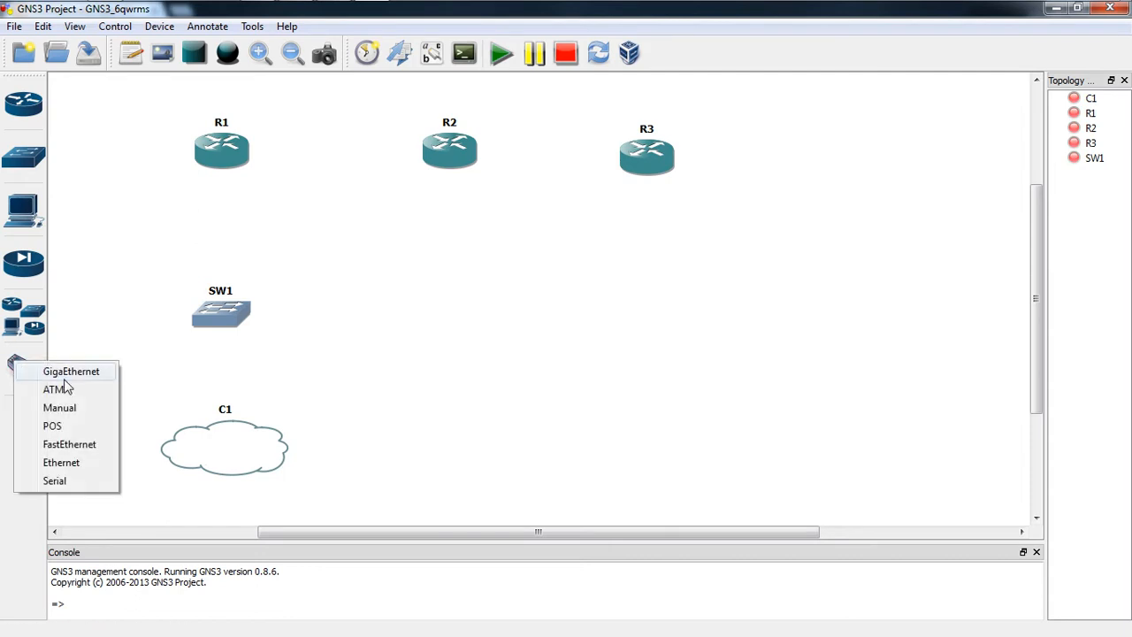
pyautogui.click(64, 440)
pyautogui.click(245, 444)
pyautogui.click(265, 457)
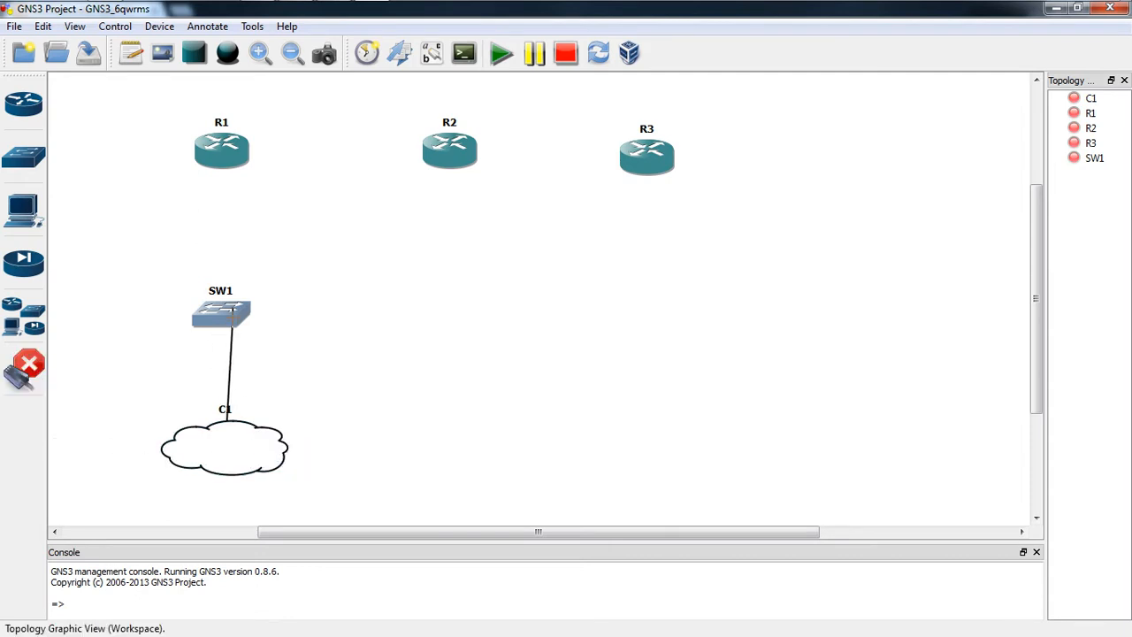
pyautogui.click(227, 310)
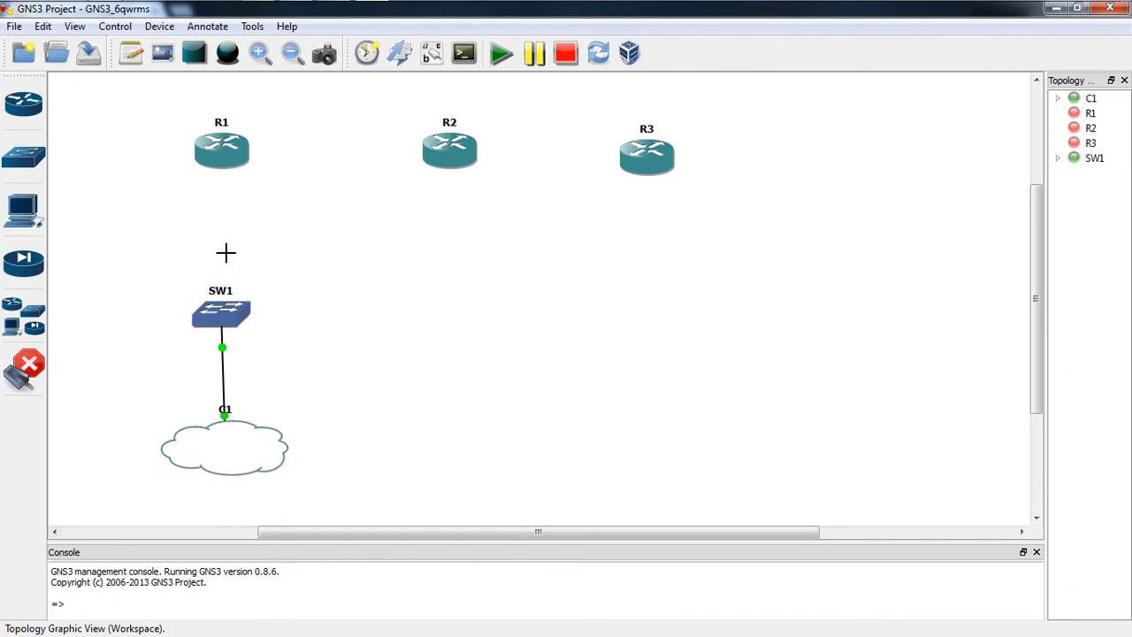
# Step: Cable R1 to SW1, R1 to R2, and R2 to R3
pyautogui.click(233, 152)
pyautogui.click(222, 309)
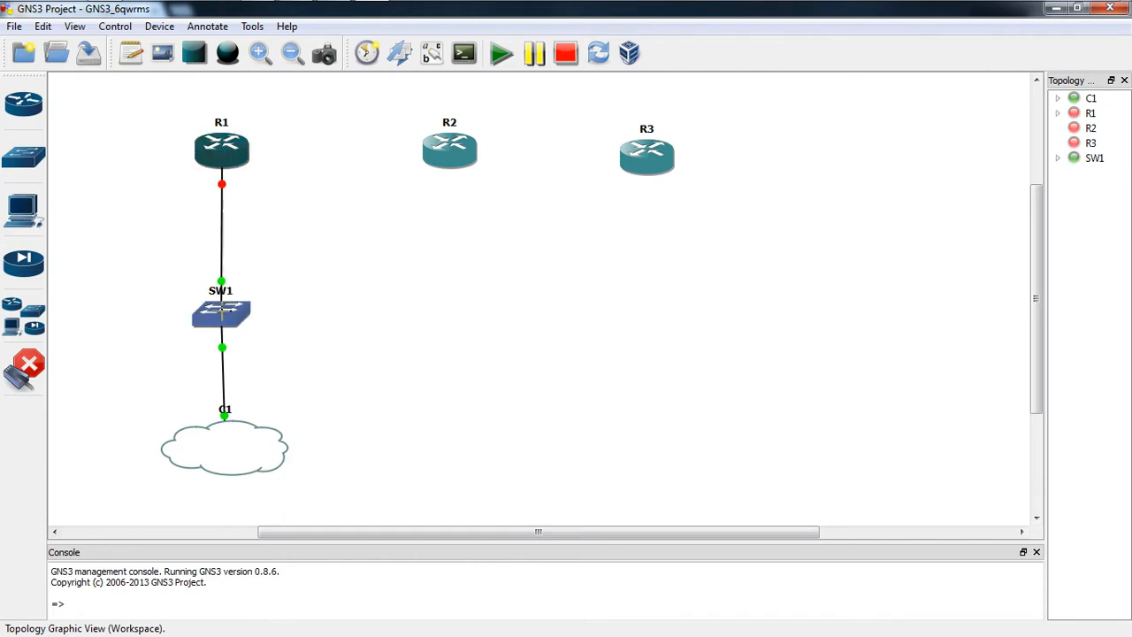
pyautogui.click(226, 152)
pyautogui.click(461, 149)
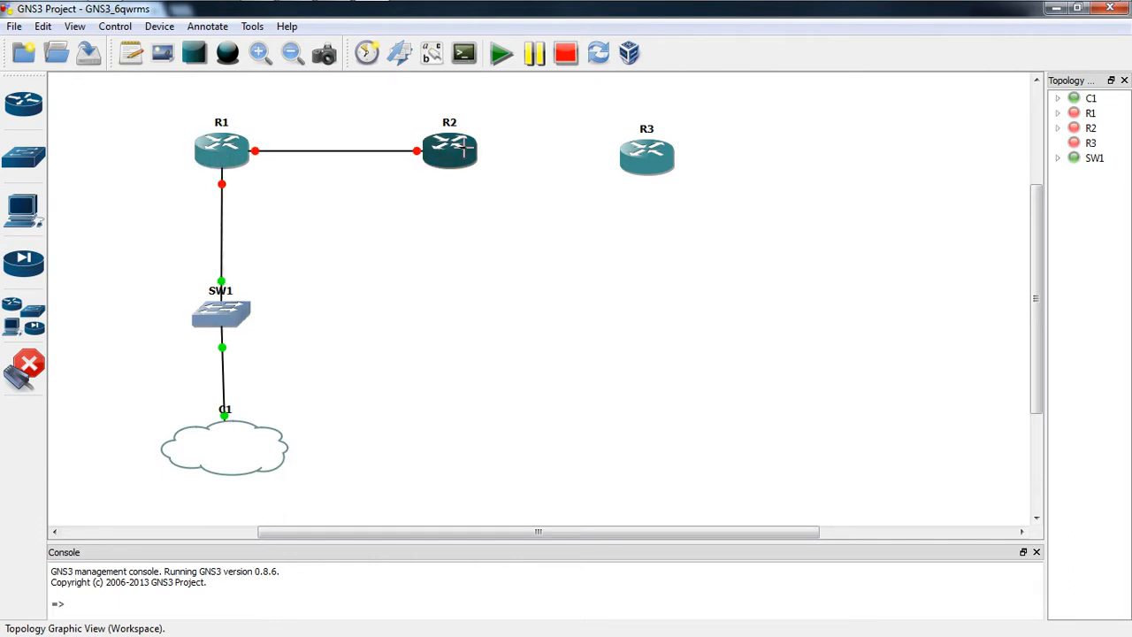
pyautogui.click(450, 150)
pyautogui.click(629, 155)
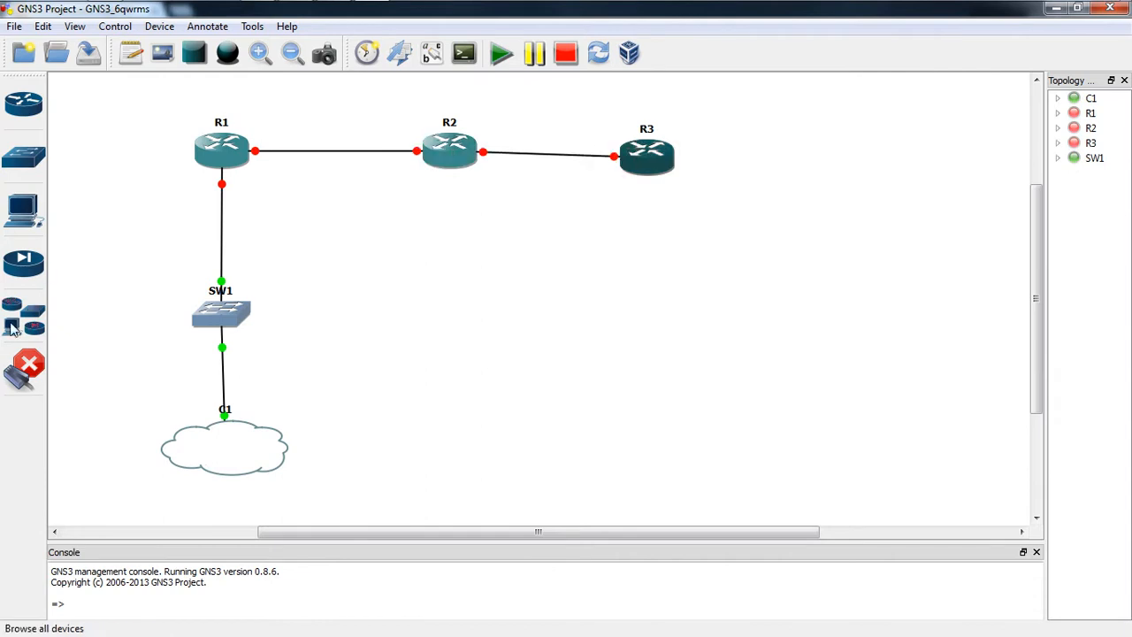
pyautogui.click(12, 361)
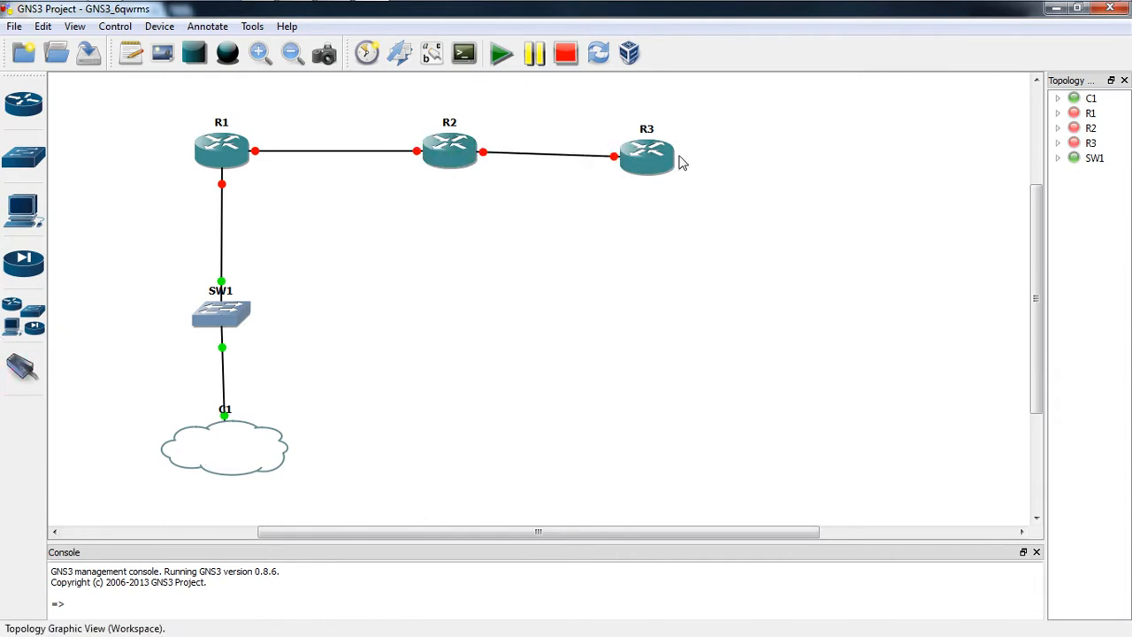
# Step: Show interface labels on all links and move the f0/0 labels clear of R2 and R3
pyautogui.moveTo(652, 170); pyautogui.dragTo(659, 165)
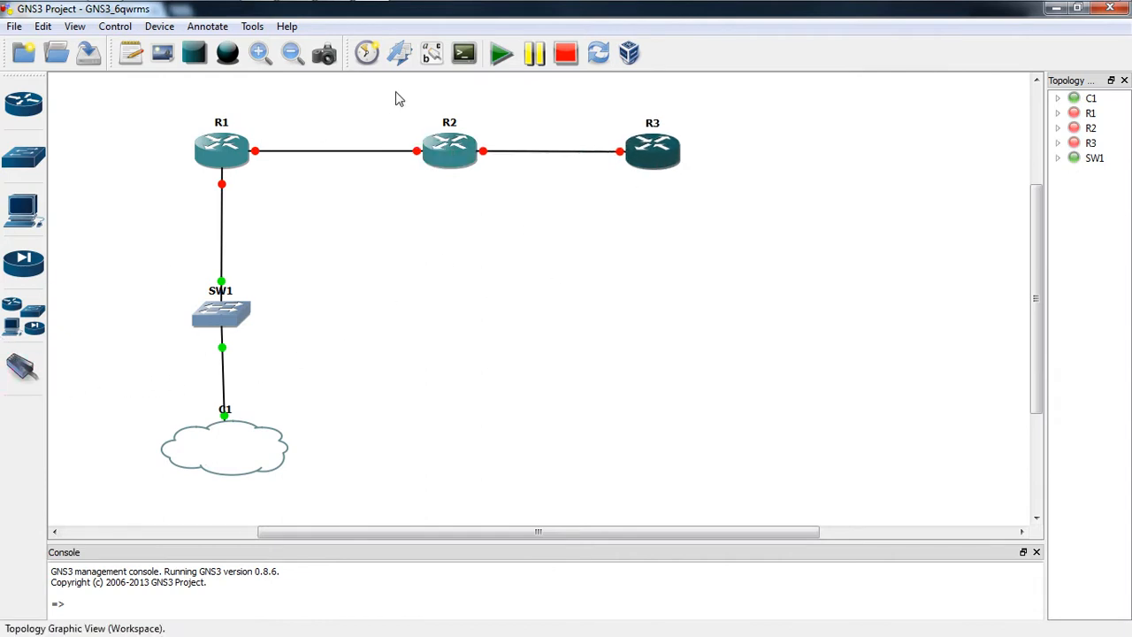
pyautogui.click(431, 53)
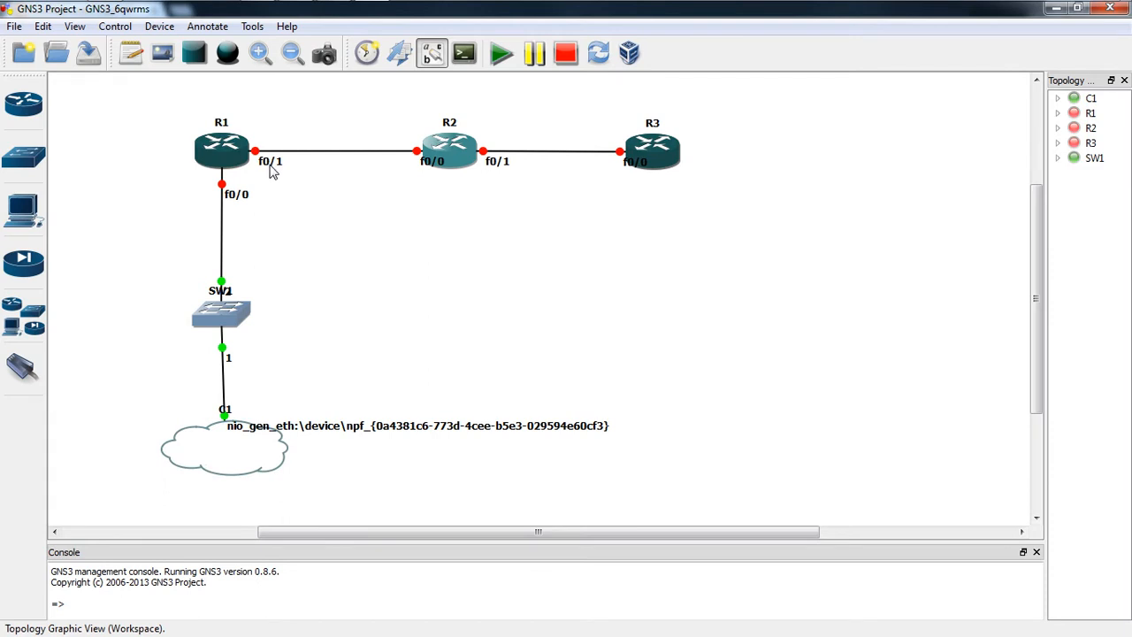
pyautogui.moveTo(648, 166); pyautogui.dragTo(624, 167)
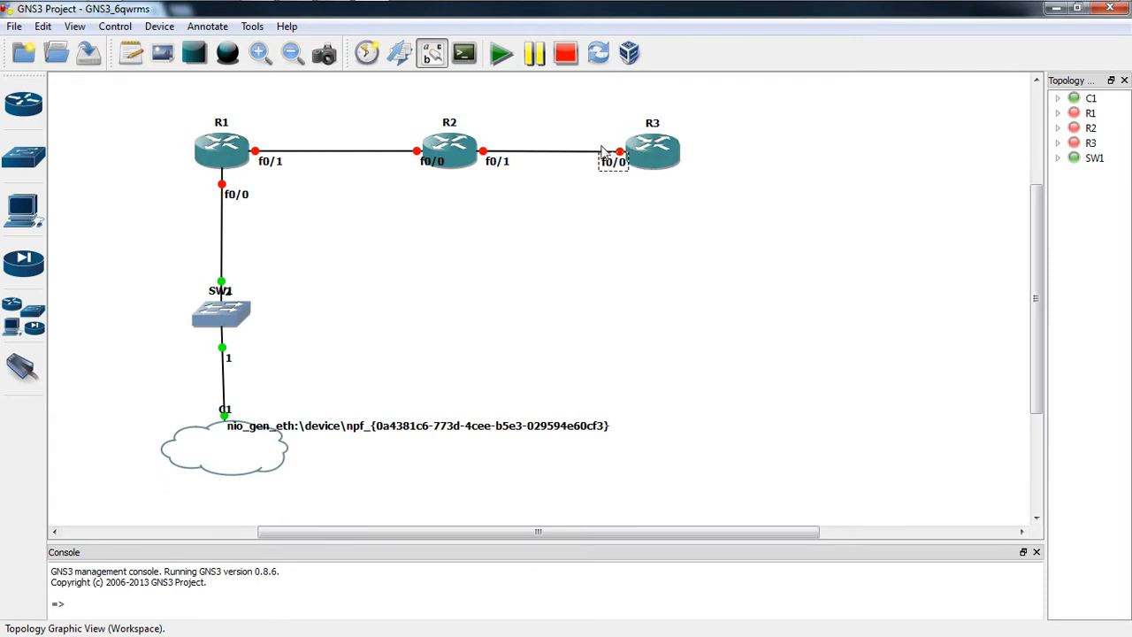
pyautogui.moveTo(425, 168); pyautogui.dragTo(404, 171)
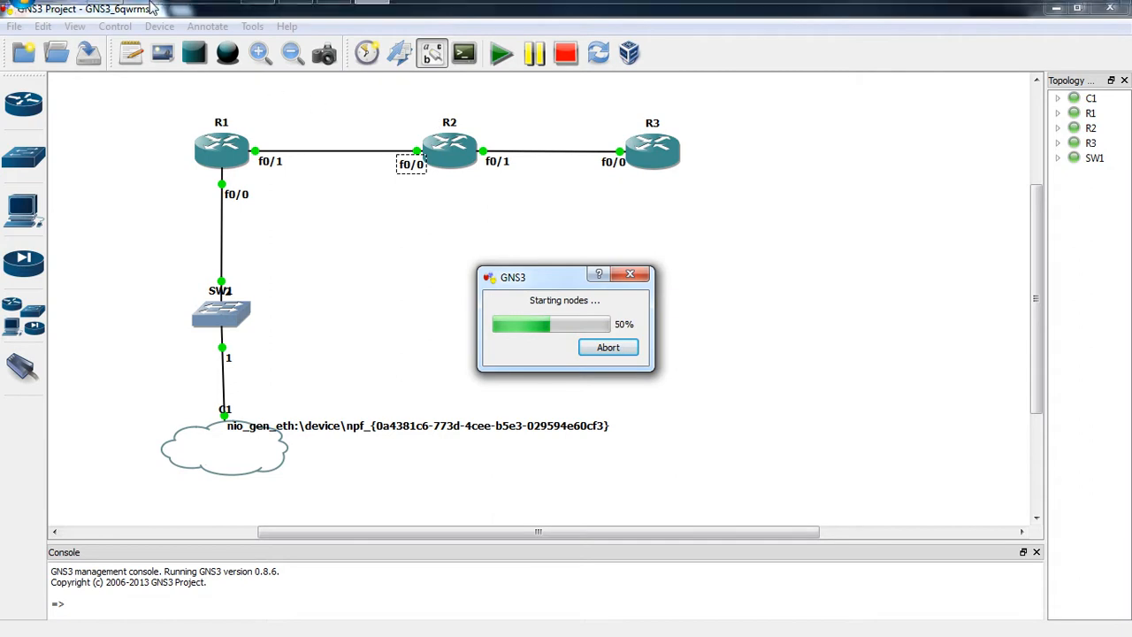
# Step: Bring the SuperPuTTY terminal window to the front
pyautogui.moveTo(162, 11)
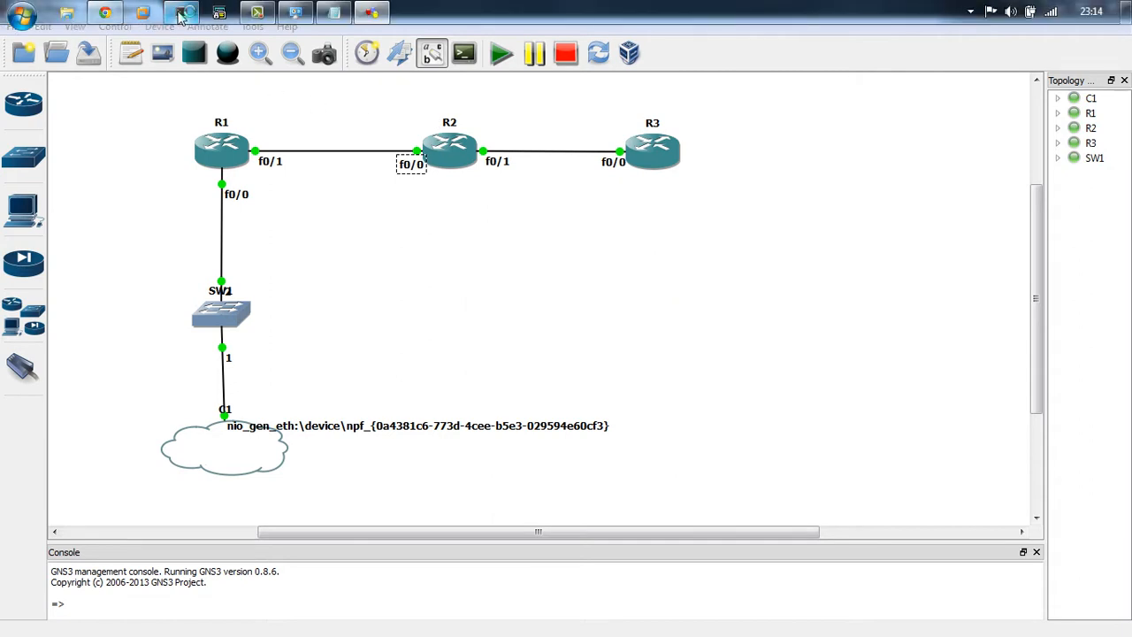
pyautogui.click(180, 14)
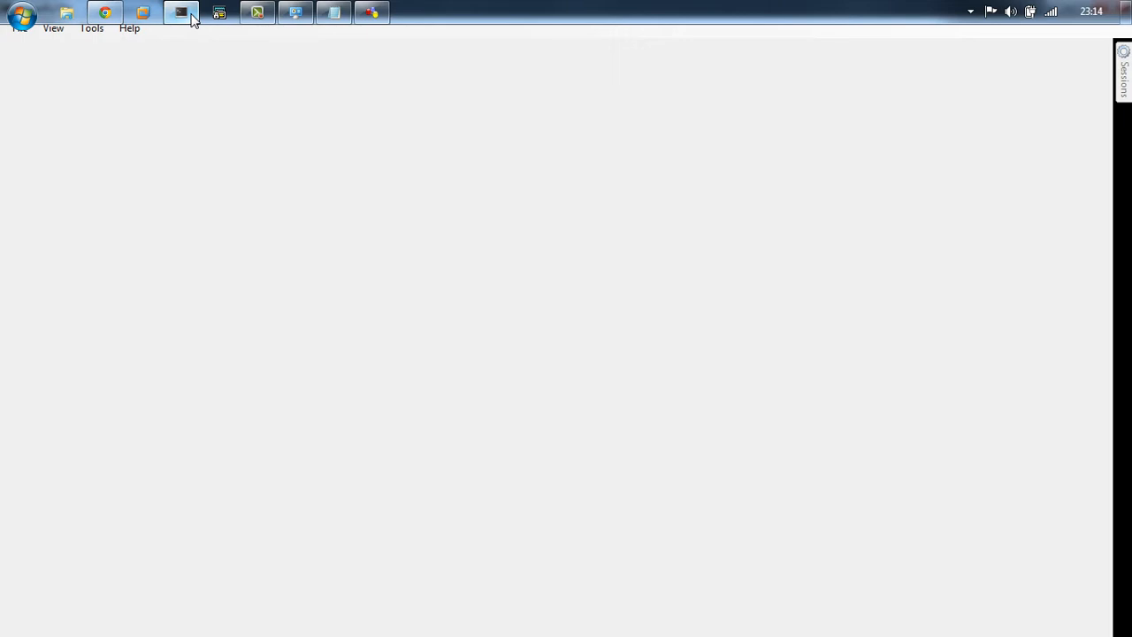
# Step: Open console sessions to R1, R2 and R3 from the saved-sessions folder
pyautogui.click(187, 15)
pyautogui.moveTo(1127, 80)
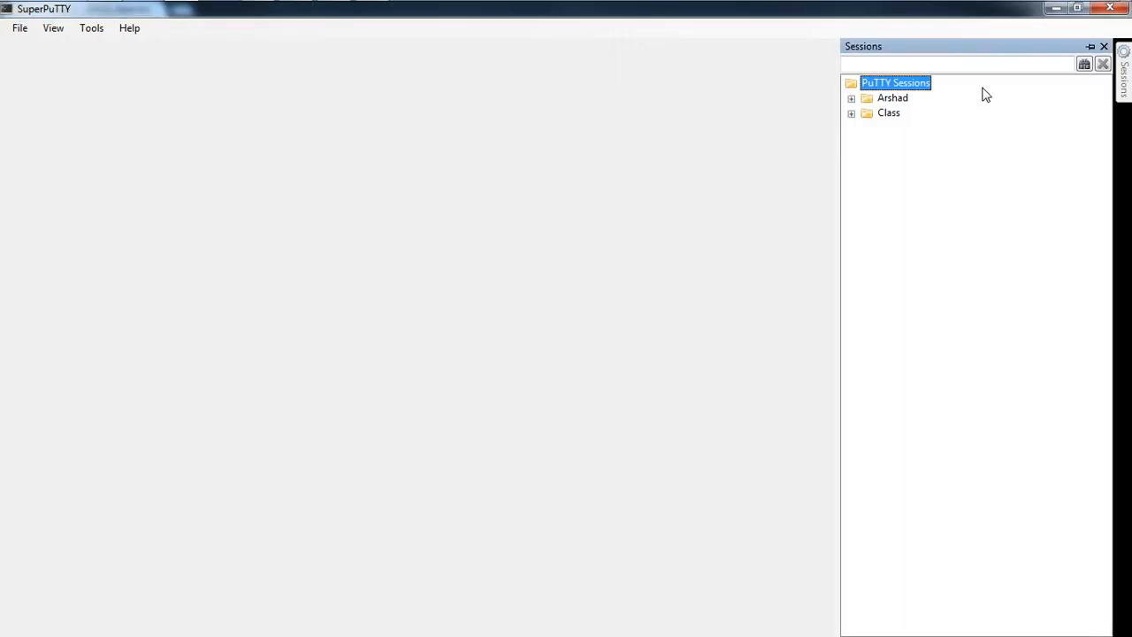
pyautogui.click(852, 98)
pyautogui.click(899, 145)
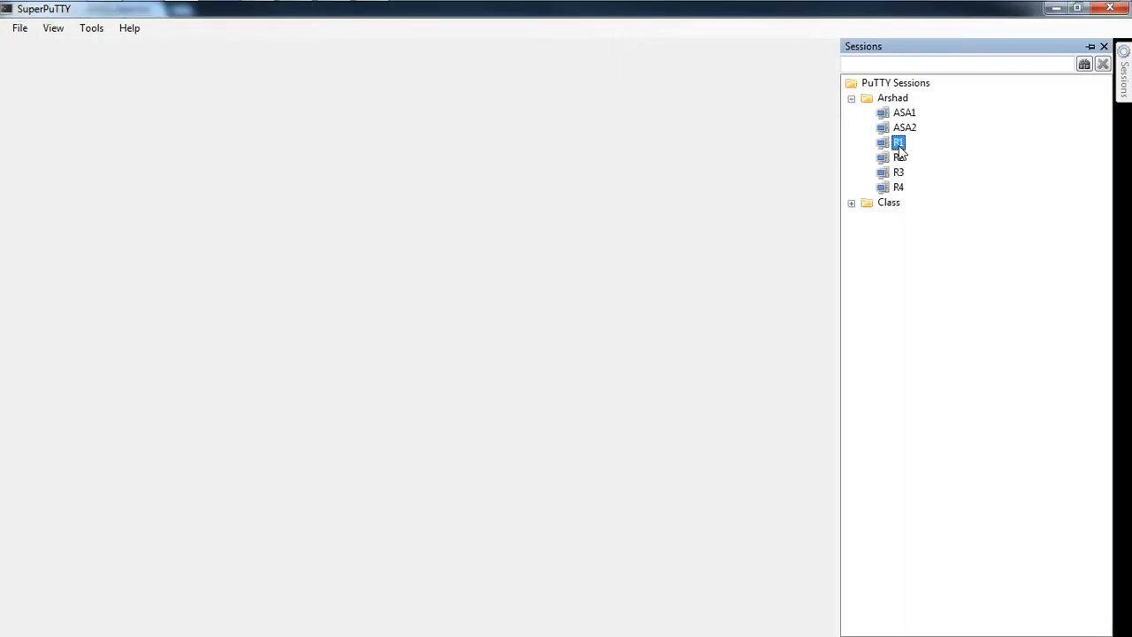
pyautogui.doubleClick(899, 145)
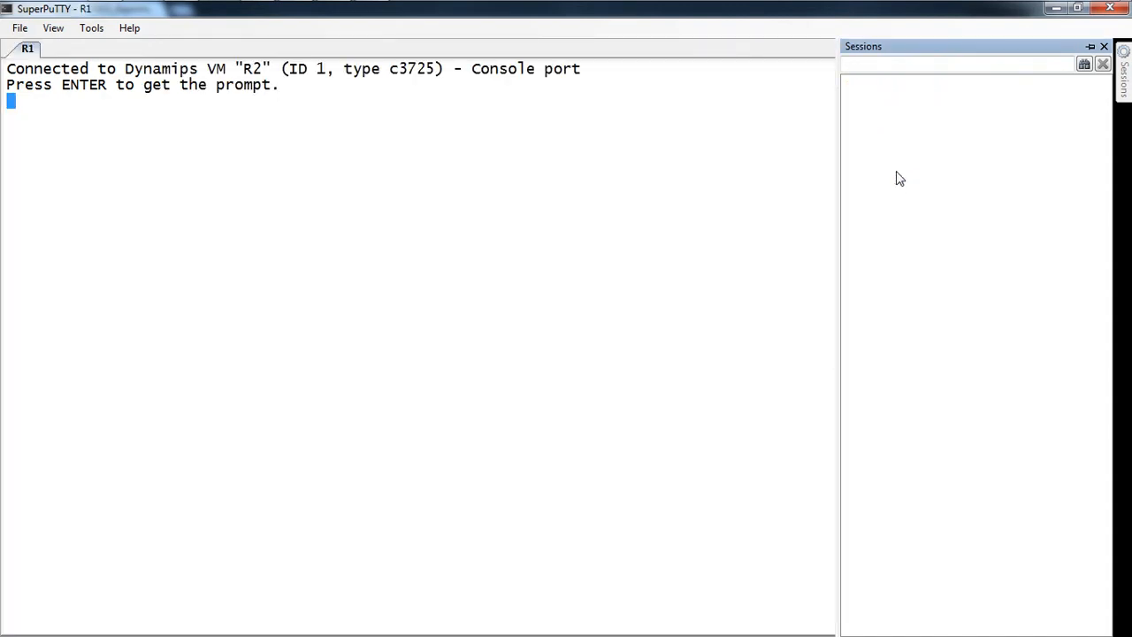
pyautogui.doubleClick(896, 173)
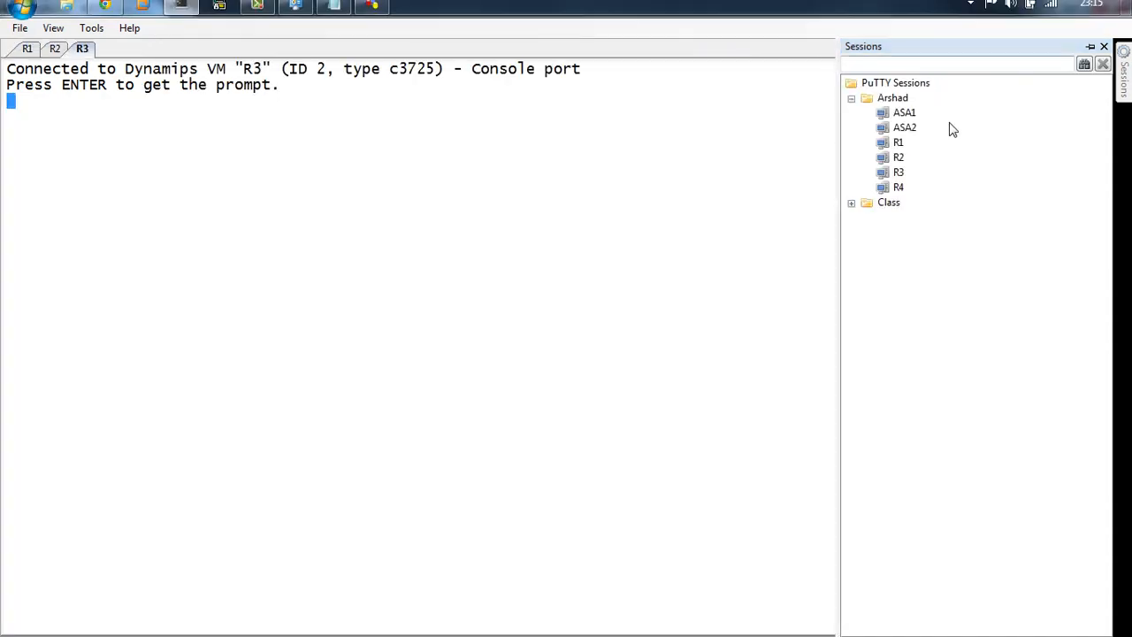
# Step: Check each router tab and run 'sh ip int br' on R3
pyautogui.click(28, 48)
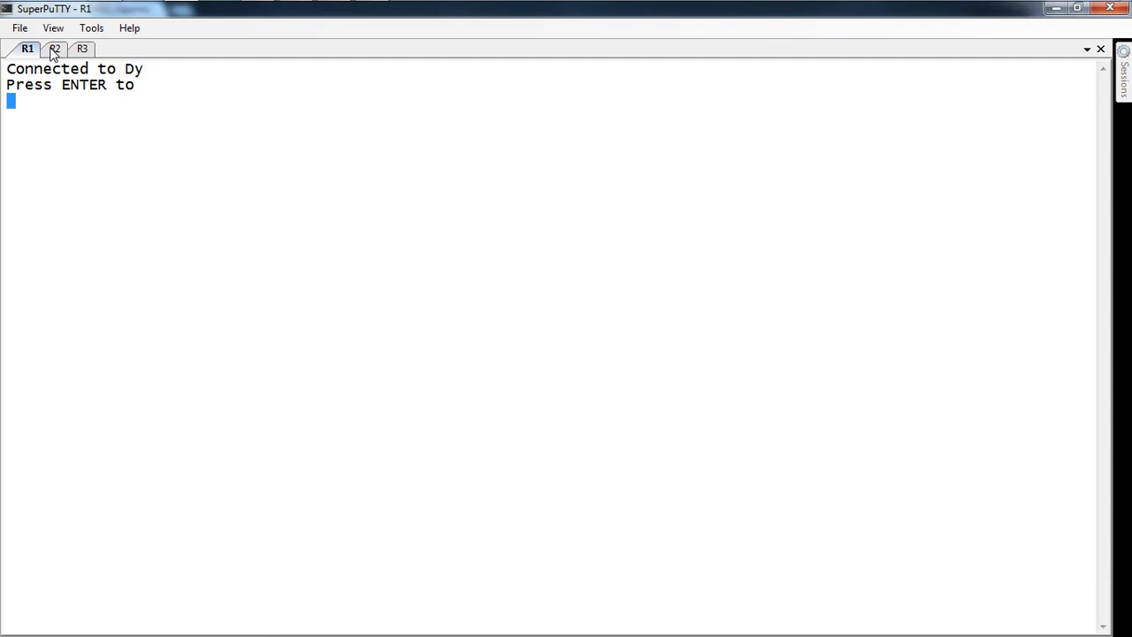
pyautogui.click(54, 49)
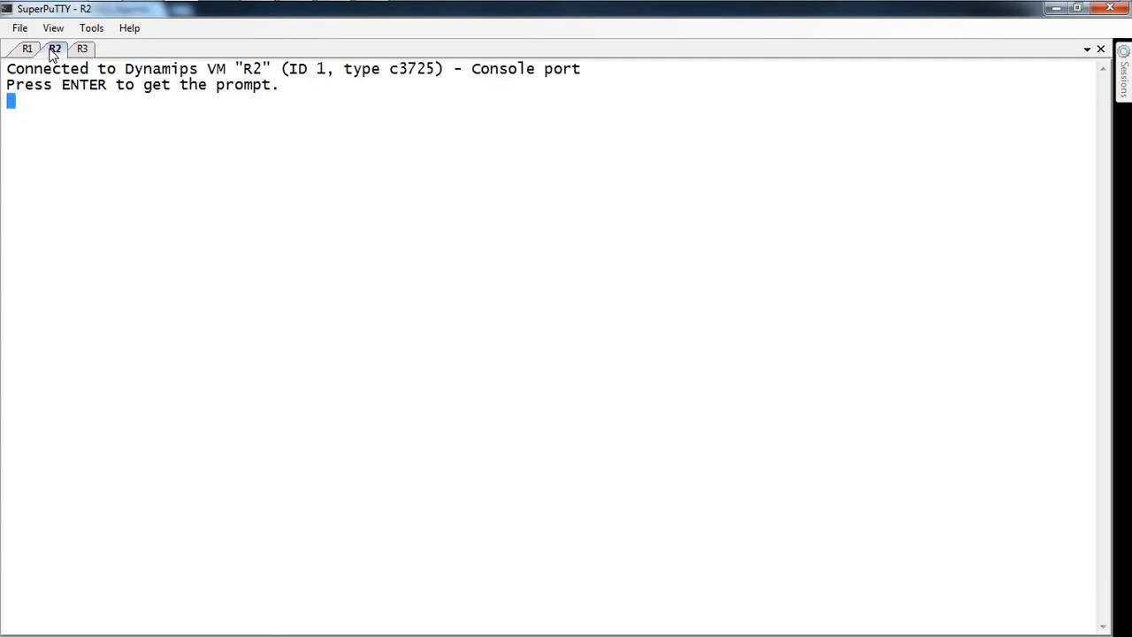
pyautogui.click(82, 50)
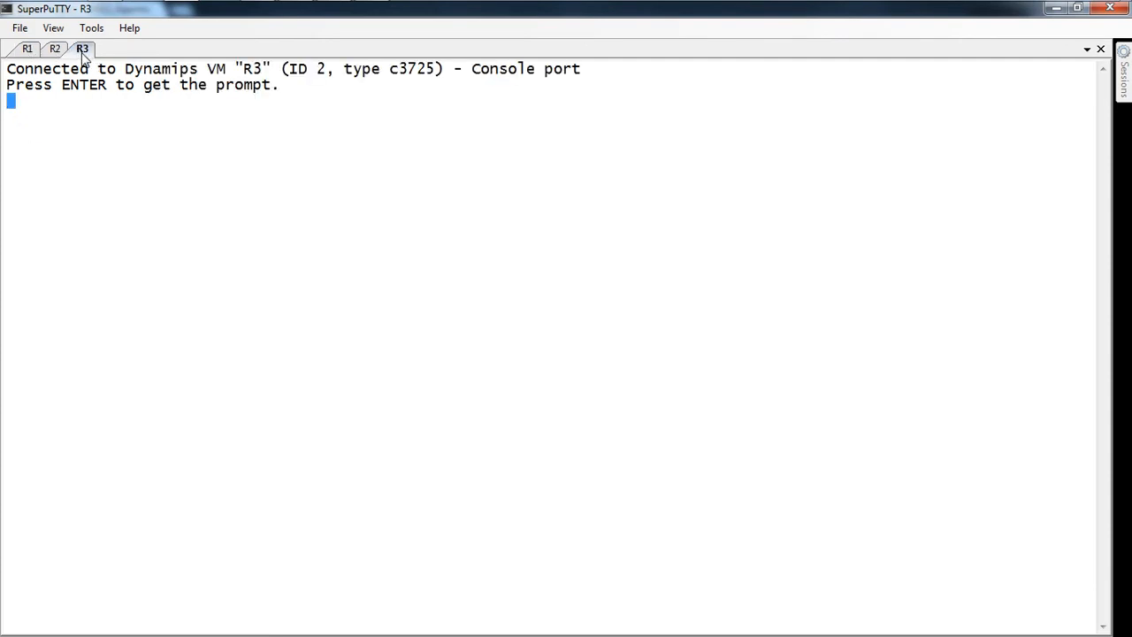
pyautogui.write('sh ')
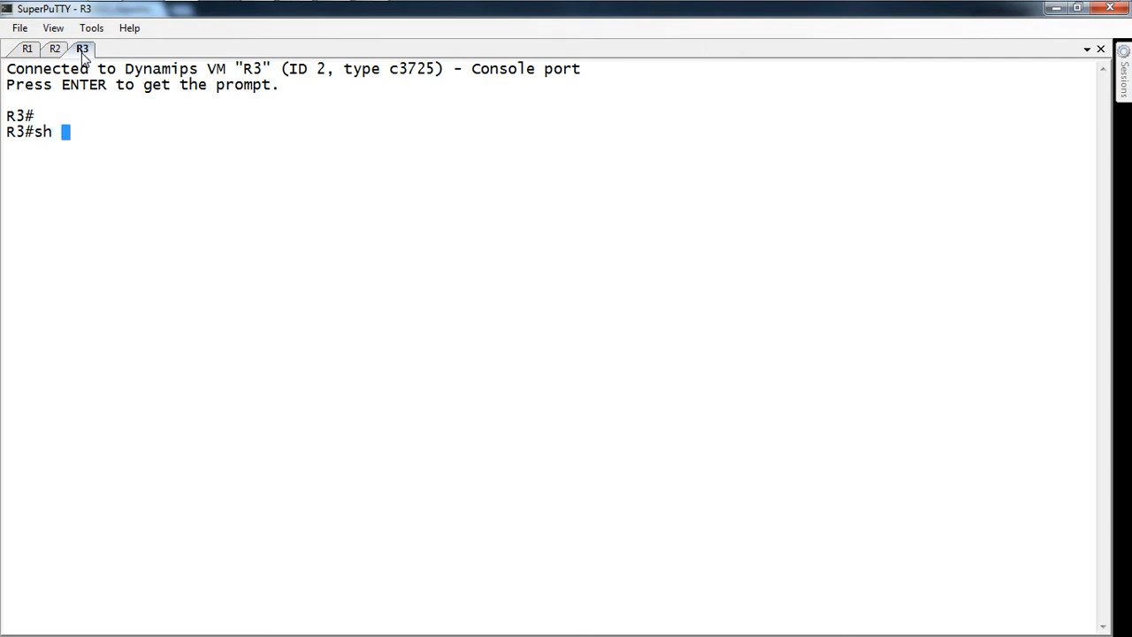
pyautogui.write('ip int br')
pyautogui.press('Return')
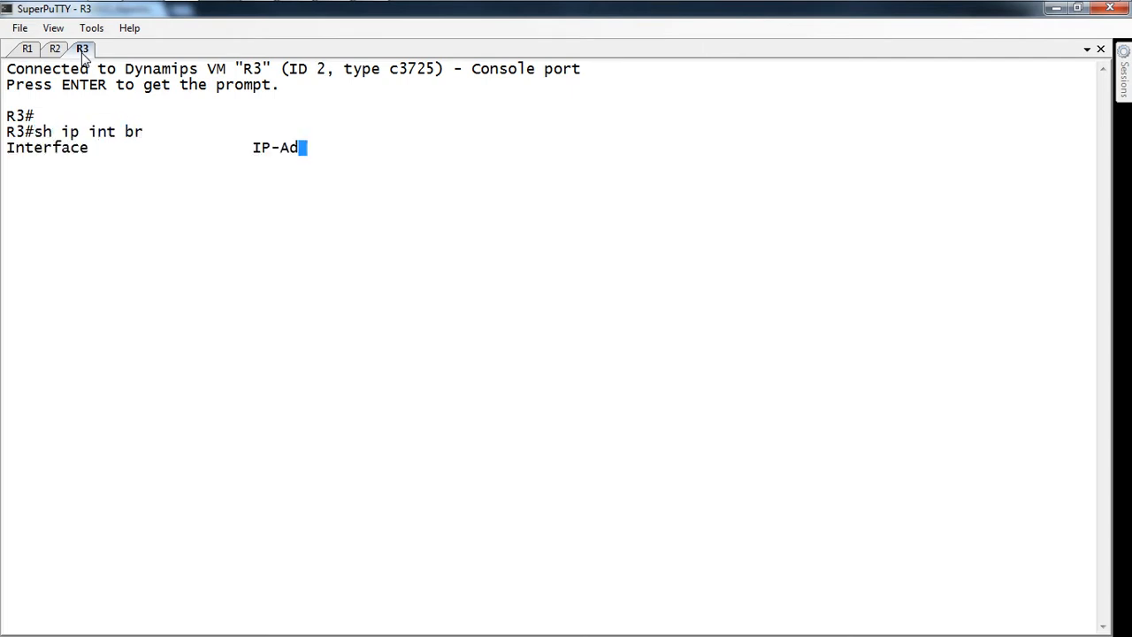
# Step: Return to the R1 console, then go back to the lab blog in Chrome
pyautogui.click(27, 51)
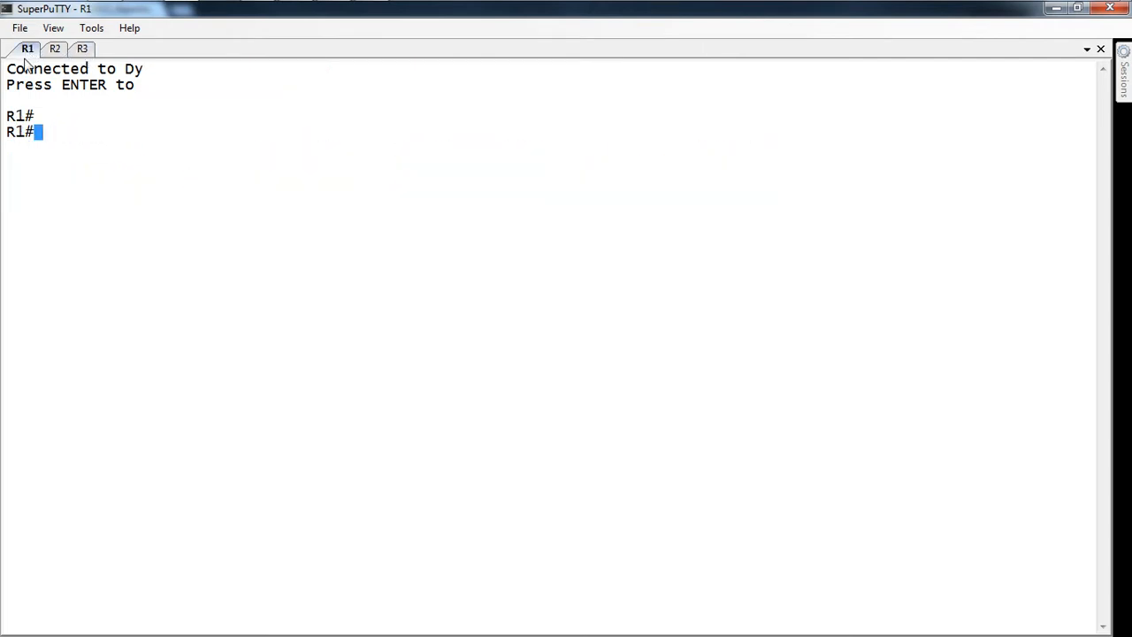
pyautogui.moveTo(187, 1)
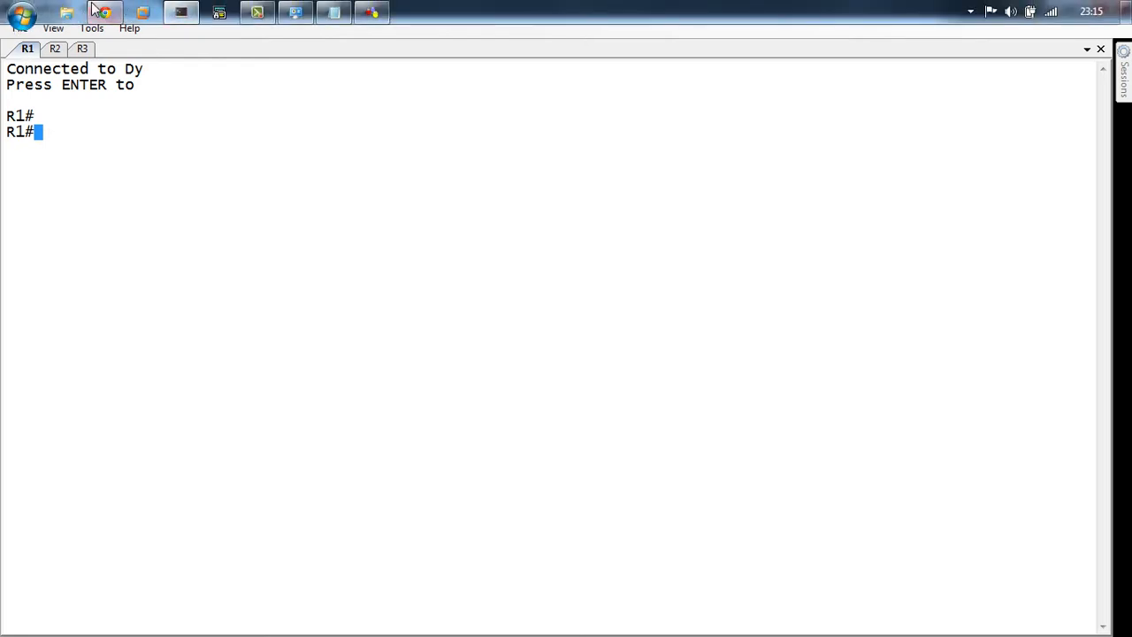
pyautogui.click(104, 9)
# Step: Look over the blog's Config's and Labs pages
pyautogui.click(409, 85)
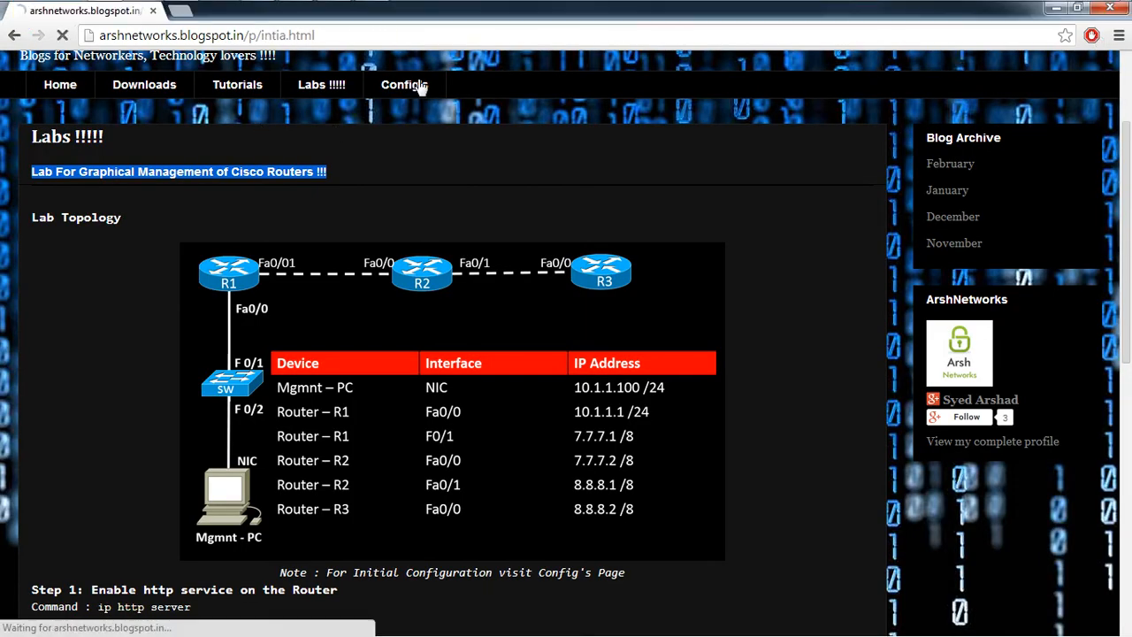
pyautogui.scroll(-3, 111, 271)
pyautogui.scroll(1, 111, 271)
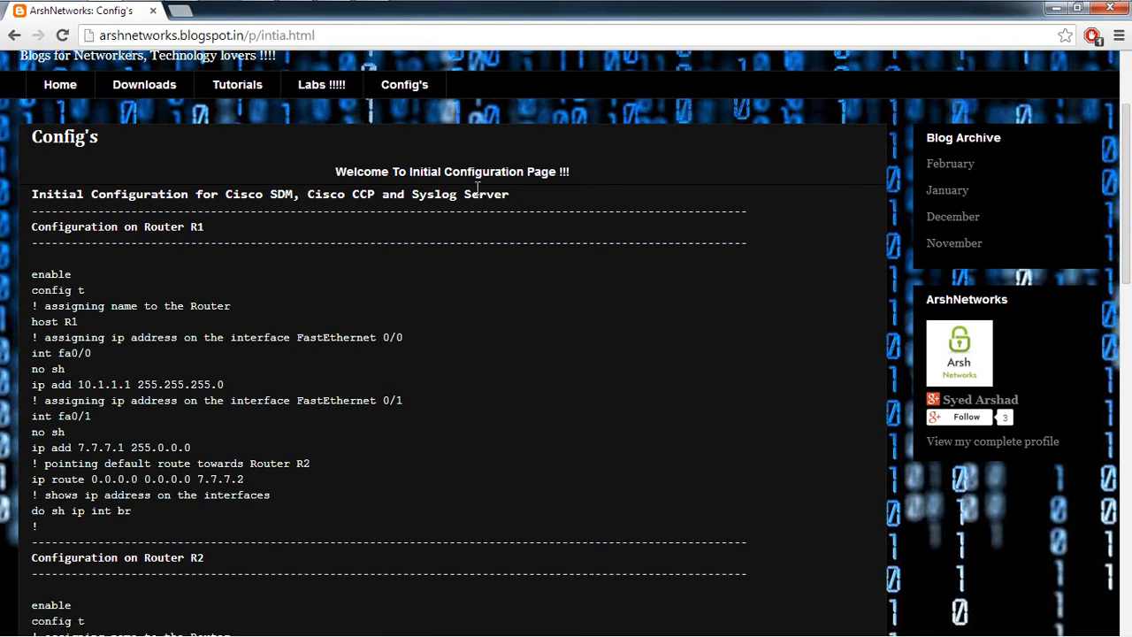
pyautogui.click(321, 86)
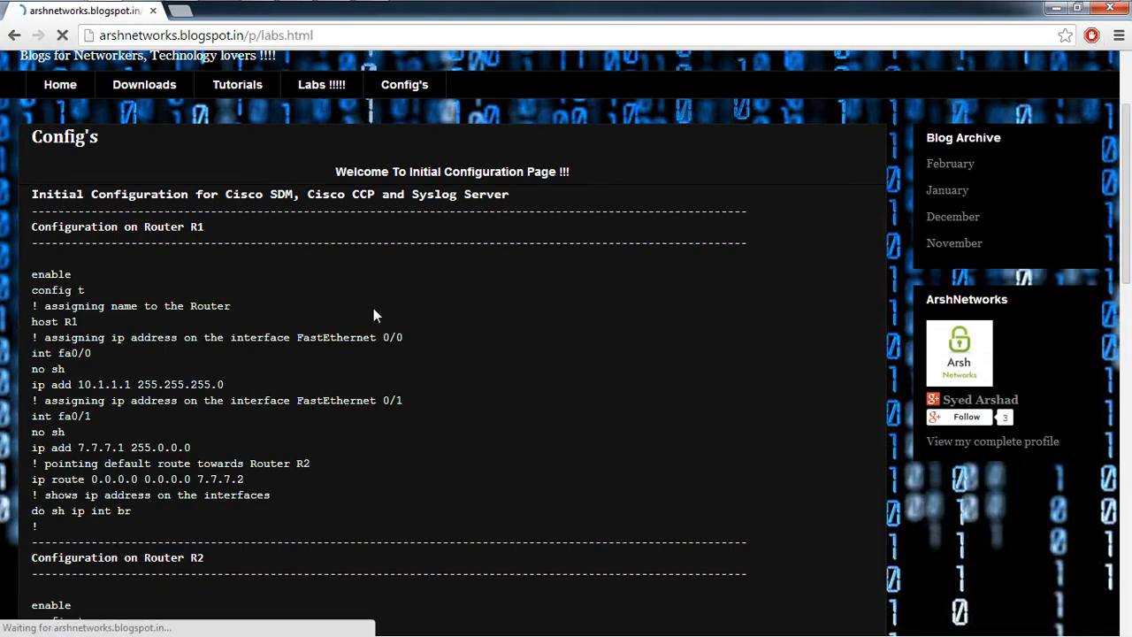
pyautogui.scroll(-2, 393, 526)
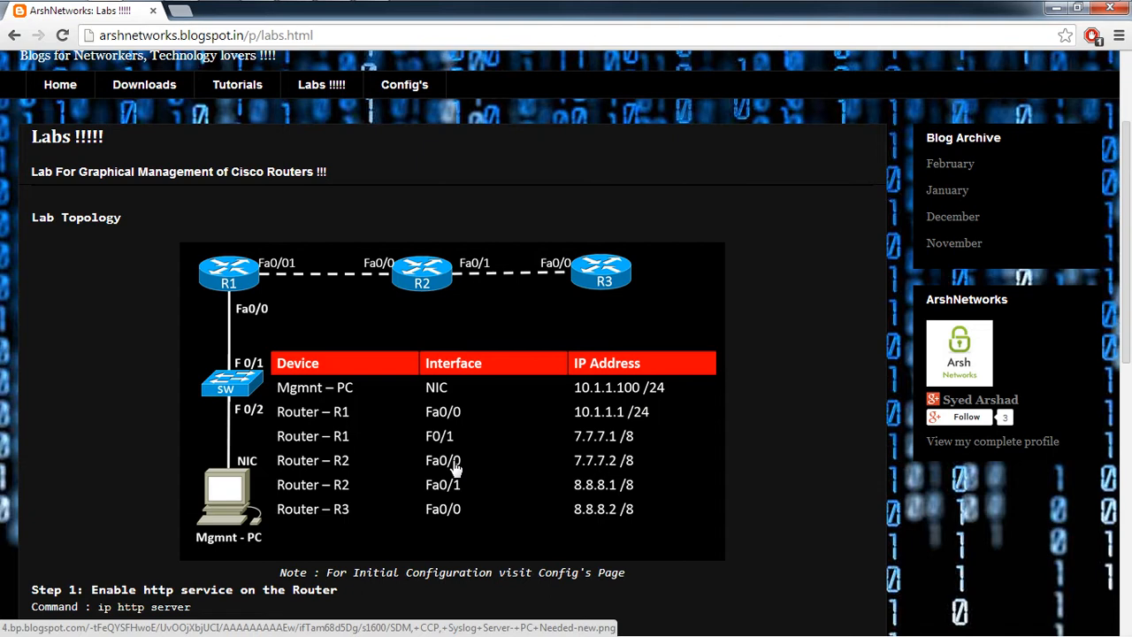
# Step: Copy the Router R1 configuration block from Config's and switch to R1's console
pyautogui.click(400, 95)
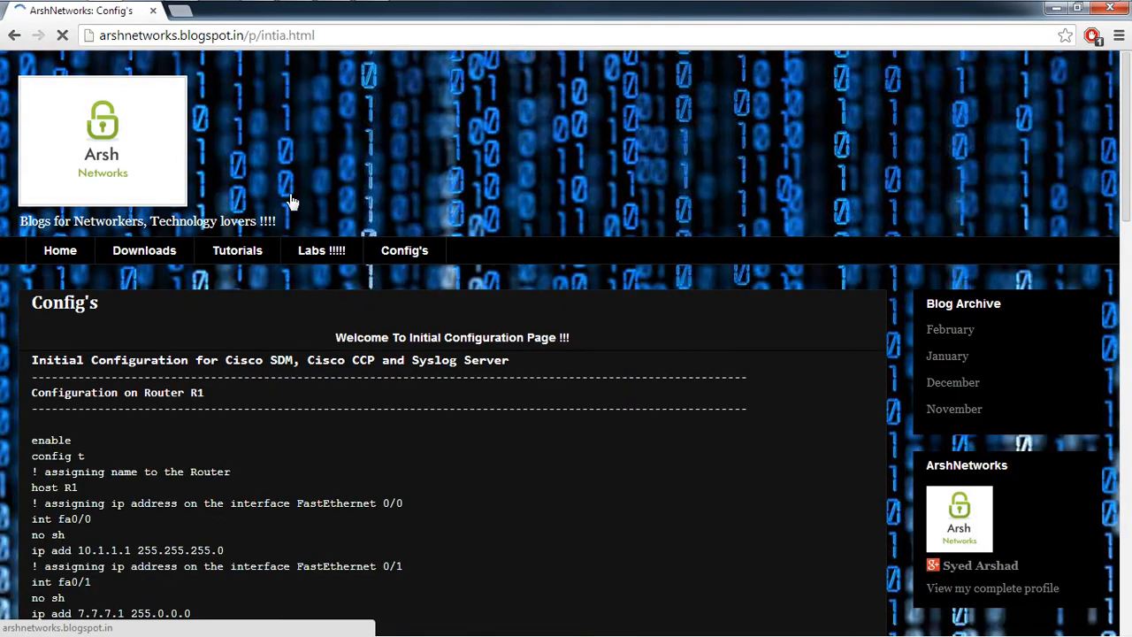
pyautogui.scroll(-1, 265, 221)
pyautogui.scroll(-1, 177, 265)
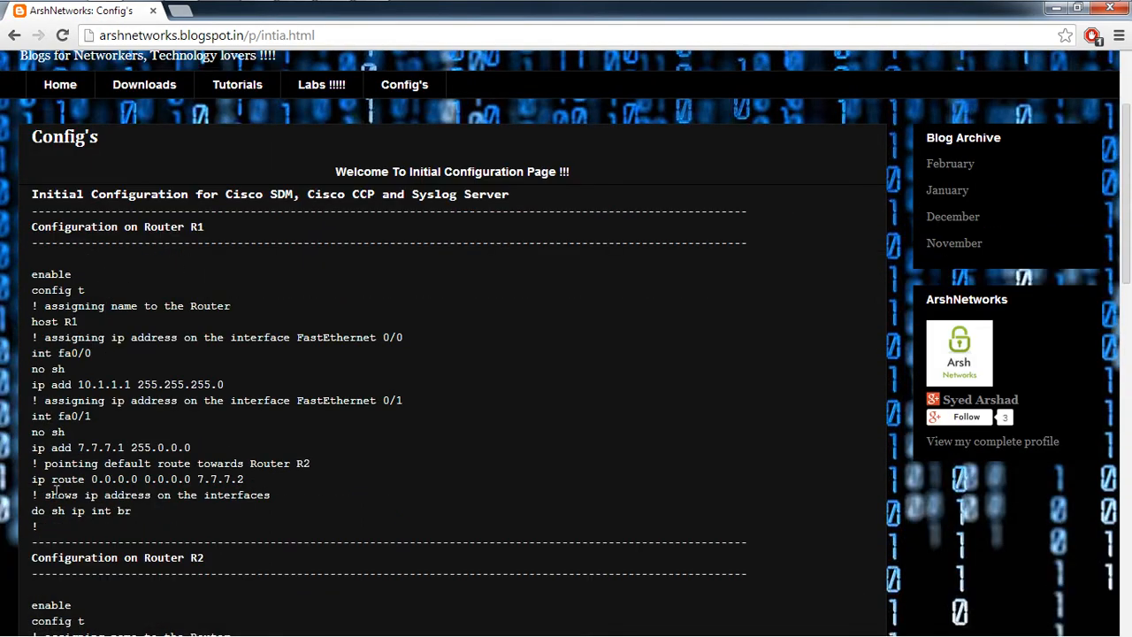
pyautogui.moveTo(42, 528); pyautogui.dragTo(34, 276)
pyautogui.rightClick(34, 275)
pyautogui.click(41, 287)
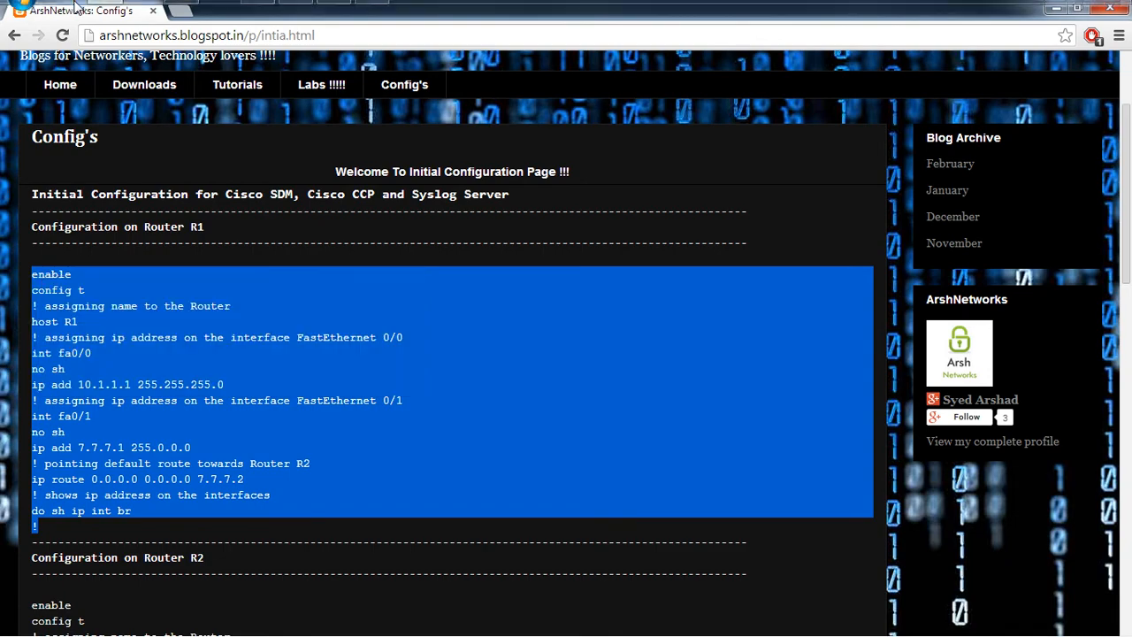
pyautogui.click(177, 12)
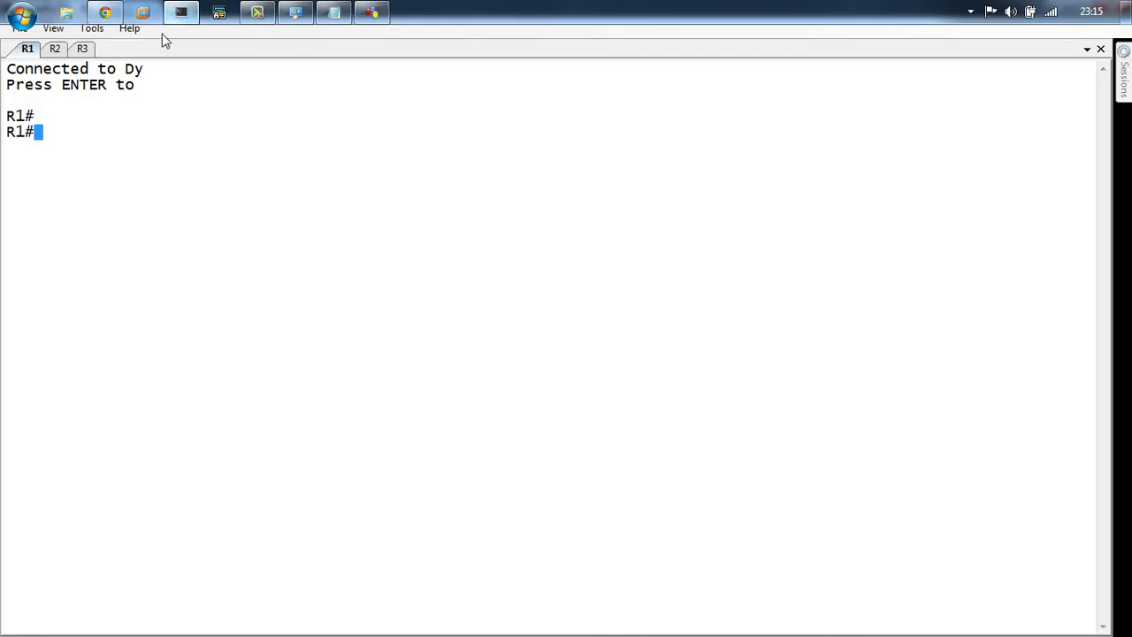
# Step: Paste R1's configuration into its console, then copy the Router R2 block
pyautogui.rightClick(97, 171)
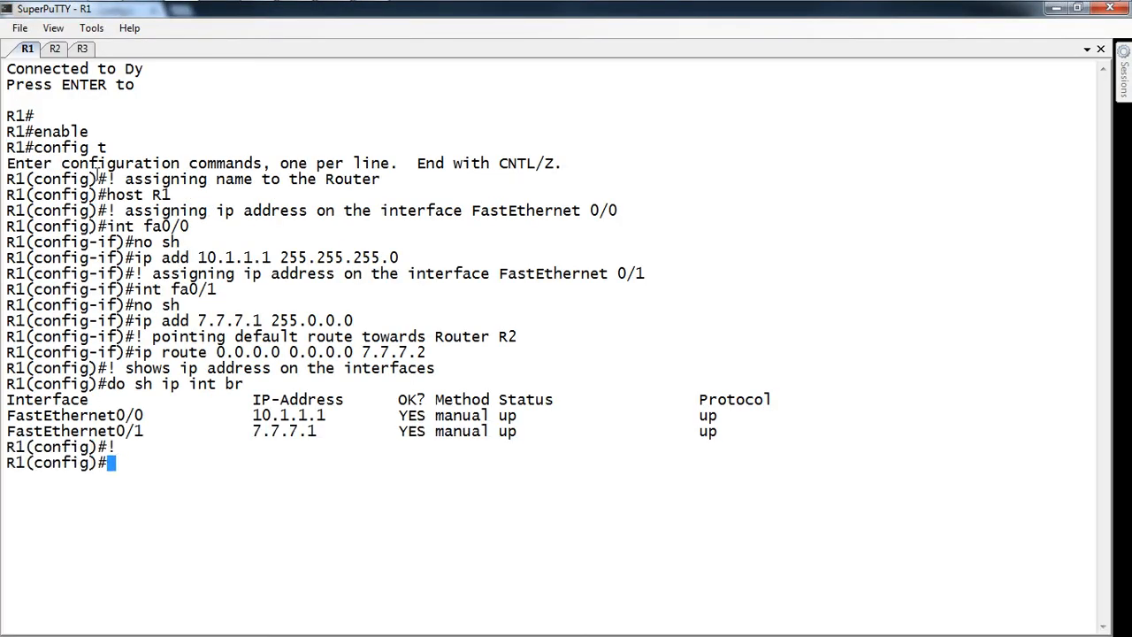
pyautogui.click(55, 49)
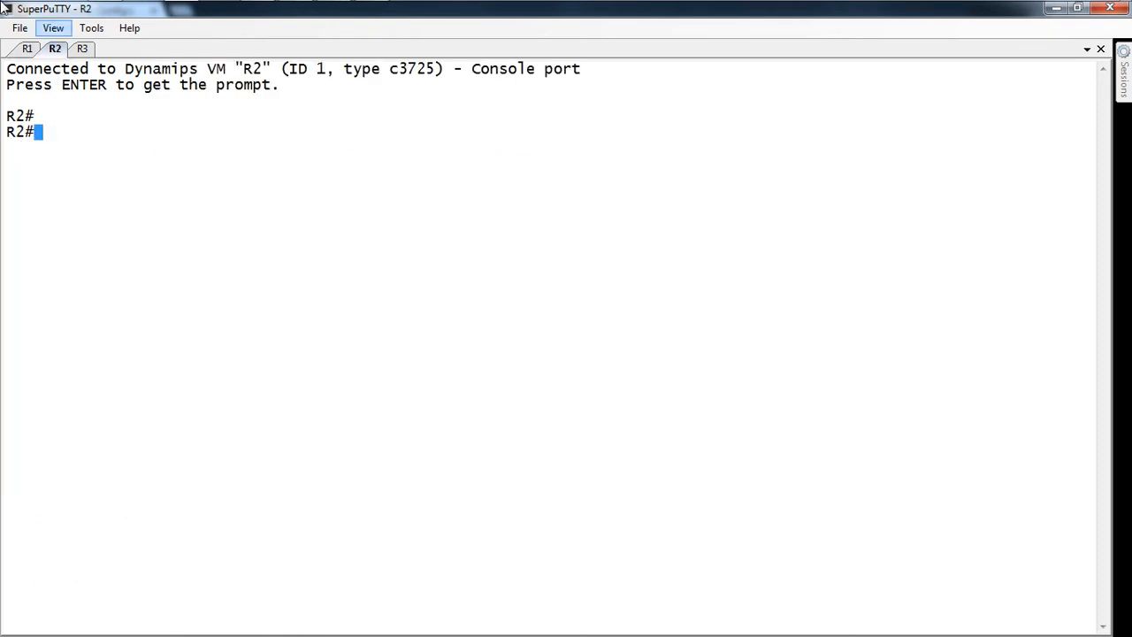
pyautogui.click(104, 13)
pyautogui.scroll(-5, 119, 282)
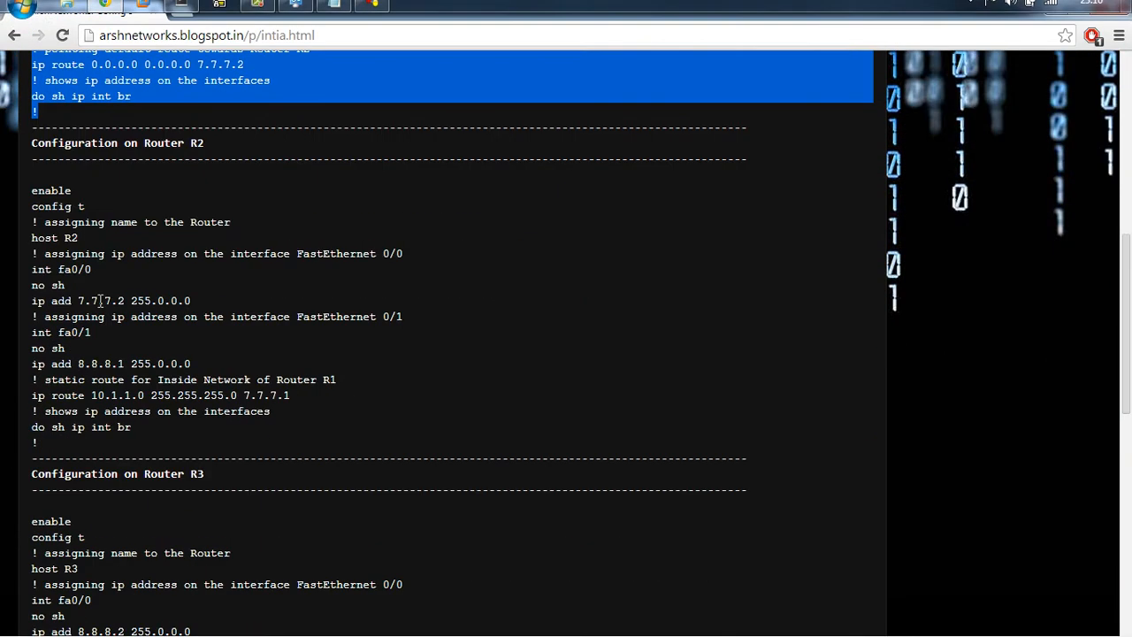
pyautogui.moveTo(48, 452); pyautogui.dragTo(28, 185)
pyautogui.rightClick(43, 188)
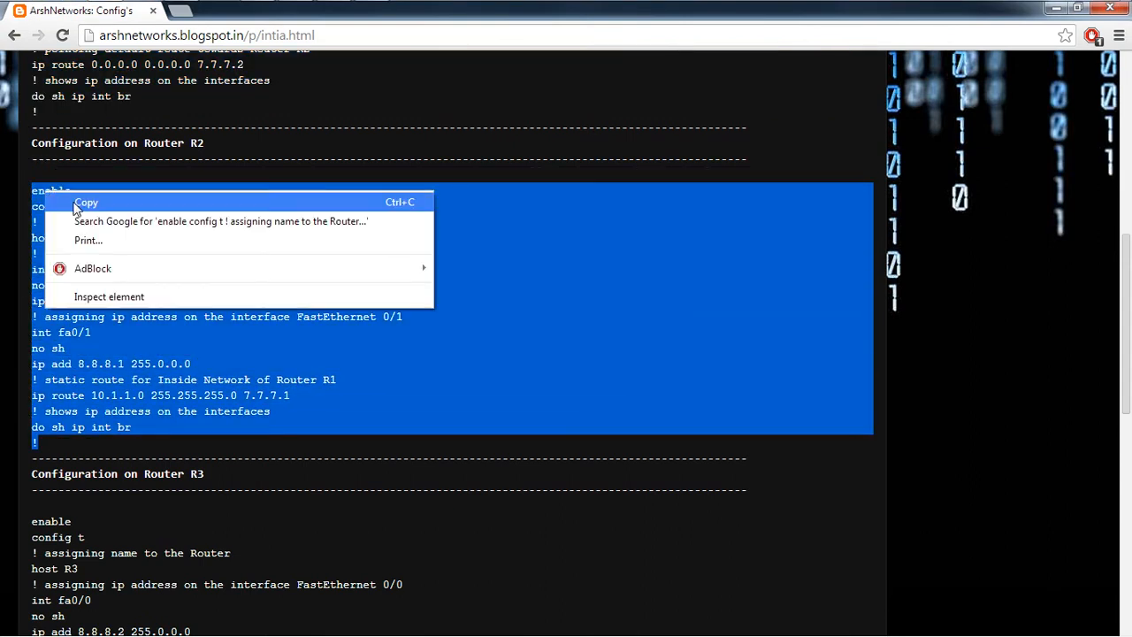
pyautogui.click(75, 203)
# Step: Paste R2's configuration, addressing 7.7.7.2 and 8.8.8.1, then open R3's console
pyautogui.moveTo(132, 13)
pyautogui.click(181, 12)
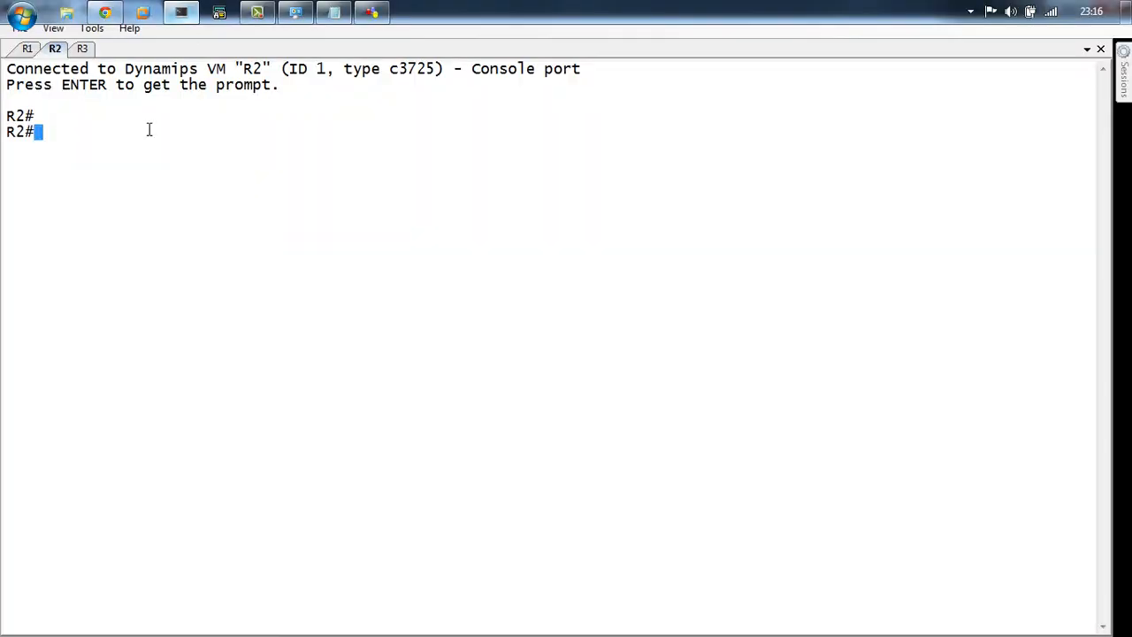
pyautogui.rightClick(109, 242)
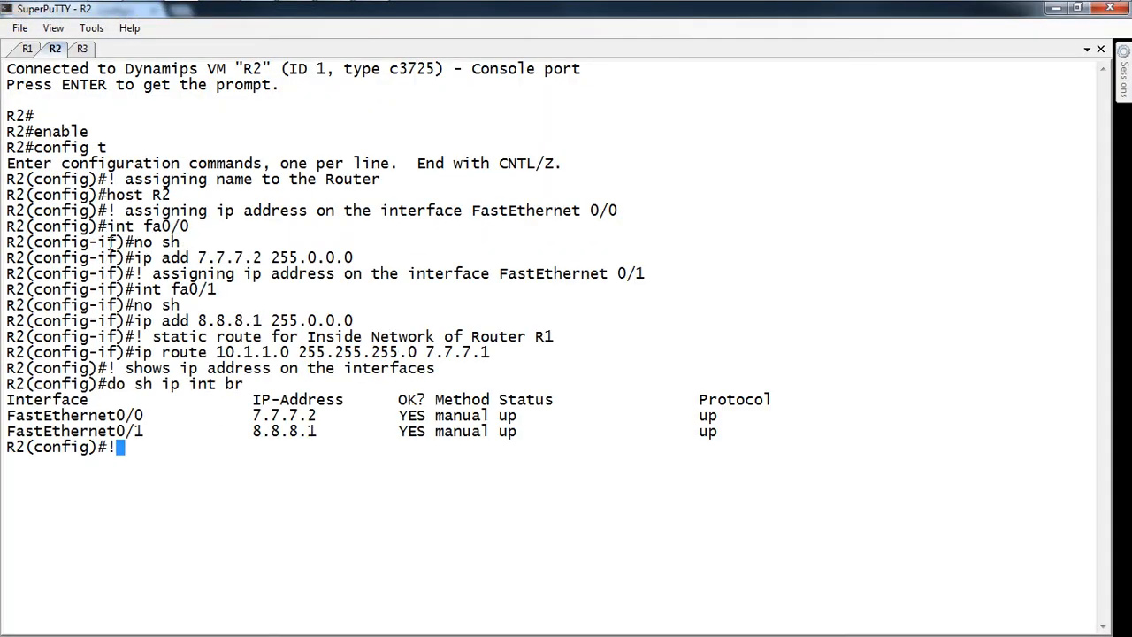
pyautogui.click(82, 48)
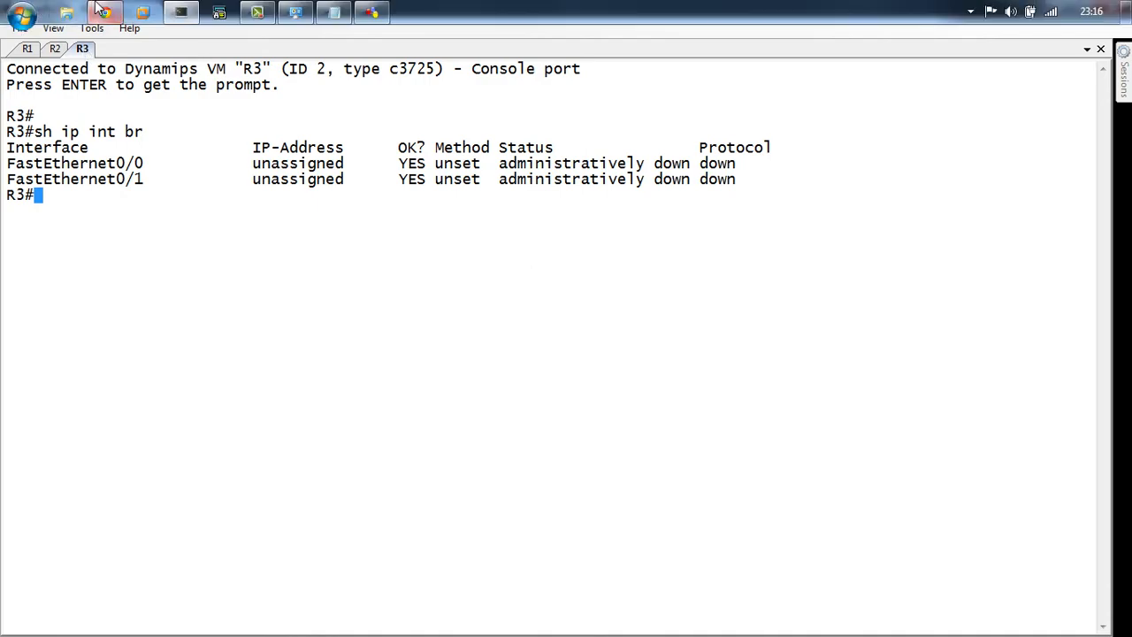
# Step: Copy the blog's Router R3 configuration block up to the route comment
pyautogui.click(101, 10)
pyautogui.scroll(-1, 258, 451)
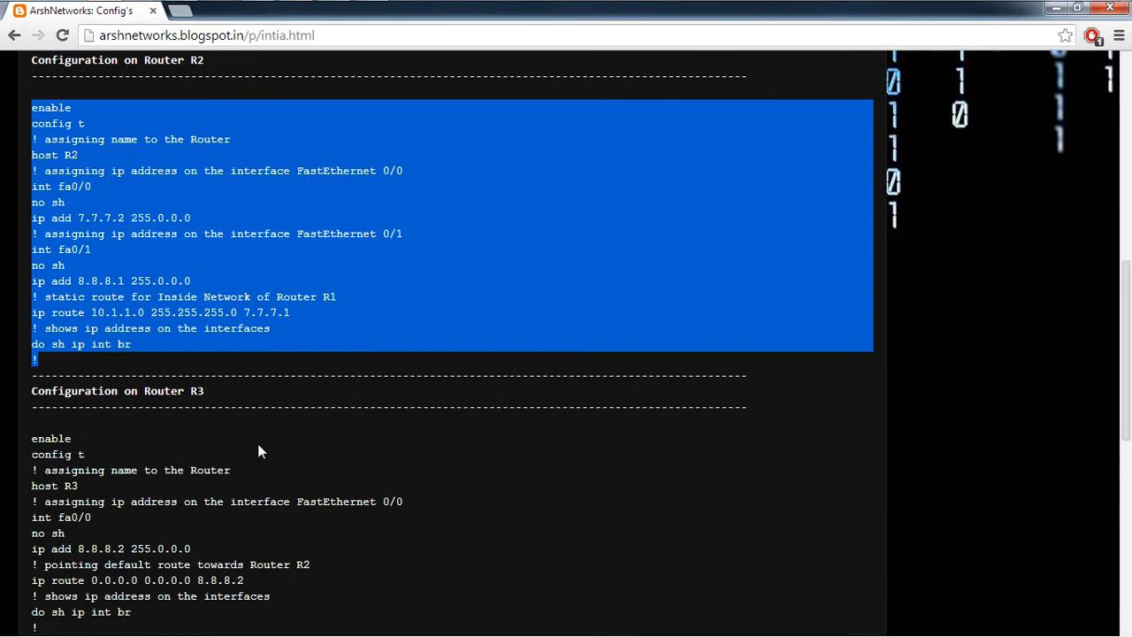
pyautogui.scroll(2, 258, 449)
pyautogui.scroll(-3, 257, 445)
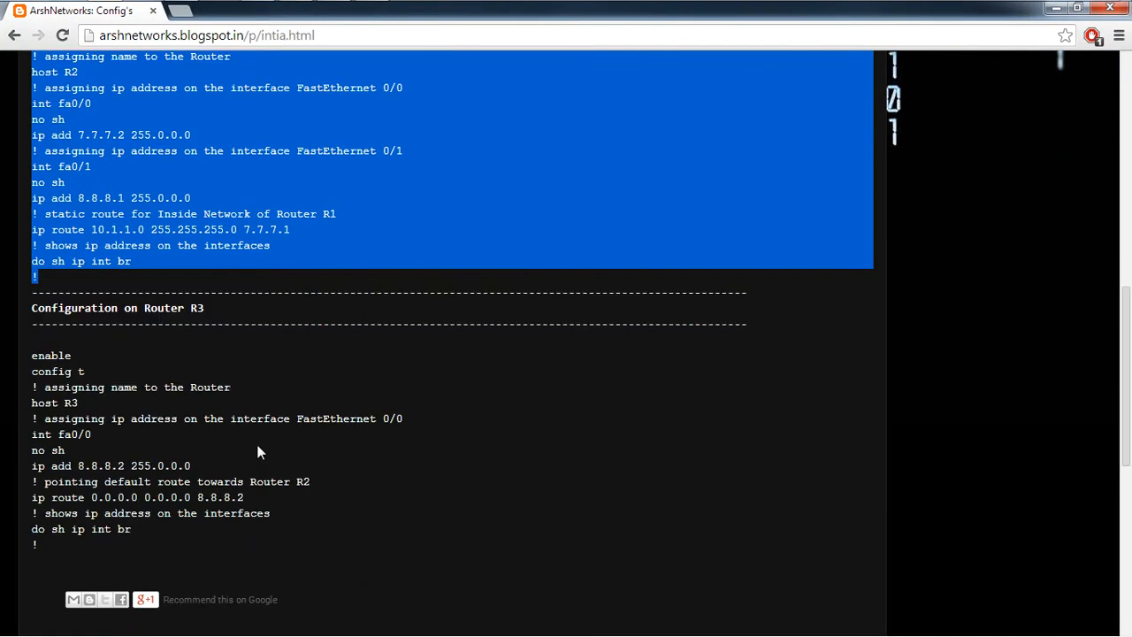
pyautogui.click(36, 543)
pyautogui.moveTo(36, 543); pyautogui.dragTo(29, 357)
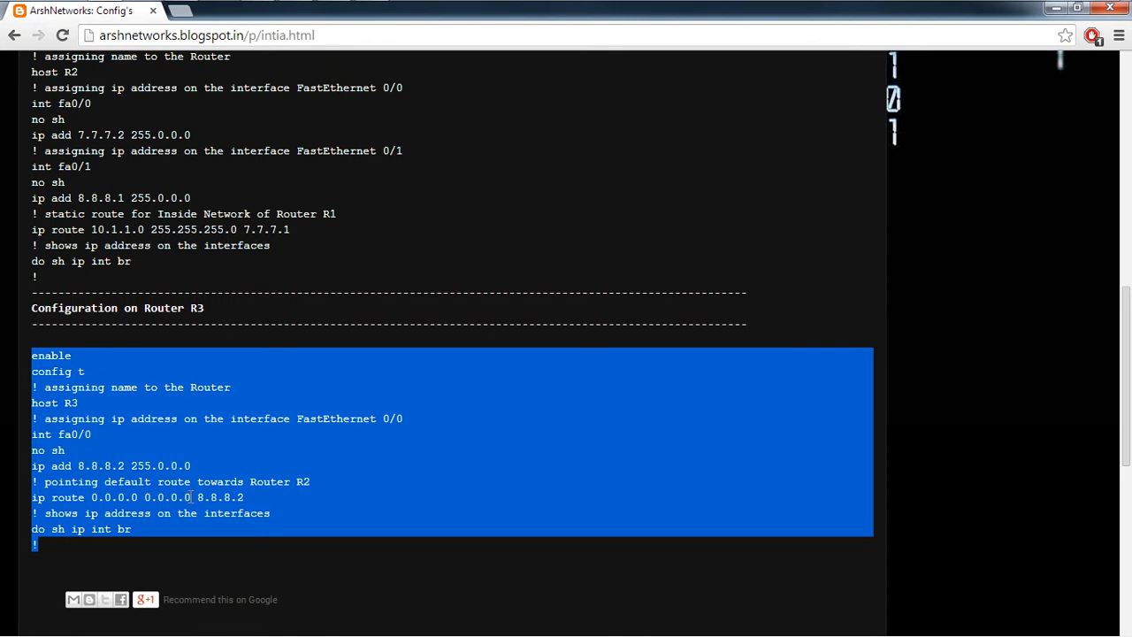
pyautogui.moveTo(309, 482); pyautogui.dragTo(24, 359)
pyautogui.rightClick(70, 365)
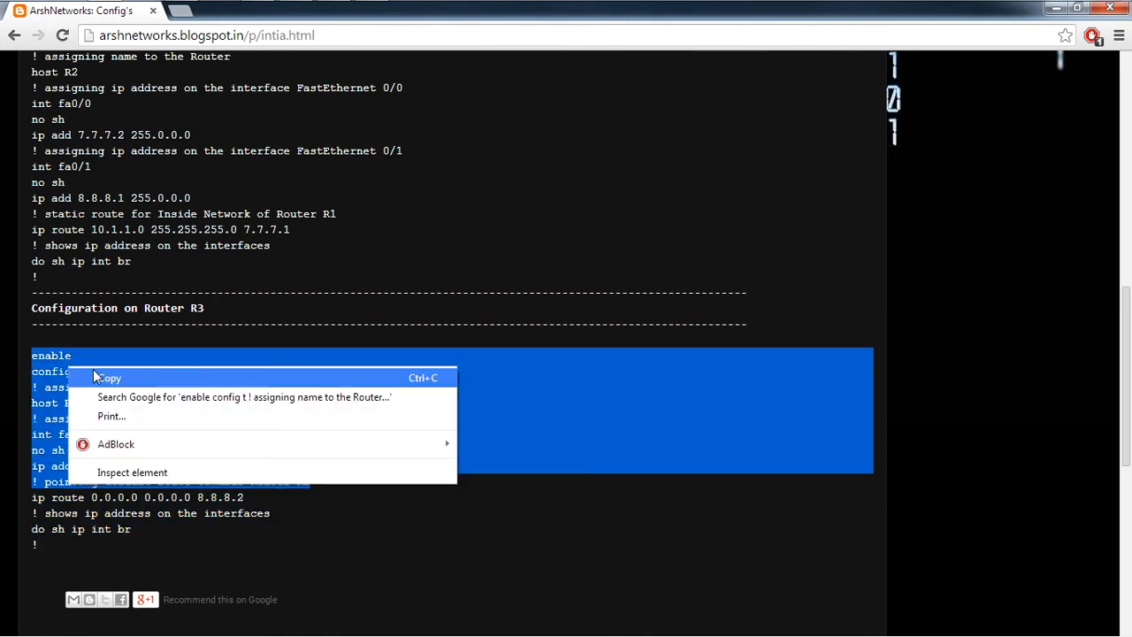
pyautogui.click(93, 371)
# Step: Paste the R3 configuration and add default route 0.0.0.0 0.0.0.0 via 8.8.8.1
pyautogui.hotkey('alt', 'Tab')
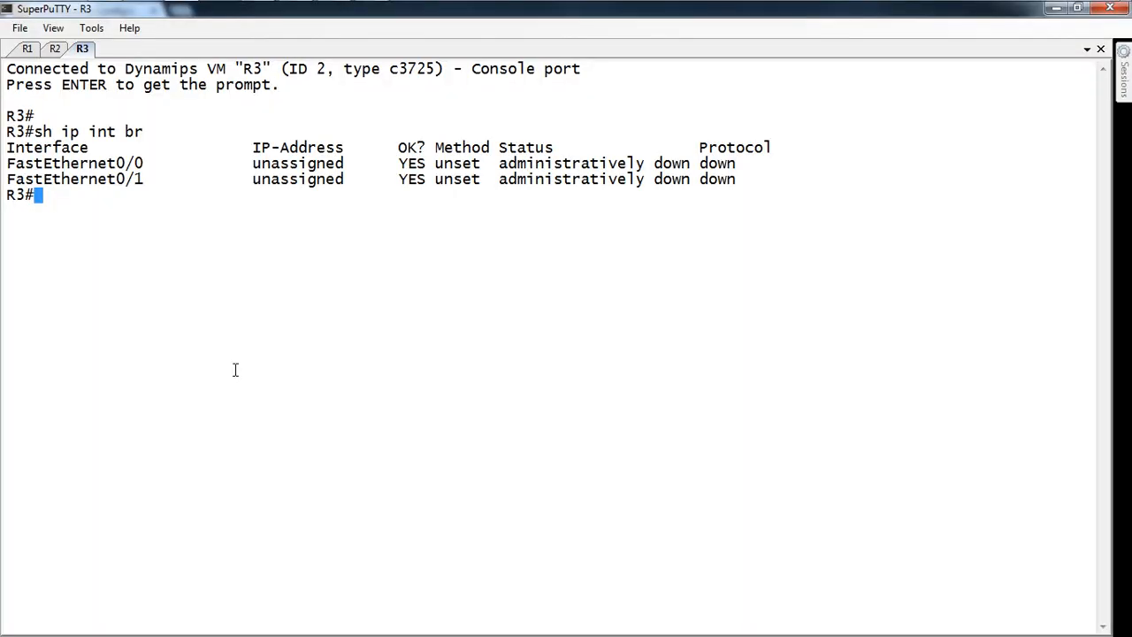
pyautogui.rightClick(235, 370)
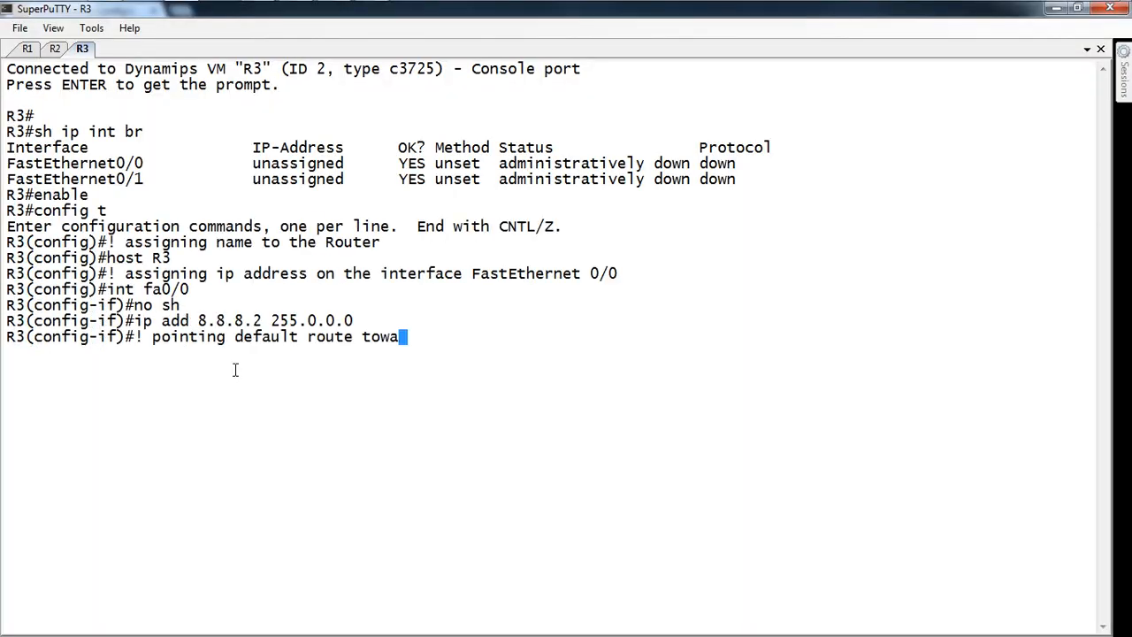
pyautogui.press('Return')
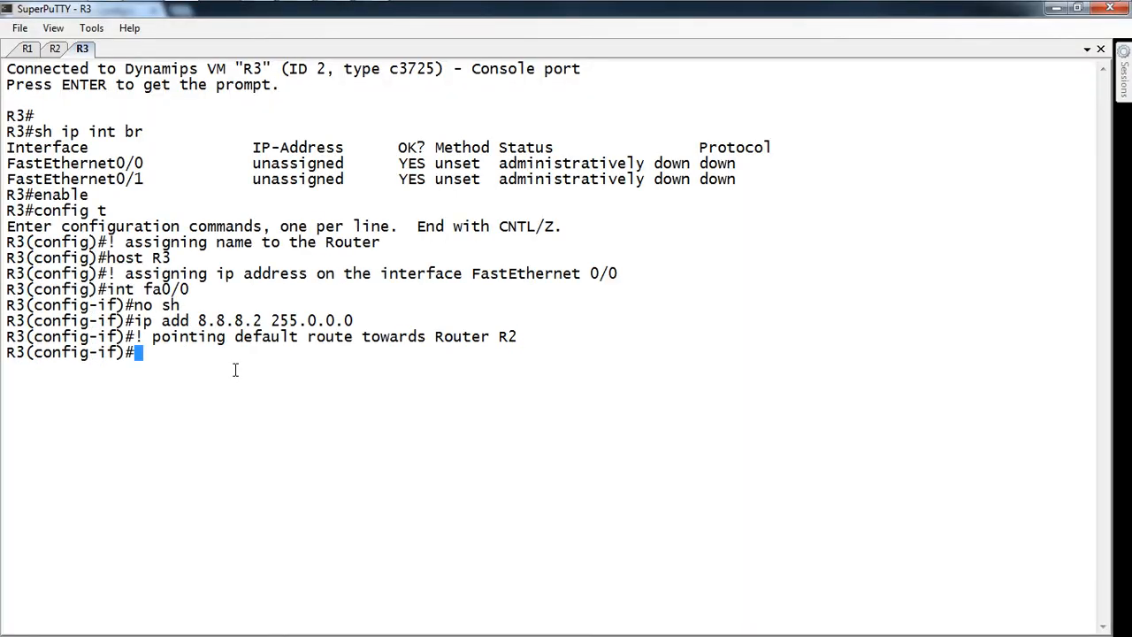
pyautogui.write('ip route ')
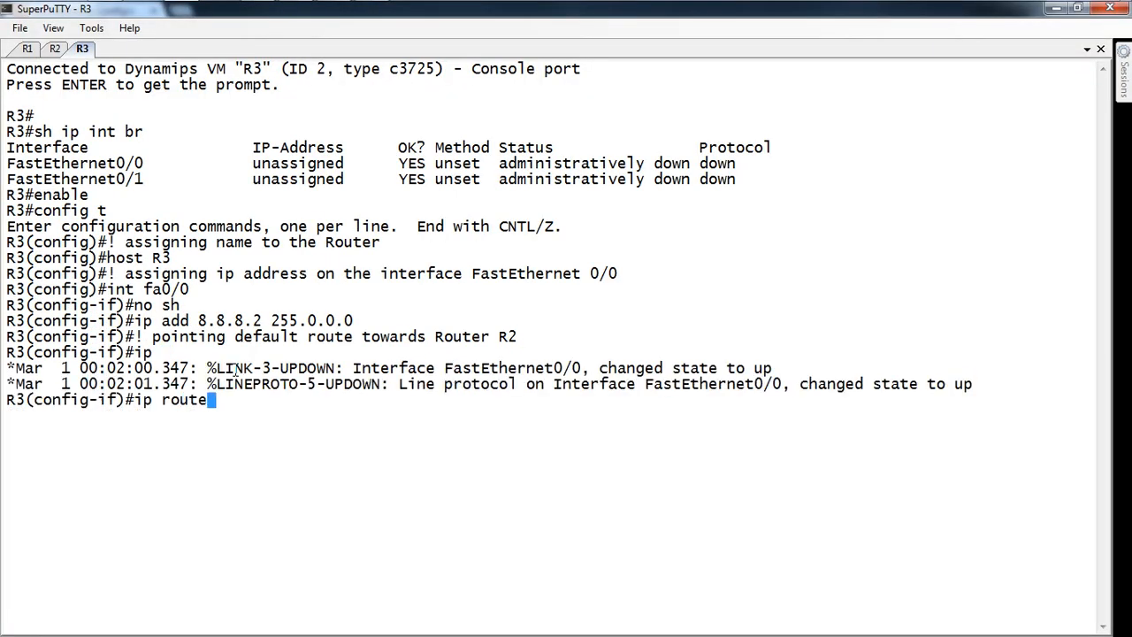
pyautogui.write('0.0.0.0 0.0.0.0 8.8')
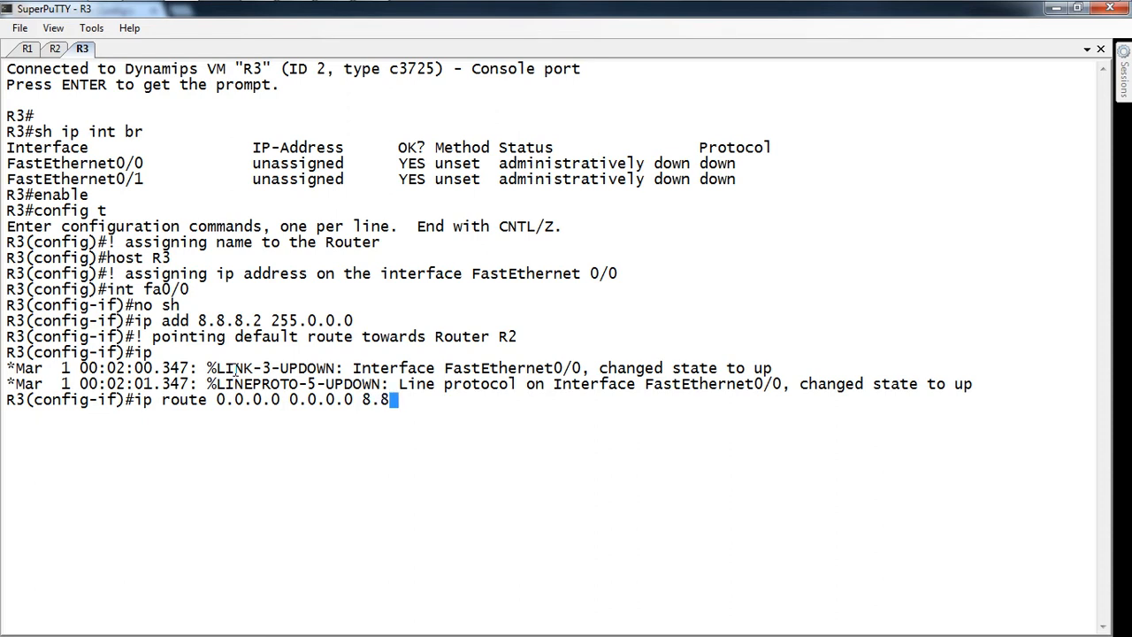
pyautogui.write('.8.1')
pyautogui.press('Return')
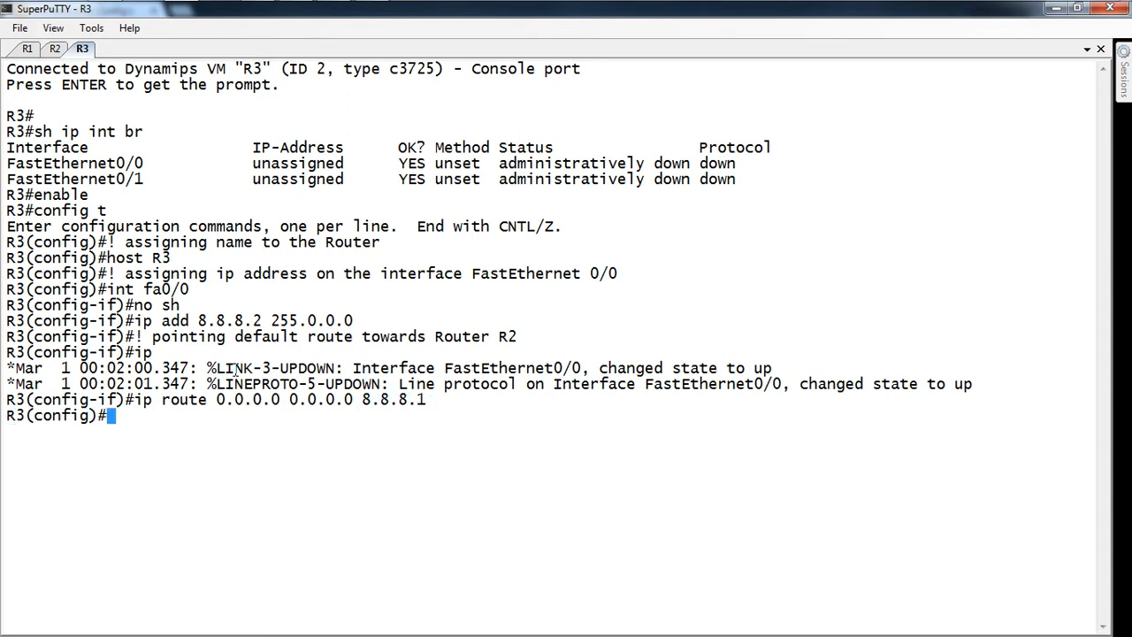
# Step: Check R3 with do sh ip int br that FastEthernet0/0 is up at 8.8.8.2, copying that address
pyautogui.press('F9')
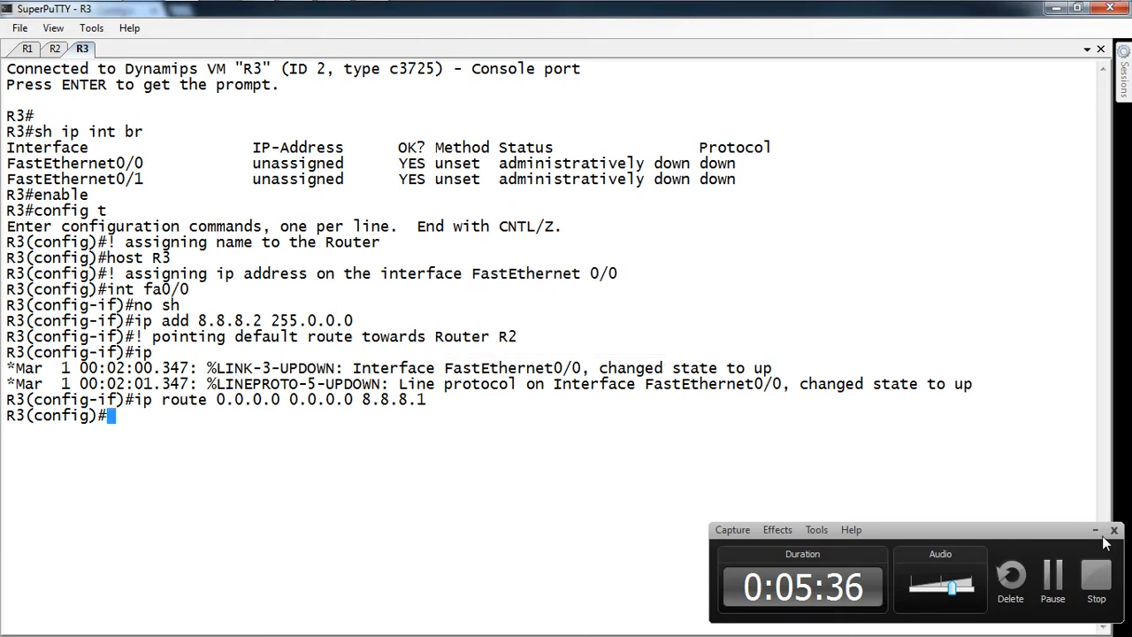
pyautogui.click(1095, 532)
pyautogui.moveTo(150, 3)
pyautogui.click(116, 13)
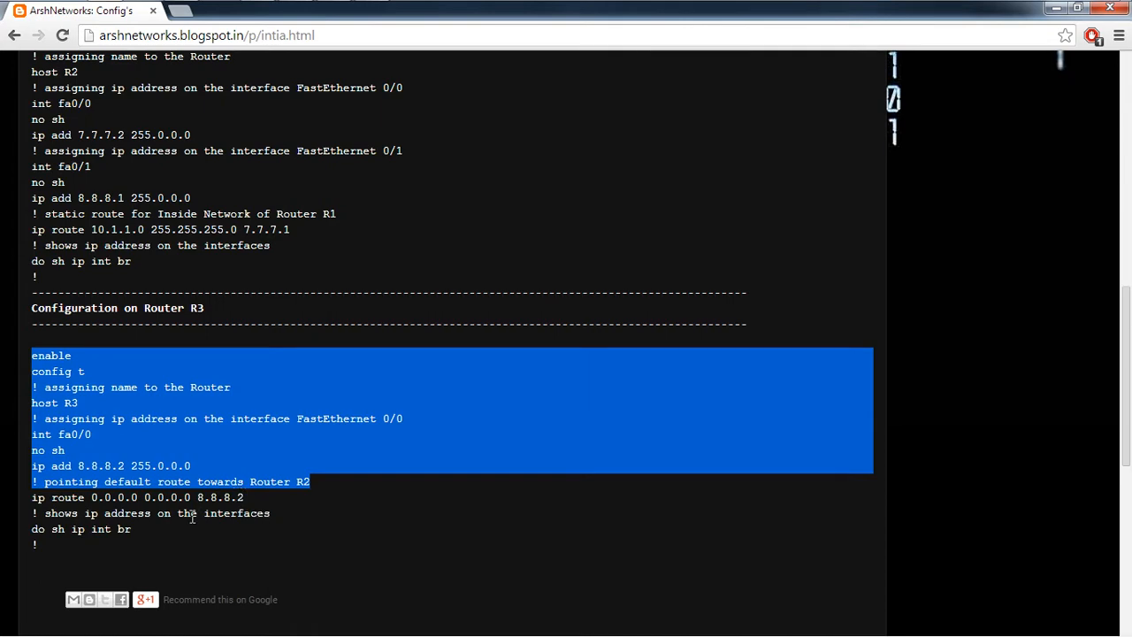
pyautogui.hotkey('alt', 'Tab')
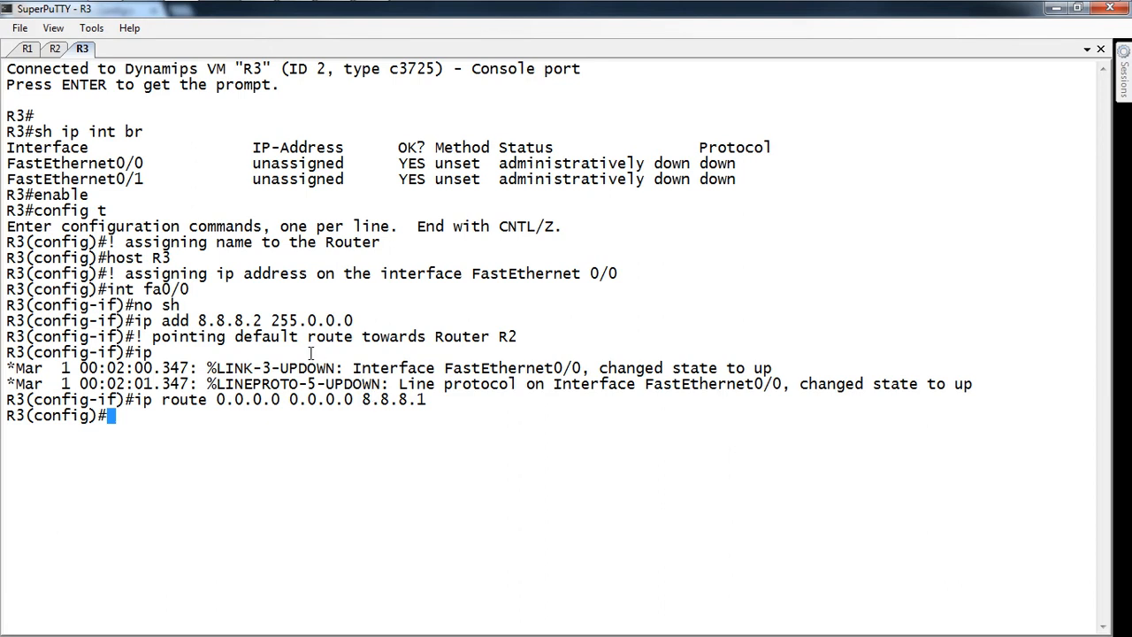
pyautogui.write('do sh i p')
pyautogui.press('BackSpace')
pyautogui.press('BackSpace')
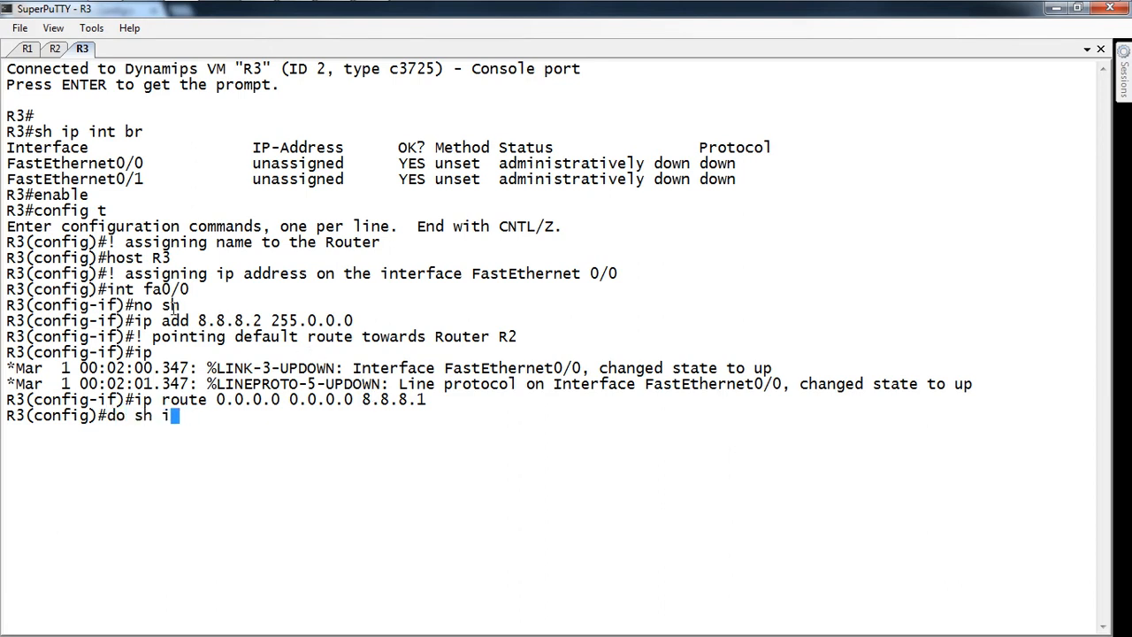
pyautogui.write('p int br')
pyautogui.press('Return')
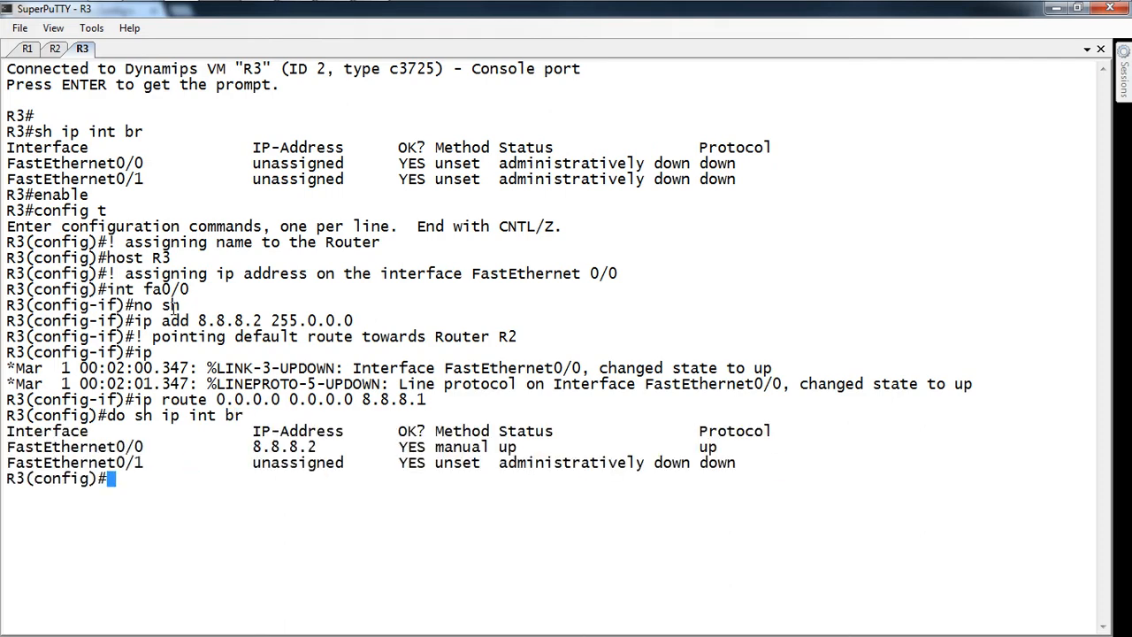
pyautogui.doubleClick(283, 447)
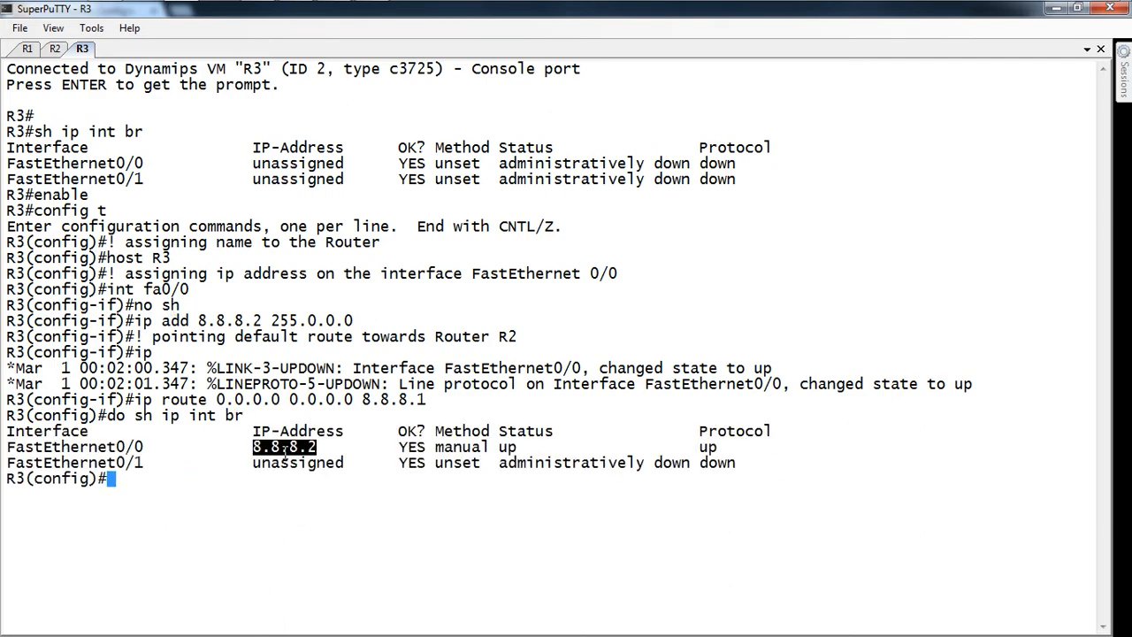
pyautogui.click(28, 49)
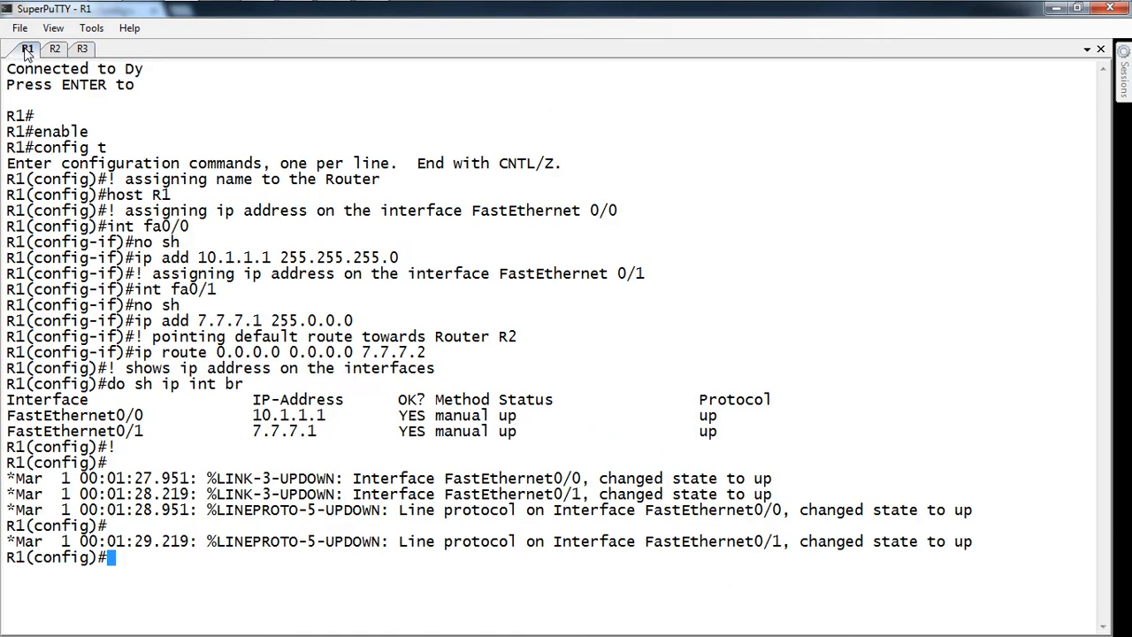
# Step: Ping R3's 8.8.8.2 from R1, getting 3 of 5 replies
pyautogui.press('Return')
pyautogui.write('do ping')
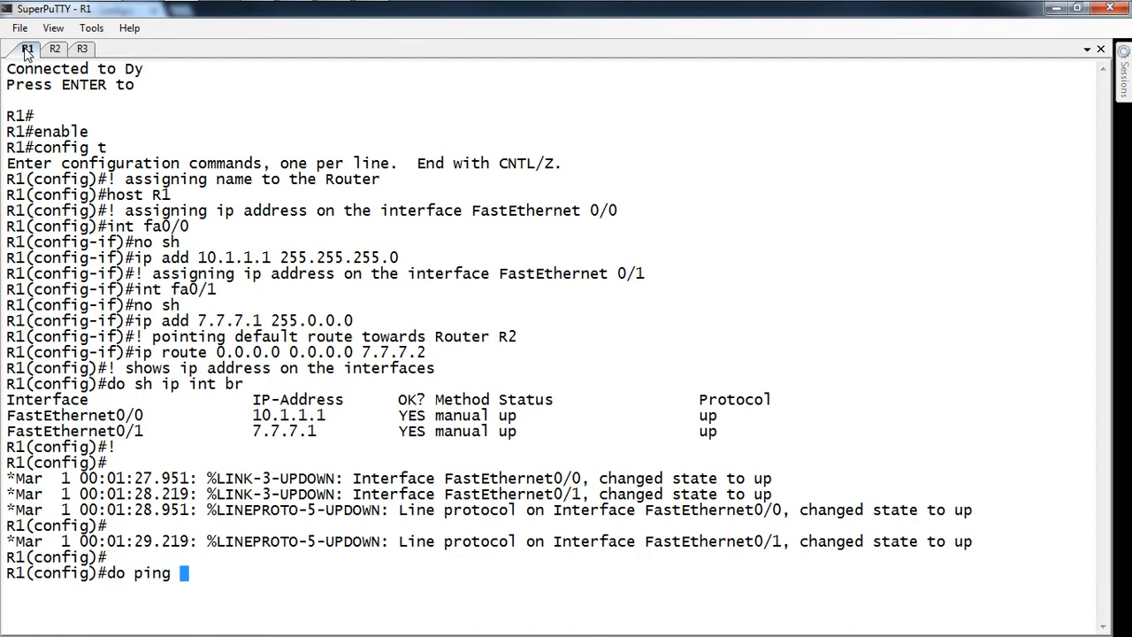
pyautogui.rightClick(196, 483)
pyautogui.press('Return')
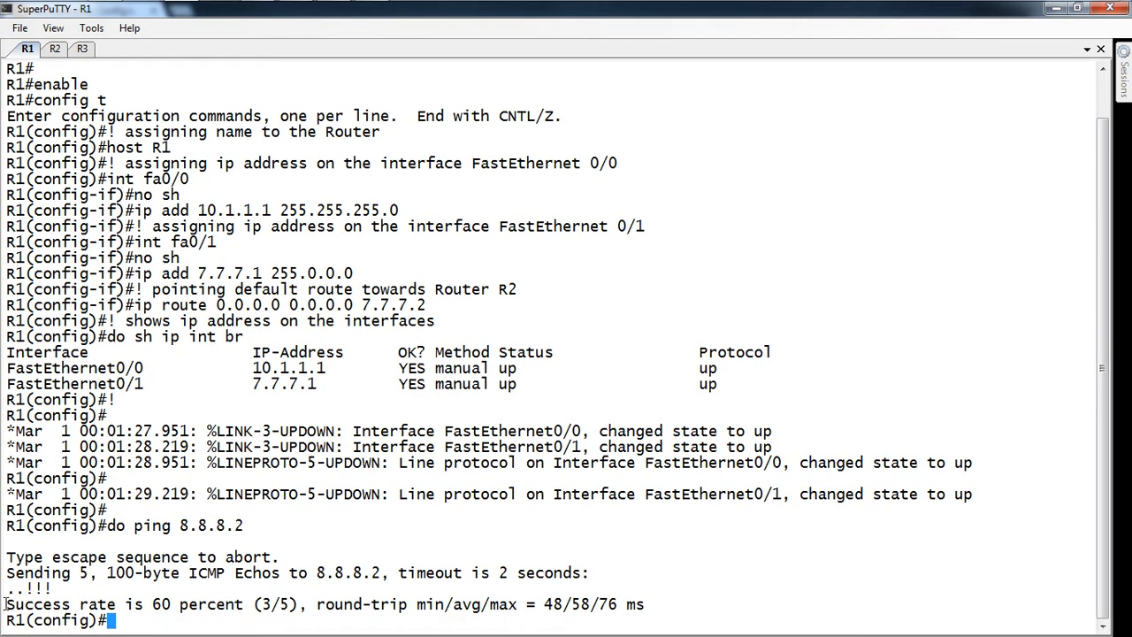
pyautogui.click(20, 14)
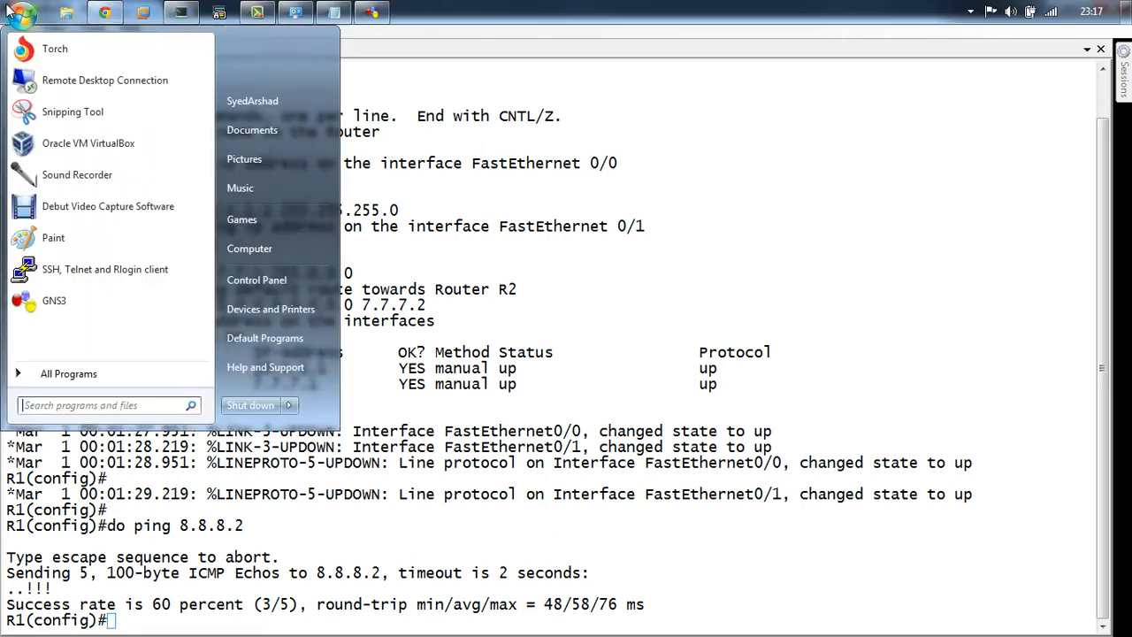
# Step: Launch VirtualBox, dismiss the update notice and start the Mgmnt-PC machine
pyautogui.click(65, 149)
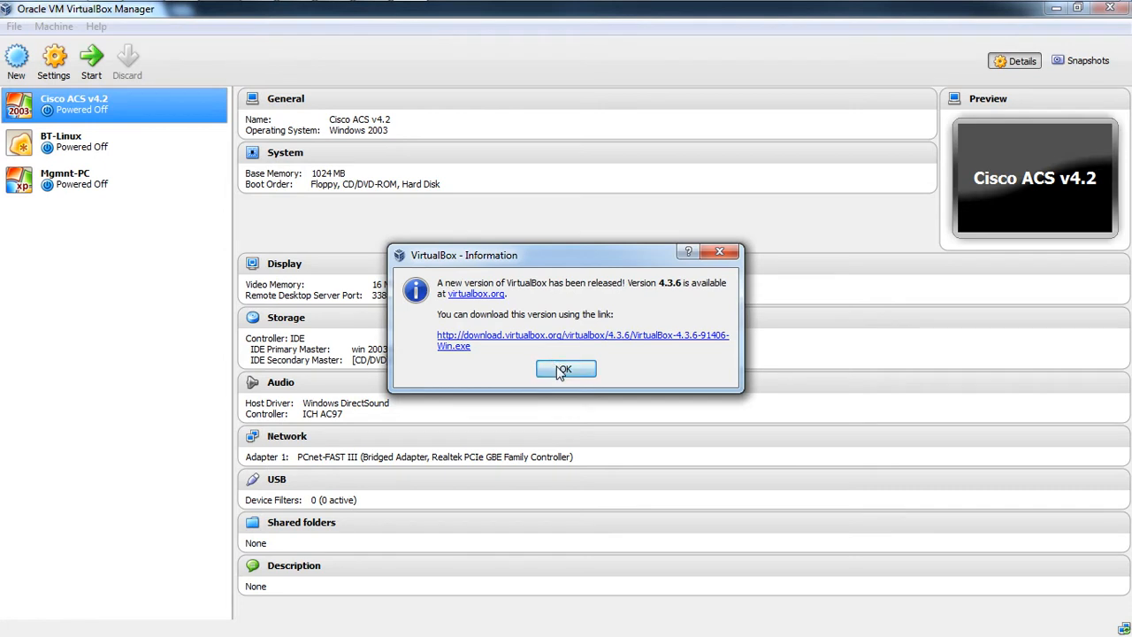
pyautogui.click(583, 366)
pyautogui.click(63, 177)
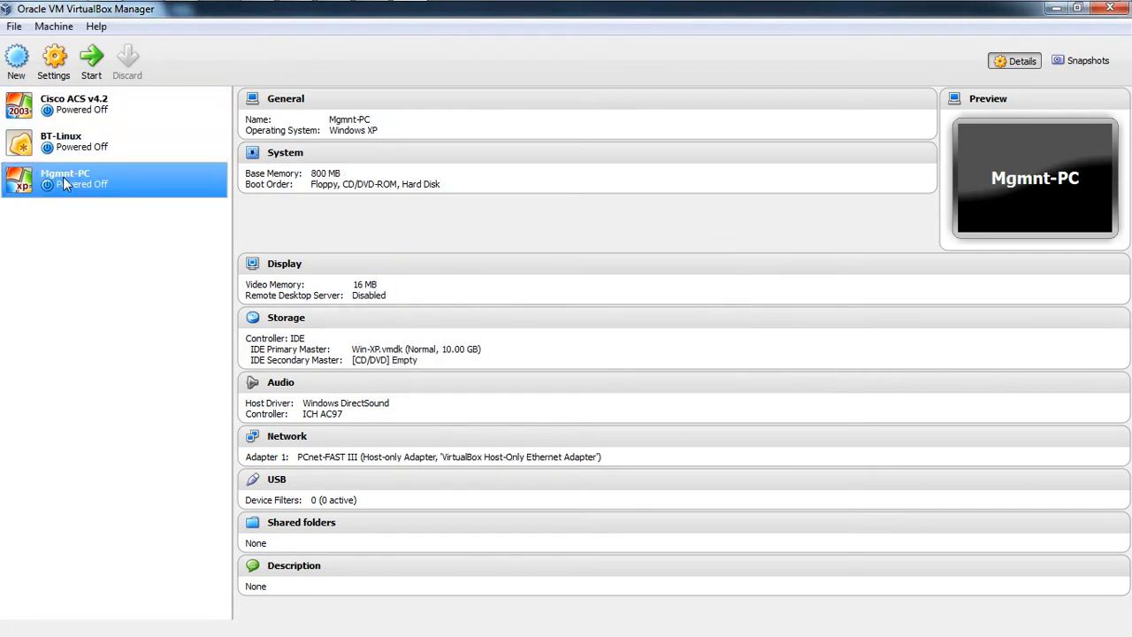
pyautogui.click(92, 62)
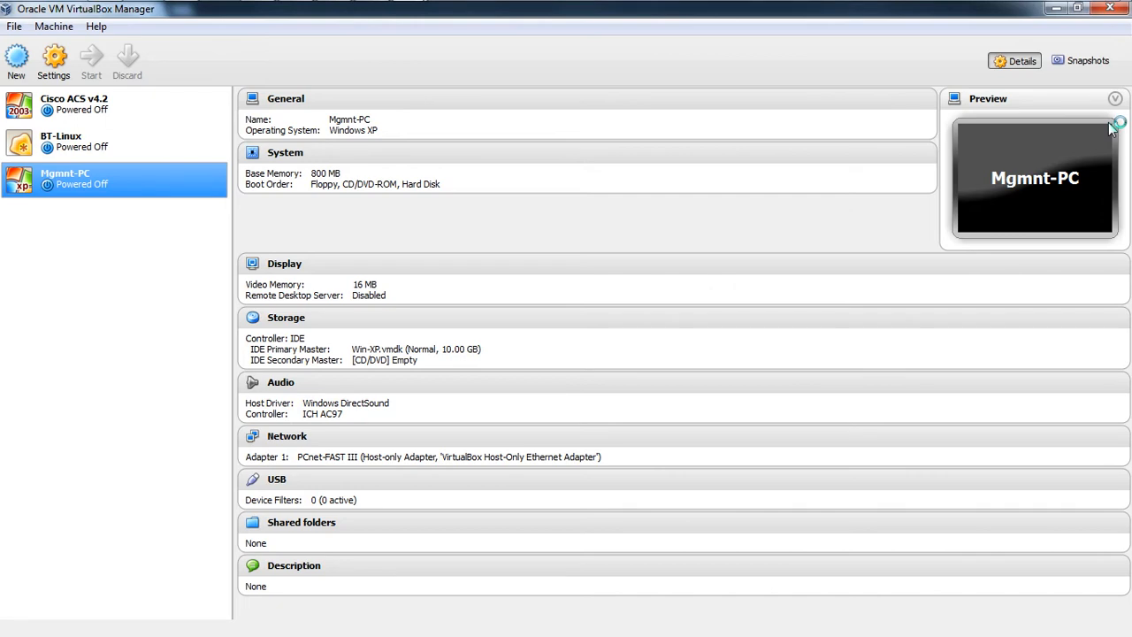
# Step: Hide the VirtualBox Manager, dismiss the keyboard auto-capture notice, and bring the ArshNetworks blog forward
pyautogui.click(1076, 8)
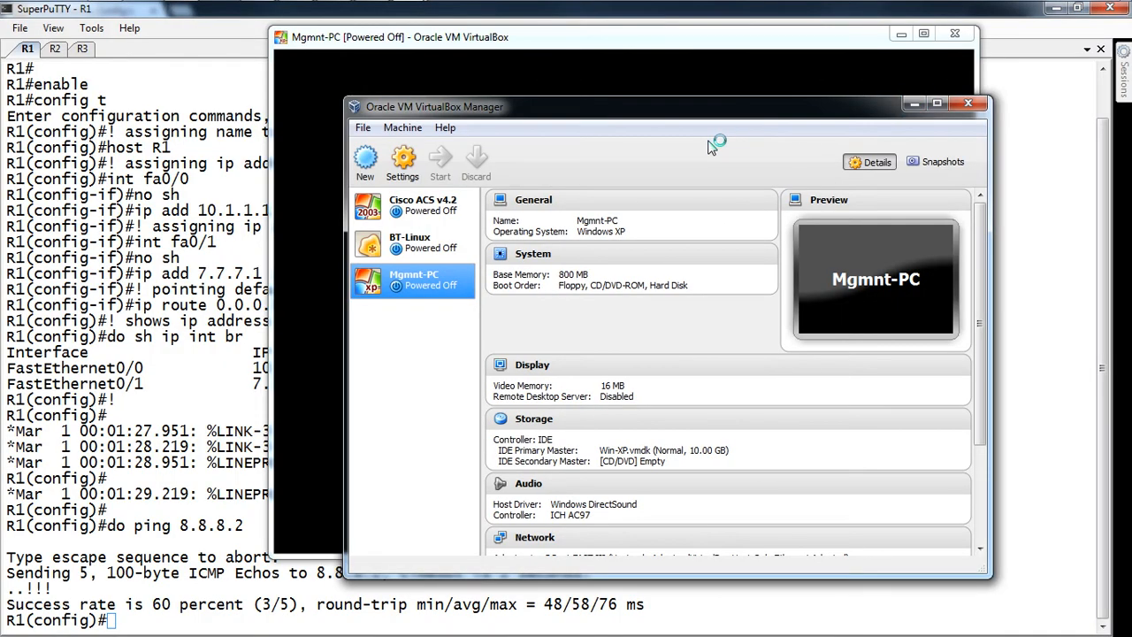
pyautogui.click(914, 103)
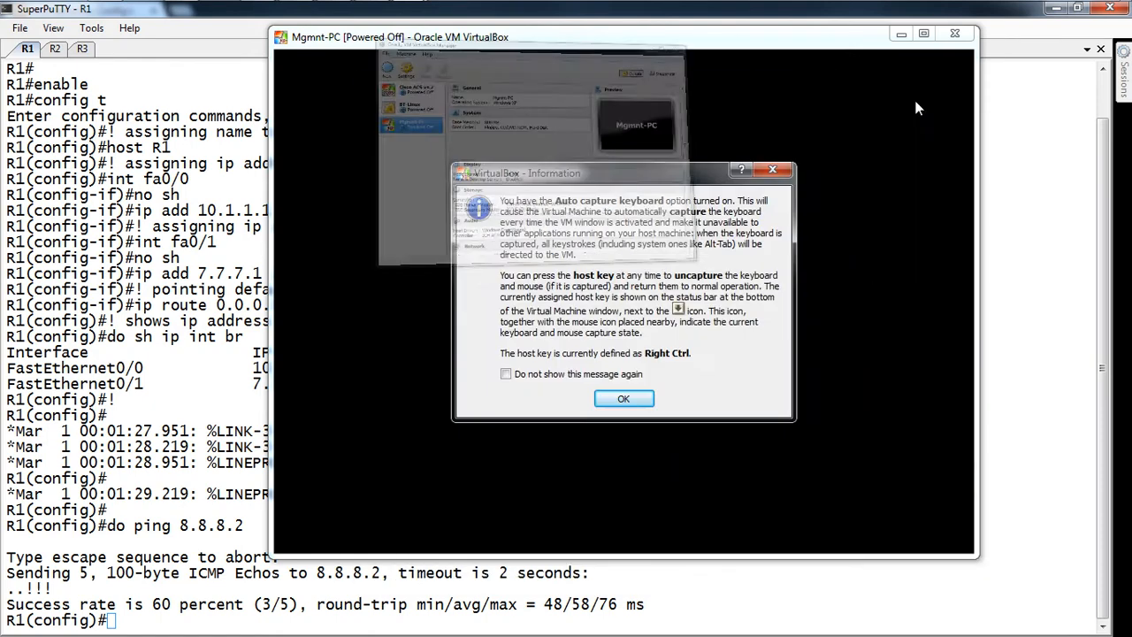
pyautogui.click(610, 399)
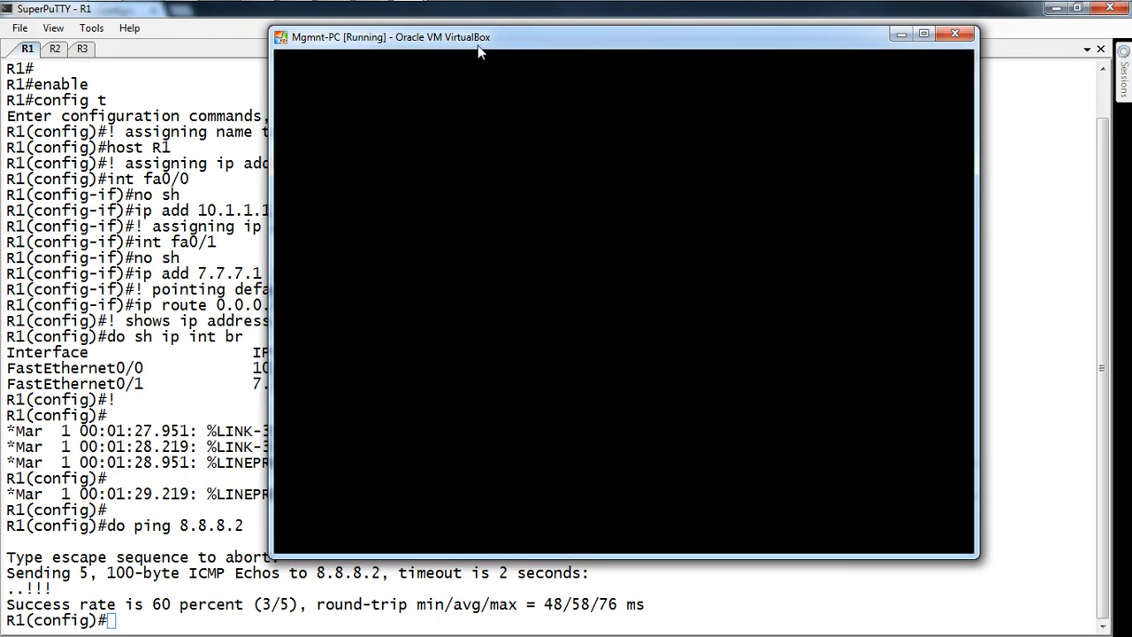
pyautogui.moveTo(477, 52); pyautogui.dragTo(460, 62)
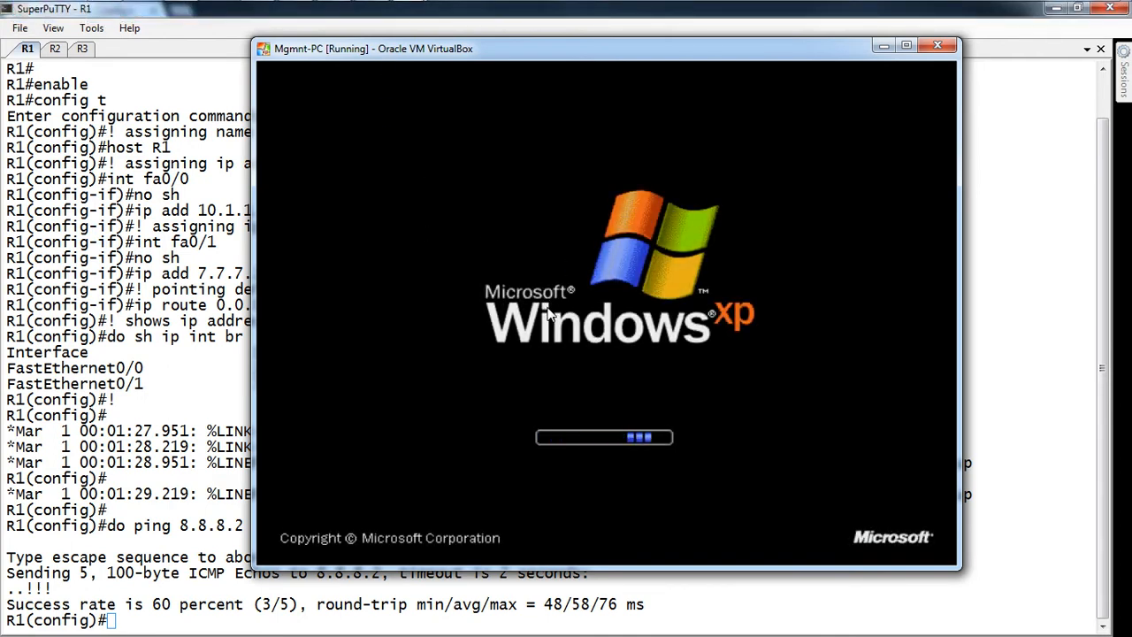
pyautogui.moveTo(188, 12)
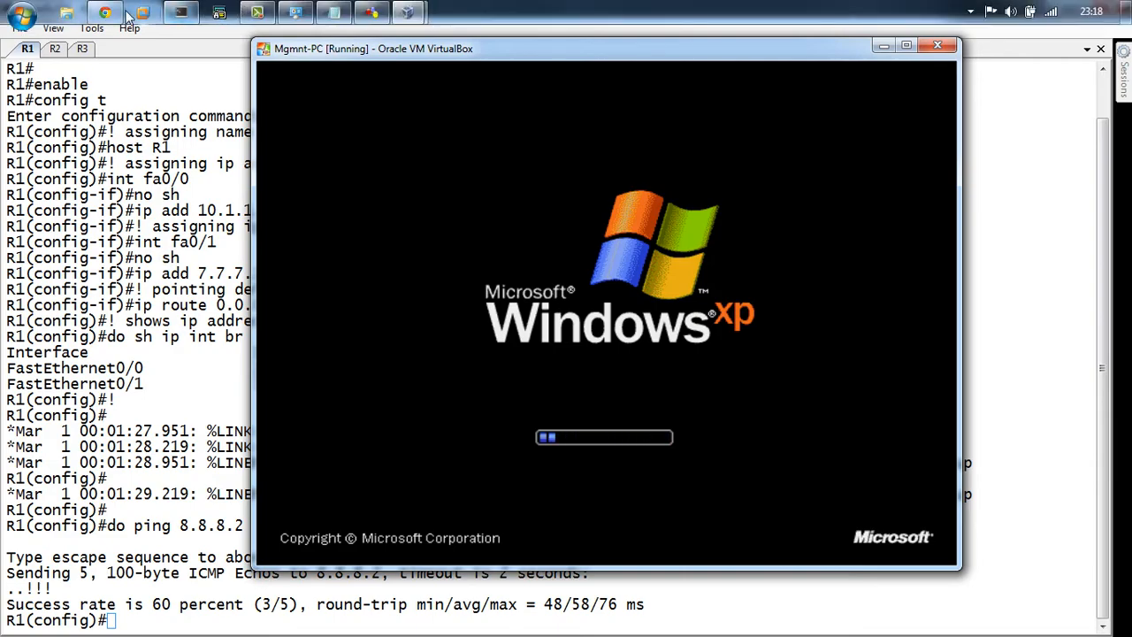
pyautogui.click(104, 12)
pyautogui.scroll(3, 172, 82)
pyautogui.scroll(6, 172, 81)
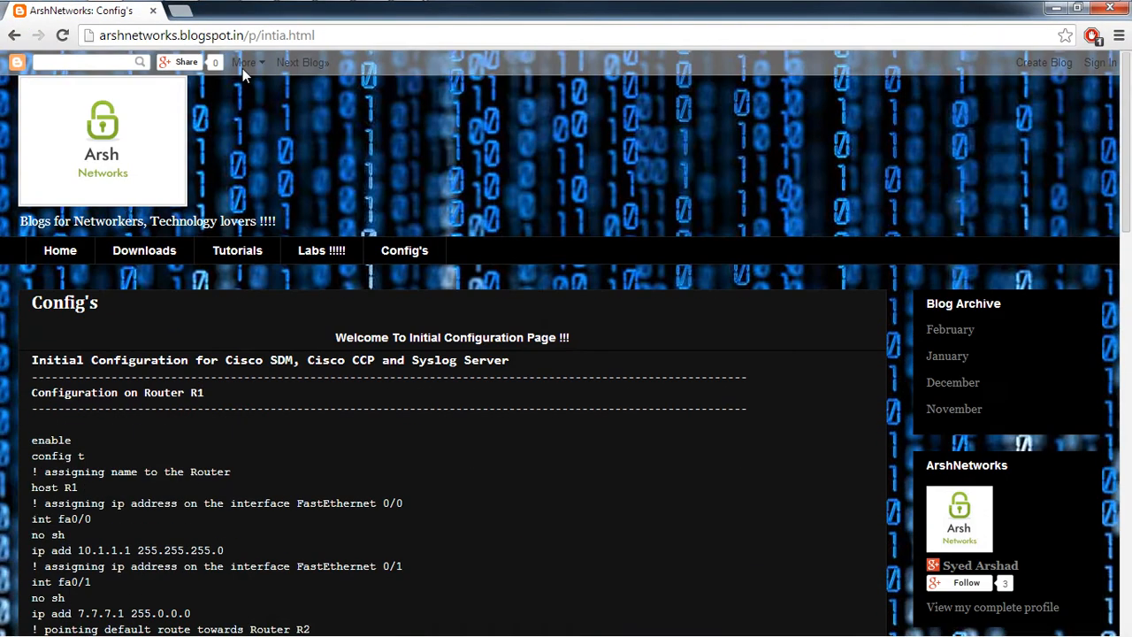
# Step: Locate the Management PC login password under 15.Management PC on the blog's Downloads page
pyautogui.click(172, 251)
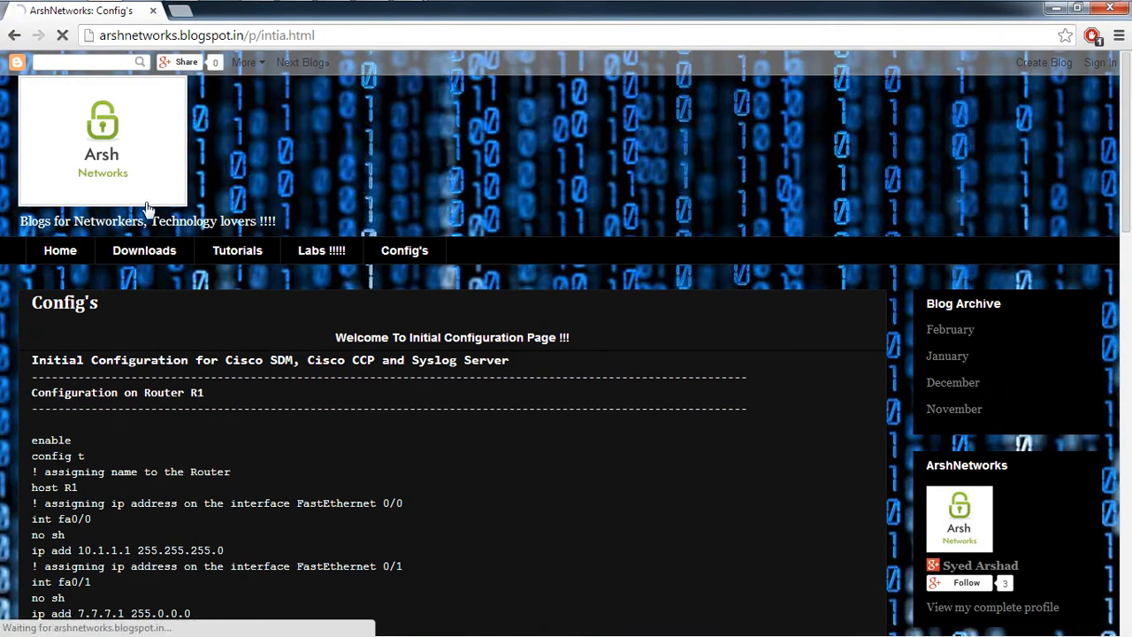
pyautogui.scroll(-5, 200, 242)
pyautogui.scroll(-10, 198, 255)
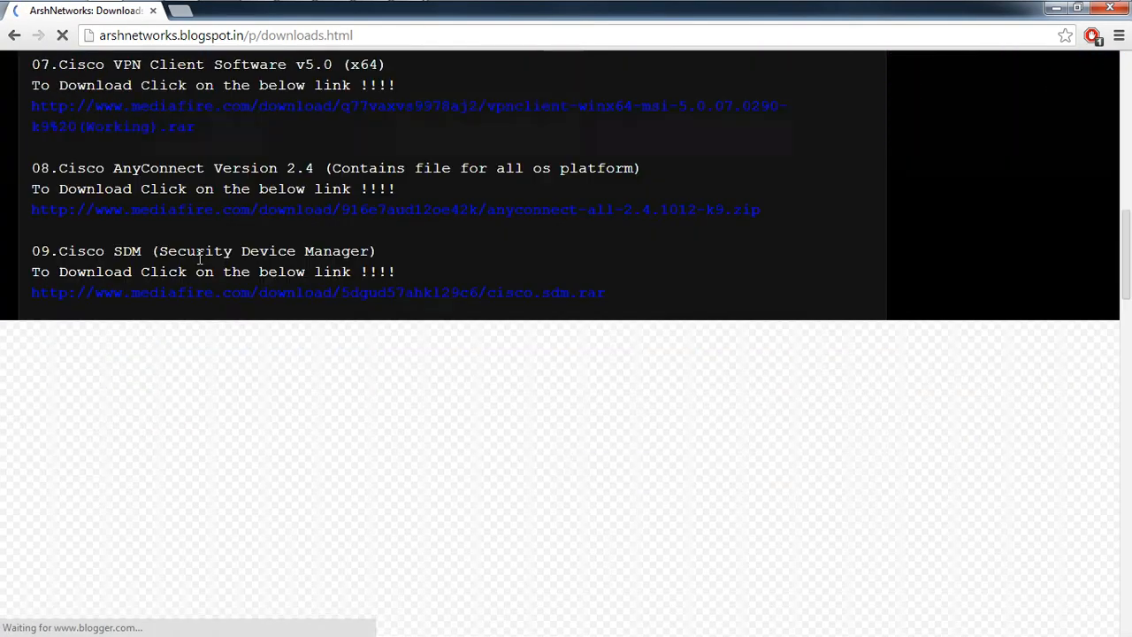
pyautogui.scroll(-1, 198, 265)
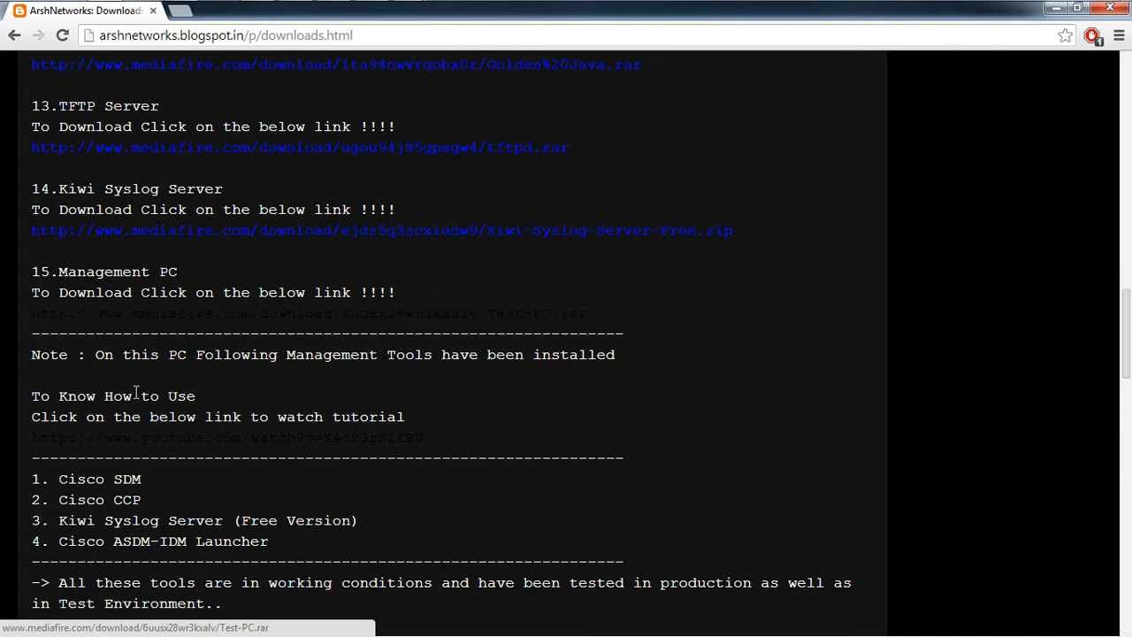
pyautogui.scroll(-3, 178, 486)
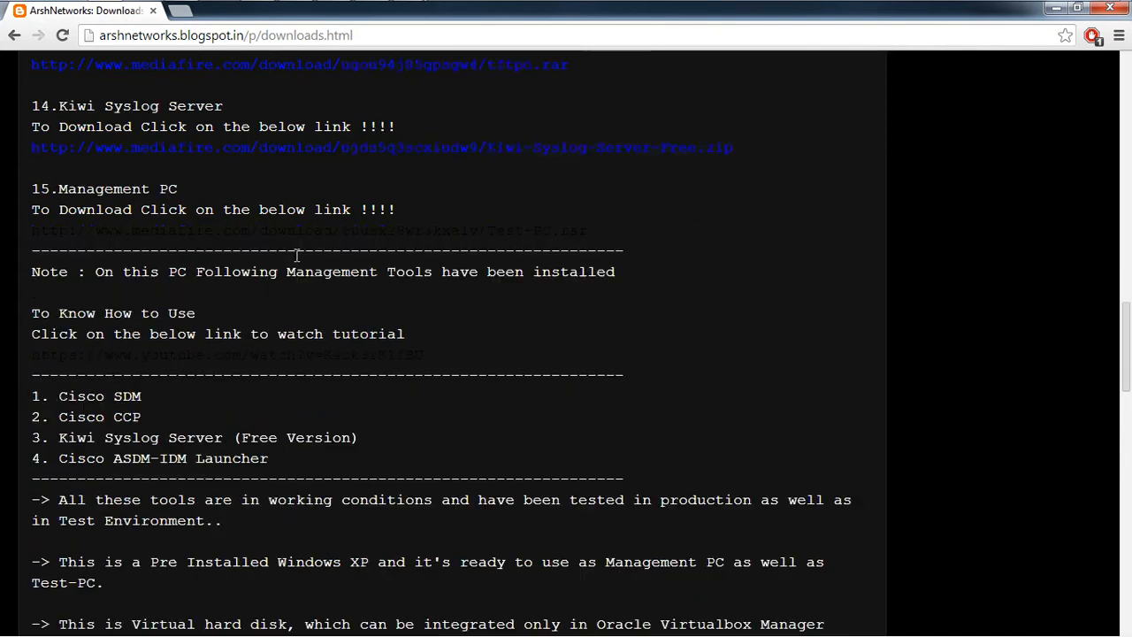
pyautogui.moveTo(191, 7)
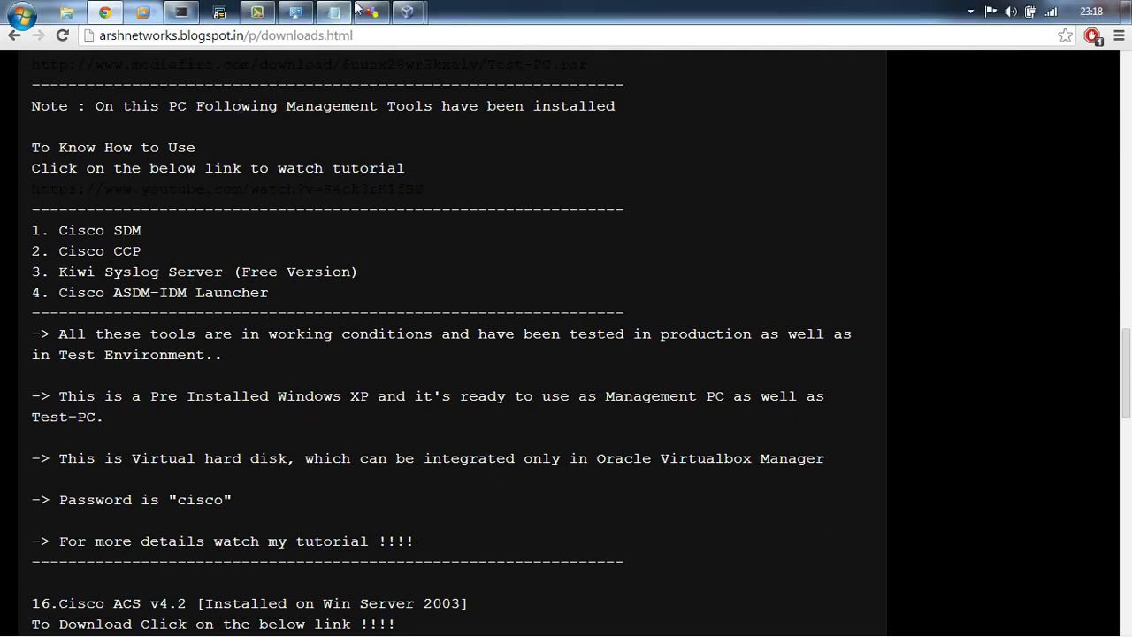
pyautogui.moveTo(407, 11)
pyautogui.click(500, 101)
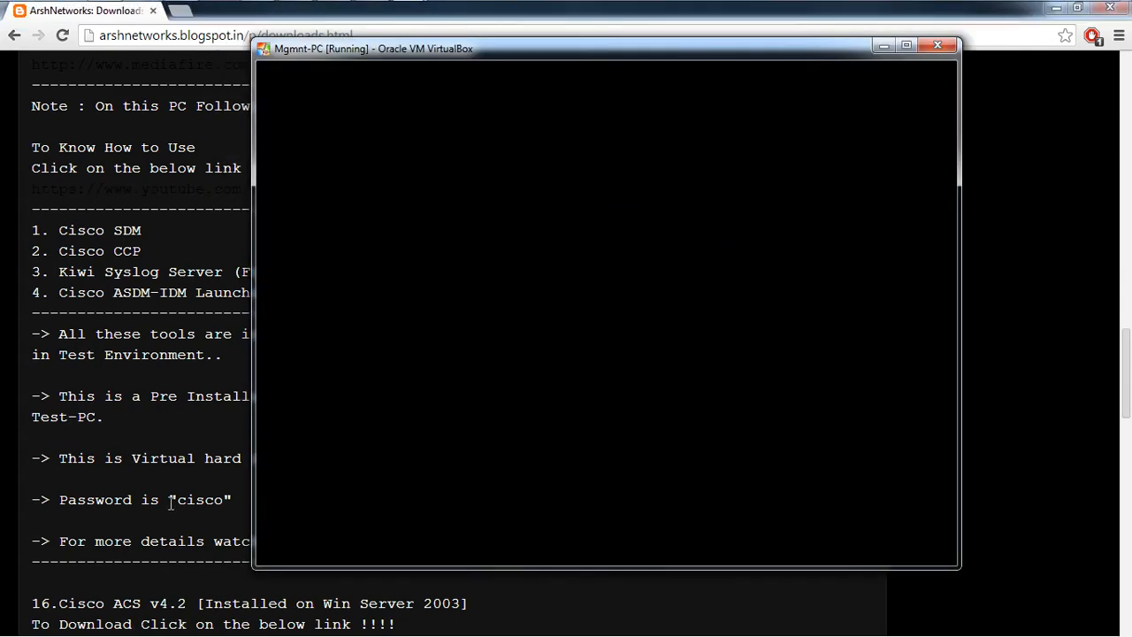
pyautogui.moveTo(174, 503); pyautogui.dragTo(226, 502)
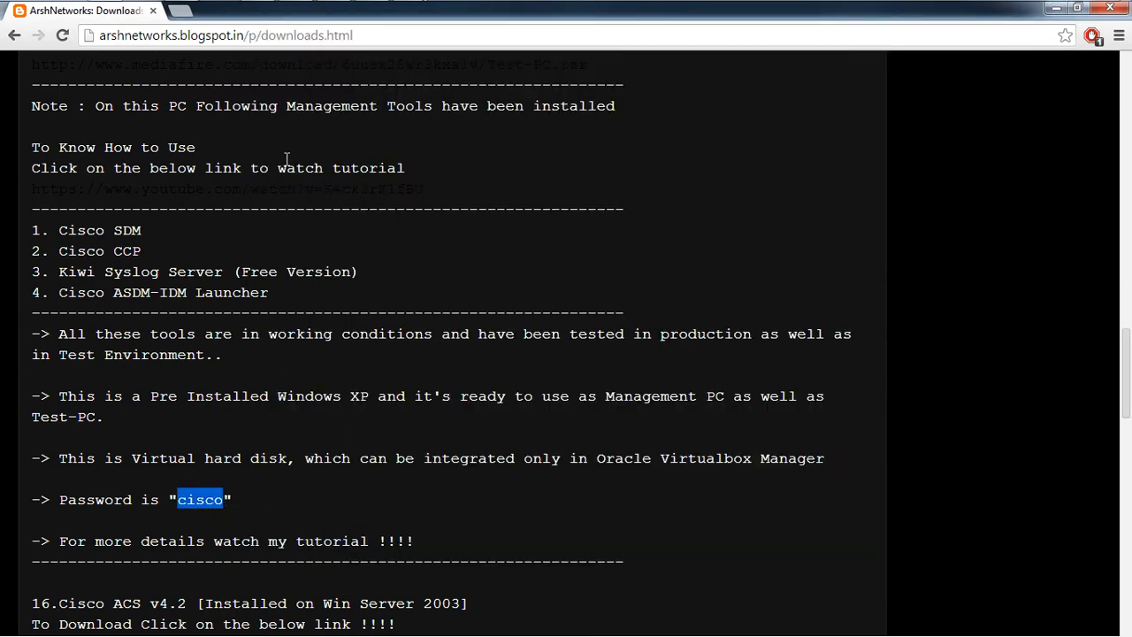
pyautogui.click(1055, 8)
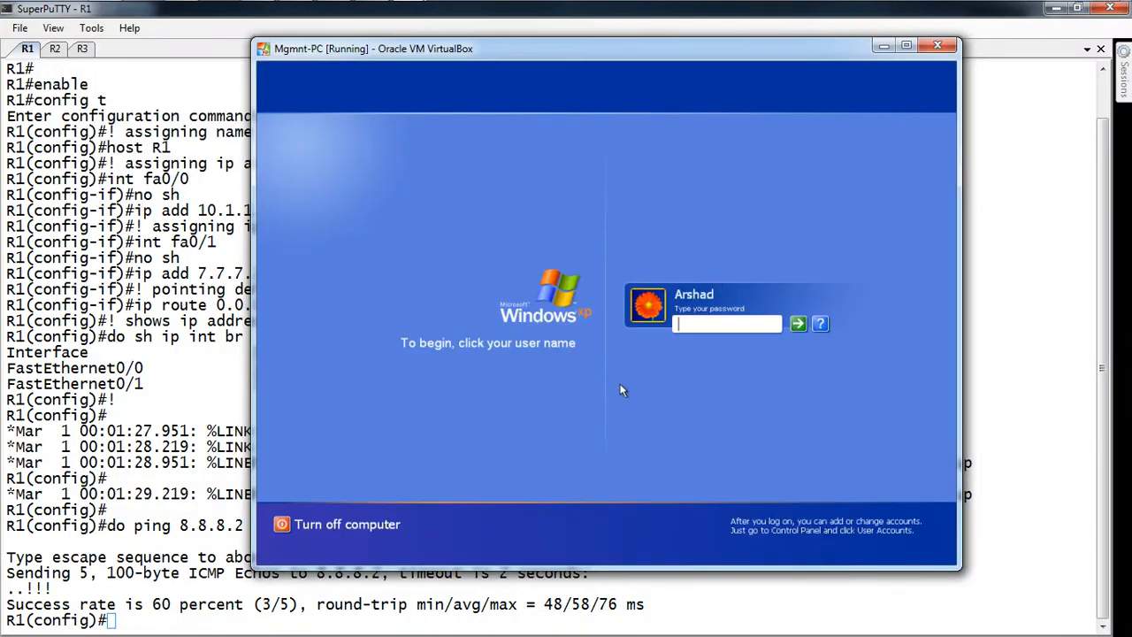
# Step: Log into the XP guest with the account password
pyautogui.click(718, 328)
pyautogui.write('cisco')
pyautogui.press('Return')
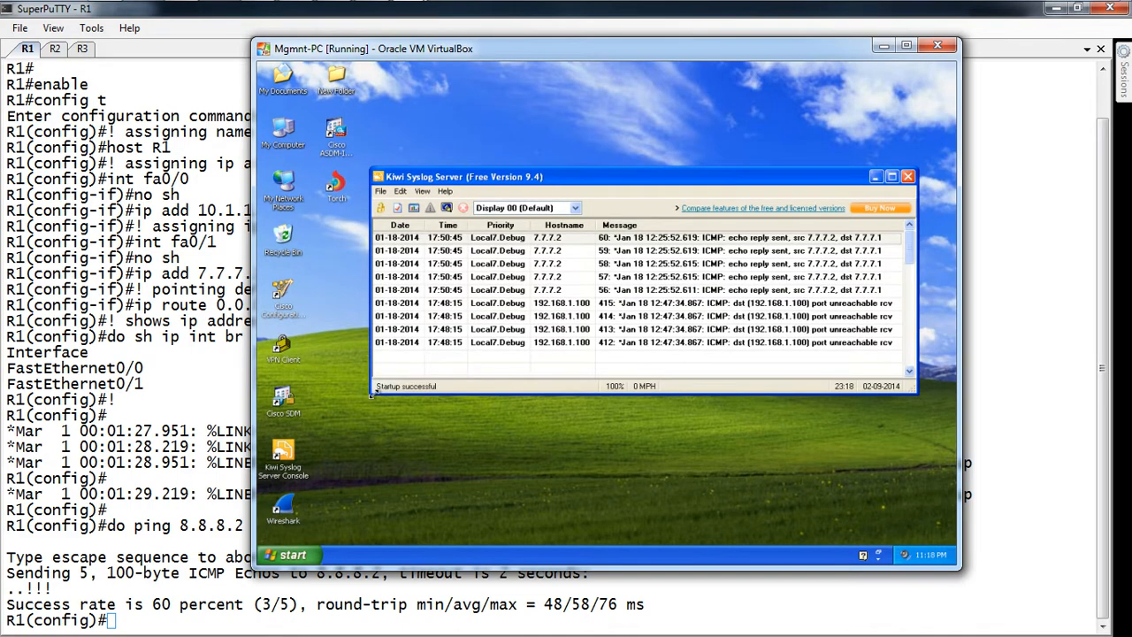
# Step: Close Kiwi Syslog Server, point out the Cisco SDM and other desktop shortcuts, and dismiss the risk warning
pyautogui.click(906, 177)
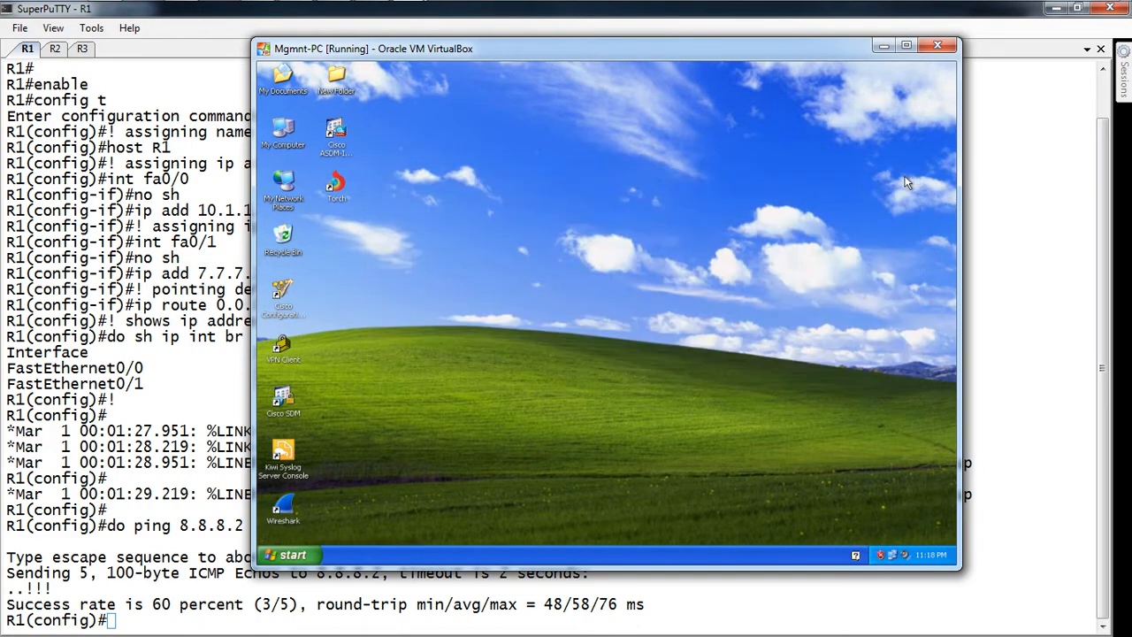
pyautogui.click(348, 156)
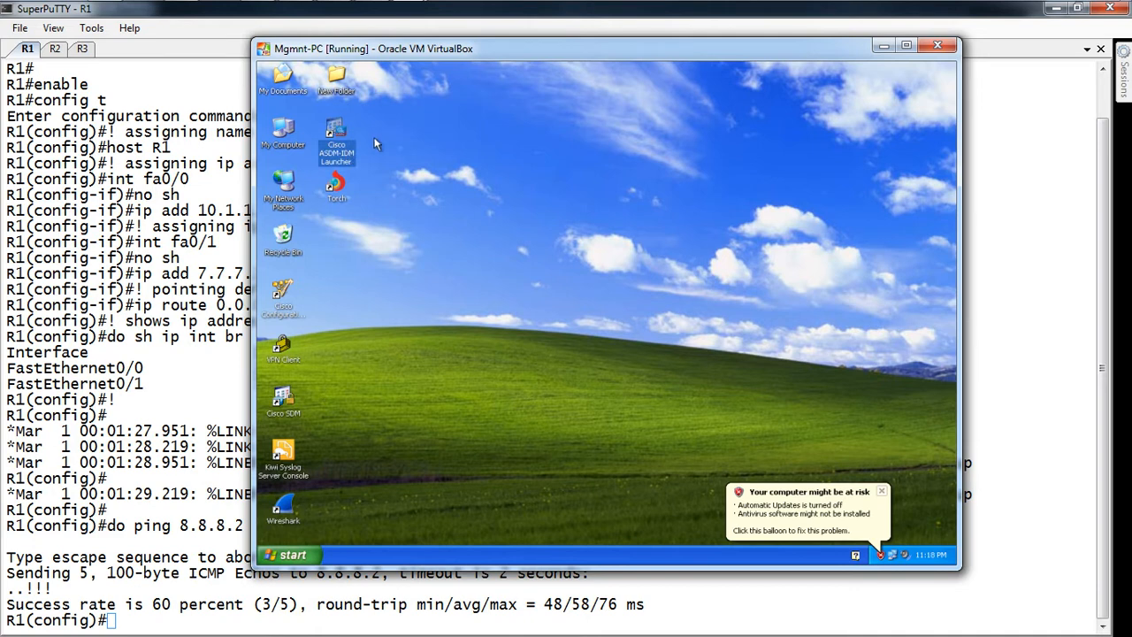
pyautogui.click(278, 316)
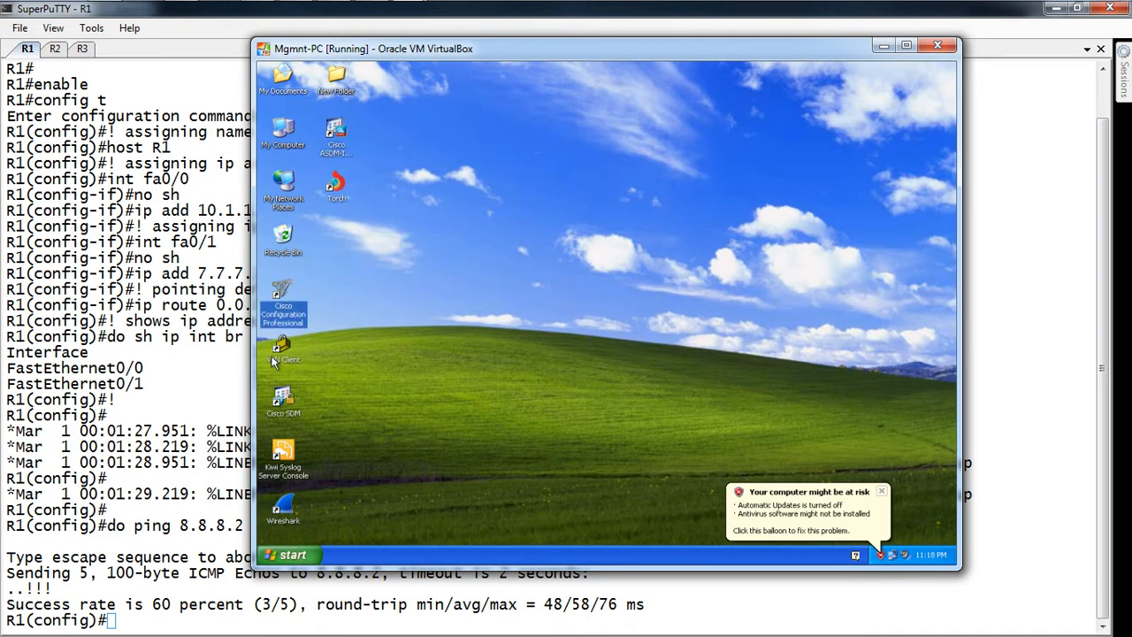
pyautogui.click(274, 361)
pyautogui.click(275, 403)
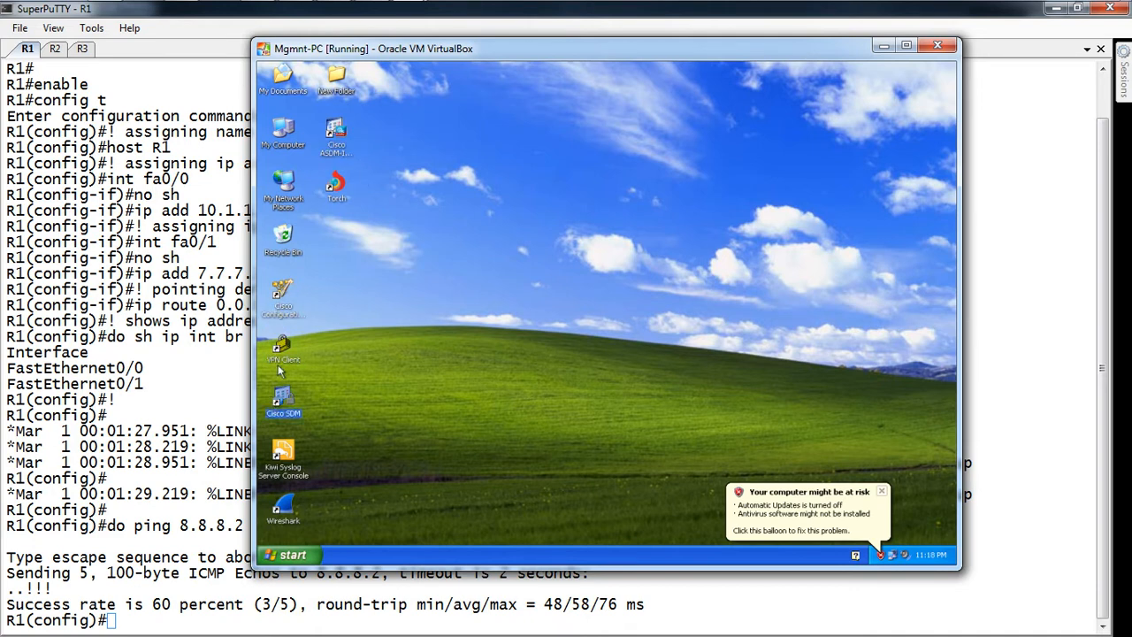
pyautogui.click(285, 469)
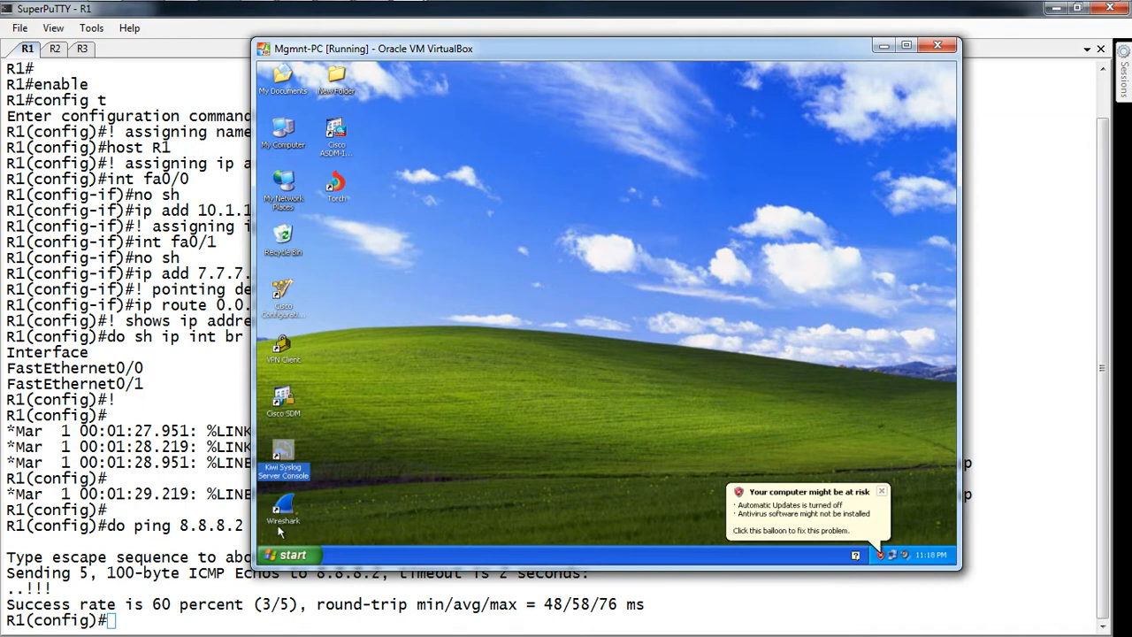
pyautogui.click(878, 492)
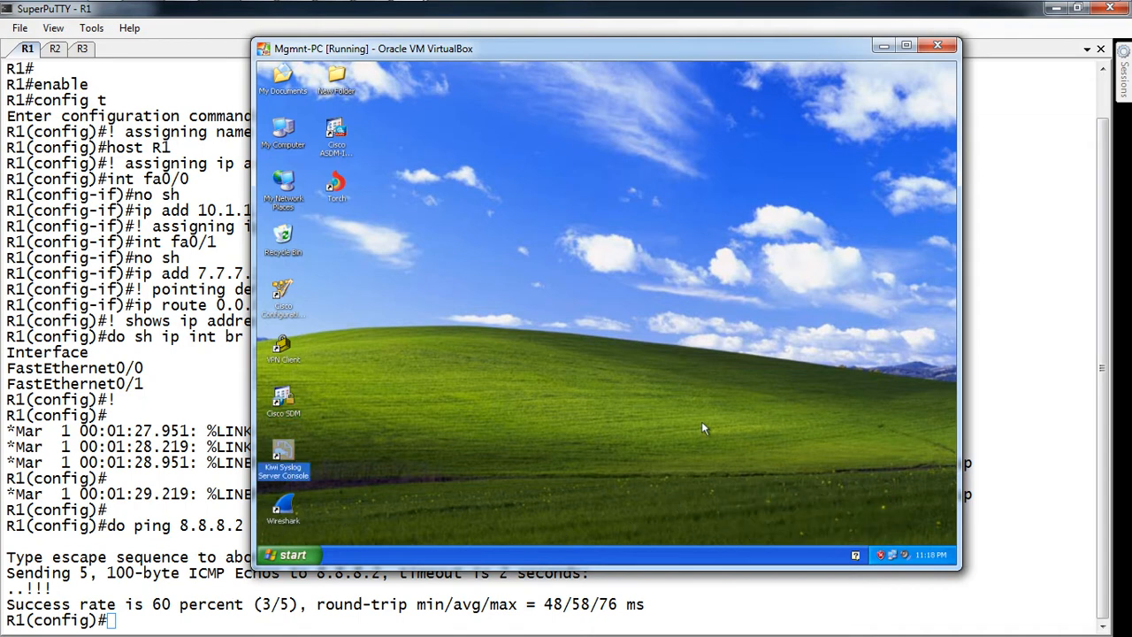
# Step: Run ipconfig in the XP guest to show IP 10.1.1.2, mask 255.0.0.0, gateway 10.1.1.1
pyautogui.press('super+r')
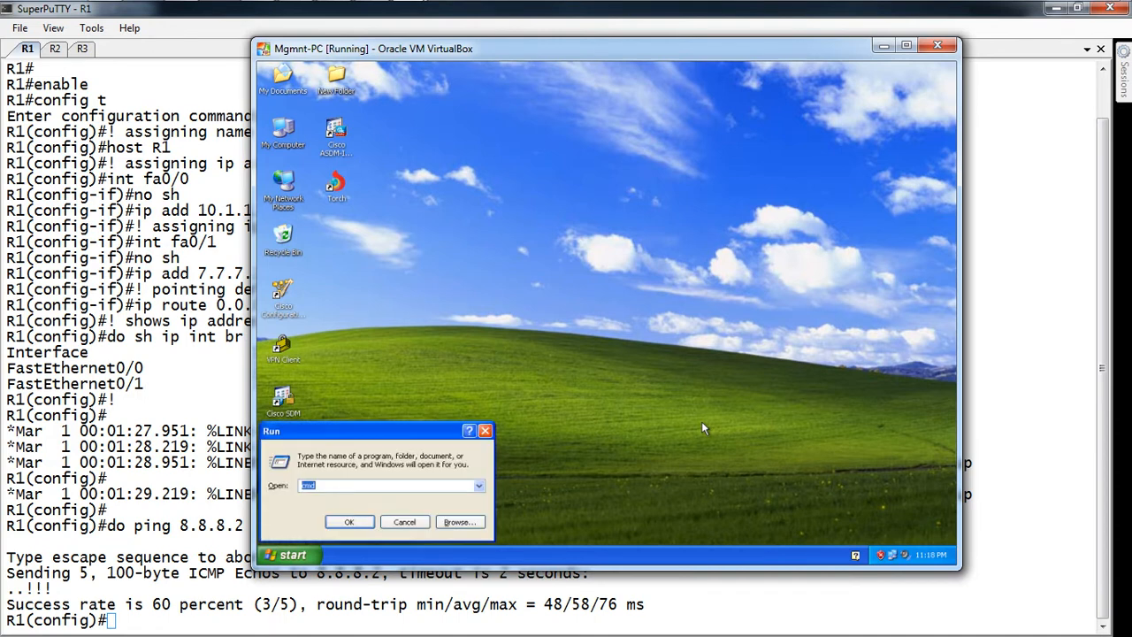
pyautogui.press('Return')
pyautogui.write('ipc')
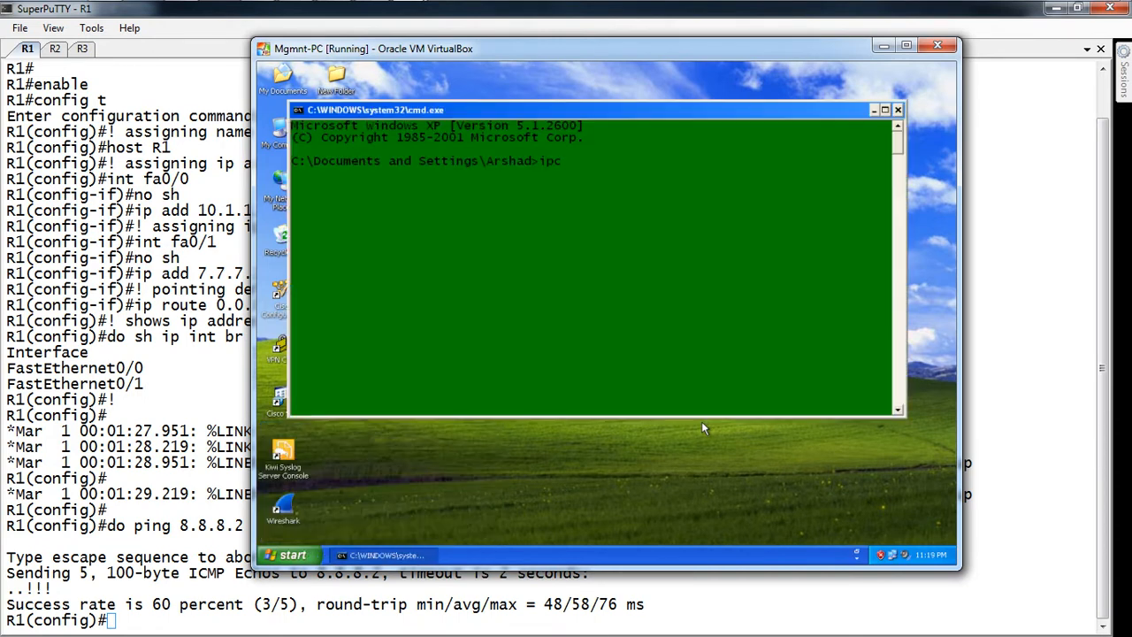
pyautogui.write('onfig')
pyautogui.press('Return')
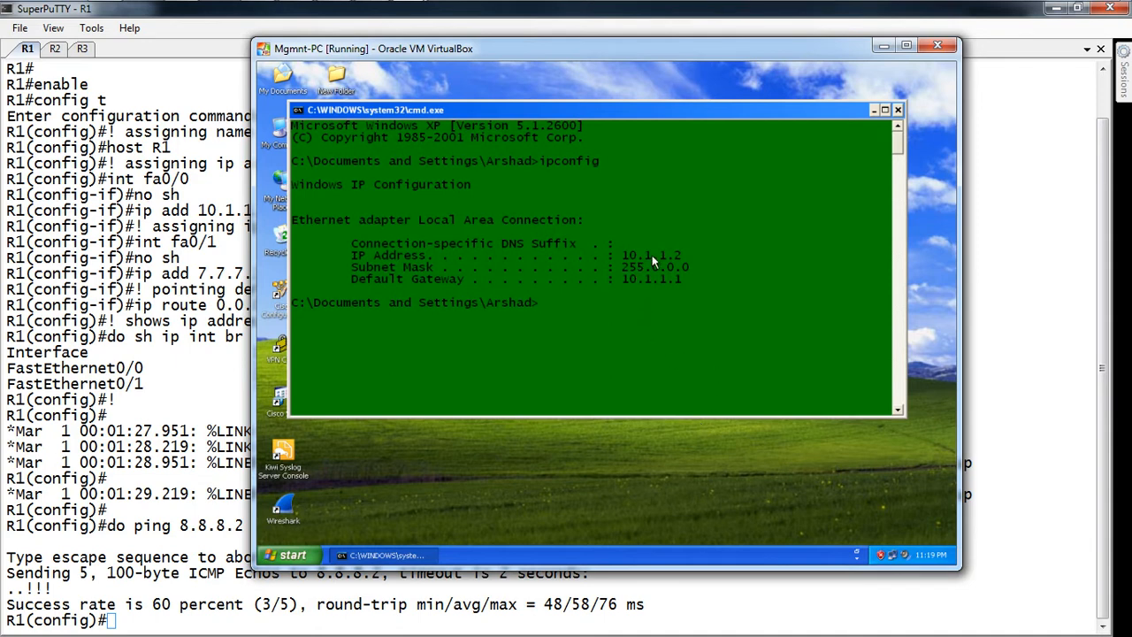
# Step: Highlight 10.1.1.1 on FastEthernet0/0 in R1's interface summary as the PC's gateway
pyautogui.click(87, 360)
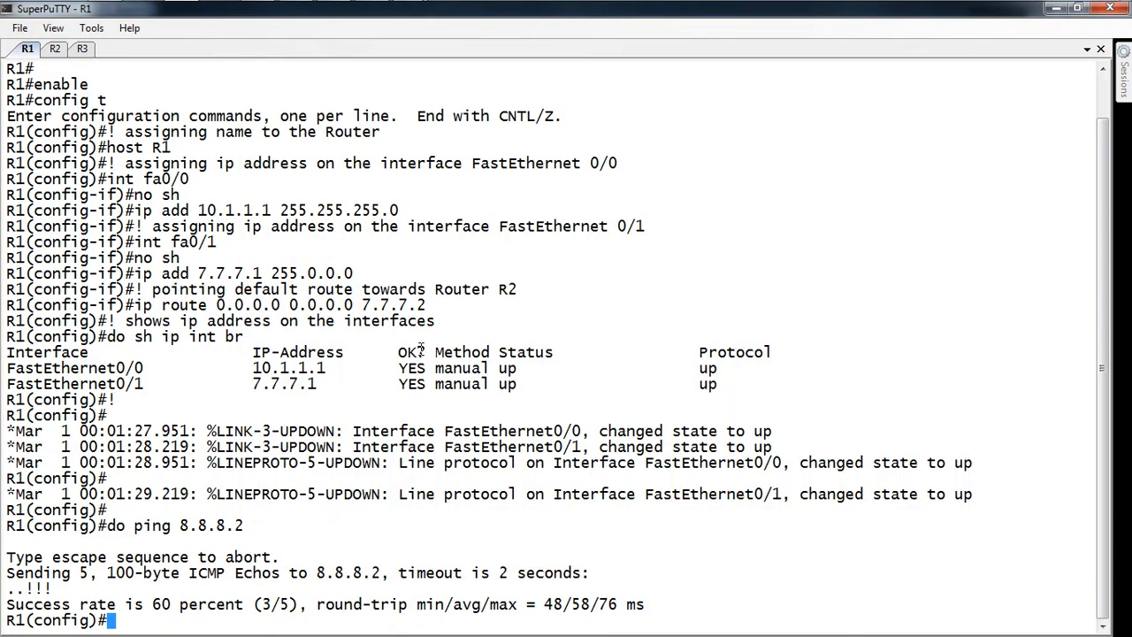
pyautogui.hotkey('alt', 'Tab')
pyautogui.hotkey('alt', 'Tab')
pyautogui.hotkey('alt', 'Tab')
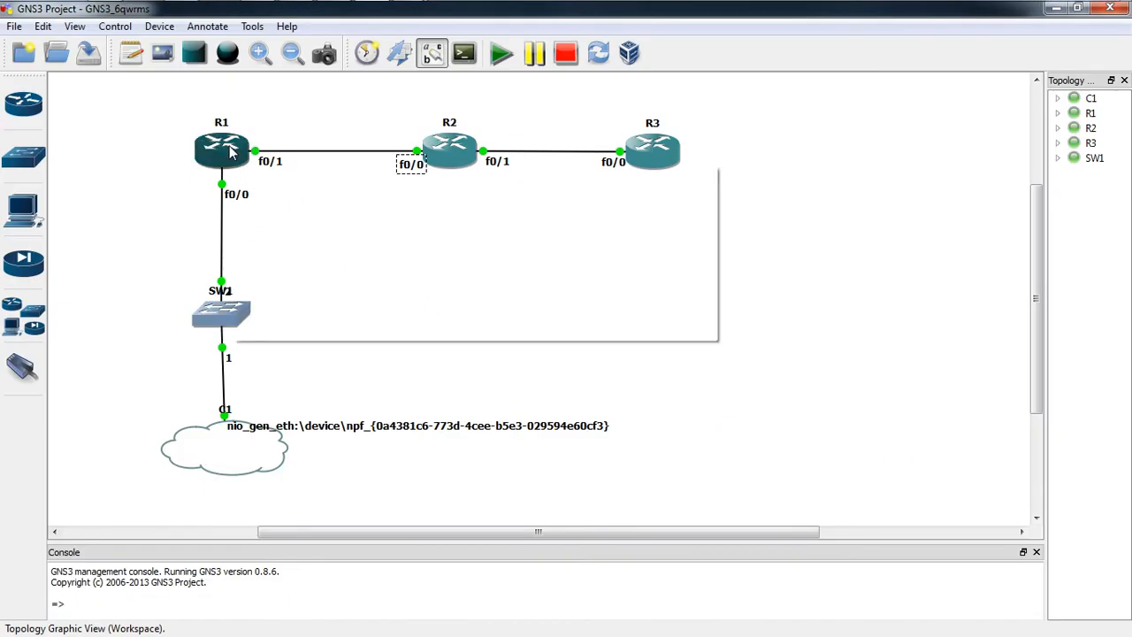
pyautogui.hotkey('alt', 'Tab')
pyautogui.hotkey('alt', 'Tab')
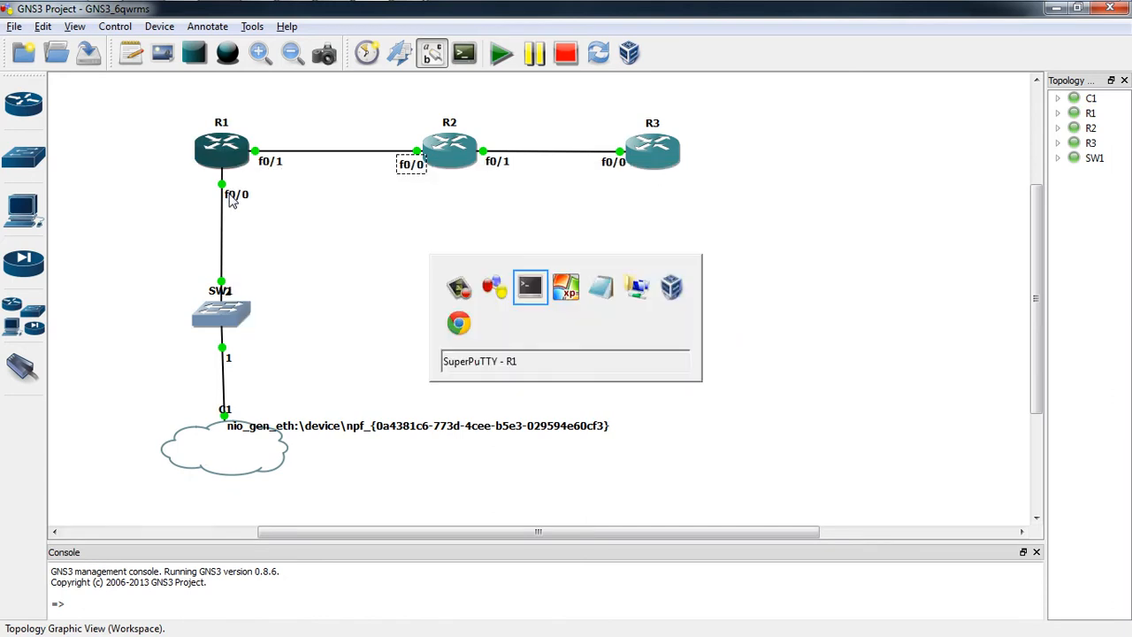
pyautogui.hotkey('alt', 'Tab')
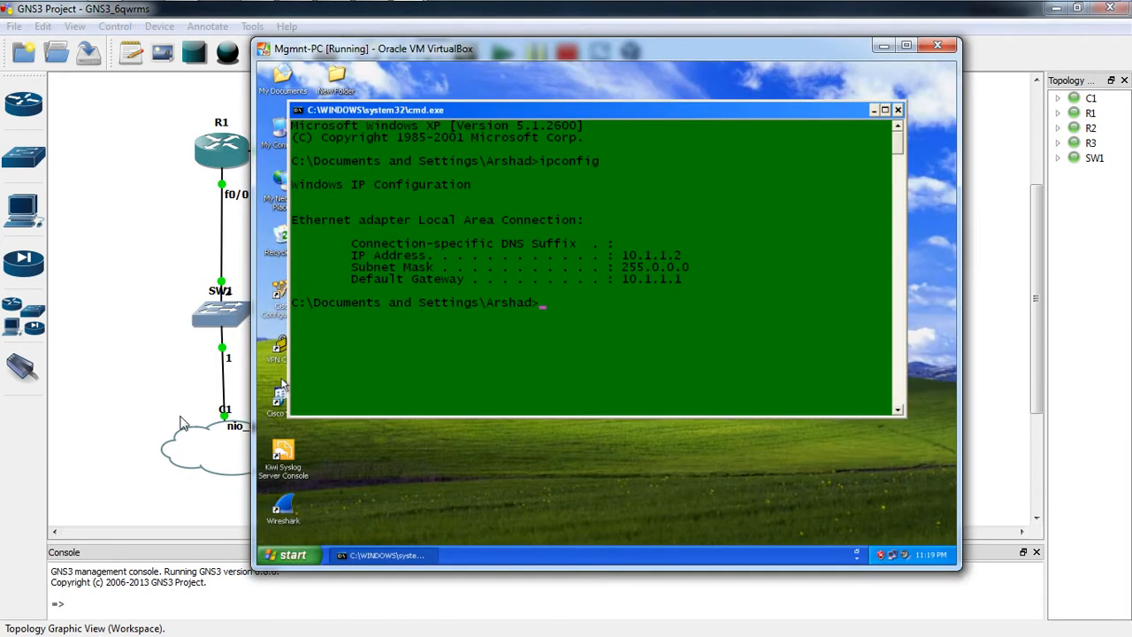
pyautogui.click(95, 424)
pyautogui.moveTo(109, 1)
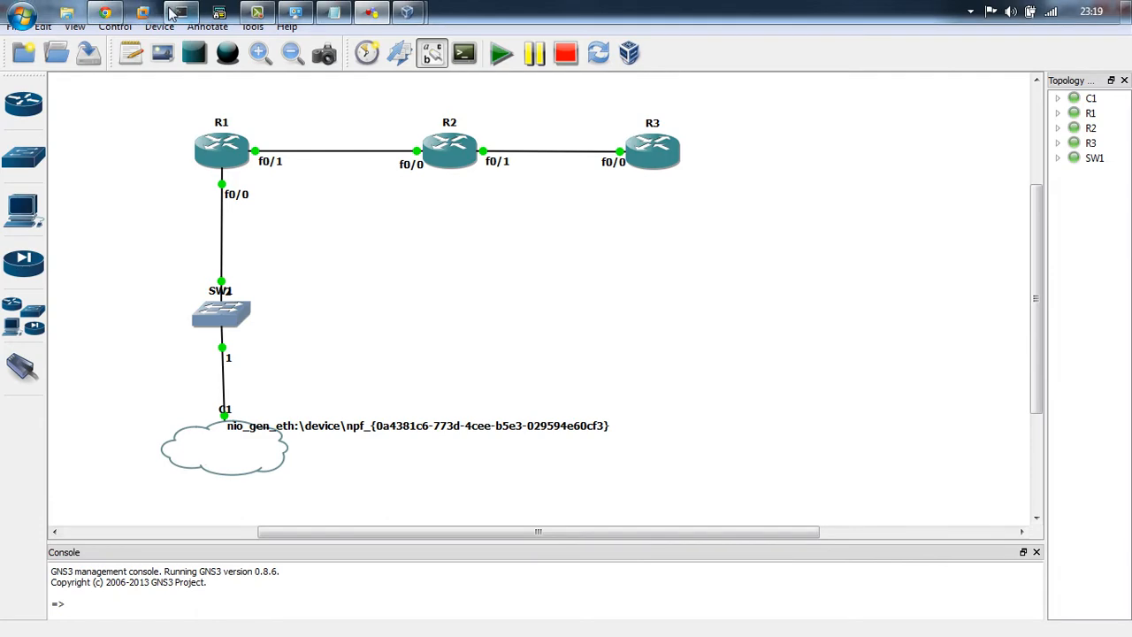
pyautogui.click(175, 13)
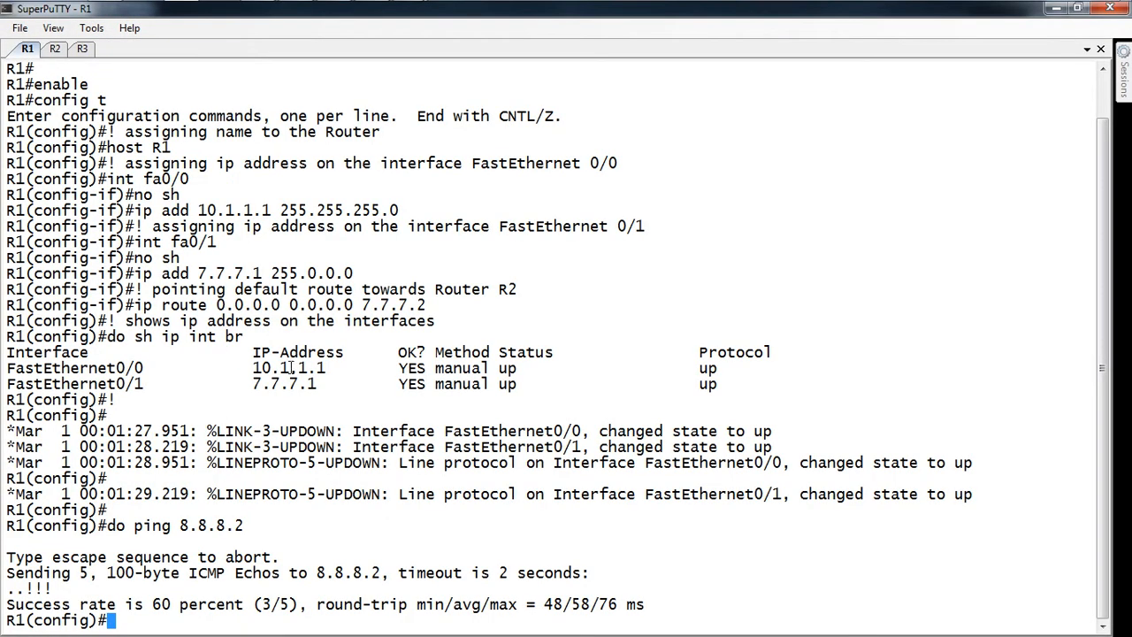
pyautogui.doubleClick(291, 368)
pyautogui.hotkey('alt', 'Tab')
pyautogui.hotkey('alt', 'Tab')
pyautogui.hotkey('alt', 'Tab')
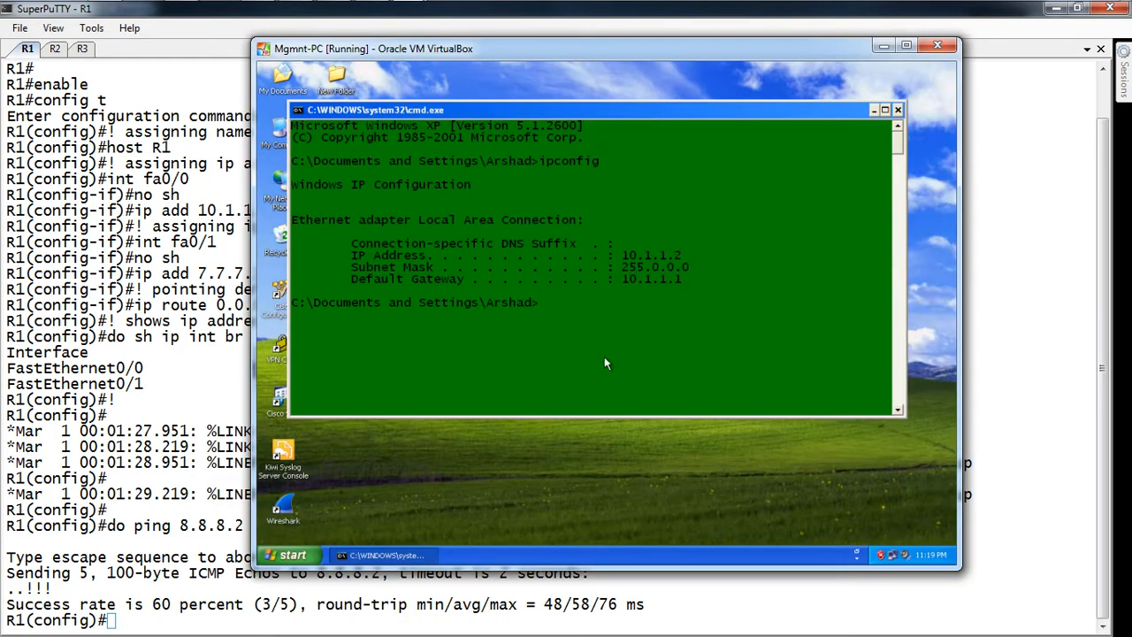
# Step: Clear the command window and start a continuous ping to R1 at 10.1.1.1
pyautogui.write('cd \\')
pyautogui.write('cls')
pyautogui.press('Return')
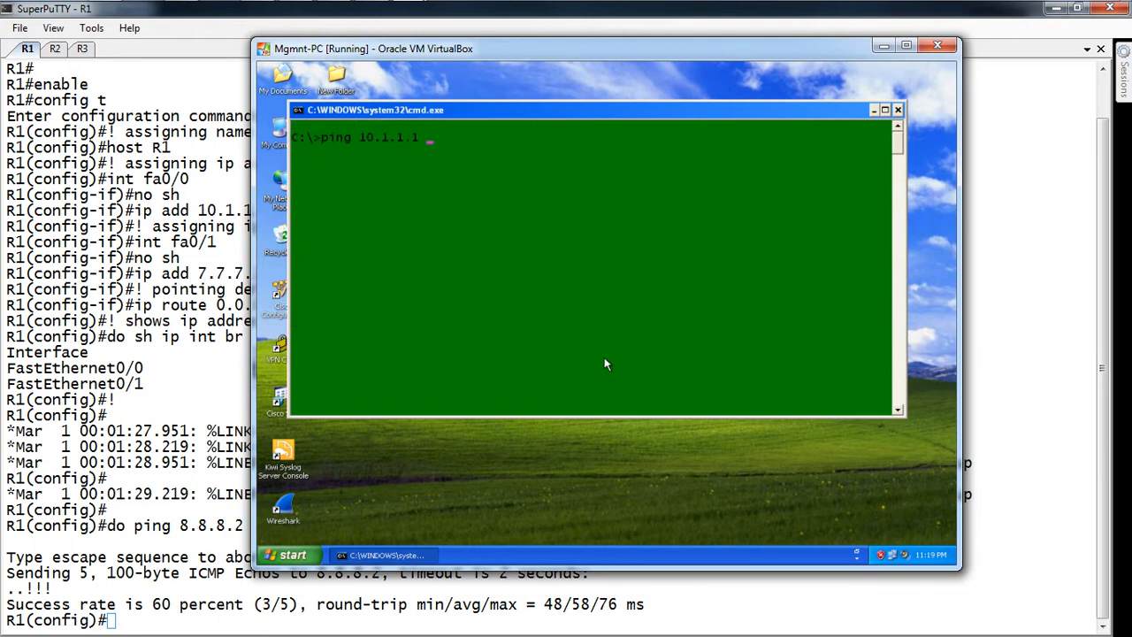
pyautogui.press('Return')
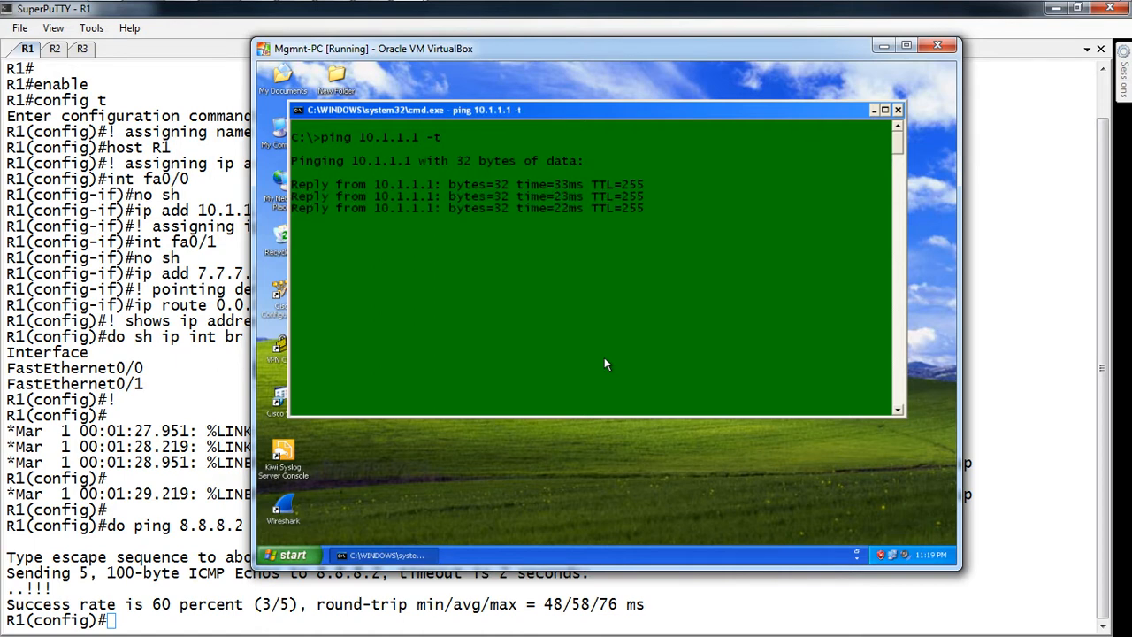
# Step: On R1, turn on debug ip icmp to watch the replies, then disable it with u all
pyautogui.click(148, 619)
pyautogui.write('exit')
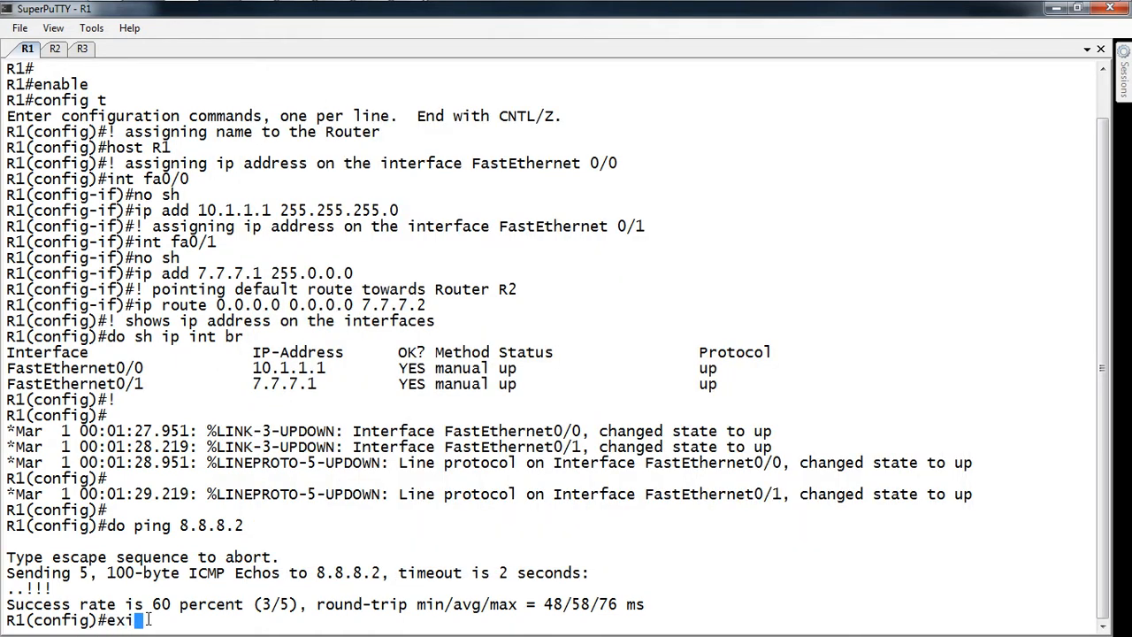
pyautogui.press('Return')
pyautogui.press('Return')
pyautogui.press('Return')
pyautogui.write('de')
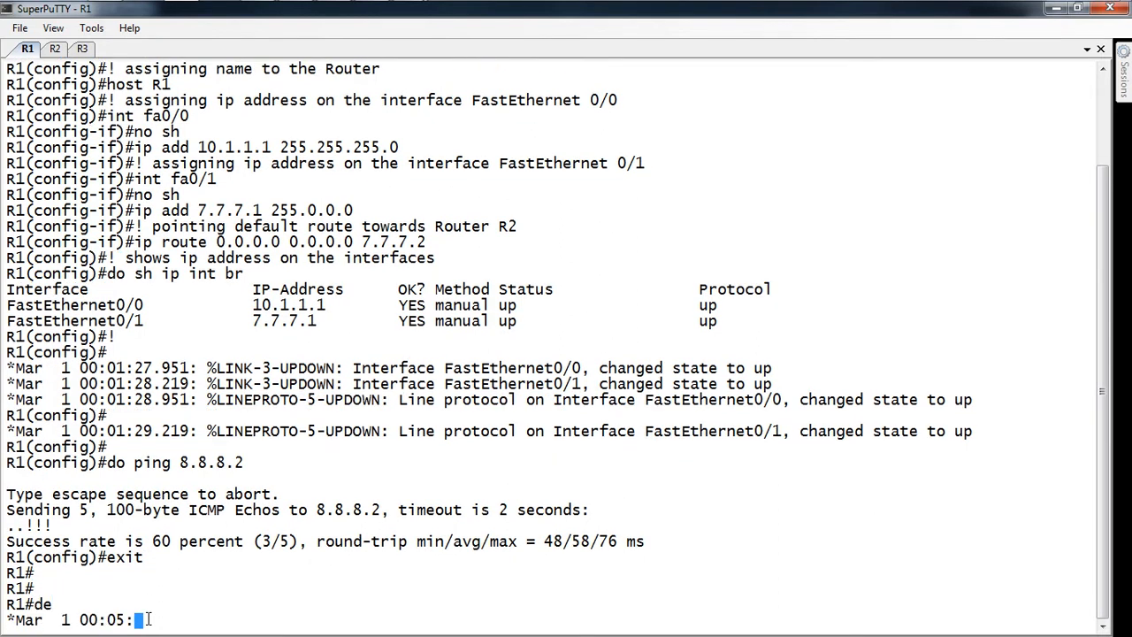
pyautogui.write('bug ip ci')
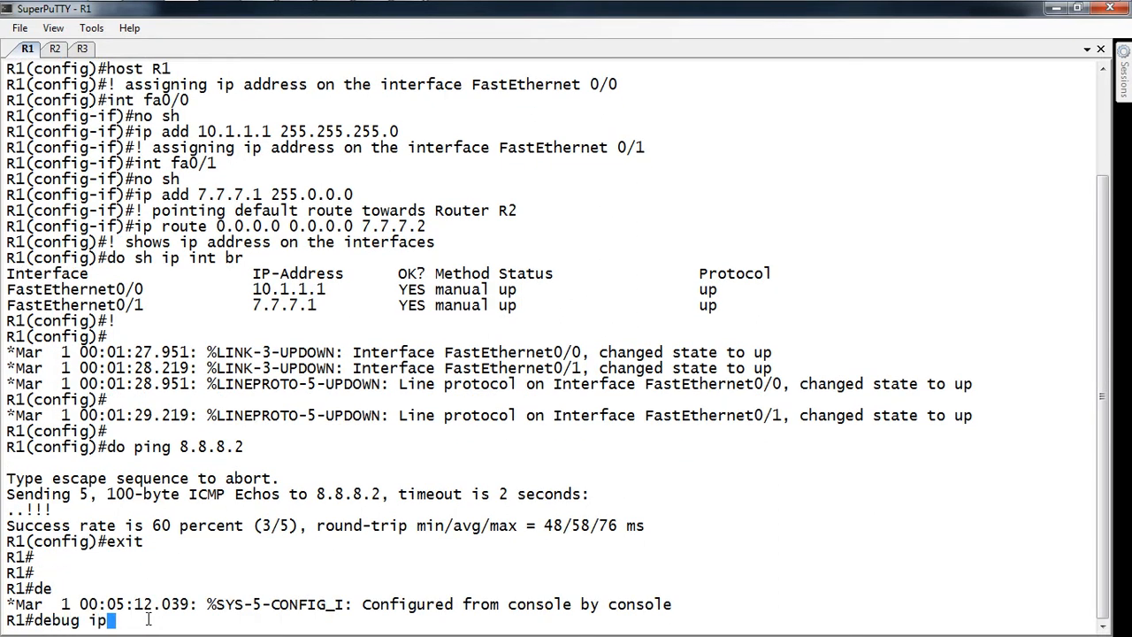
pyautogui.press('BackSpace')
pyautogui.press('BackSpace')
pyautogui.write('icmp')
pyautogui.press('Return')
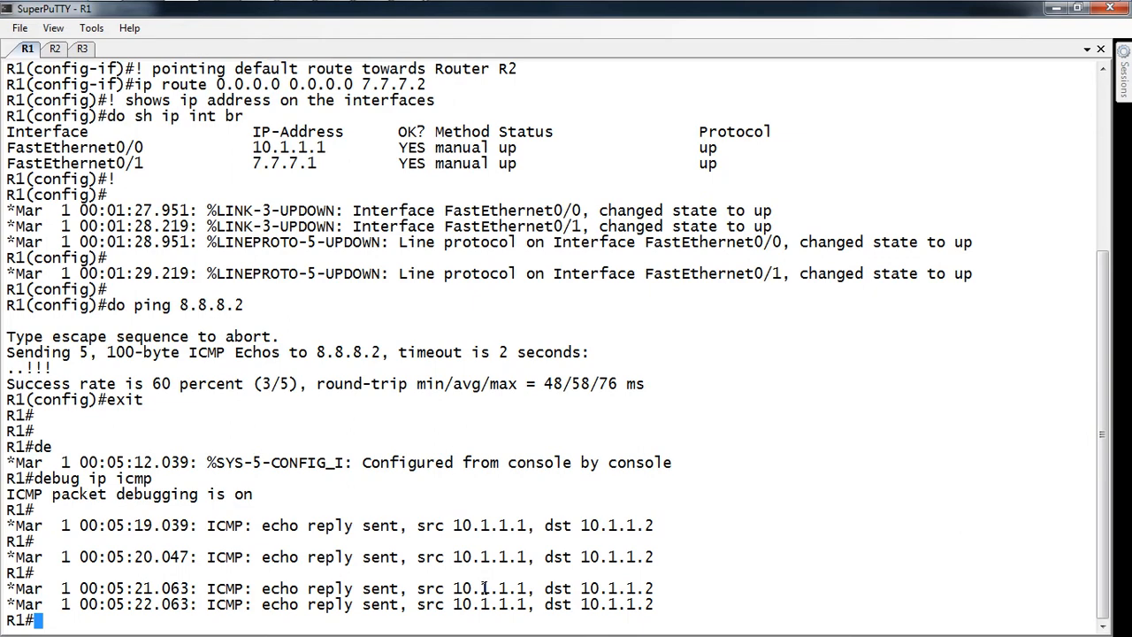
pyautogui.press('Return')
pyautogui.press('Return')
pyautogui.write('u all')
pyautogui.press('Return')
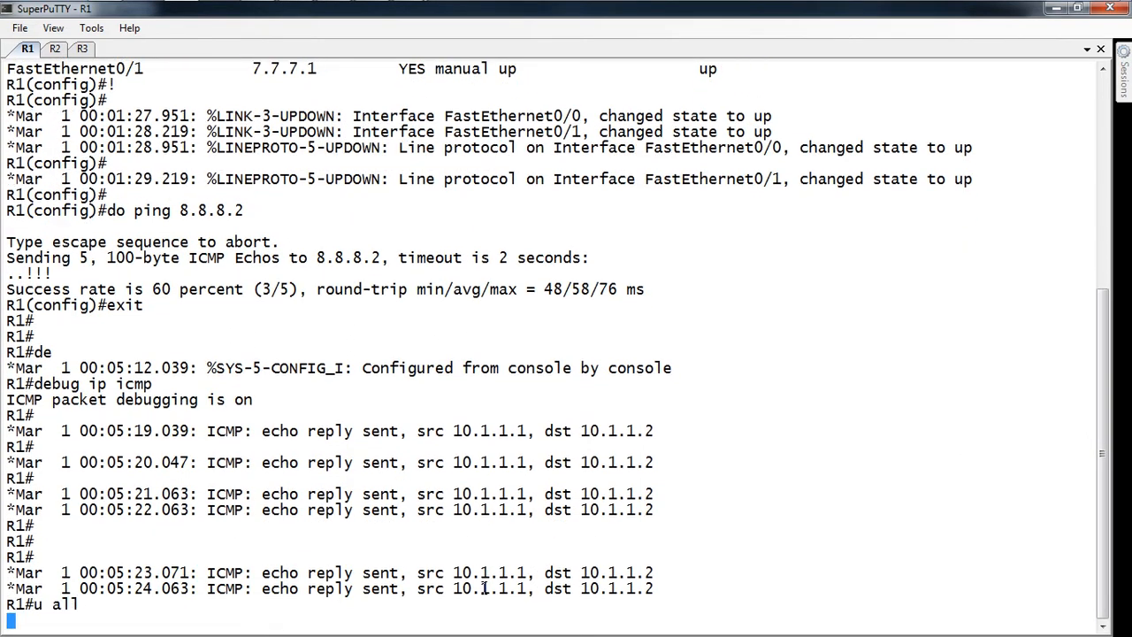
pyautogui.press('Return')
pyautogui.press('Return')
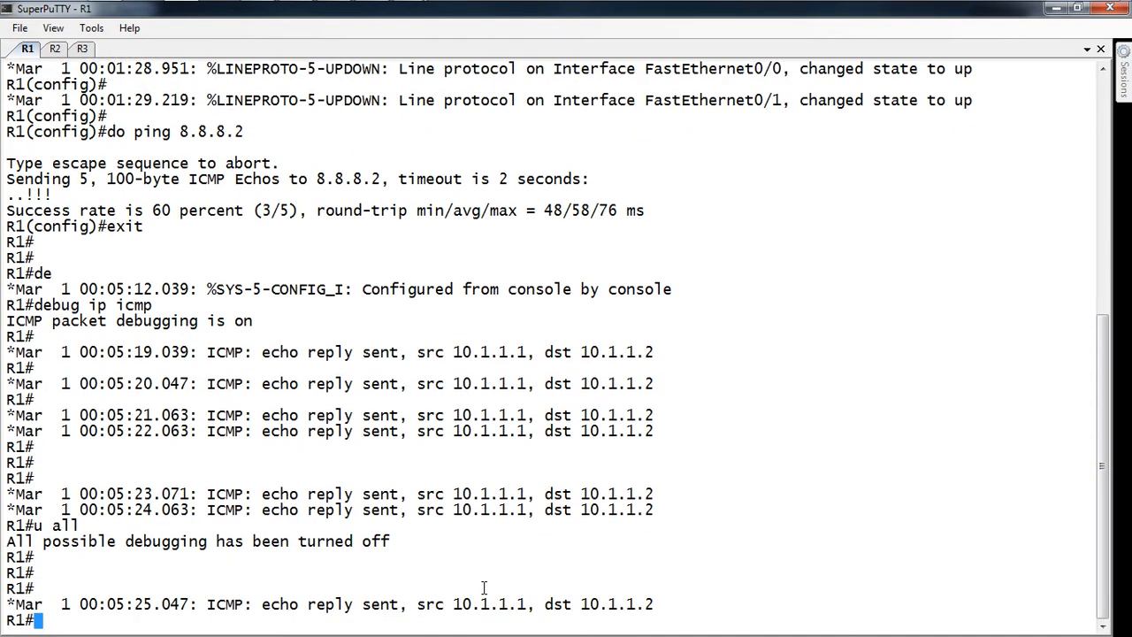
# Step: Stop the ping at 23/23 replies with 0% loss and bring the ArshNetworks blog forward
pyautogui.hotkey('alt', 'Tab')
pyautogui.press('Tab')
pyautogui.press('Tab')
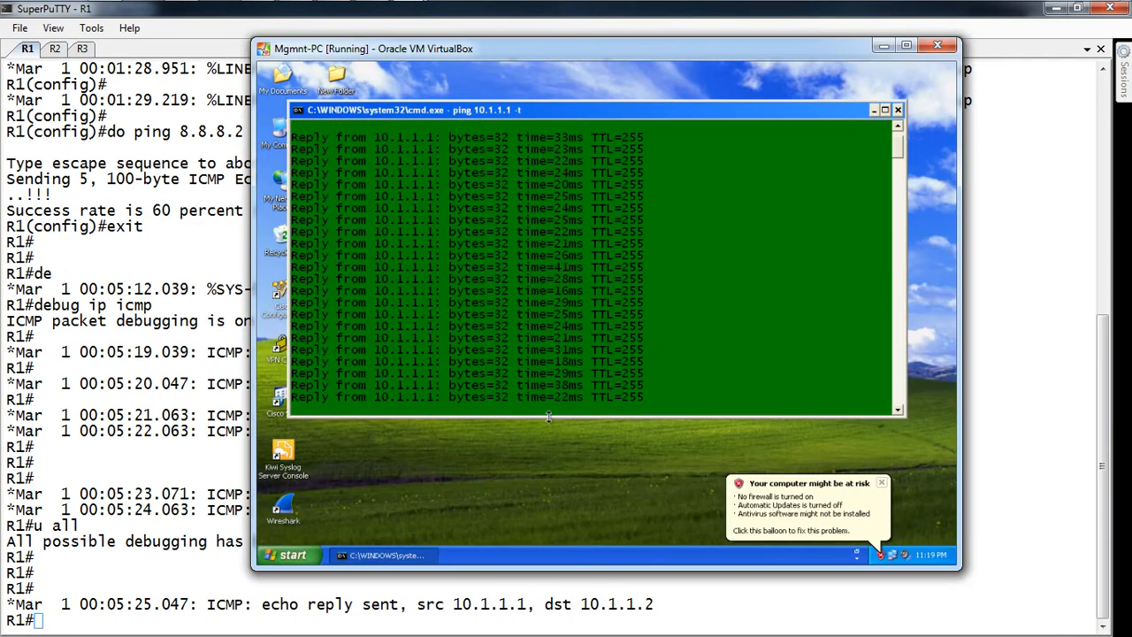
pyautogui.hotkey('ctrl', 'c')
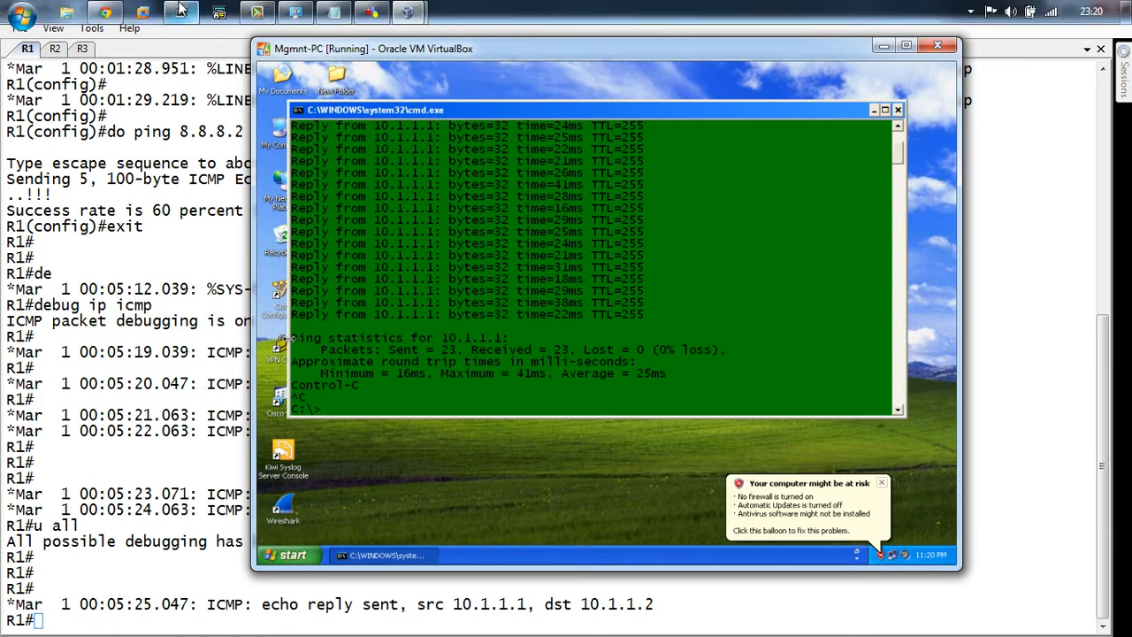
pyautogui.click(106, 12)
pyautogui.scroll(20, 398, 108)
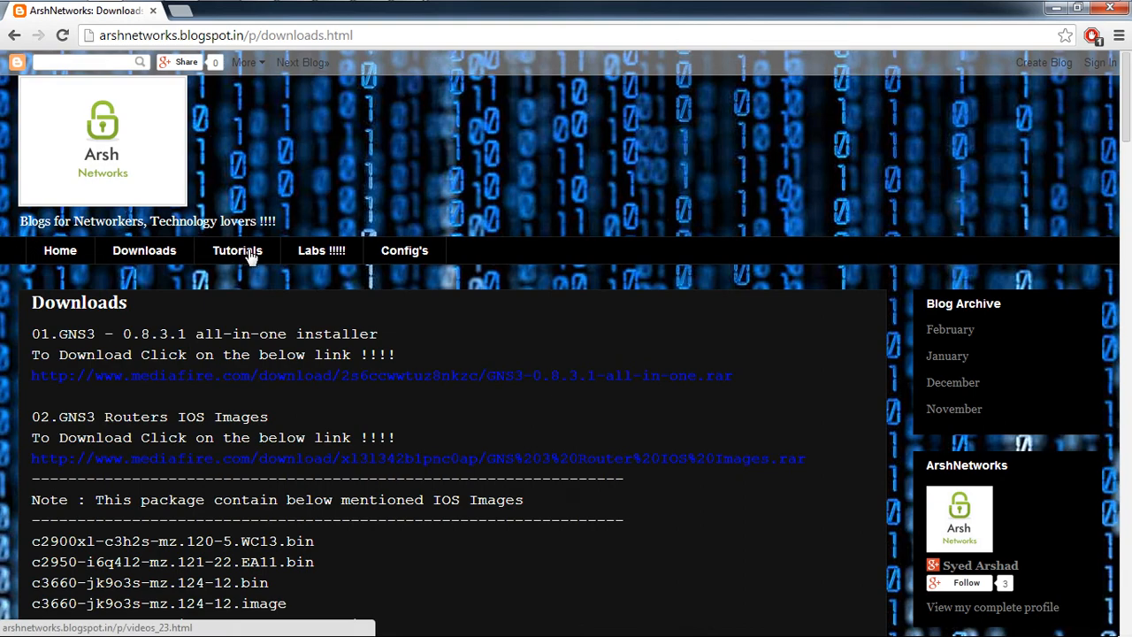
# Step: View the lab topology diagram and IP address table on the blog's Labs page
pyautogui.click(307, 261)
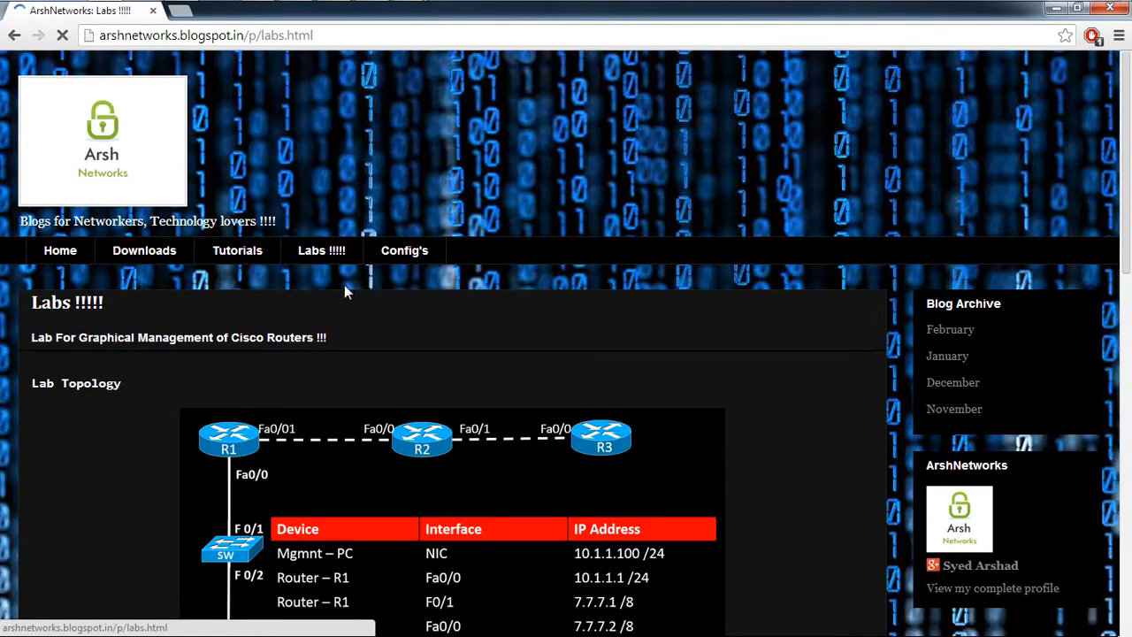
pyautogui.scroll(-3, 349, 301)
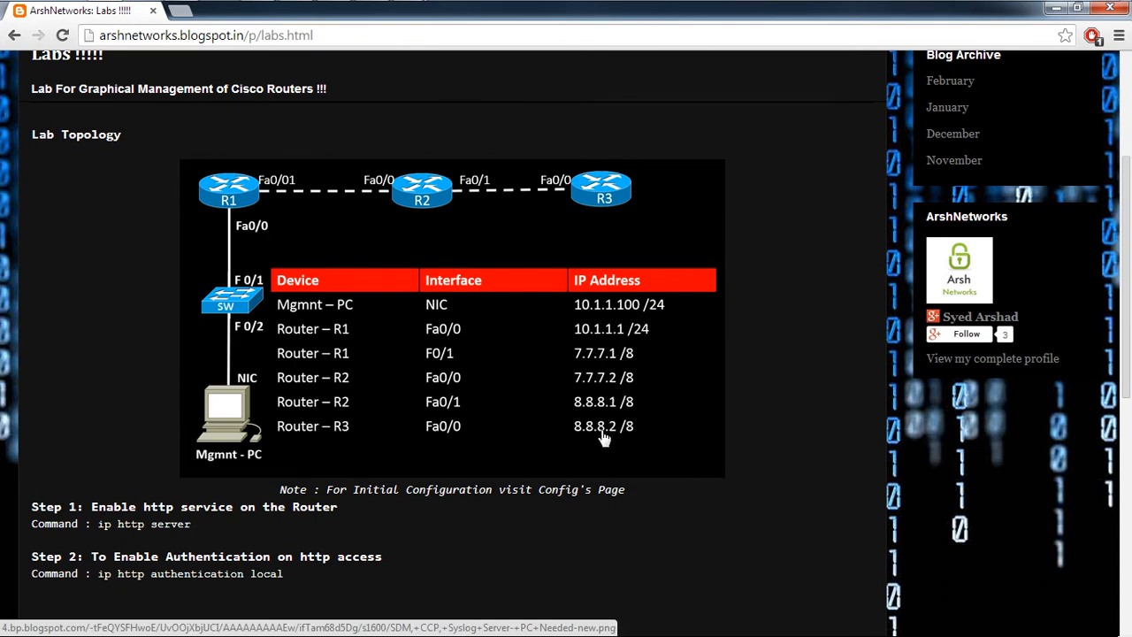
pyautogui.hotkey('alt', 'Tab')
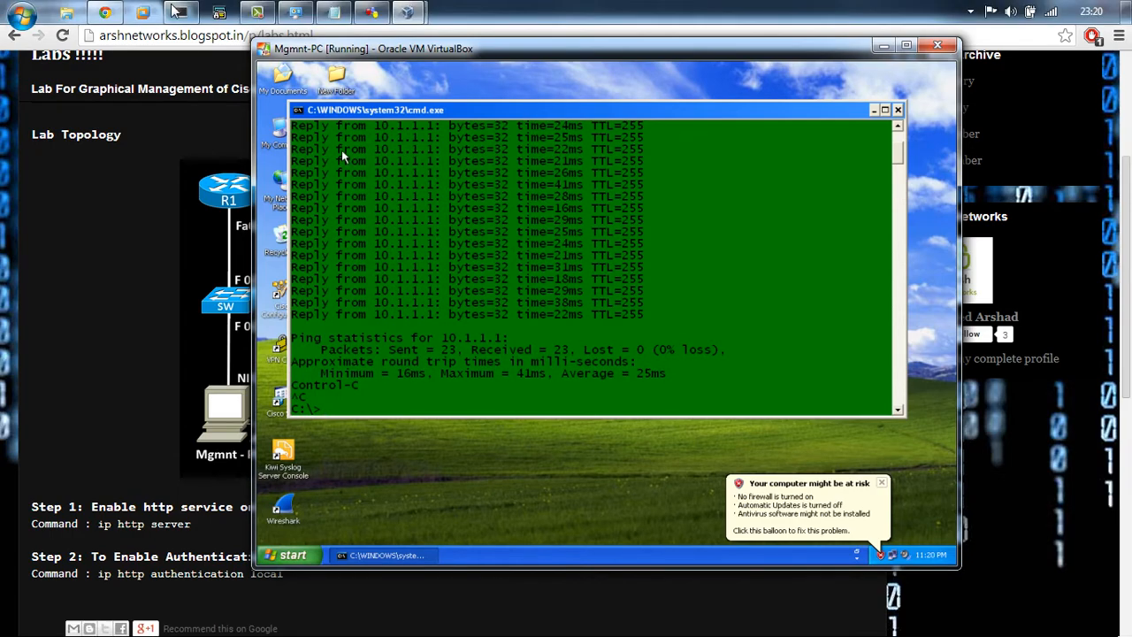
pyautogui.click(180, 12)
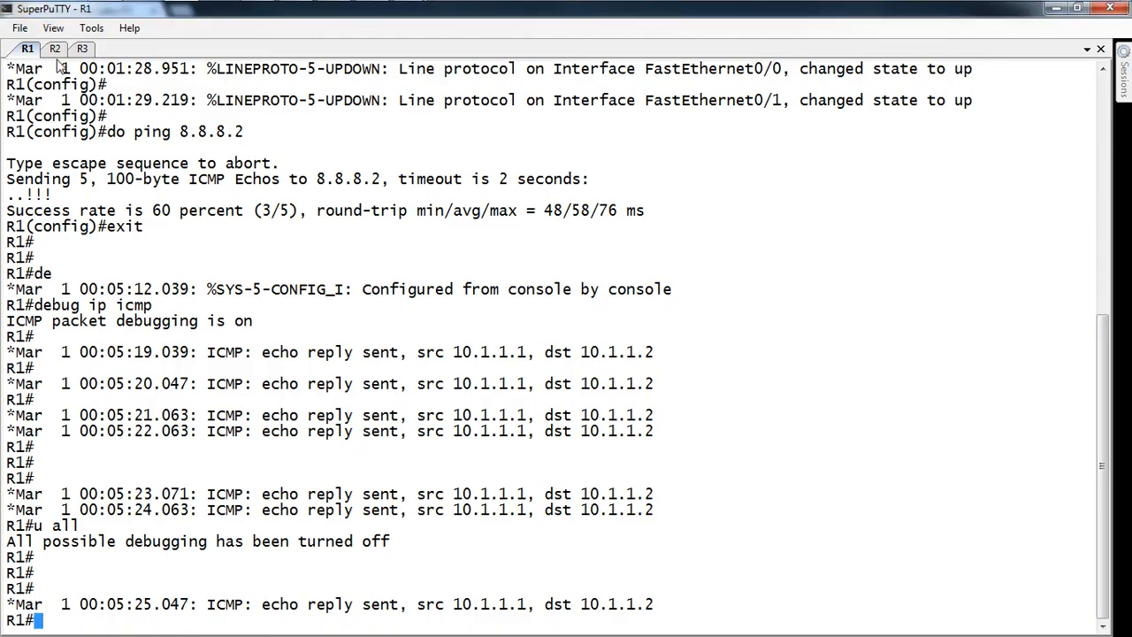
# Step: Show R2's interface address summary with do sh ip int br
pyautogui.click(58, 53)
pyautogui.press('Return')
pyautogui.write('do s')
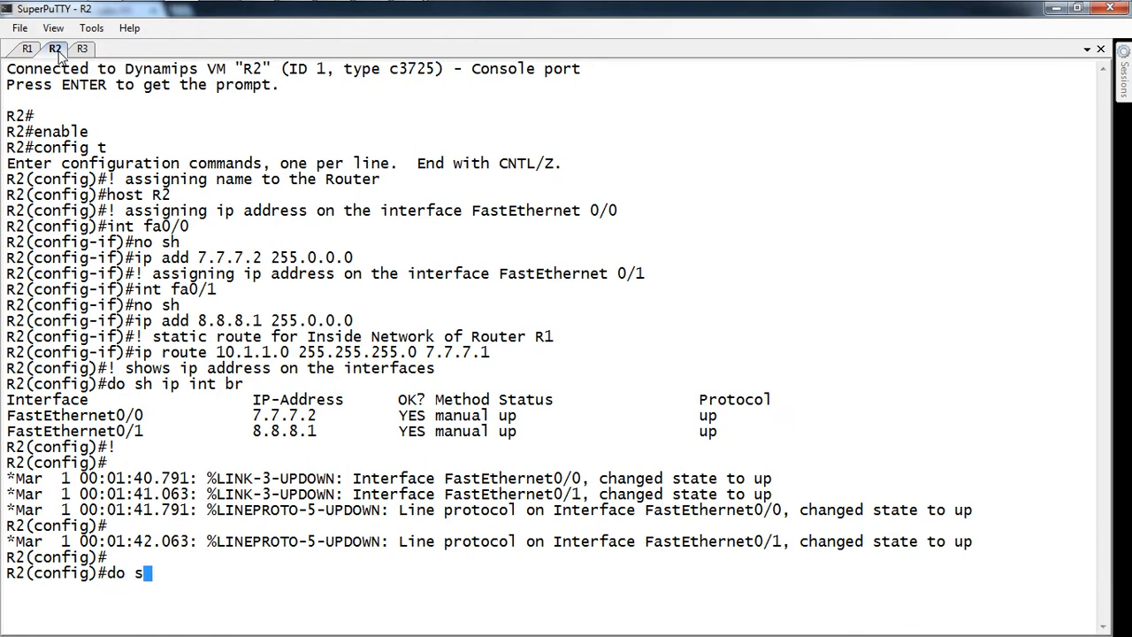
pyautogui.write('h ip int br')
pyautogui.press('Return')
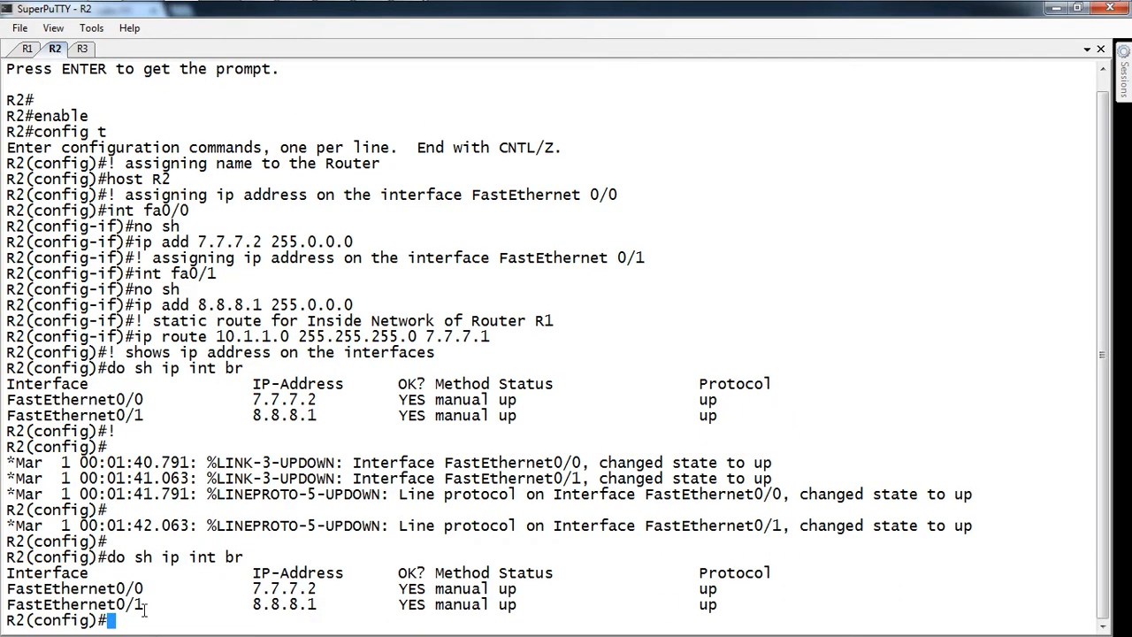
# Step: From the XP PC, ping R2 at 7.7.7.2 and R3 at 8.8.8.2
pyautogui.hotkey('alt', 'Tab')
pyautogui.hotkey('alt', 'Tab')
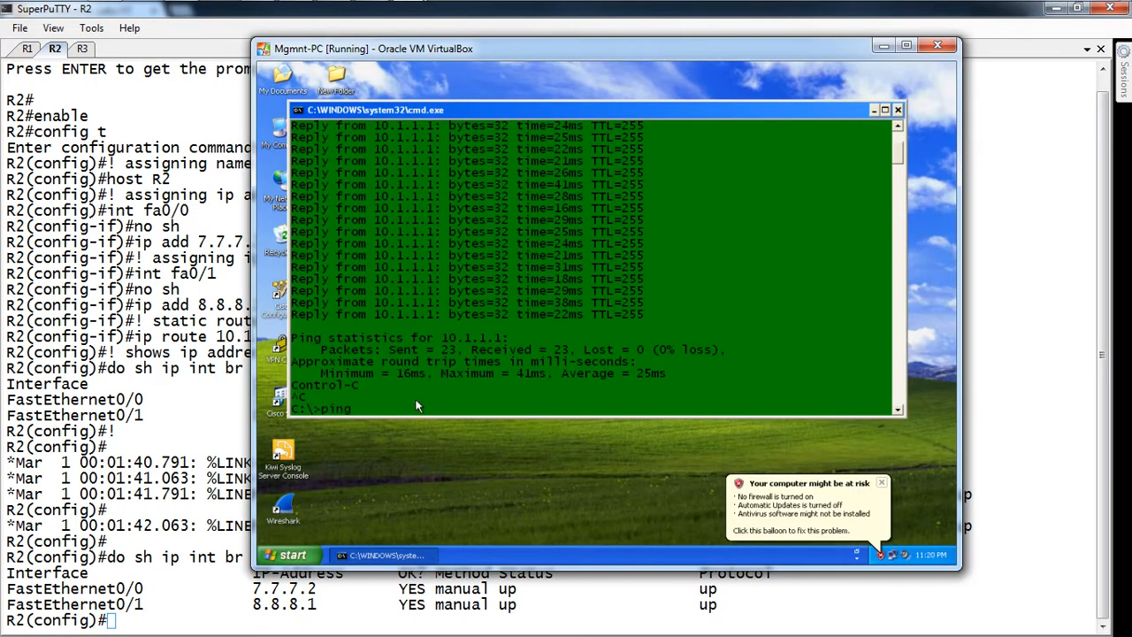
pyautogui.write('ping 7.7.7.2')
pyautogui.press('Return')
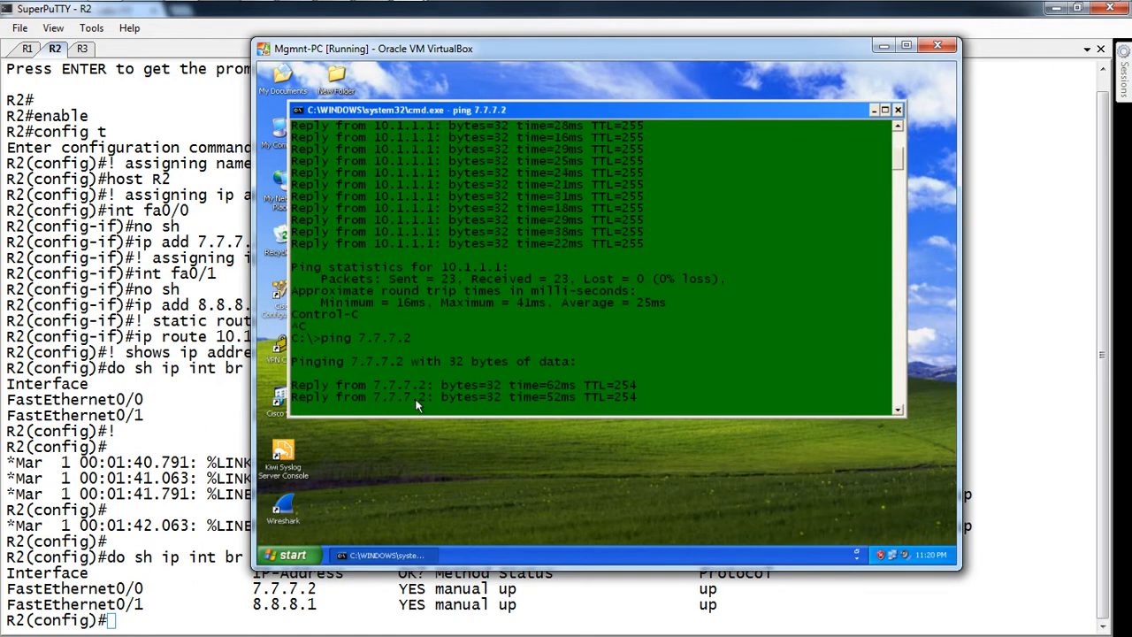
pyautogui.hotkey('ctrl', 'c')
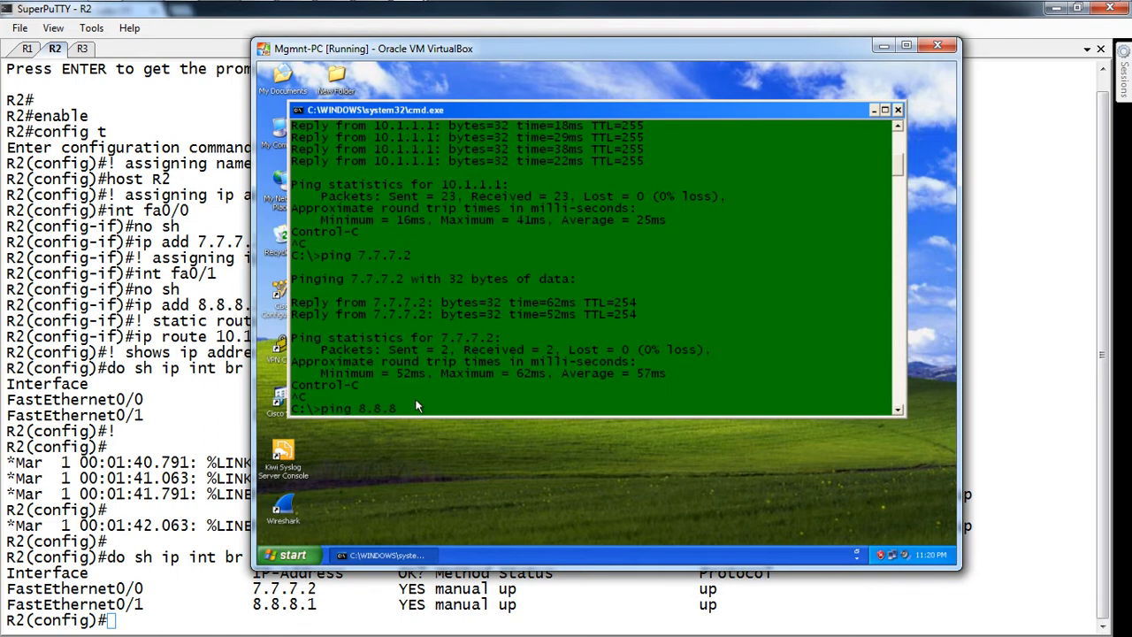
pyautogui.write('ping 8.8.8.2')
pyautogui.press('Return')
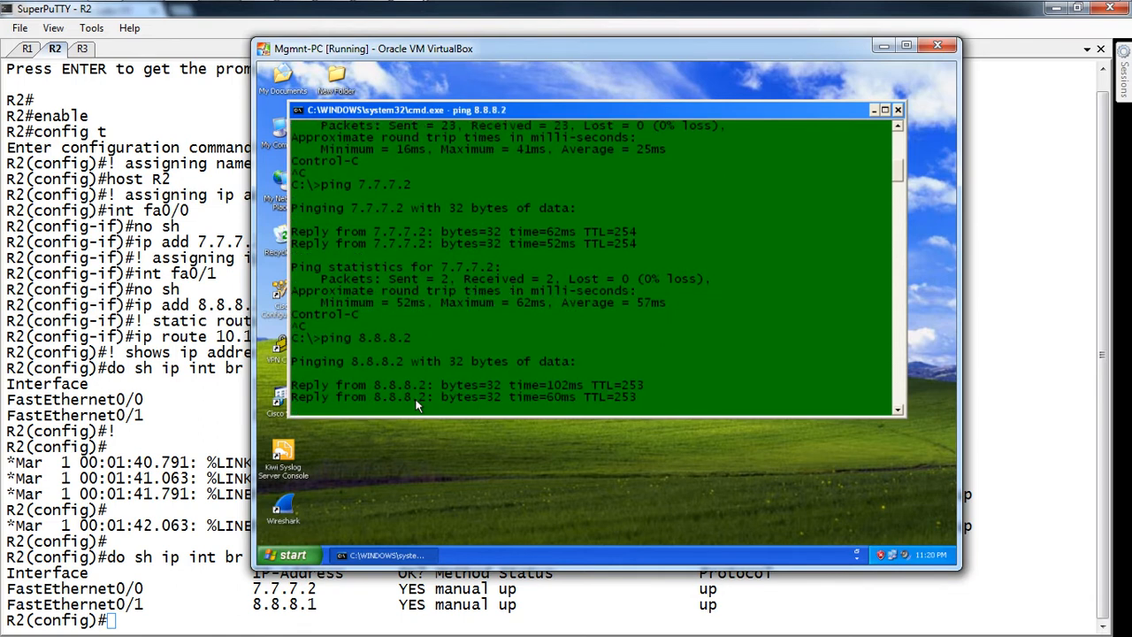
pyautogui.hotkey('ctrl', 'c')
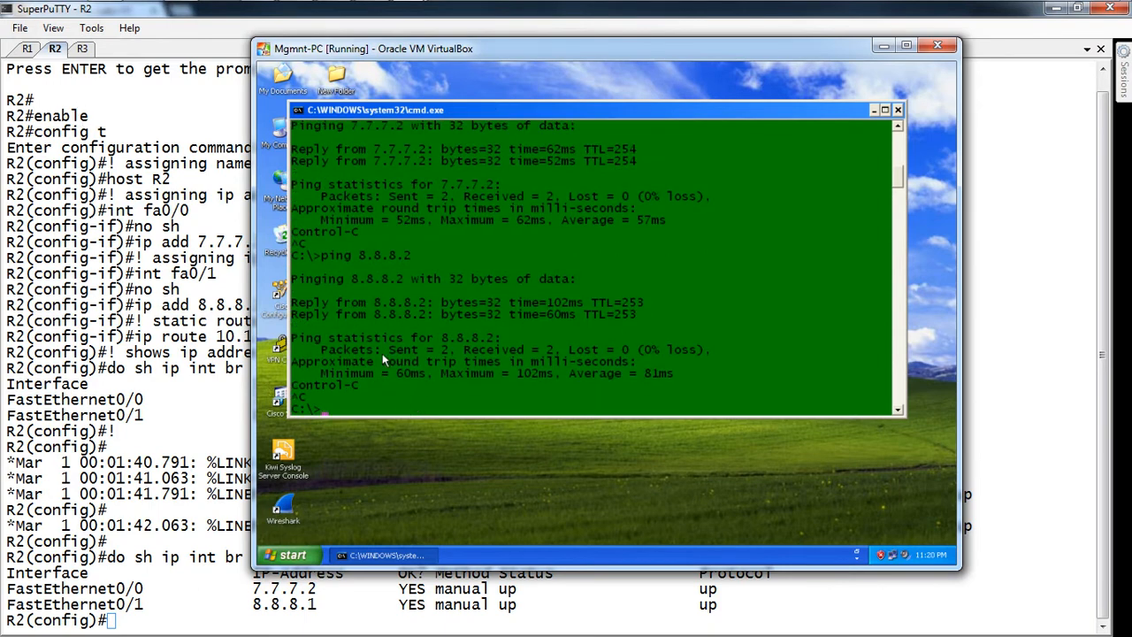
# Step: Ping the PC at 10.1.1.2 from R1 (5/5 replies) and minimise the command prompt
pyautogui.click(27, 50)
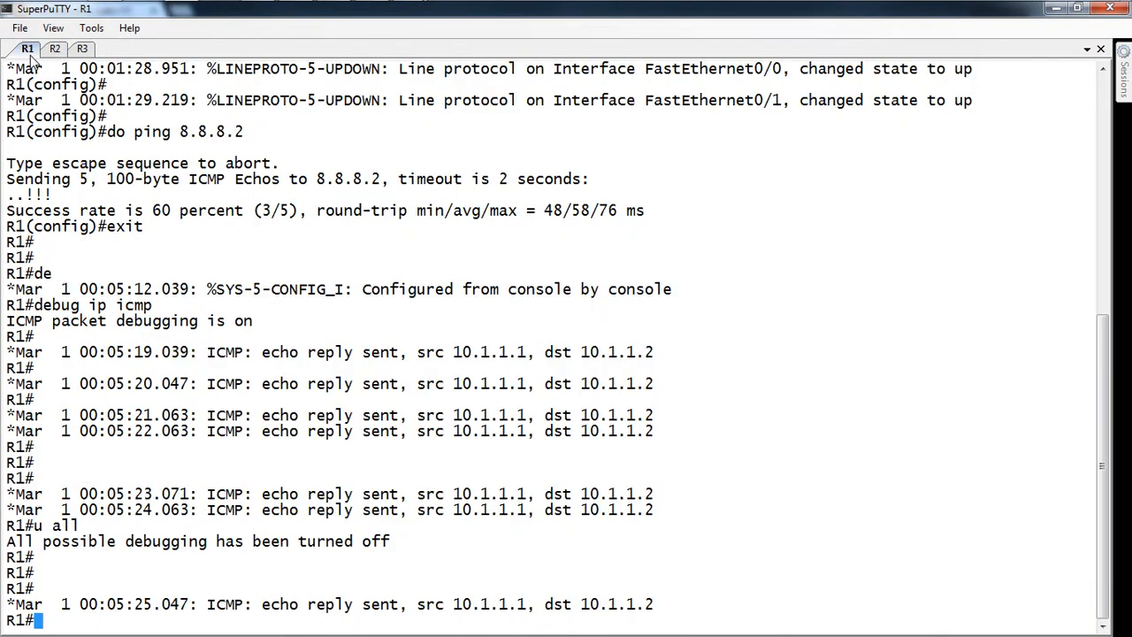
pyautogui.press('Return')
pyautogui.write('ping 1')
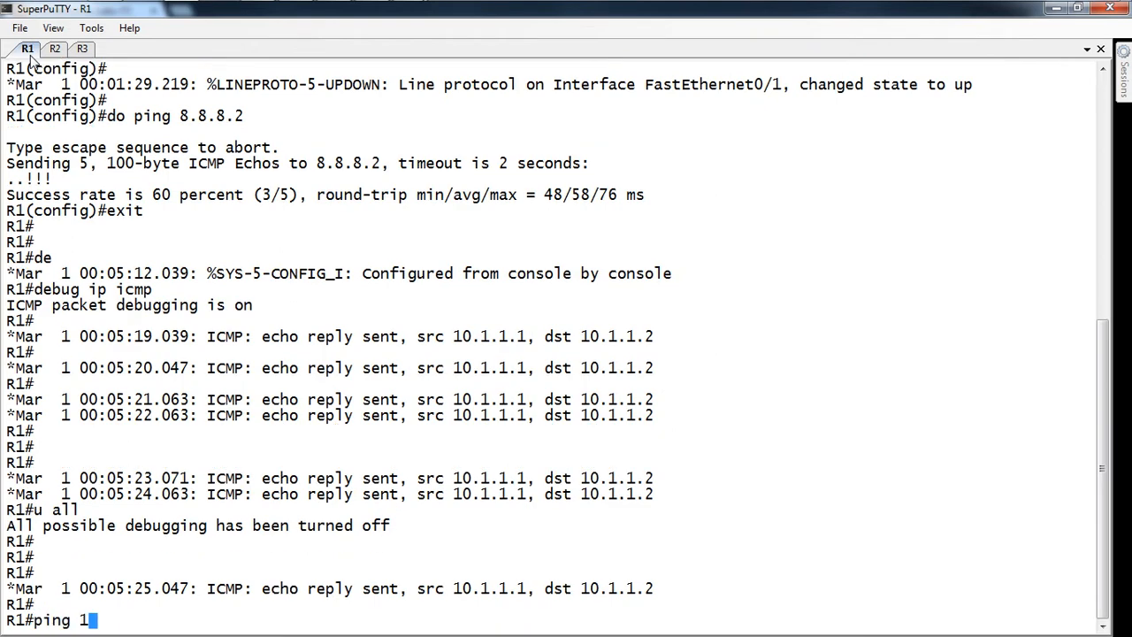
pyautogui.write('0.1.1.2')
pyautogui.press('Return')
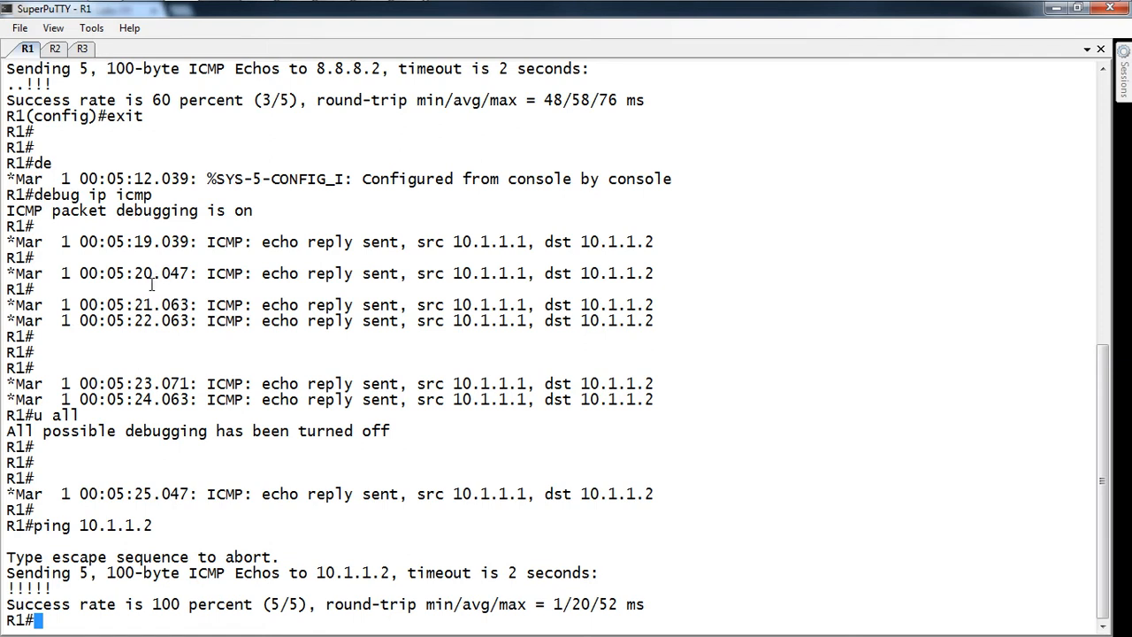
pyautogui.hotkey('alt', 'Tab')
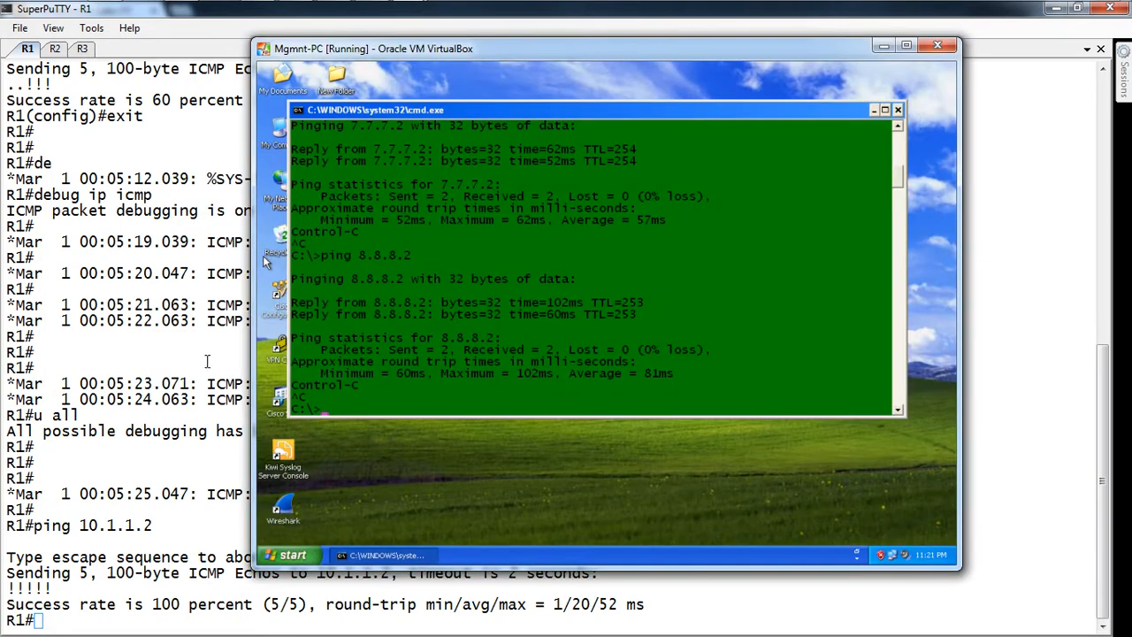
pyautogui.click(873, 109)
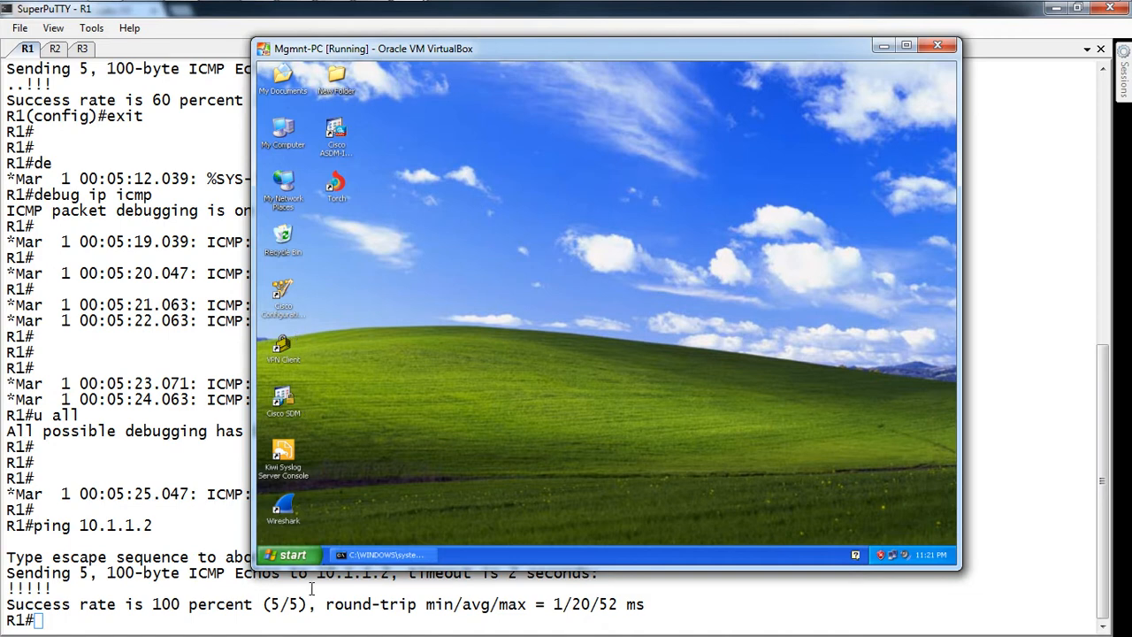
# Step: Open the Java Control Panel from XP's Control Panel and list the installed Java runtimes
pyautogui.press('super+r')
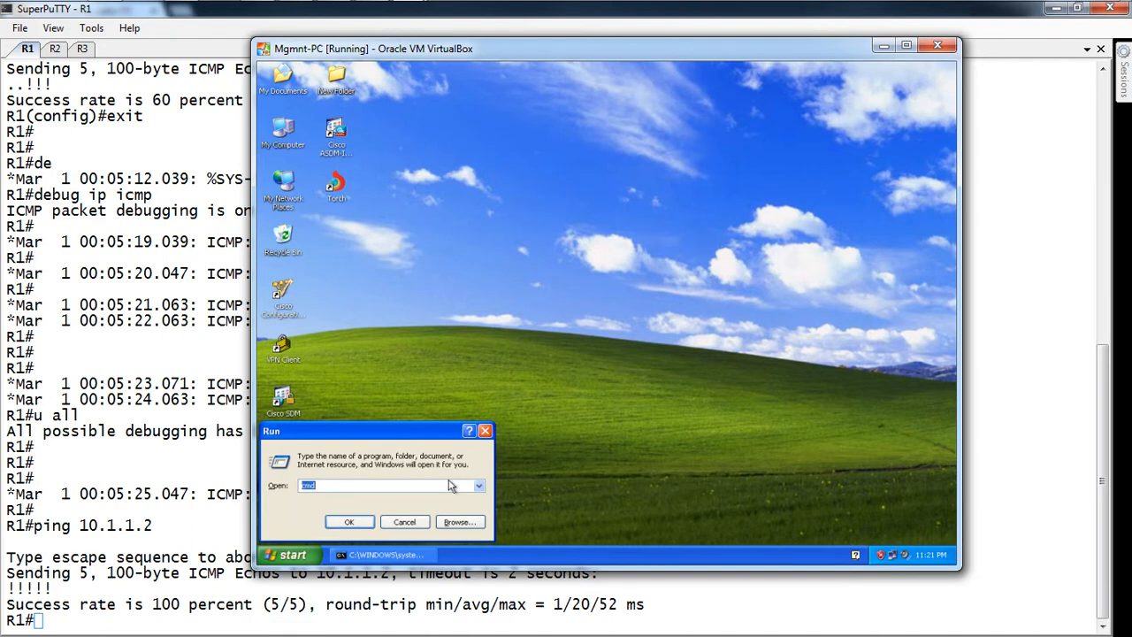
pyautogui.write('control')
pyautogui.press('Return')
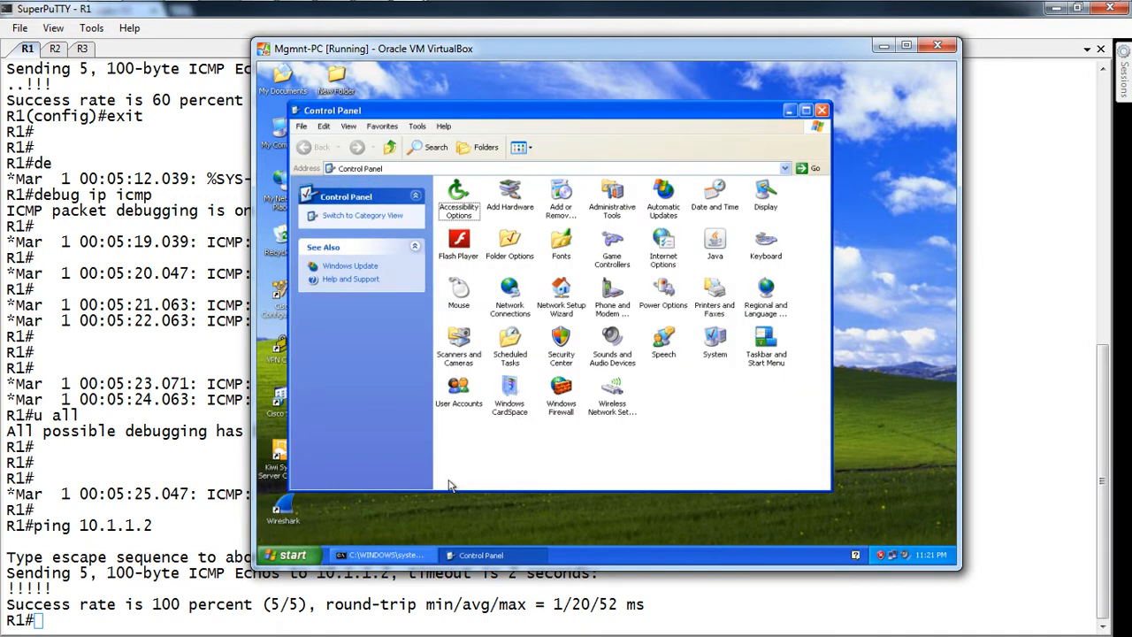
pyautogui.doubleClick(714, 252)
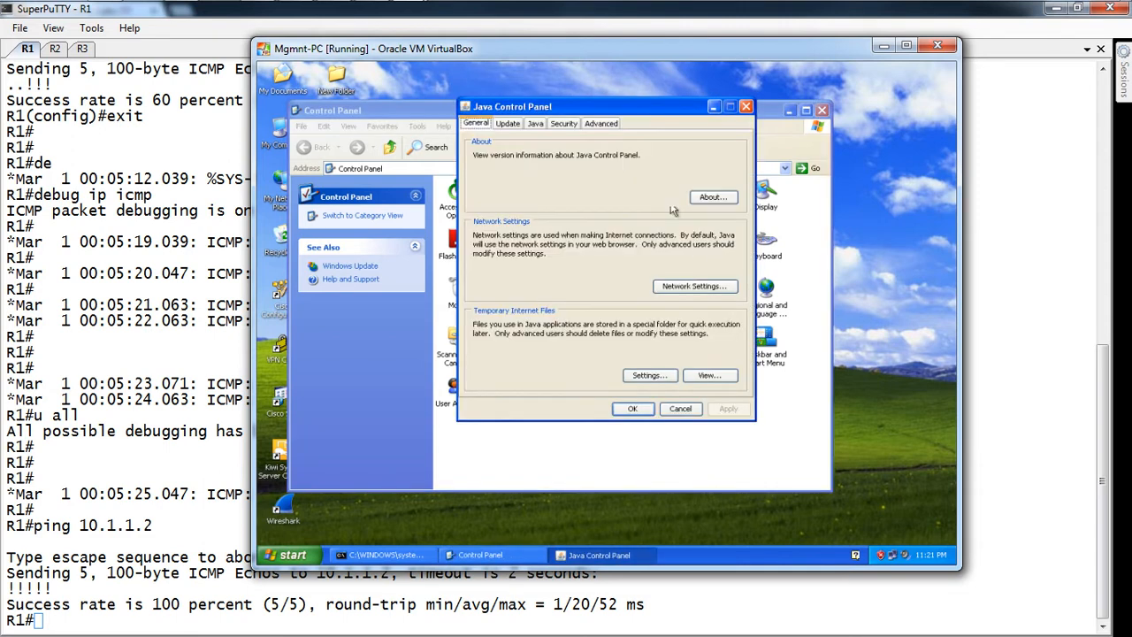
pyautogui.click(575, 125)
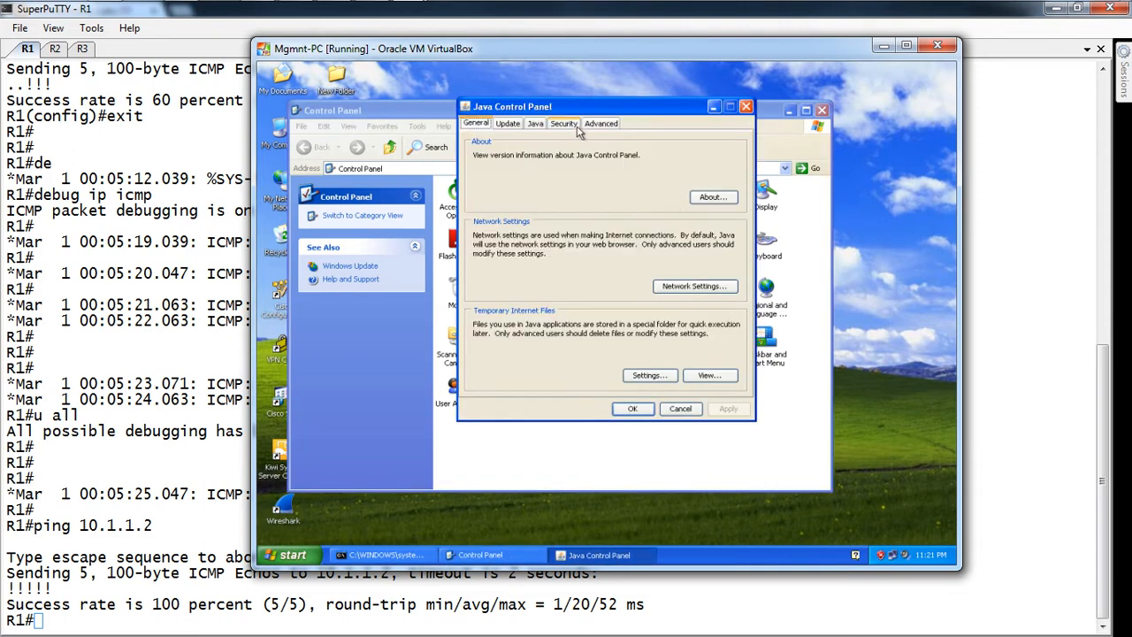
pyautogui.click(527, 125)
pyautogui.click(721, 183)
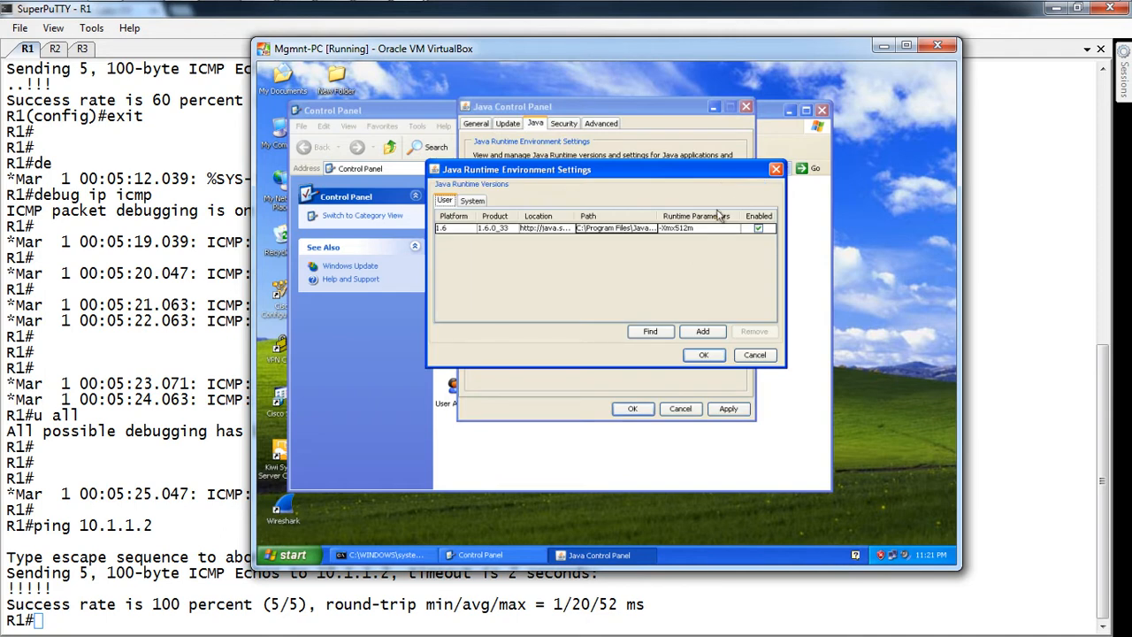
# Step: Keep runtime parameter -Xmx512m for Java 1.6.0_33, apply it, and close both control panels
pyautogui.doubleClick(713, 229)
pyautogui.doubleClick(713, 228)
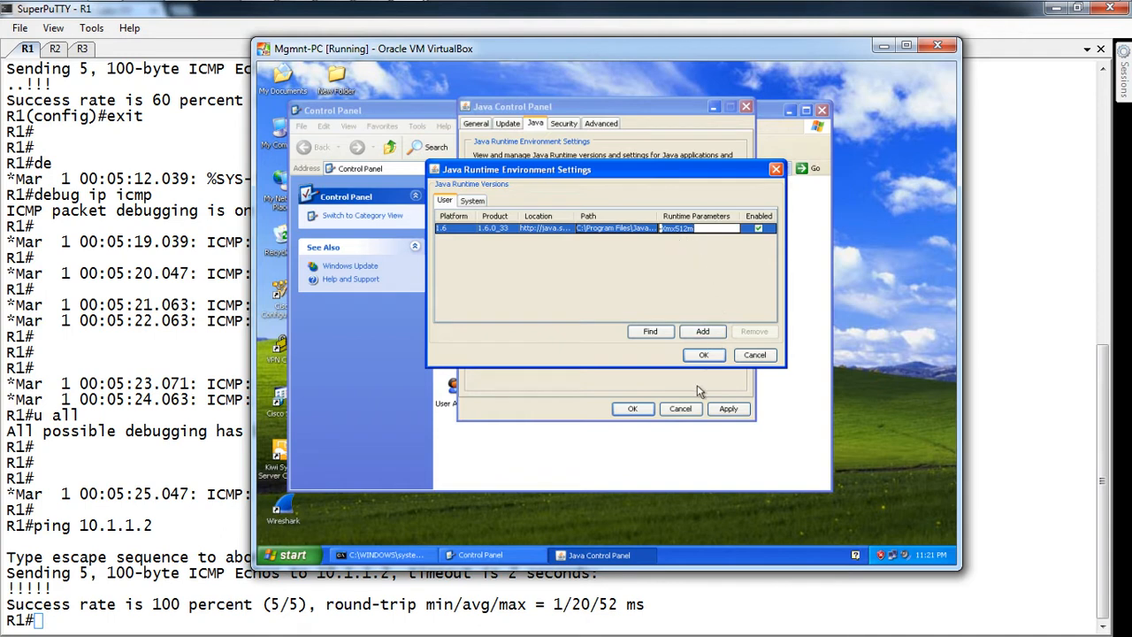
pyautogui.click(707, 357)
pyautogui.click(727, 411)
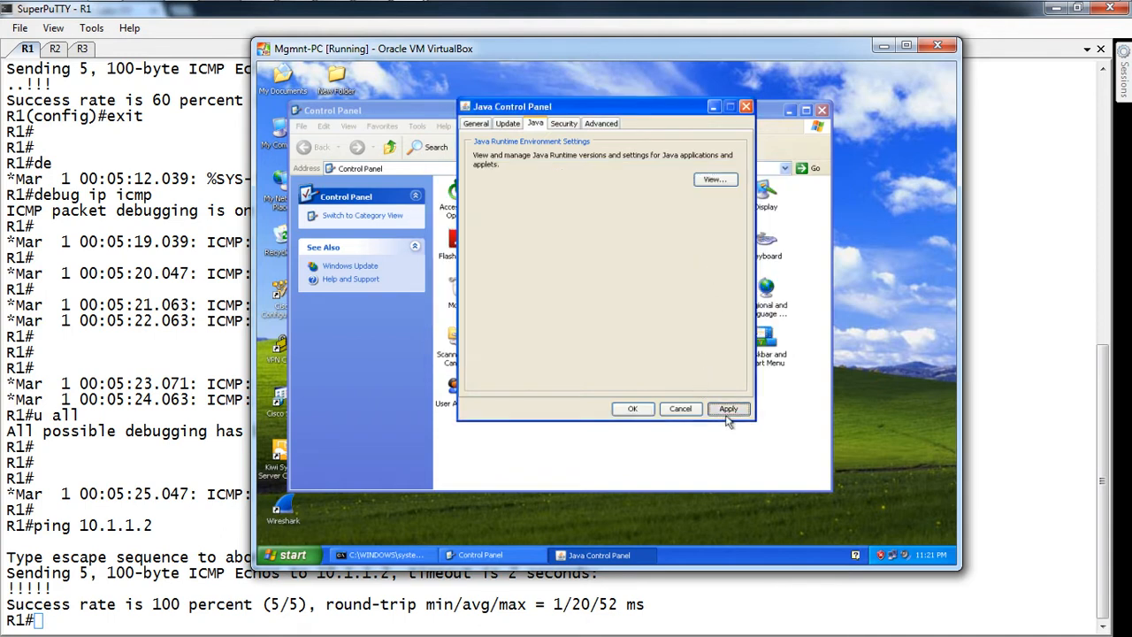
pyautogui.click(633, 409)
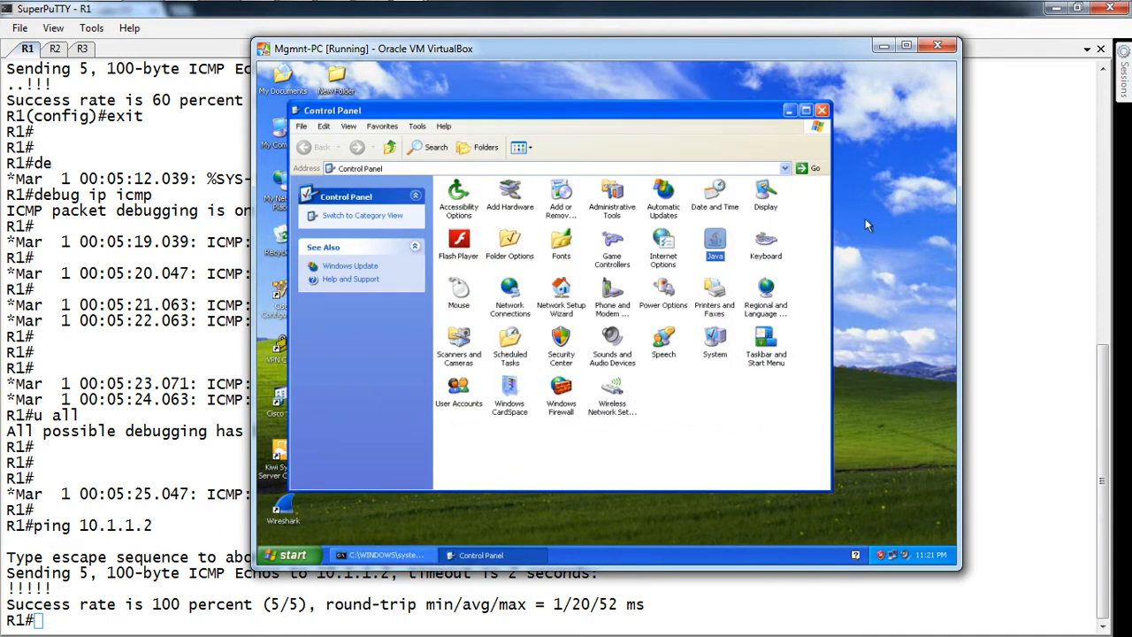
pyautogui.click(821, 110)
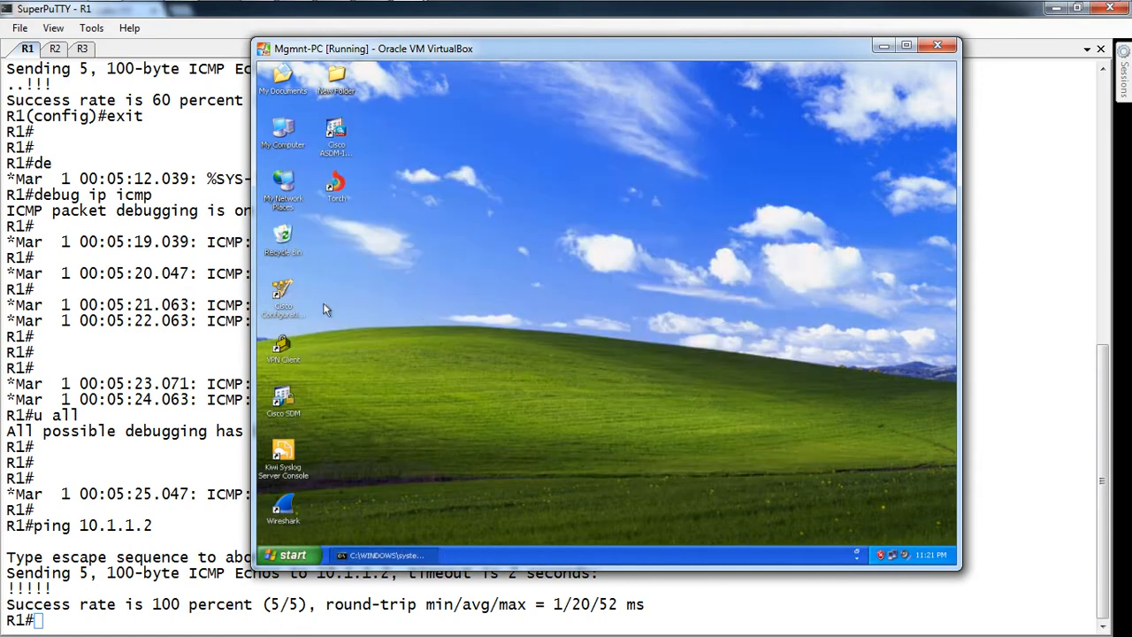
pyautogui.click(152, 403)
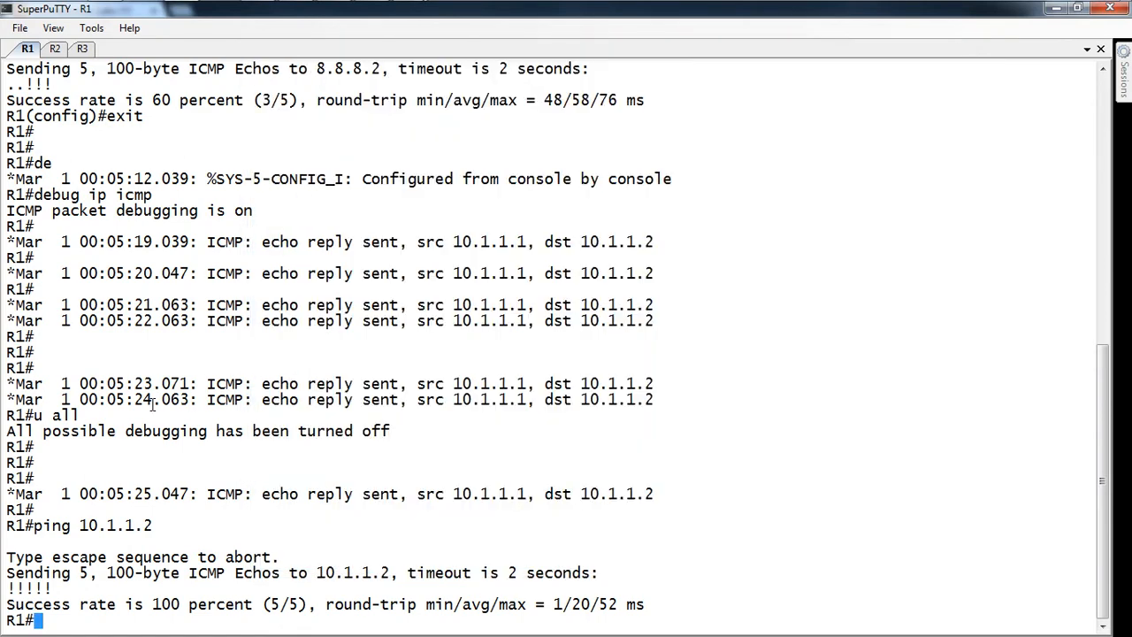
# Step: Enable R1's HTTP server with conf t and ip http server, then show the lab steps in Chrome
pyautogui.press('Return')
pyautogui.press('Return')
pyautogui.write('conf t')
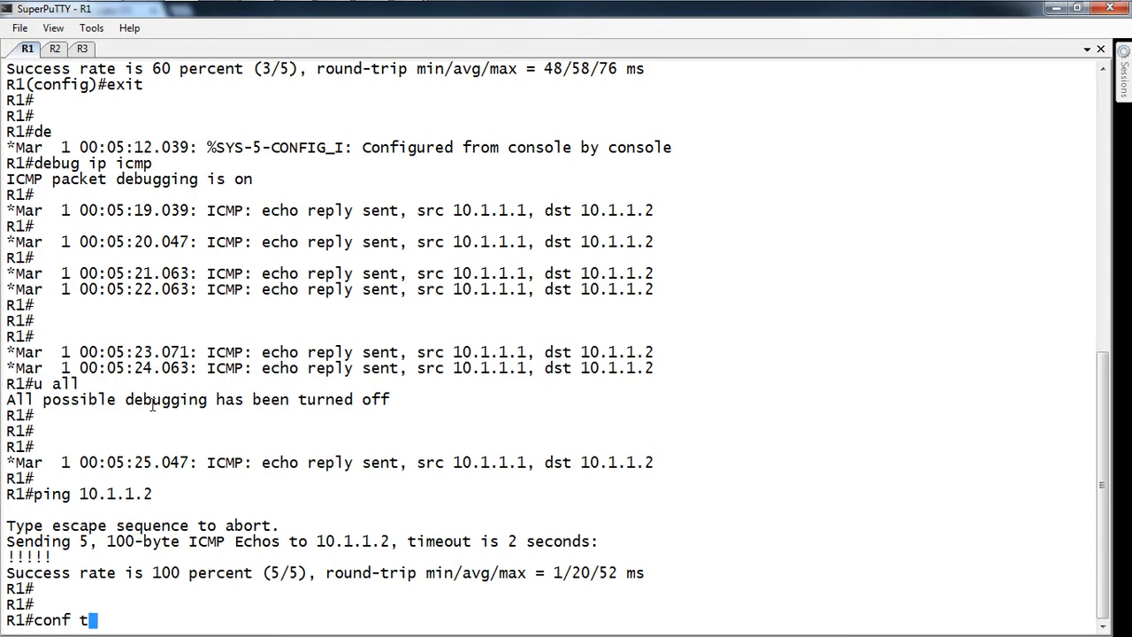
pyautogui.press('Return')
pyautogui.press('Return')
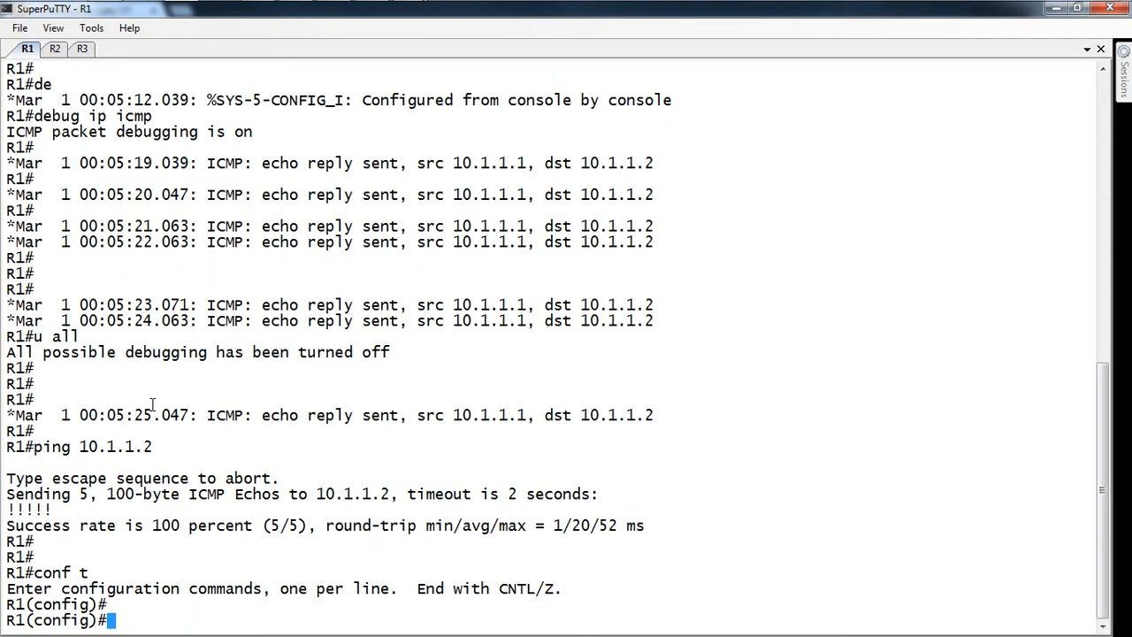
pyautogui.press('Return')
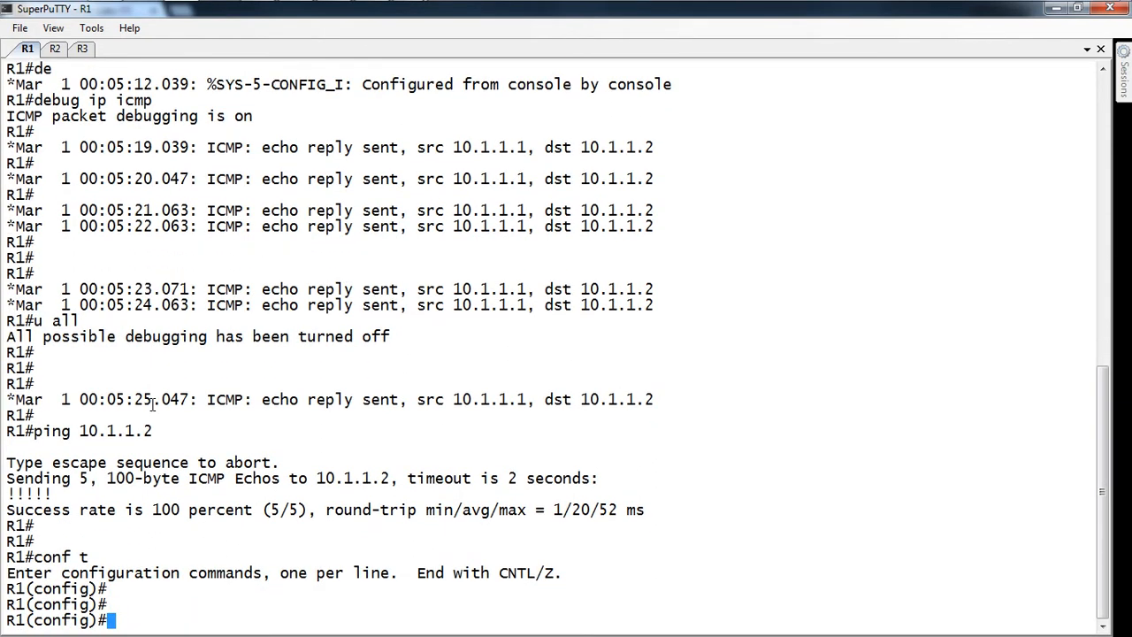
pyautogui.write('ip http server')
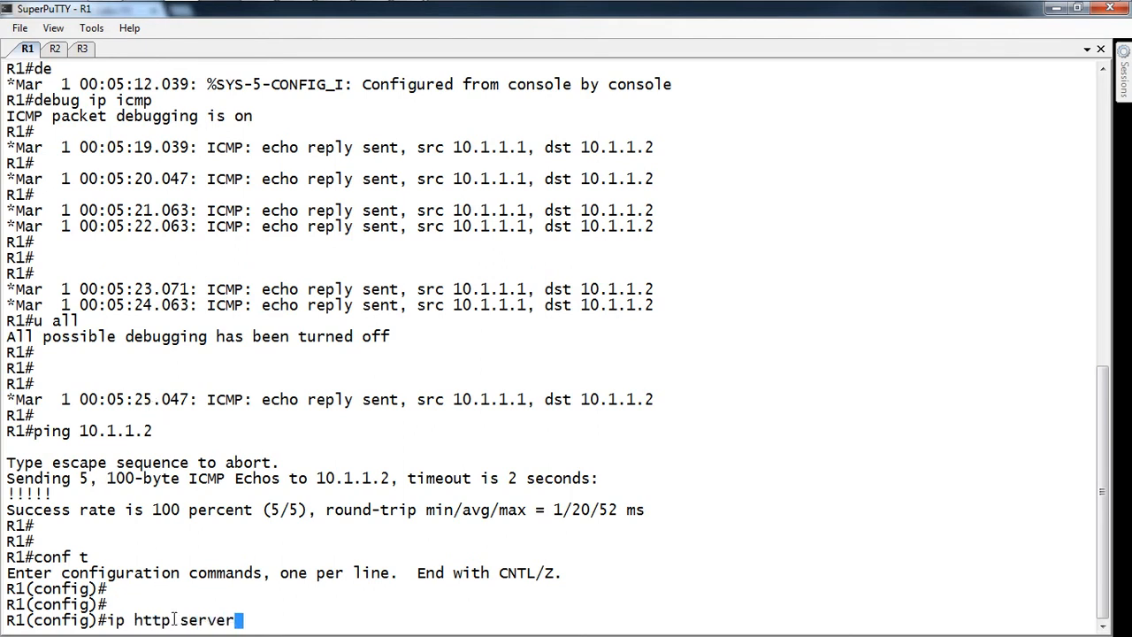
pyautogui.press('Return')
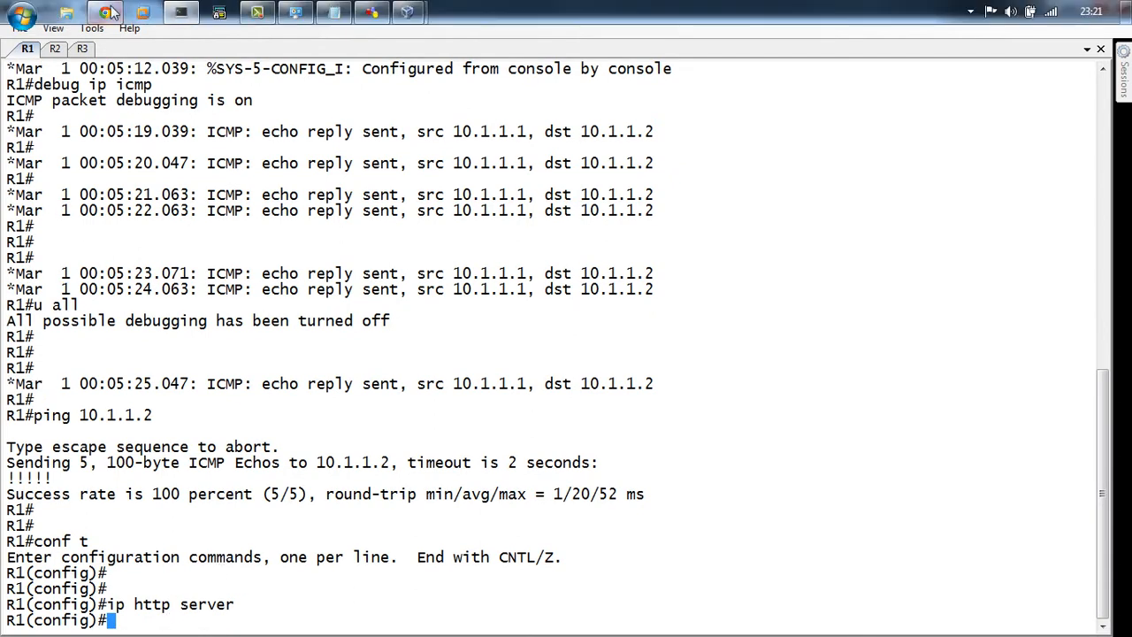
pyautogui.click(105, 12)
pyautogui.scroll(-1, 106, 440)
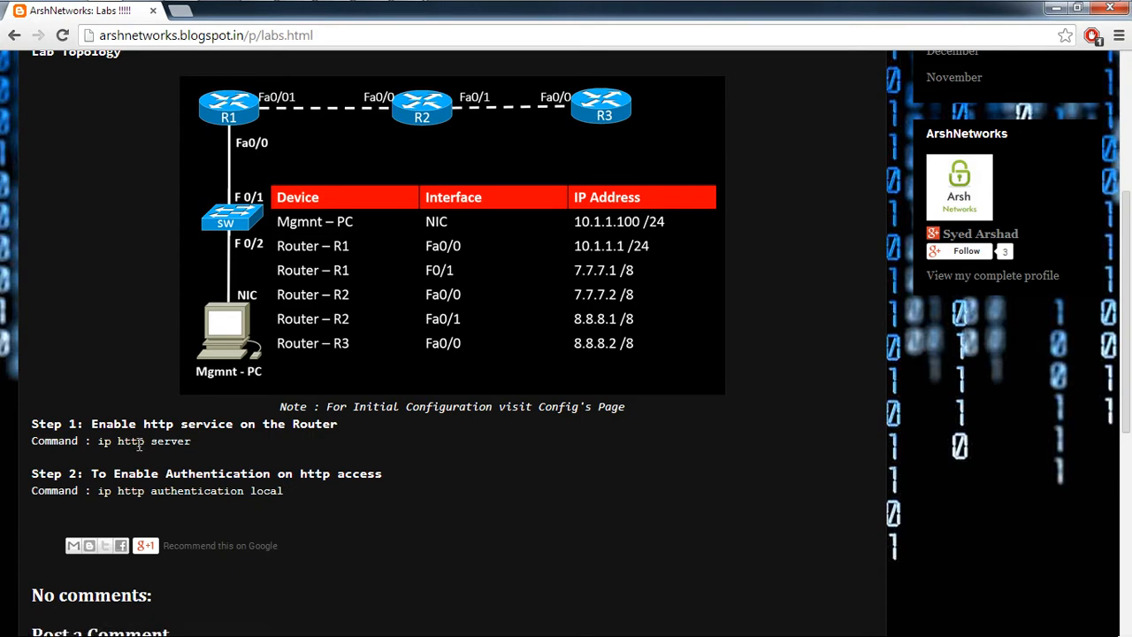
# Step: Start the Cisco SDM launcher from the XP management VM's desktop
pyautogui.hotkey('alt', 'Tab')
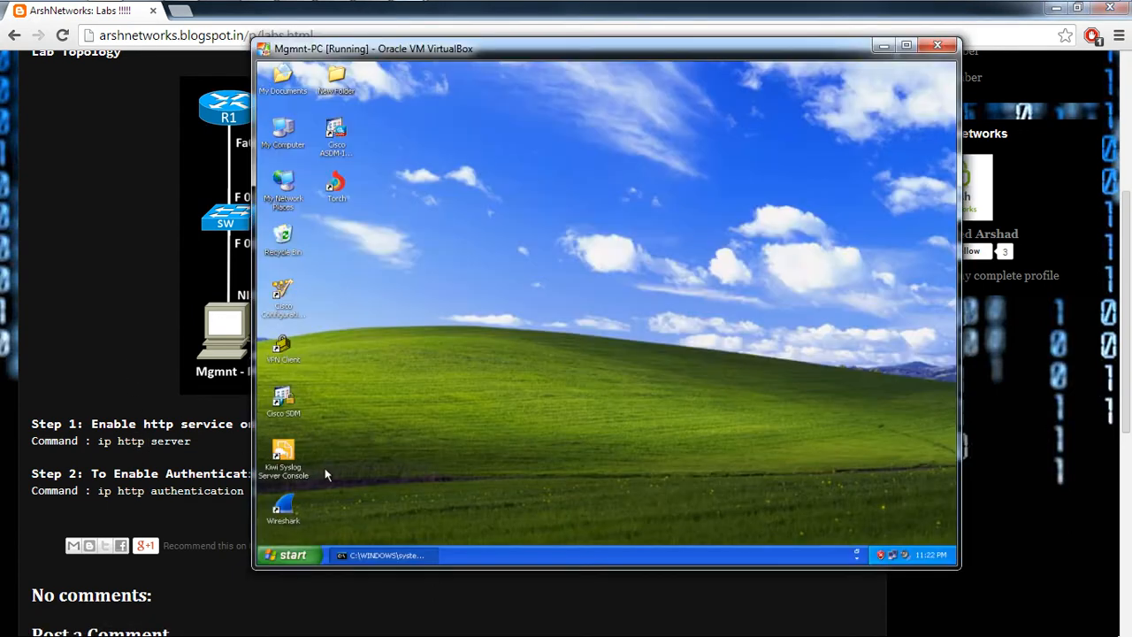
pyautogui.click(281, 398)
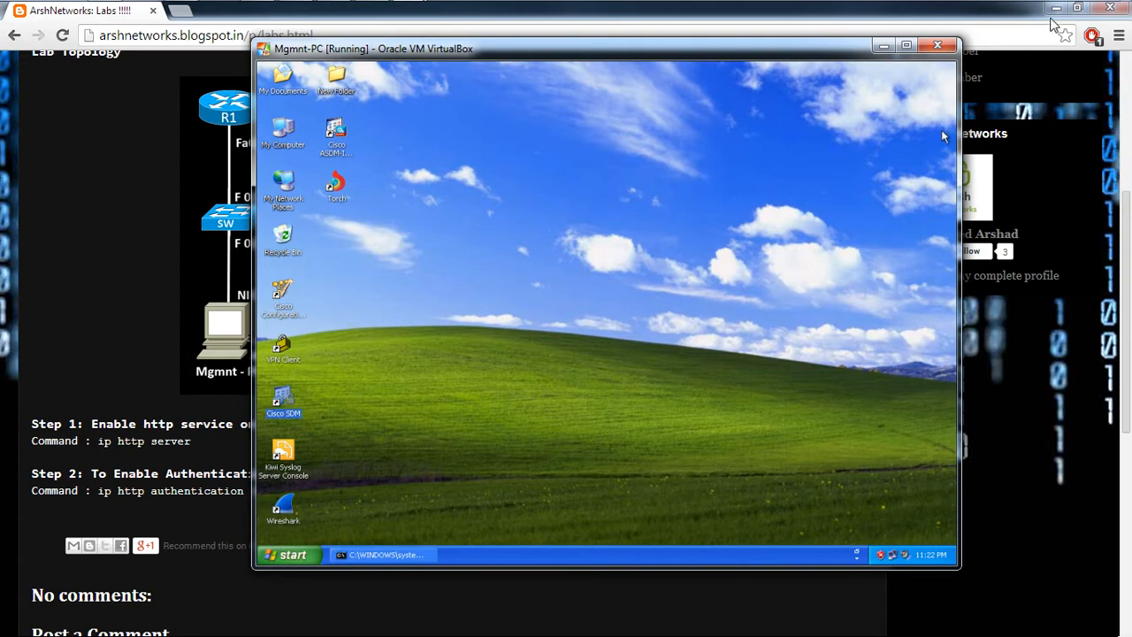
pyautogui.click(1053, 12)
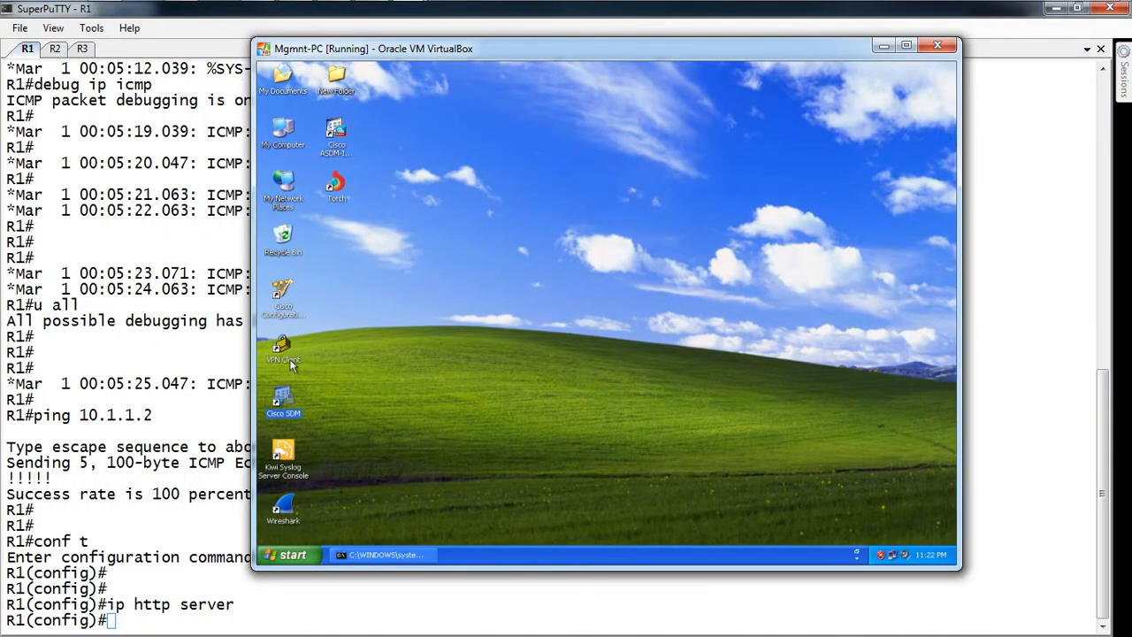
pyautogui.doubleClick(279, 405)
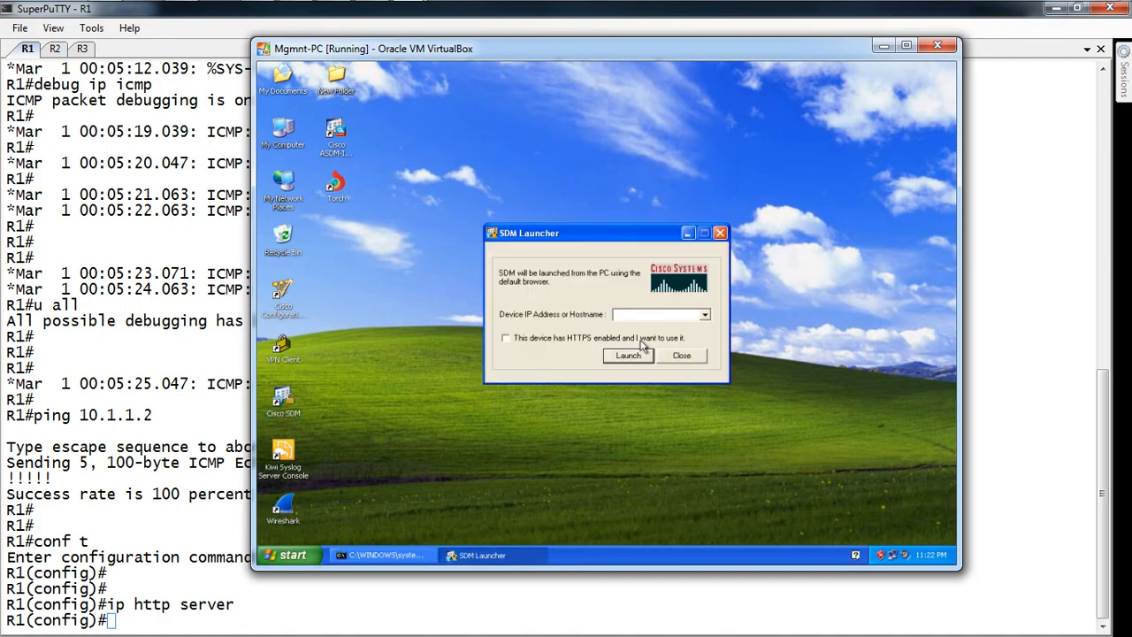
# Step: List R1's interface addresses with do sh ip int br
pyautogui.click(128, 578)
pyautogui.write('do')
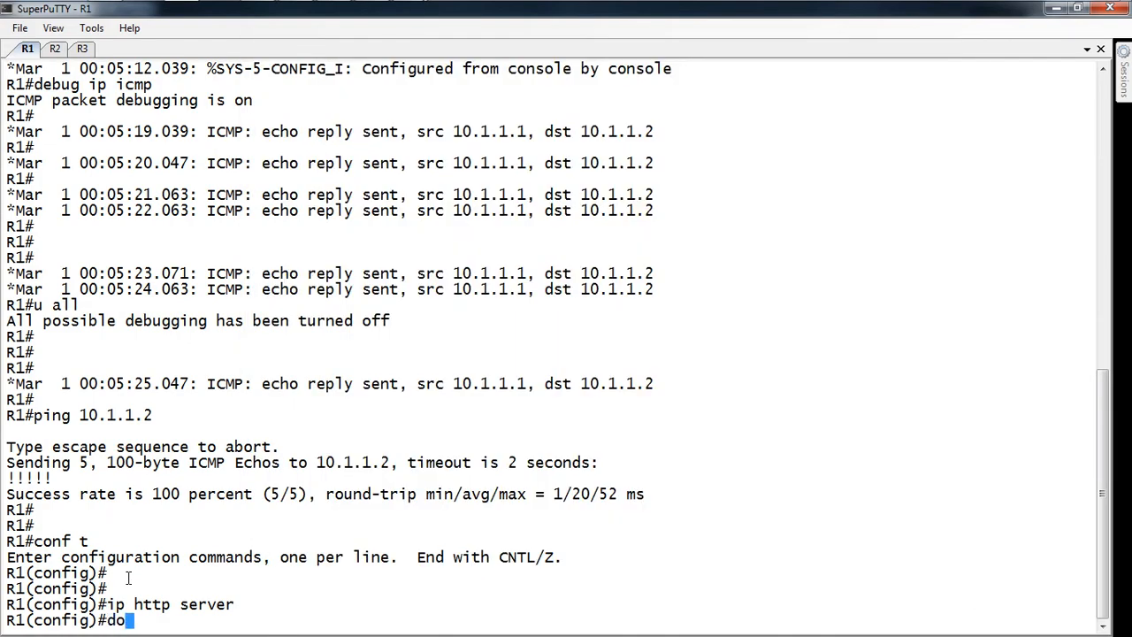
pyautogui.write(' sh ip int br')
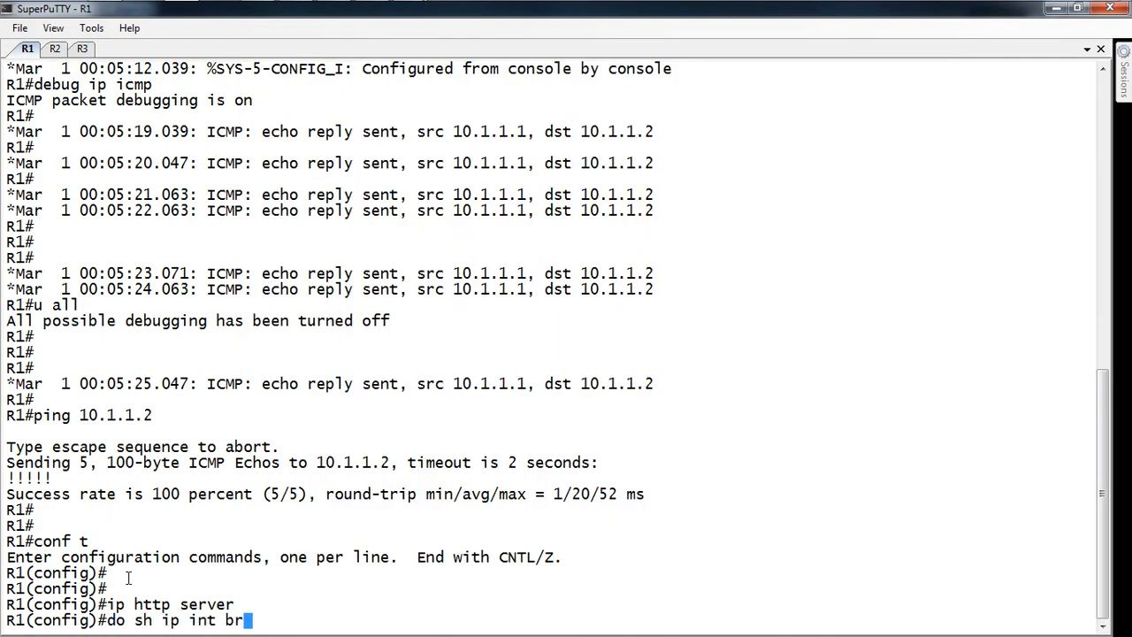
pyautogui.press('Return')
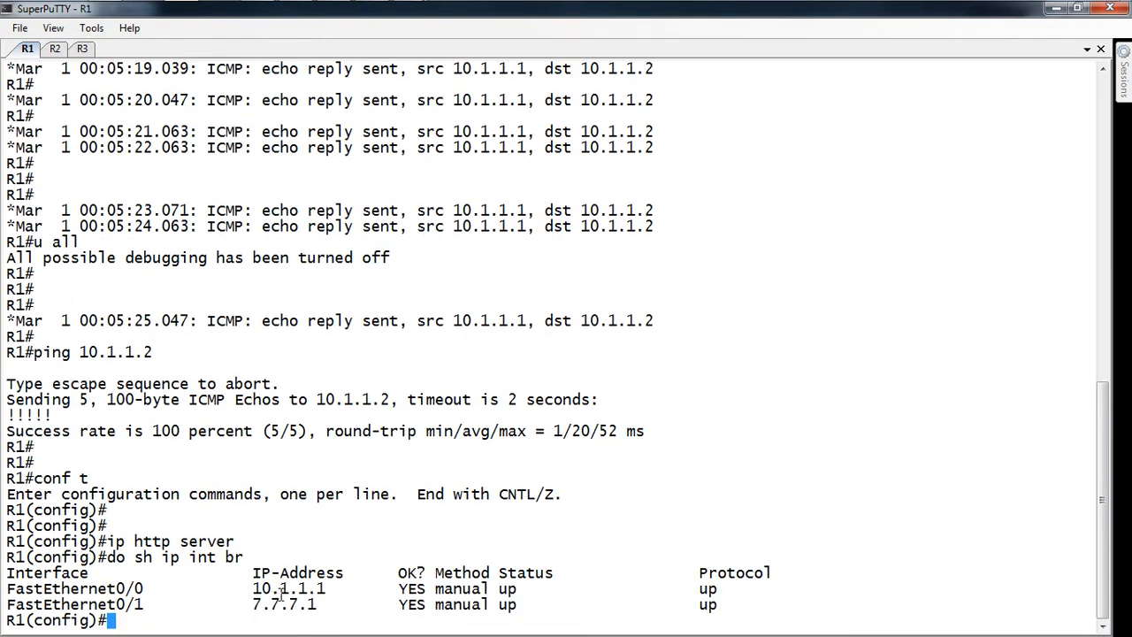
pyautogui.hotkey('alt', 'Tab')
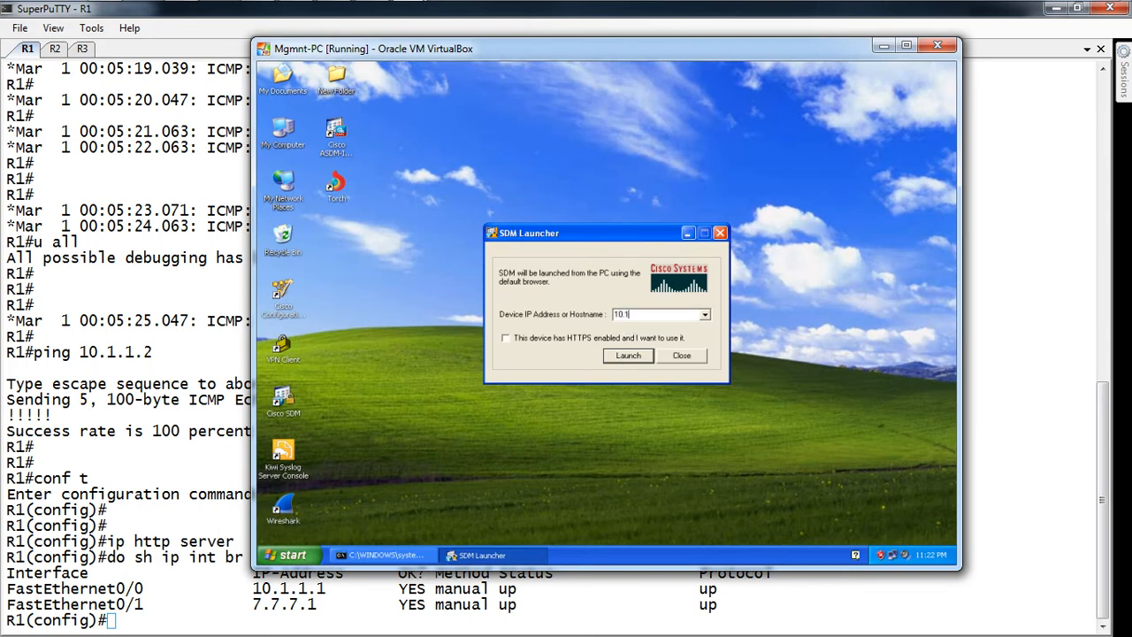
# Step: Launch SDM for 10.1.1.1, decline IE8 as default browser, and maximize the VM and SDM windows
pyautogui.click(630, 355)
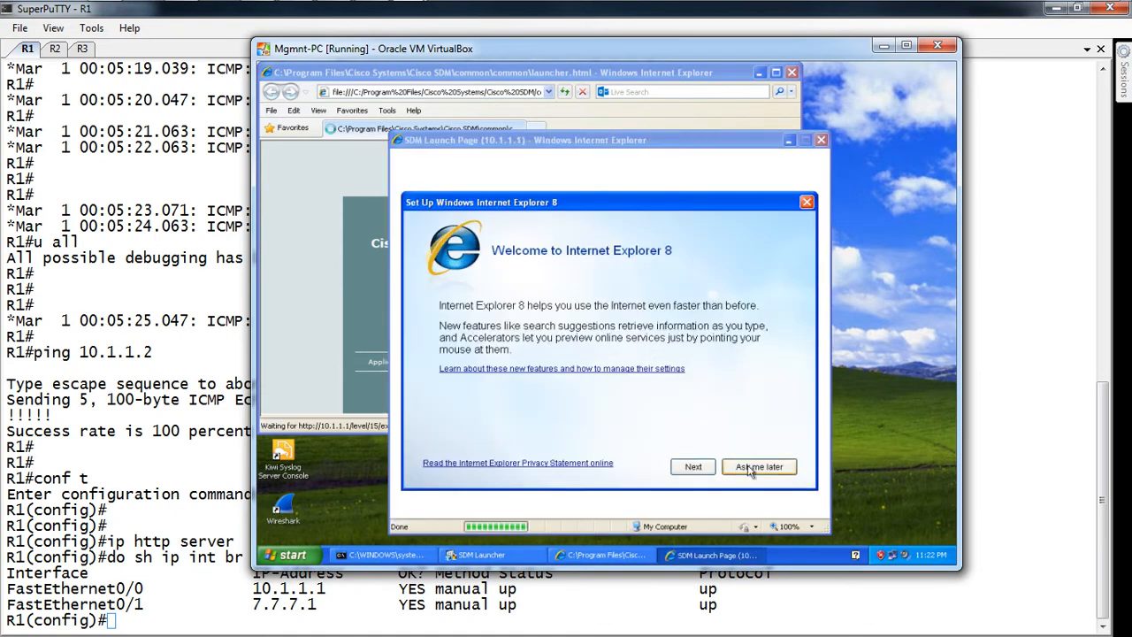
pyautogui.click(695, 467)
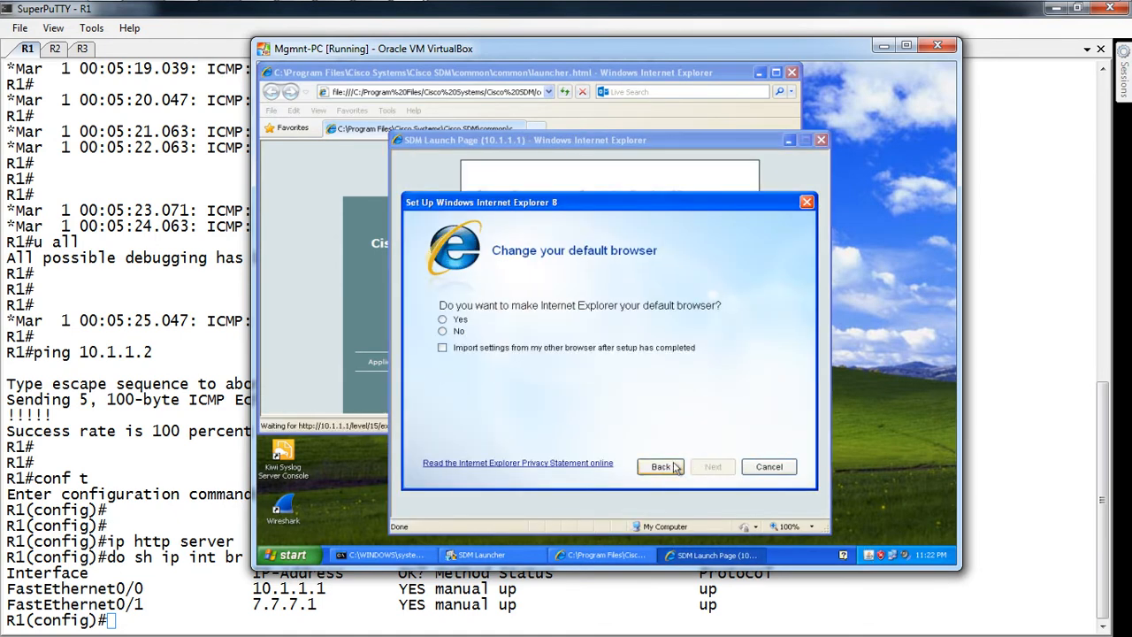
pyautogui.click(455, 320)
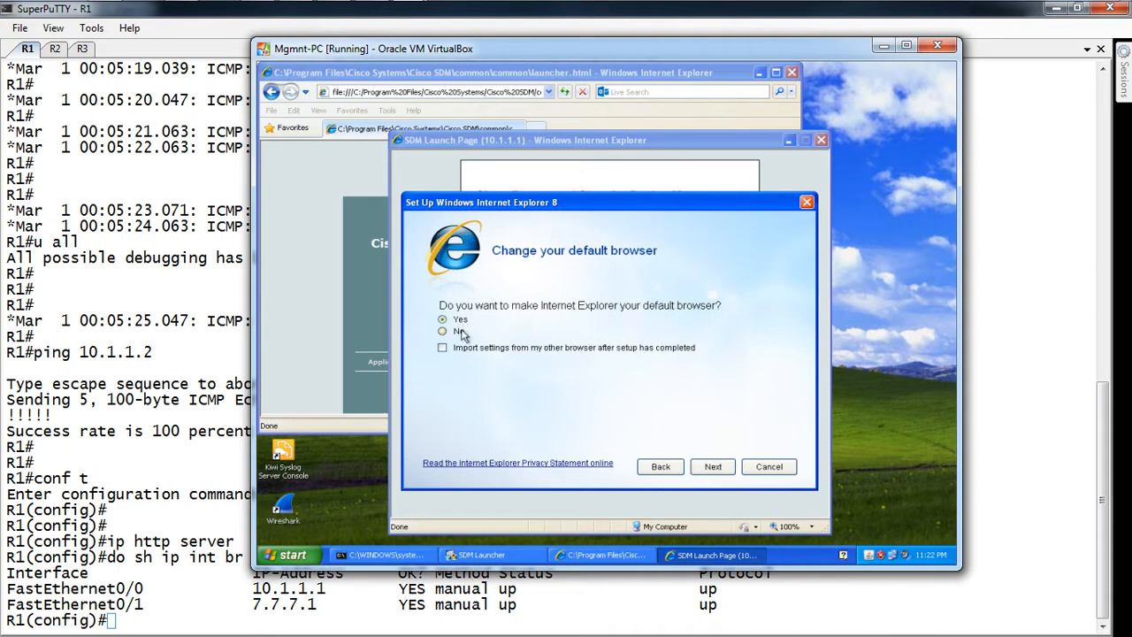
pyautogui.click(712, 466)
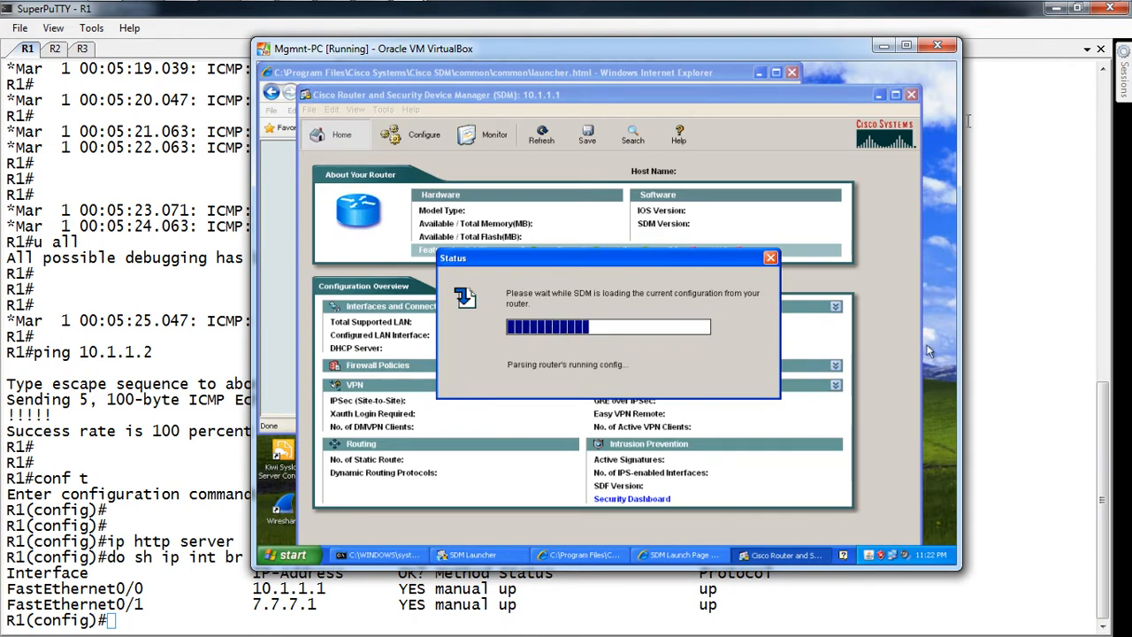
pyautogui.click(905, 46)
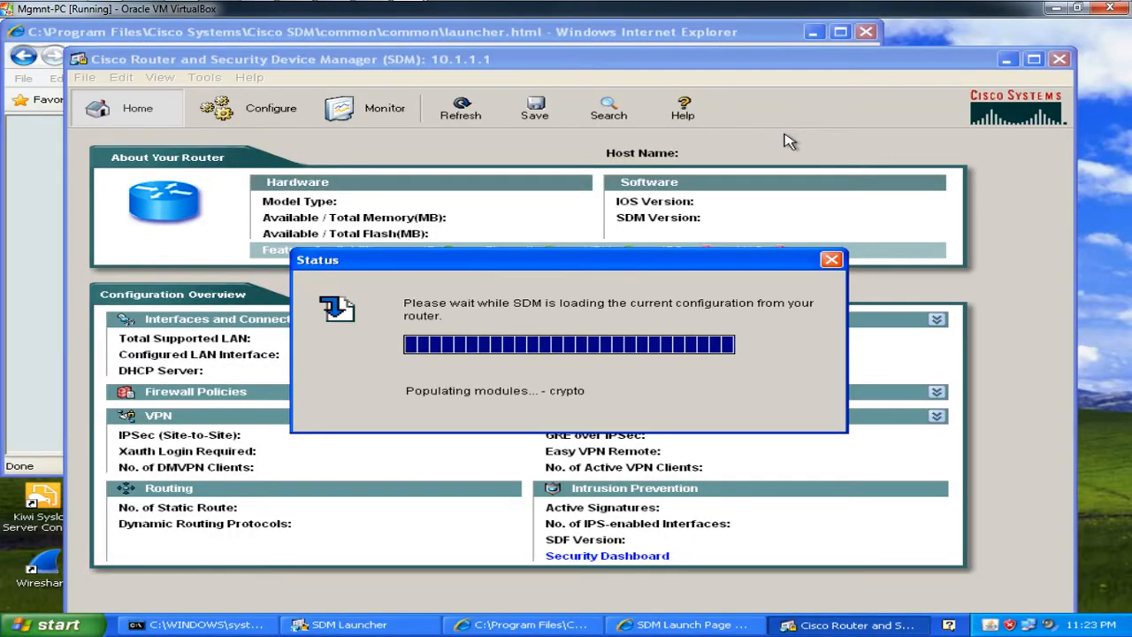
pyautogui.click(1033, 60)
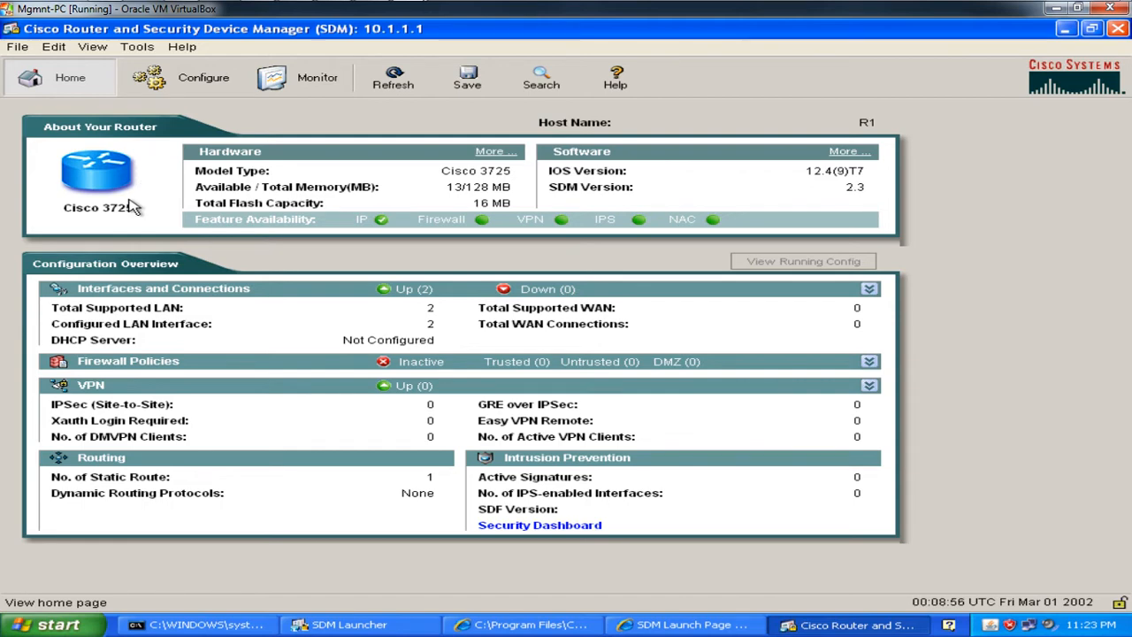
# Step: Open SDM's Configure area to see R1's Interfaces and Connections page
pyautogui.moveTo(432, 219)
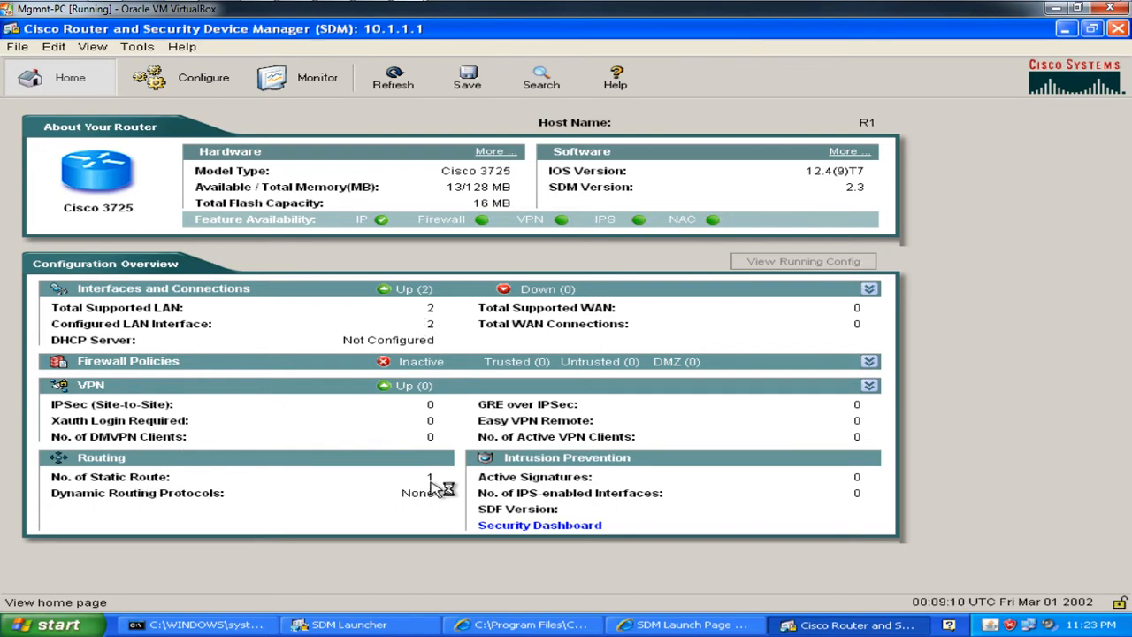
pyautogui.click(167, 76)
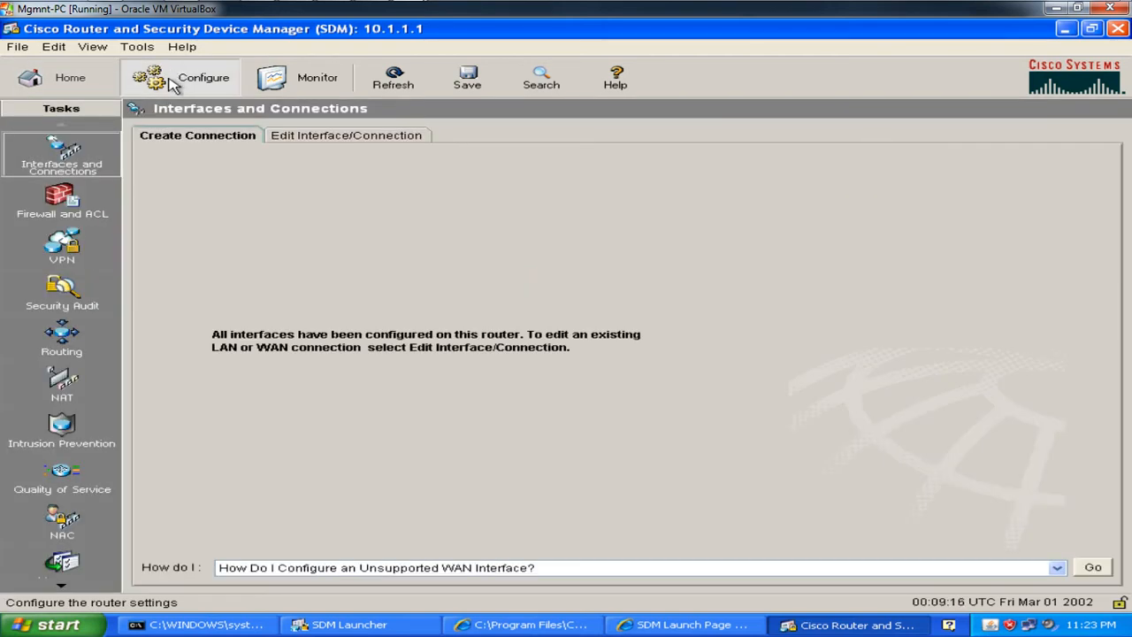
# Step: Browse the Add > New Logical Interface types, then open the Monitor overview
pyautogui.click(305, 137)
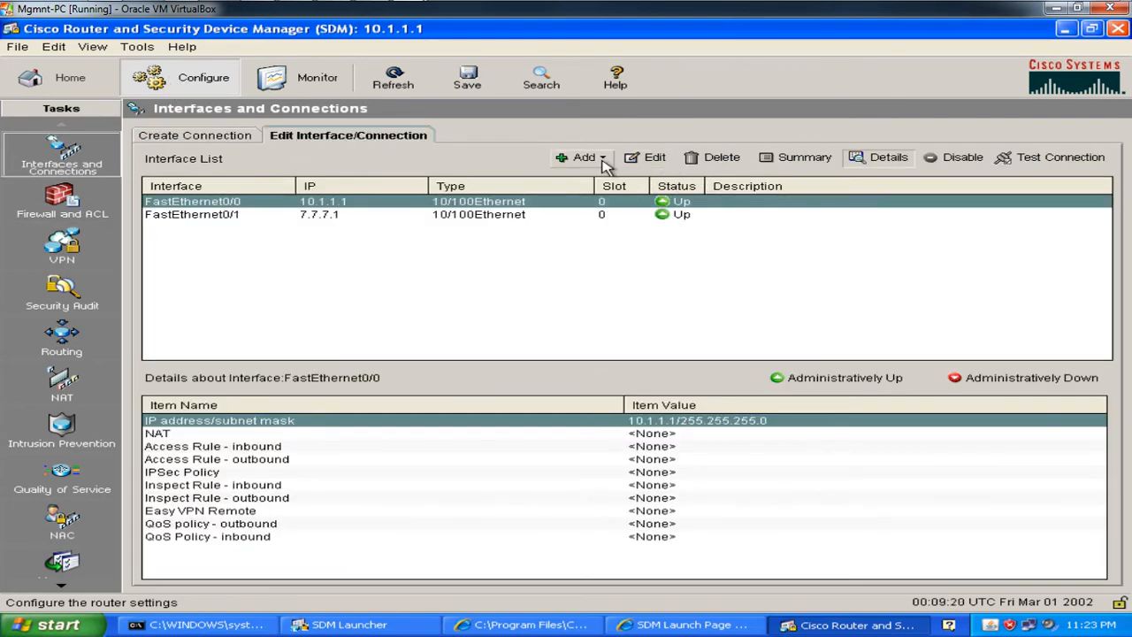
pyautogui.click(601, 160)
pyautogui.moveTo(624, 181)
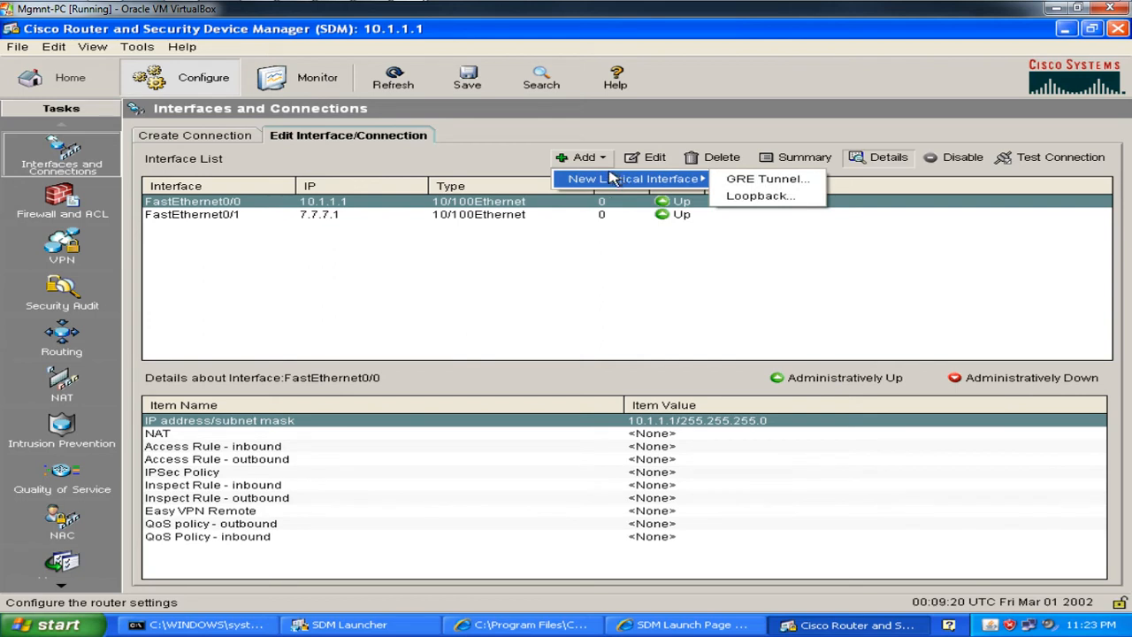
pyautogui.click(751, 195)
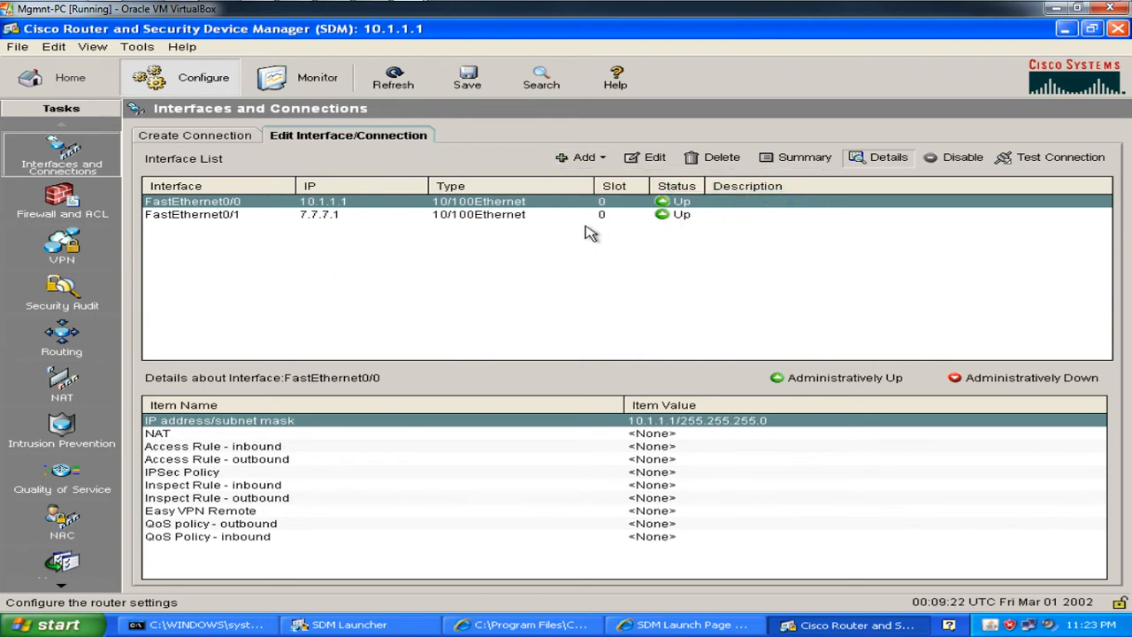
pyautogui.click(604, 161)
pyautogui.moveTo(672, 179)
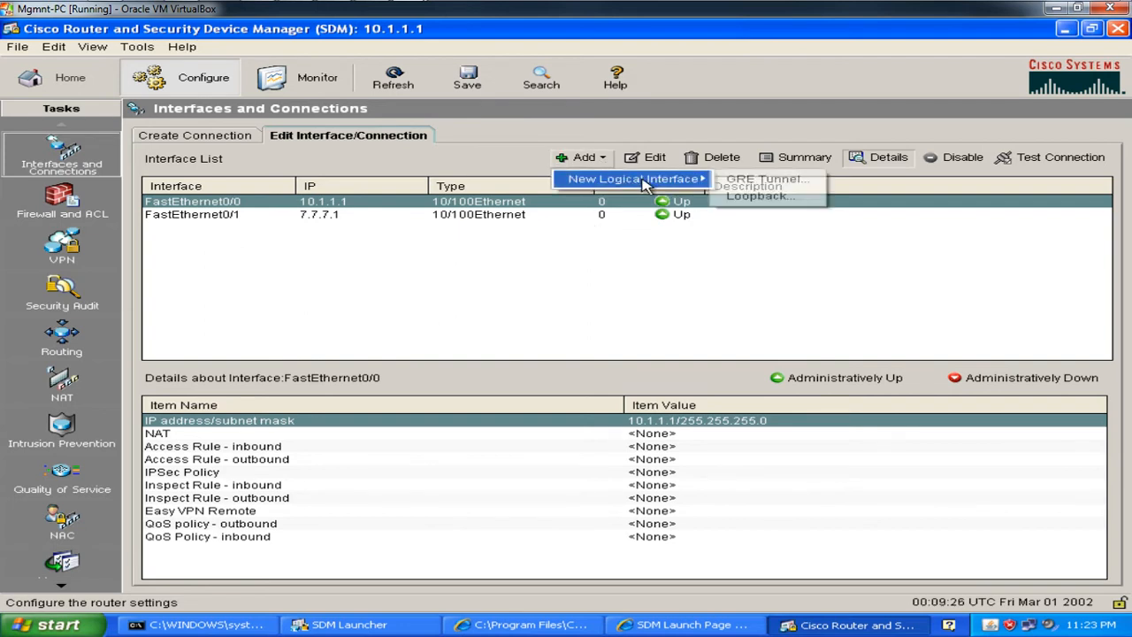
pyautogui.click(732, 195)
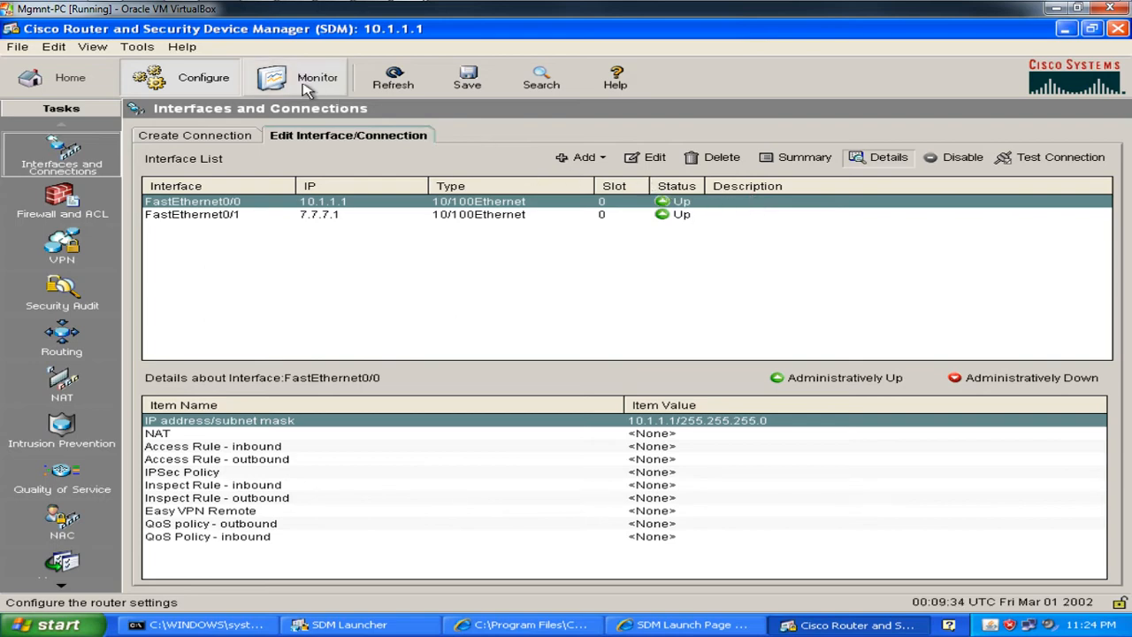
pyautogui.click(262, 78)
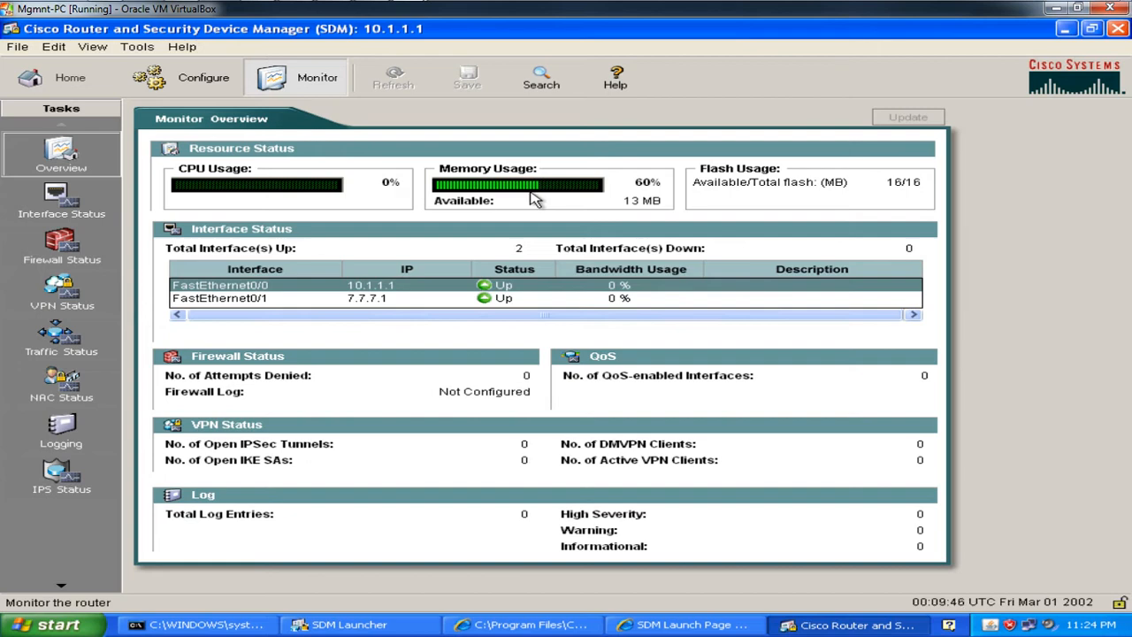
# Step: Try editing FastEthernet0/0 and adding a logical interface, cancelling both, then reopen Interfaces and Connections
pyautogui.click(187, 90)
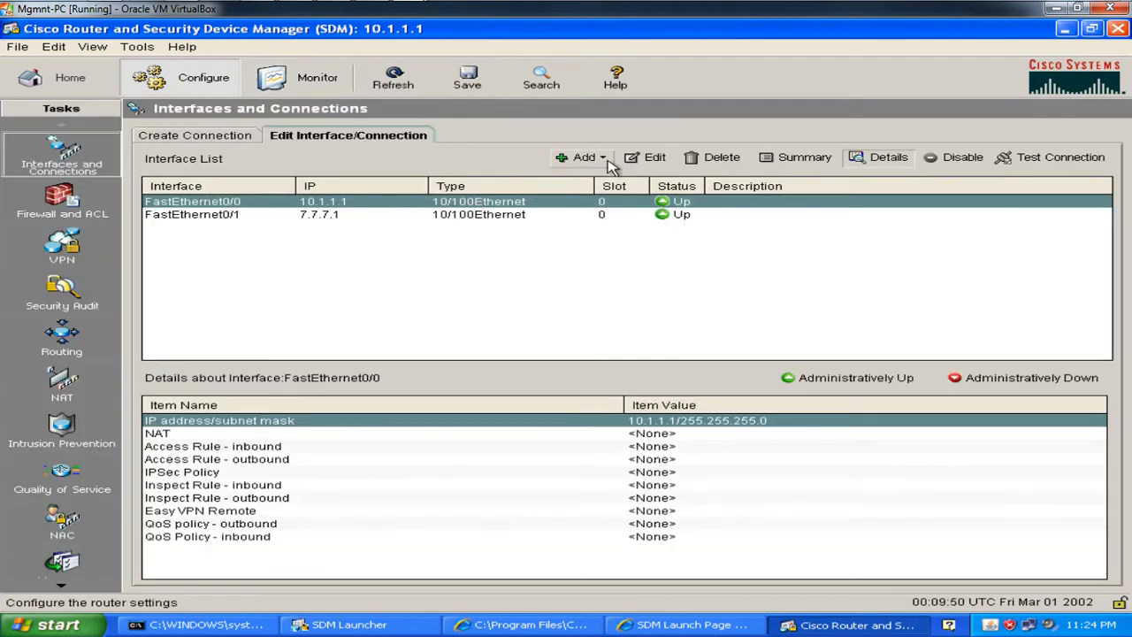
pyautogui.click(631, 159)
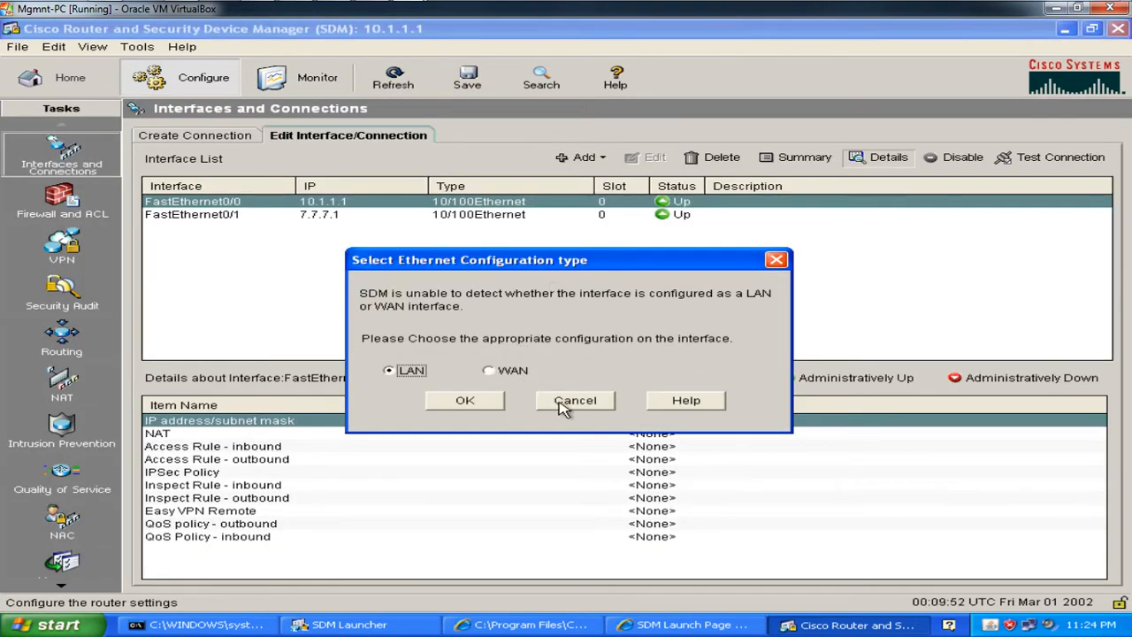
pyautogui.click(567, 403)
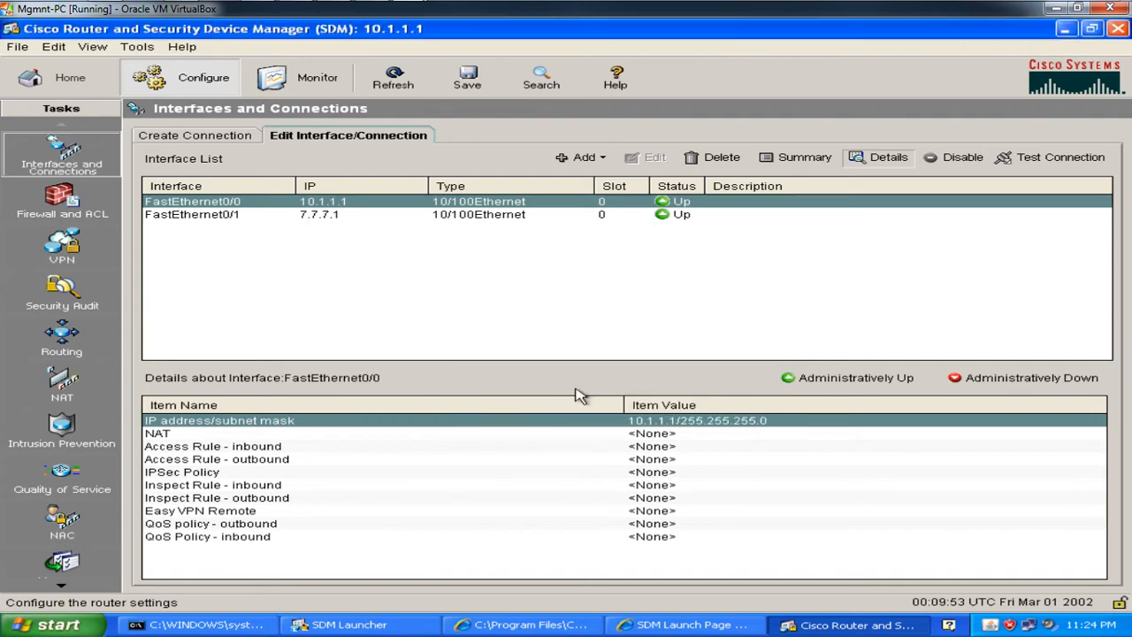
pyautogui.click(585, 160)
pyautogui.moveTo(619, 179)
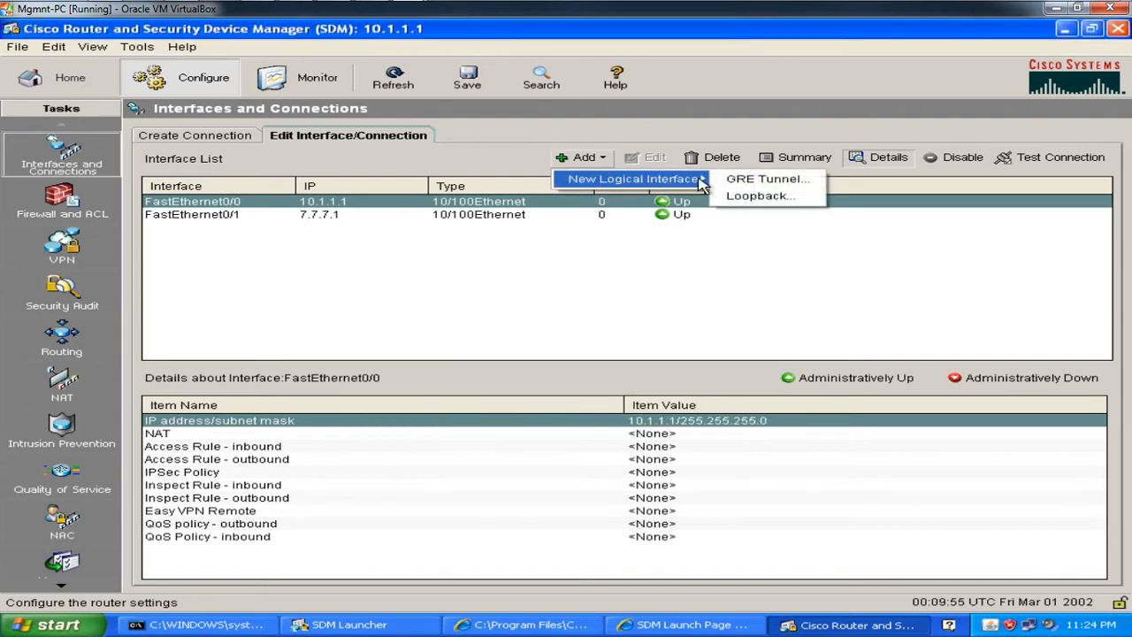
pyautogui.click(754, 196)
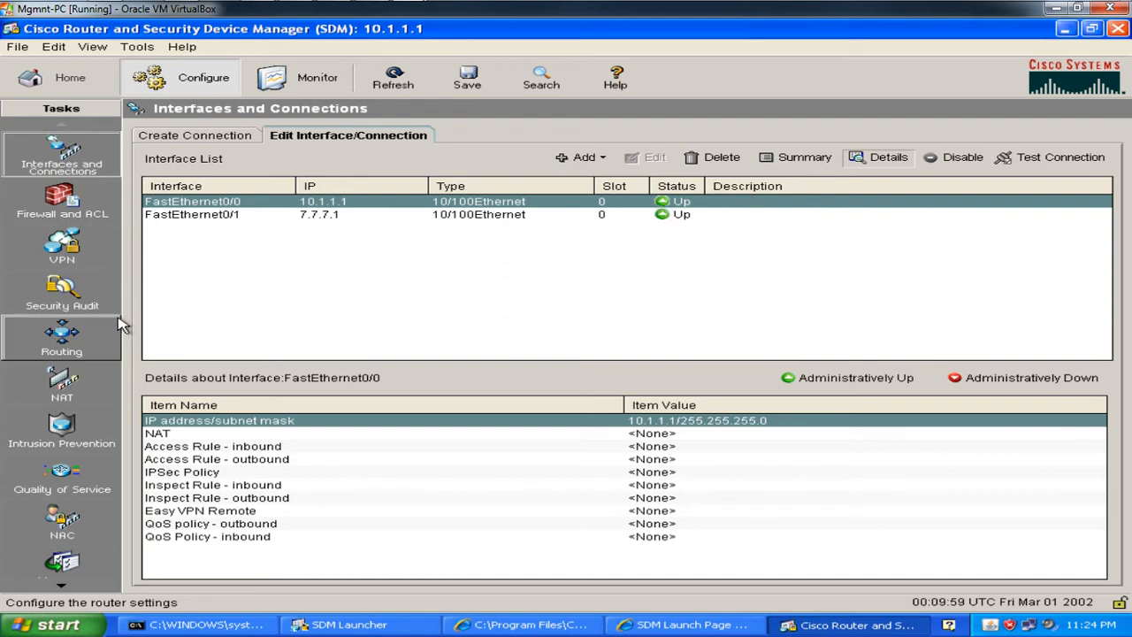
pyautogui.click(93, 204)
pyautogui.click(91, 170)
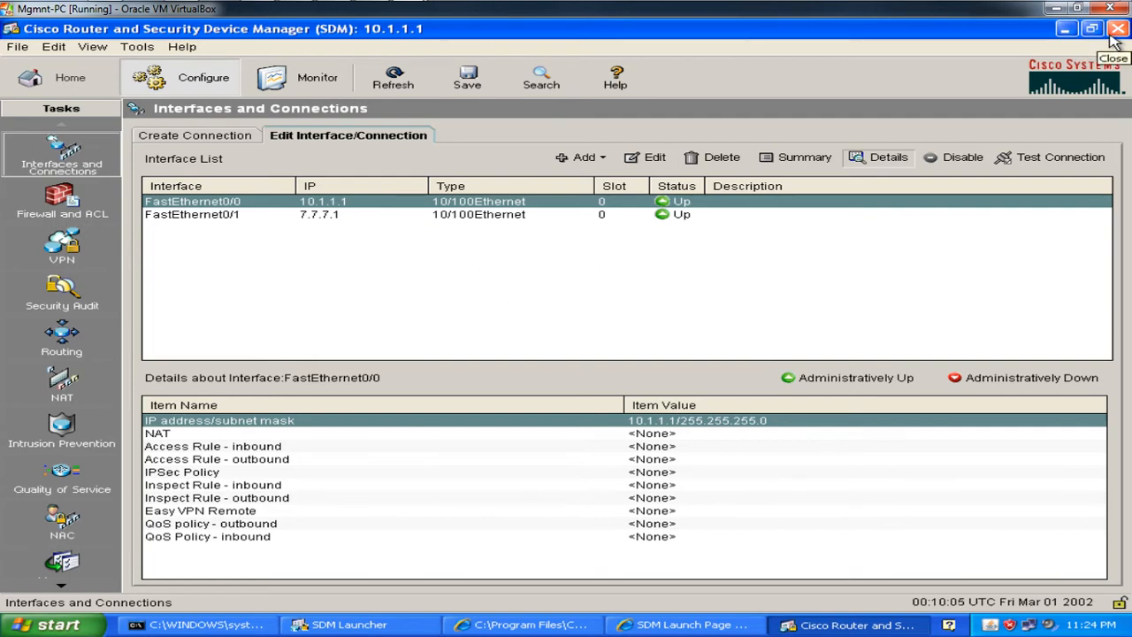
# Step: Exit Cisco SDM and finish the IE8 setup with express settings
pyautogui.click(1112, 36)
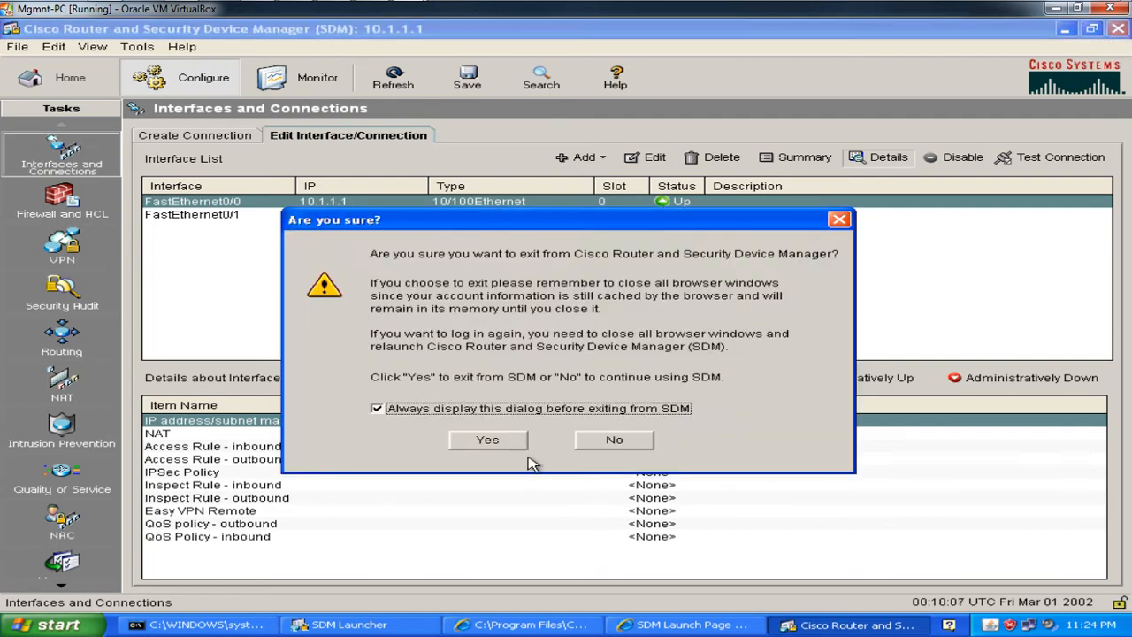
pyautogui.click(492, 444)
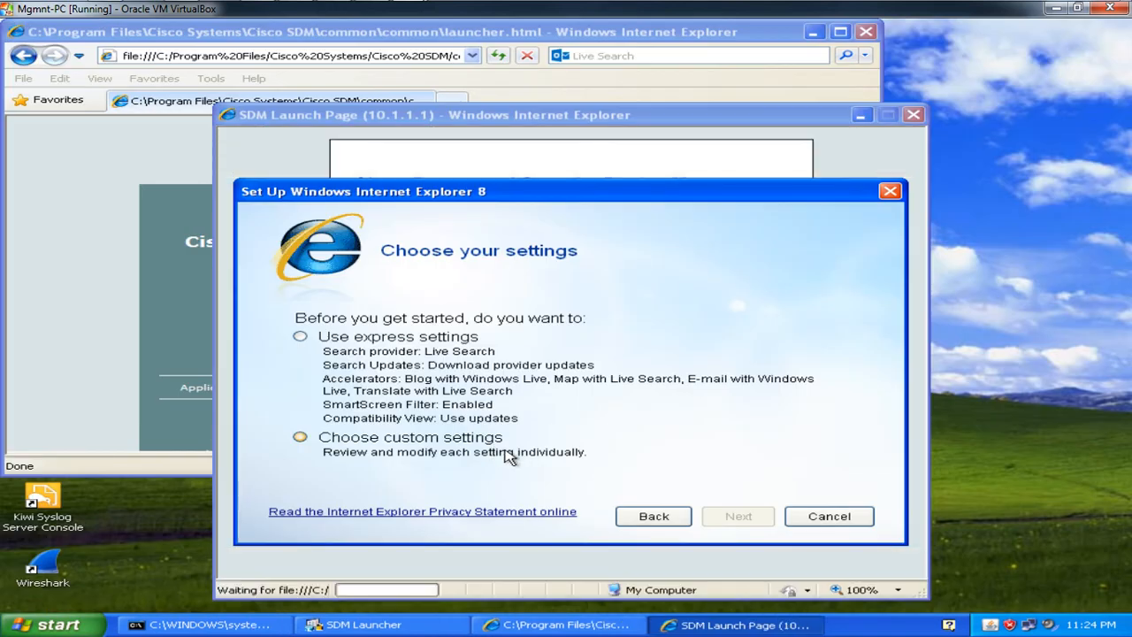
pyautogui.click(403, 341)
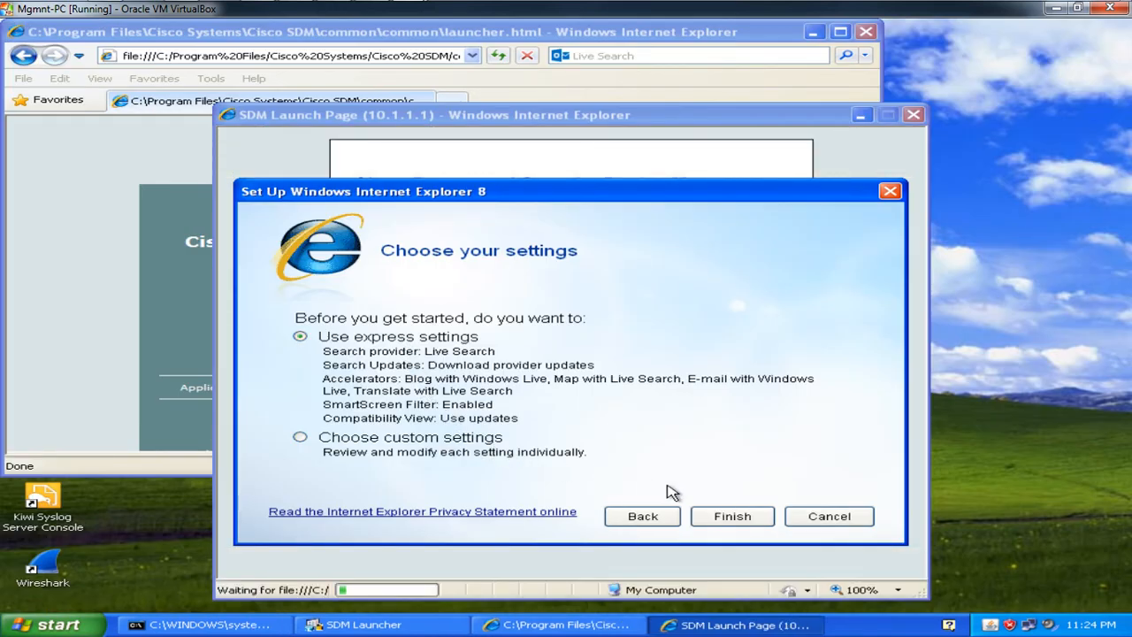
pyautogui.click(741, 519)
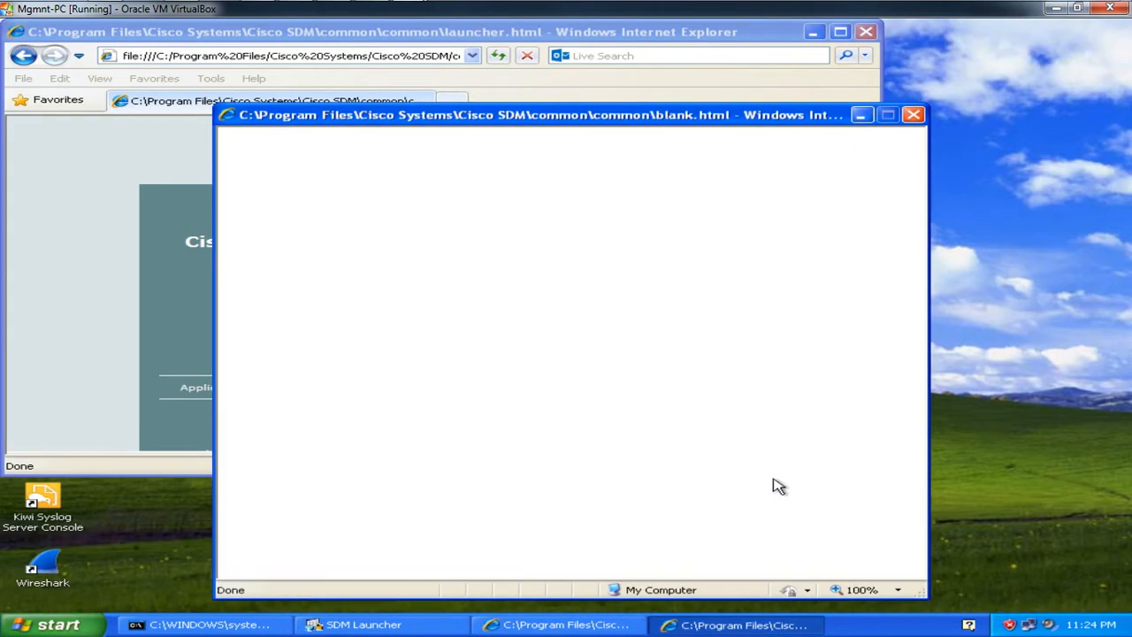
# Step: Close the leftover IE windows and SDM Launcher, then minimize the VM
pyautogui.click(913, 115)
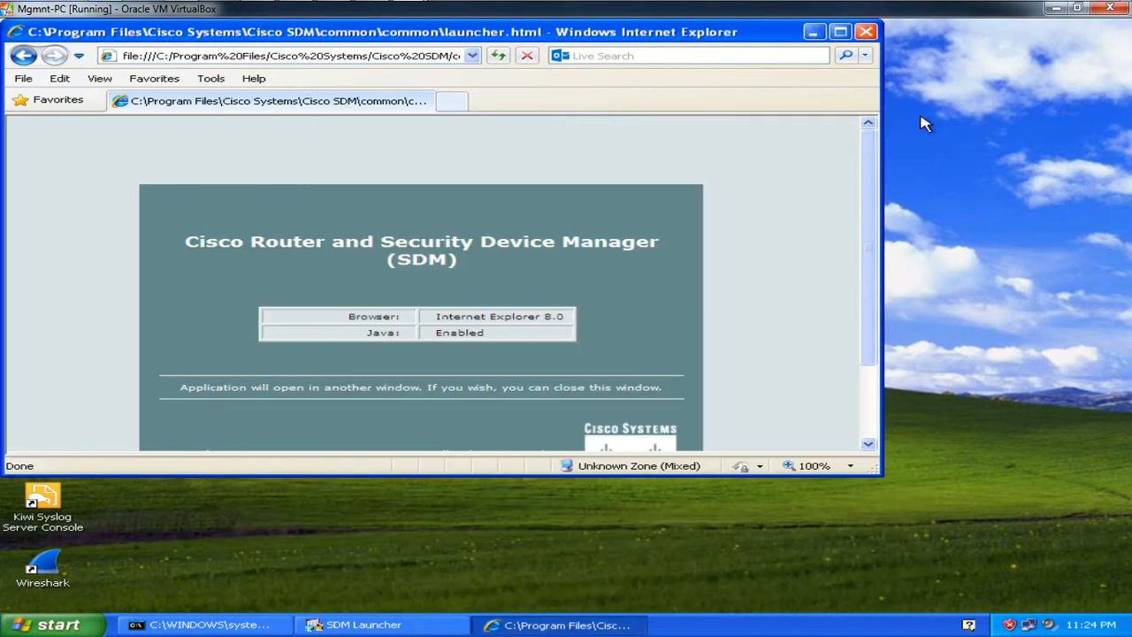
pyautogui.click(866, 32)
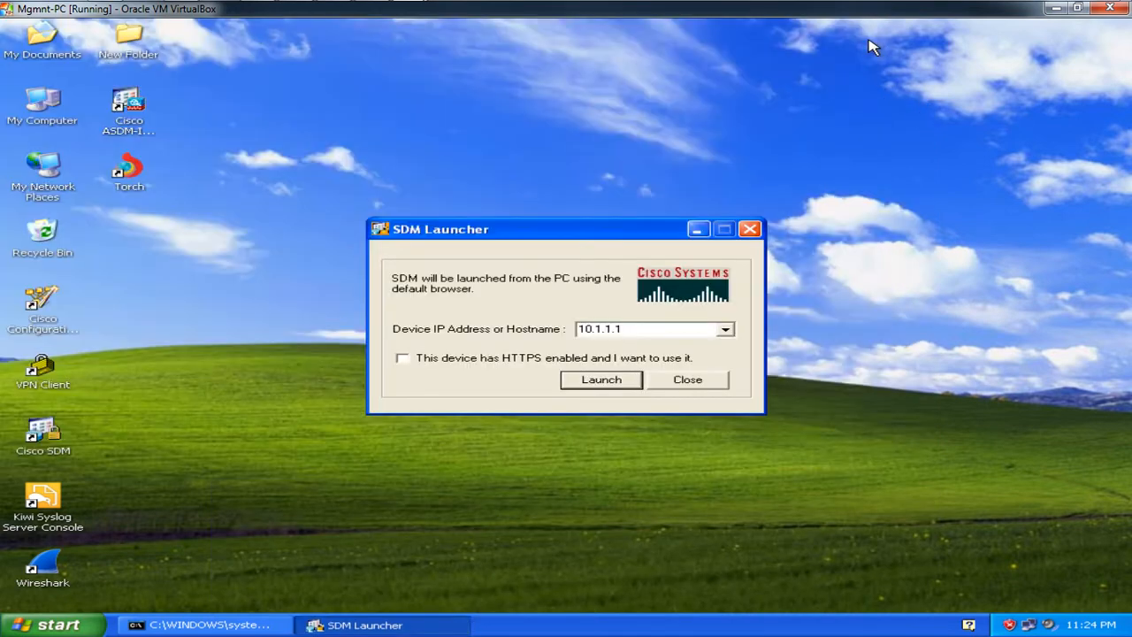
pyautogui.click(687, 380)
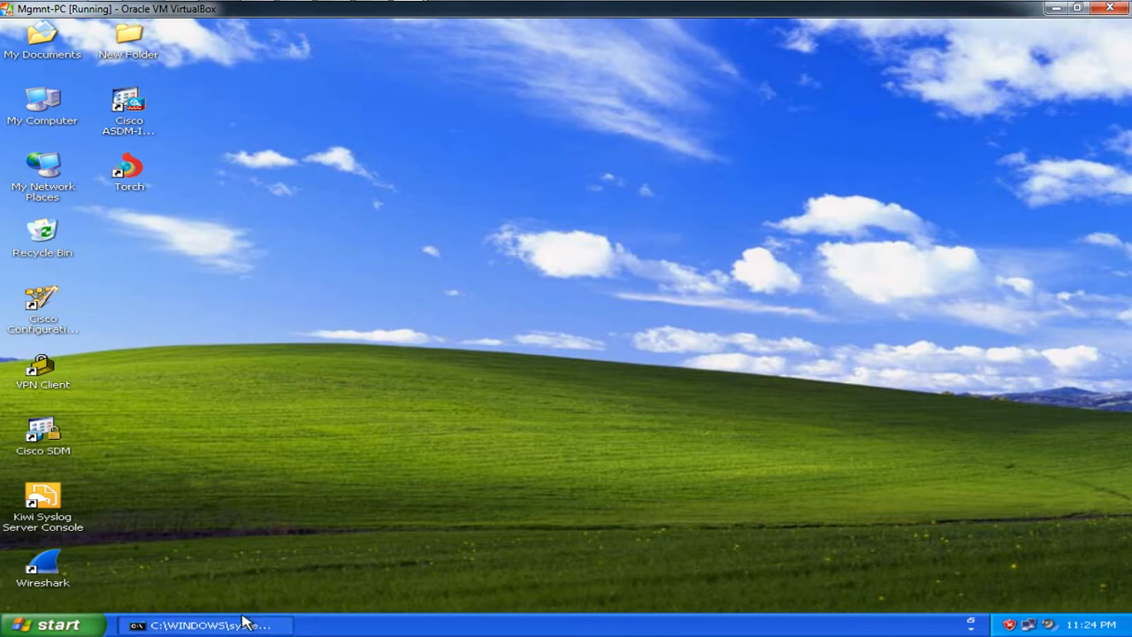
pyautogui.click(1055, 8)
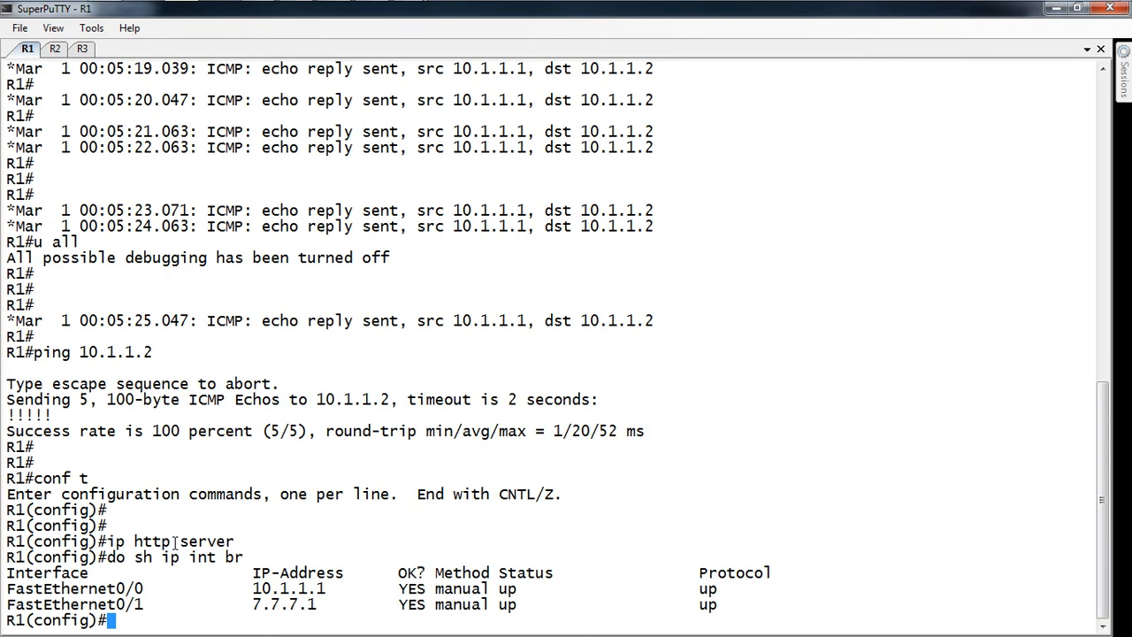
# Step: Copy ip http authentication local from the lab page and run it on R1
pyautogui.press('Return')
pyautogui.press('Return')
pyautogui.hotkey('alt', 'Tab')
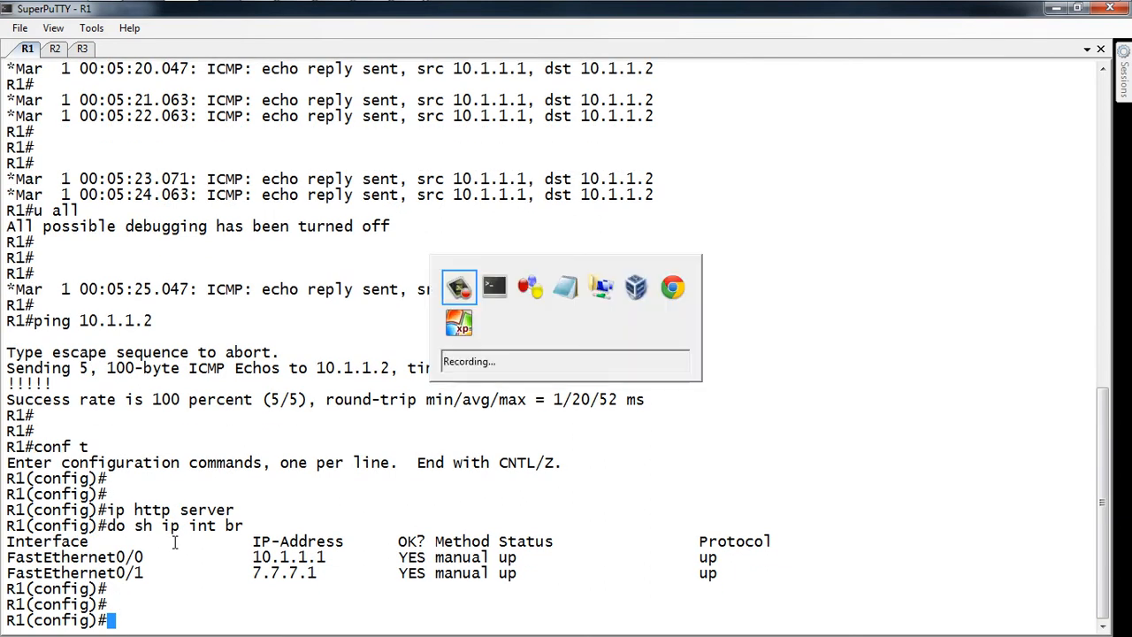
pyautogui.hotkey('alt', 'Tab')
pyautogui.hotkey('alt', 'Tab')
pyautogui.hotkey('alt', 'Tab')
pyautogui.hotkey('alt', 'Tab')
pyautogui.hotkey('alt', 'Tab')
pyautogui.hotkey('alt', 'Tab')
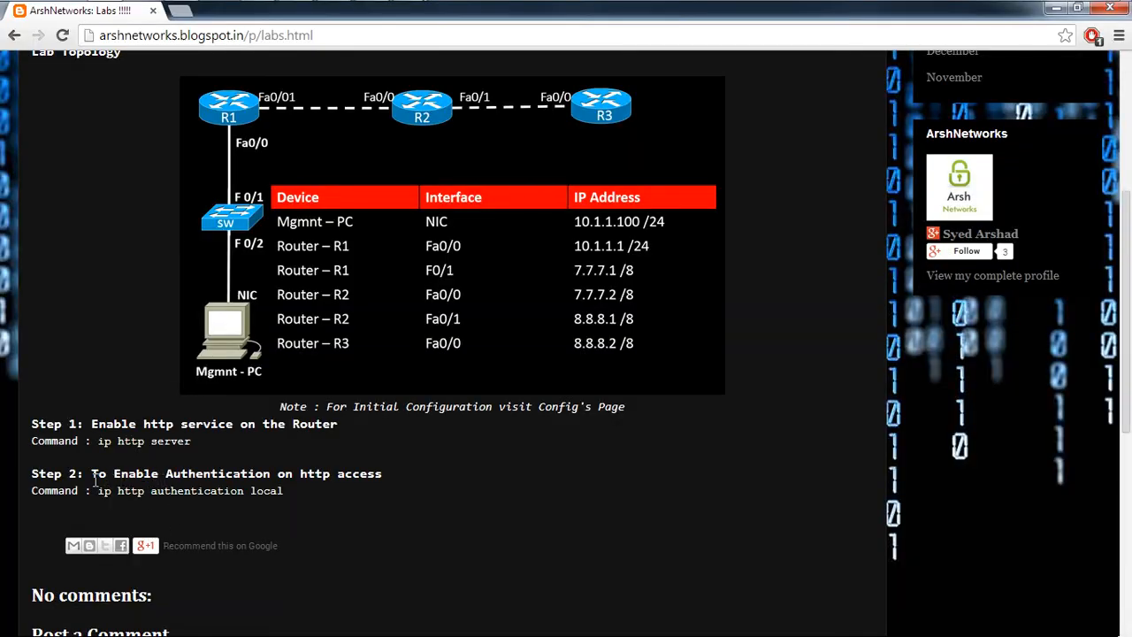
pyautogui.moveTo(97, 490); pyautogui.dragTo(283, 492)
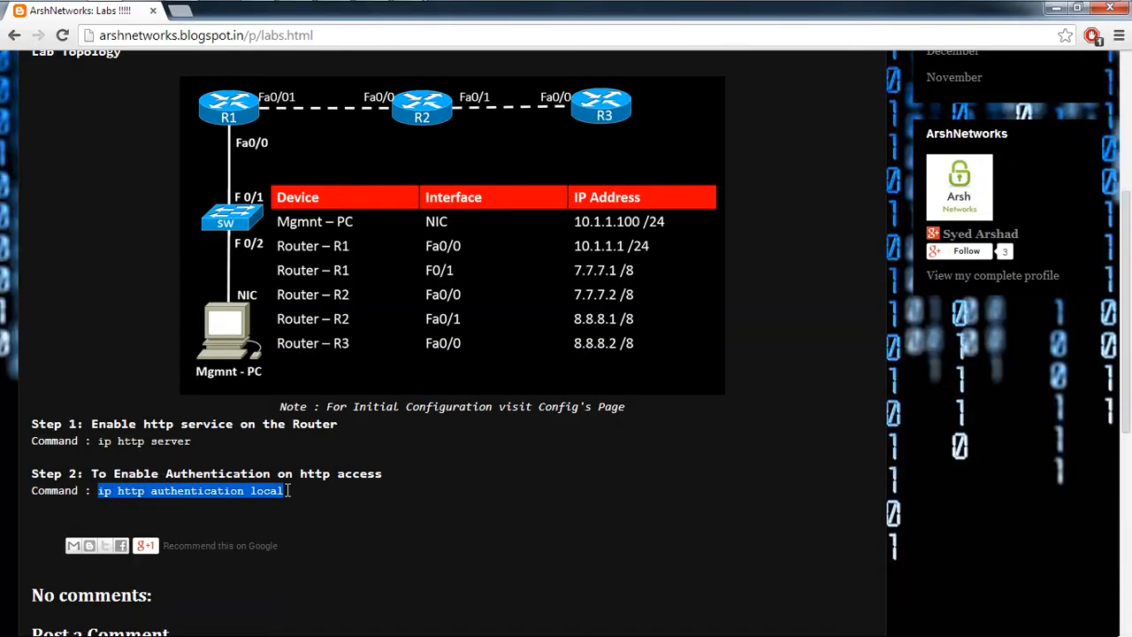
pyautogui.rightClick(245, 493)
pyautogui.click(257, 500)
pyautogui.hotkey('alt', 'Tab')
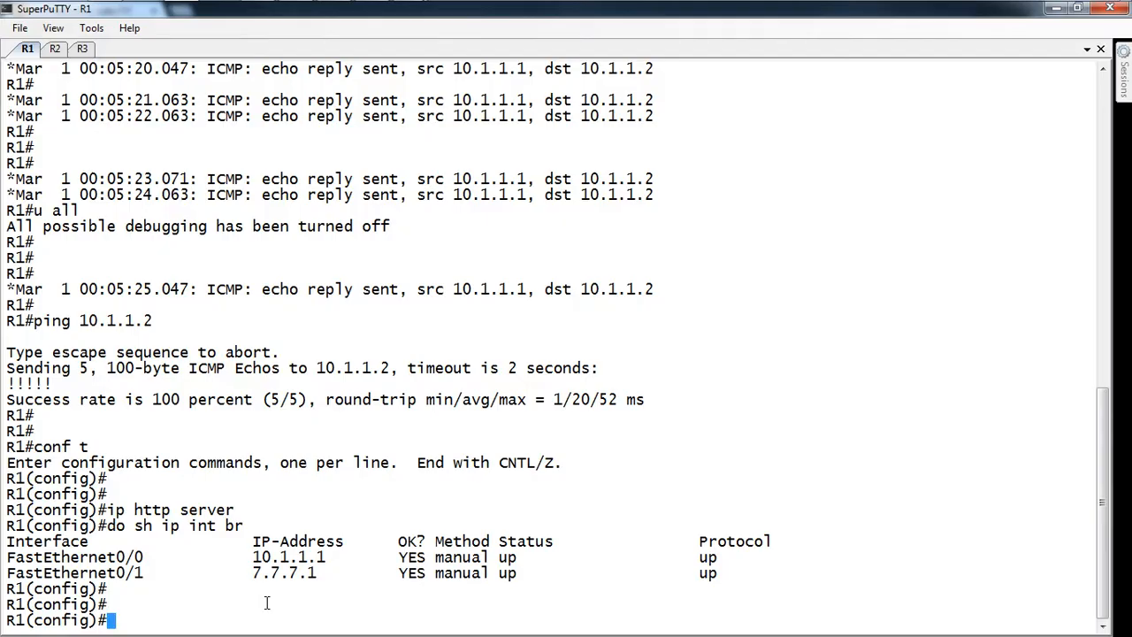
pyautogui.rightClick(266, 602)
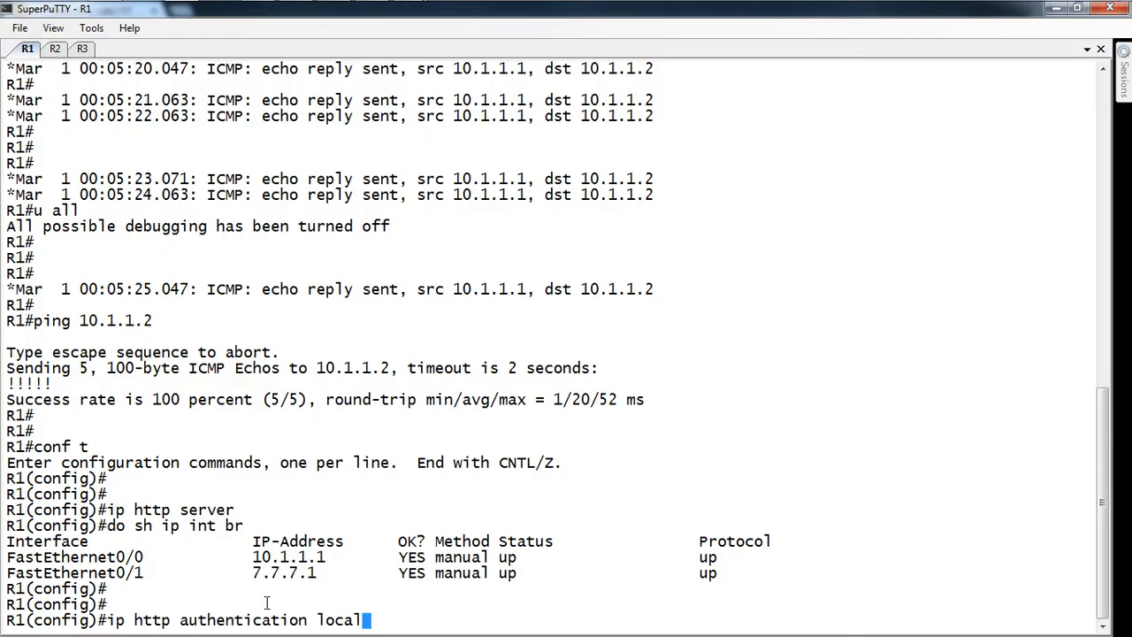
pyautogui.press('Return')
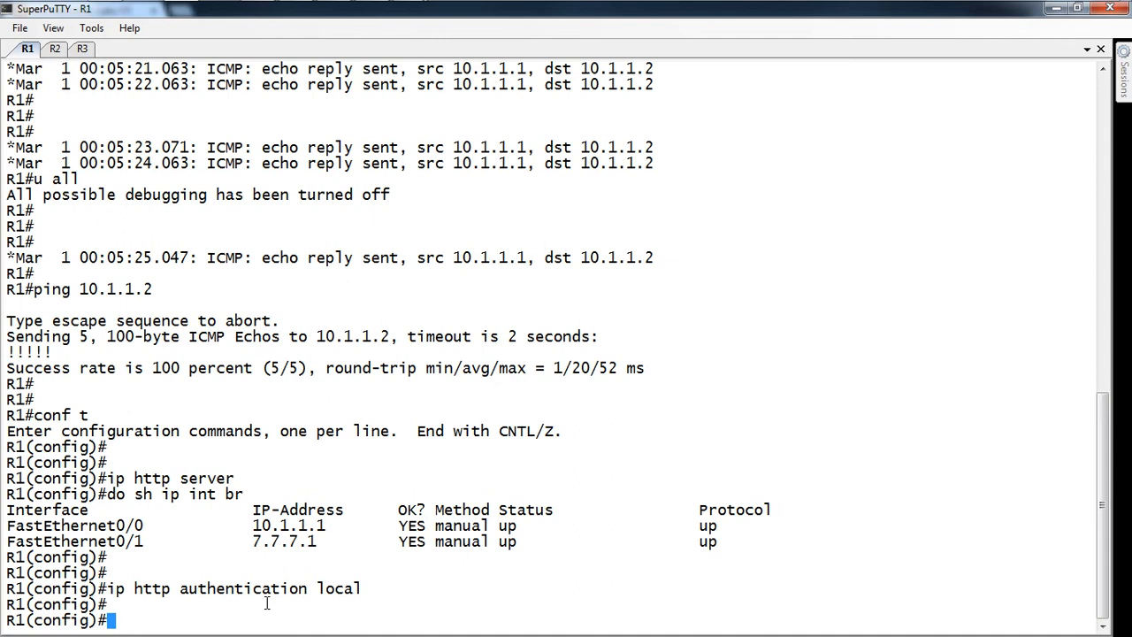
# Step: Create a local user account on R1 with privilege 15 and a password
pyautogui.doubleClick(338, 588)
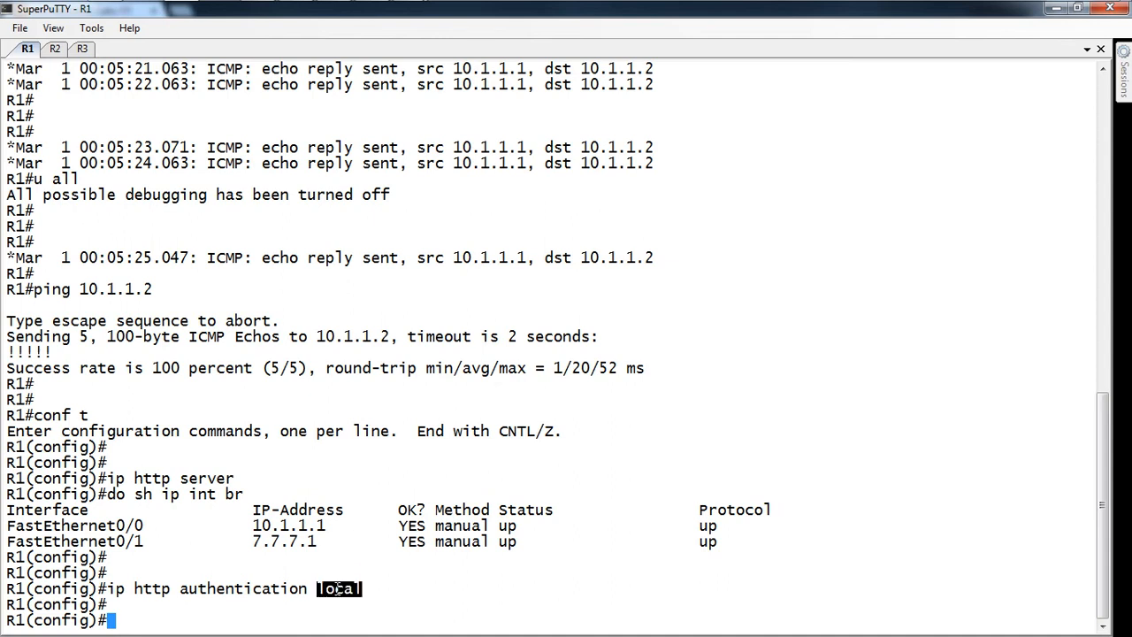
pyautogui.click(337, 612)
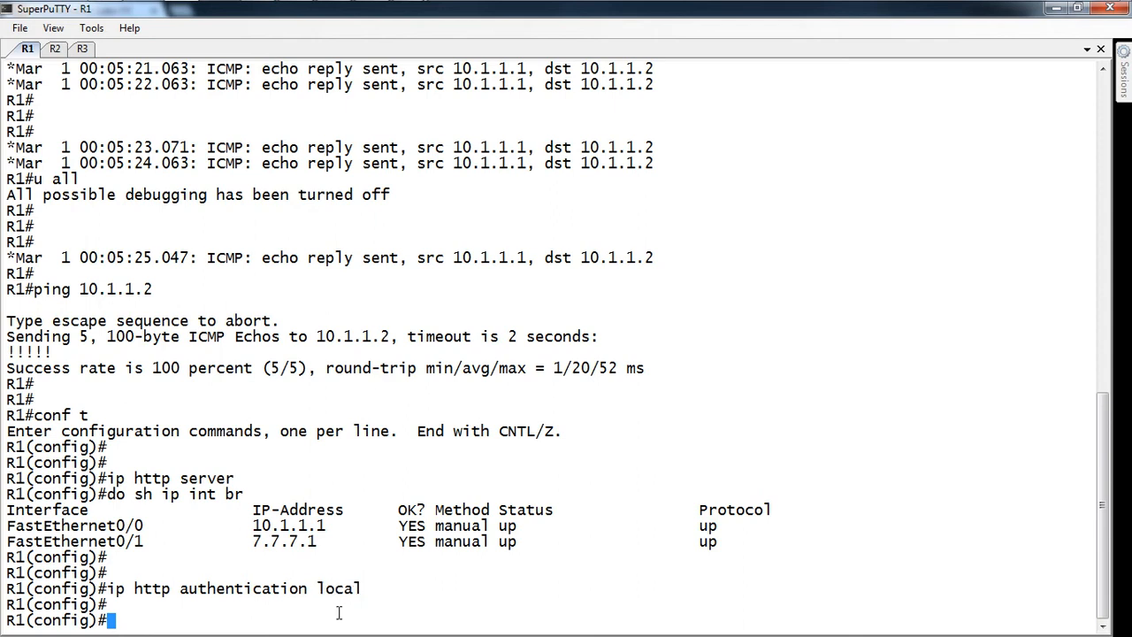
pyautogui.press('Return')
pyautogui.press('Return')
pyautogui.write('userna')
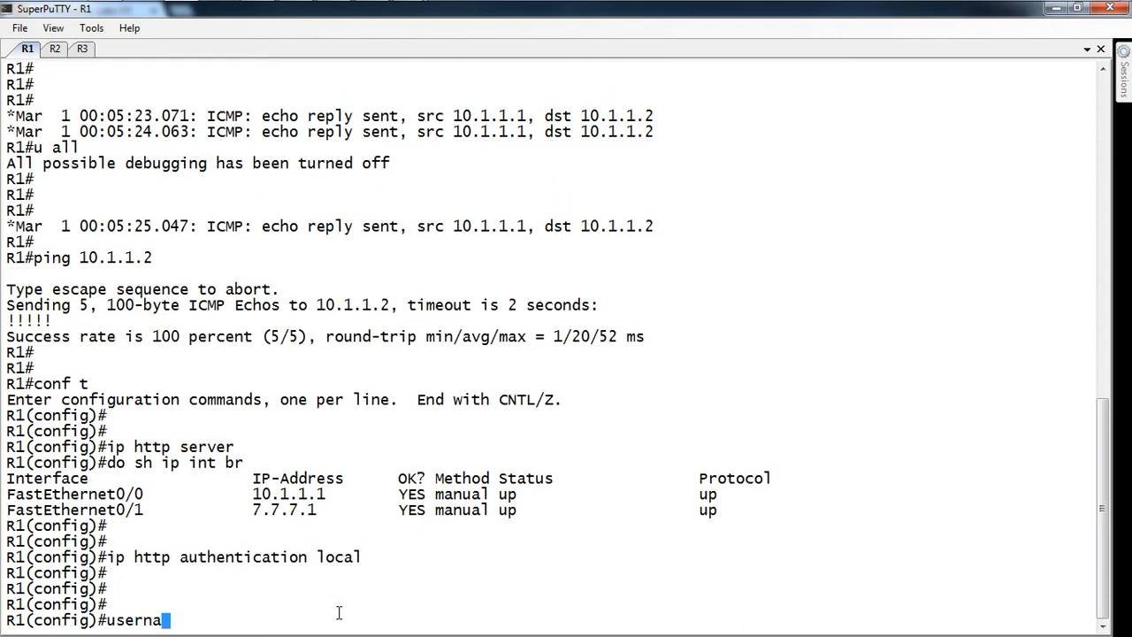
pyautogui.write('me arshad pr')
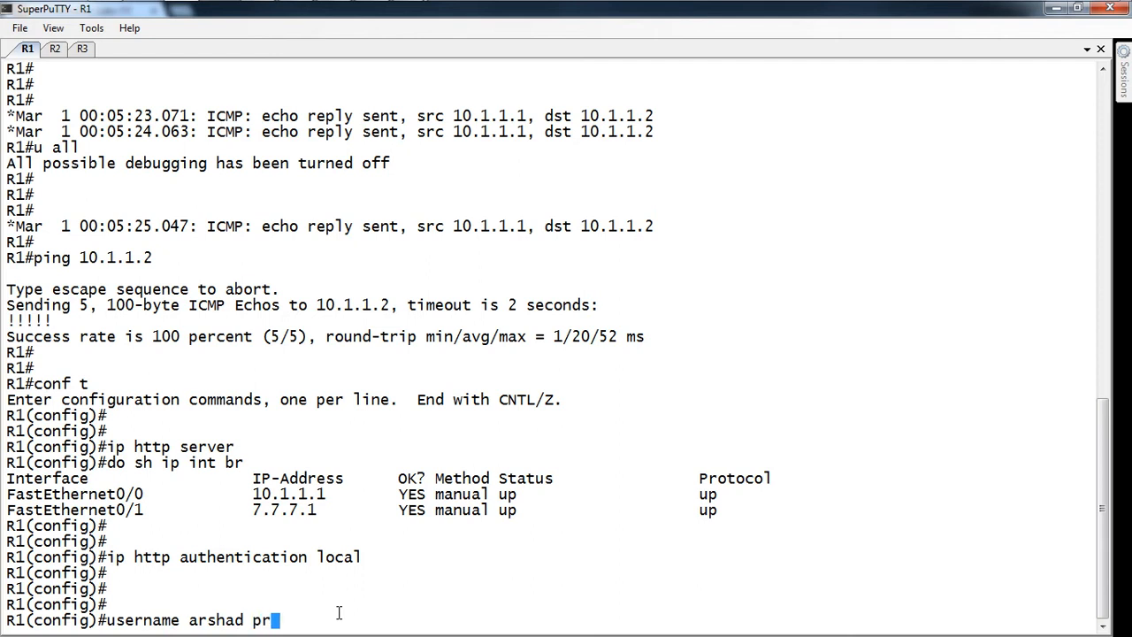
pyautogui.write('ivilege 1')
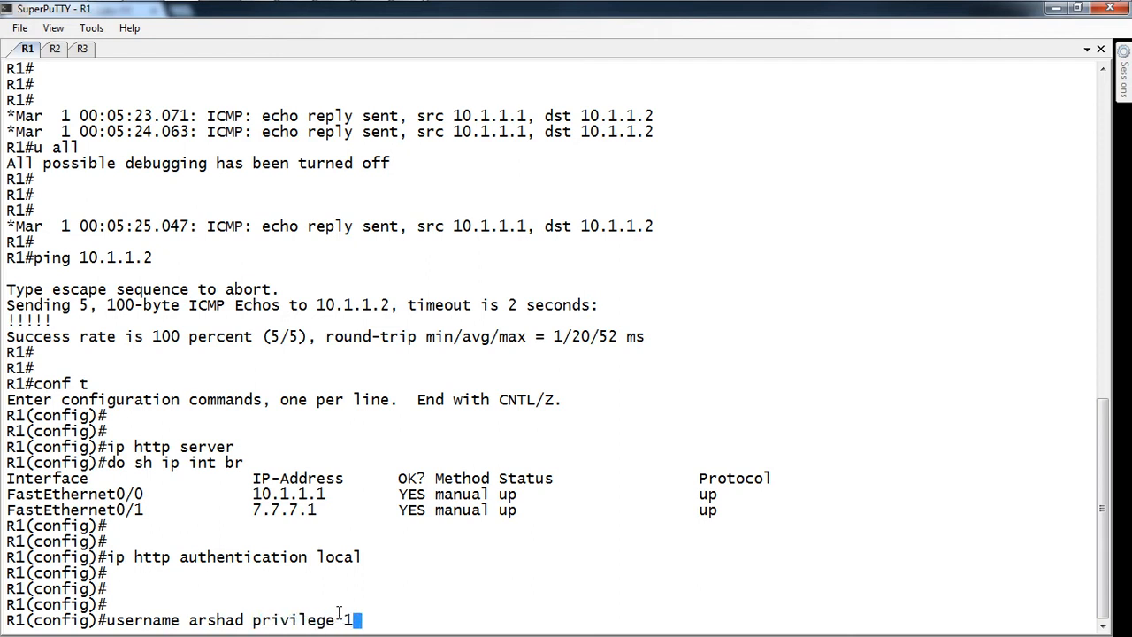
pyautogui.write('5 password c')
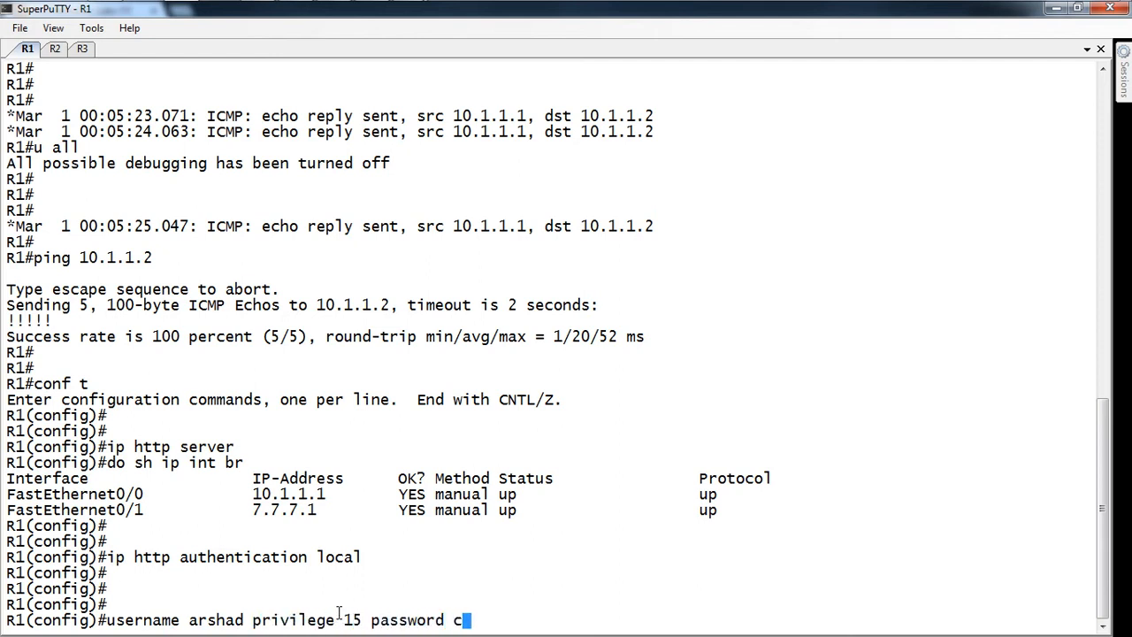
pyautogui.write('isco123')
pyautogui.press('Return')
pyautogui.press('Return')
pyautogui.press('Return')
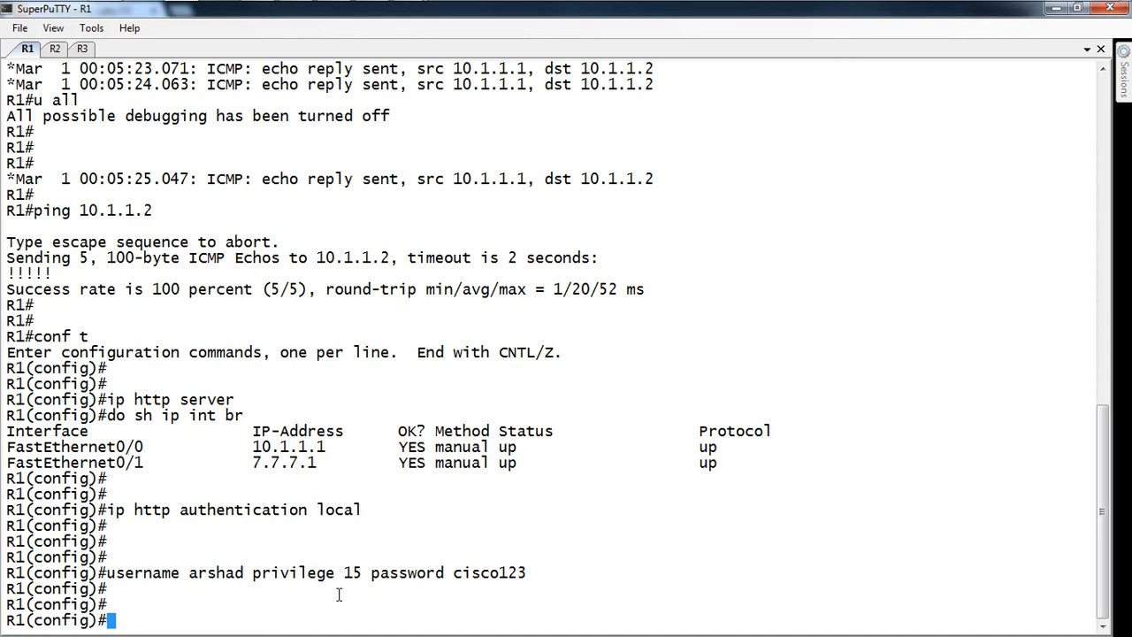
# Step: Add a second local user 'dummy' at privilege level 10 with the same password
pyautogui.press('Return')
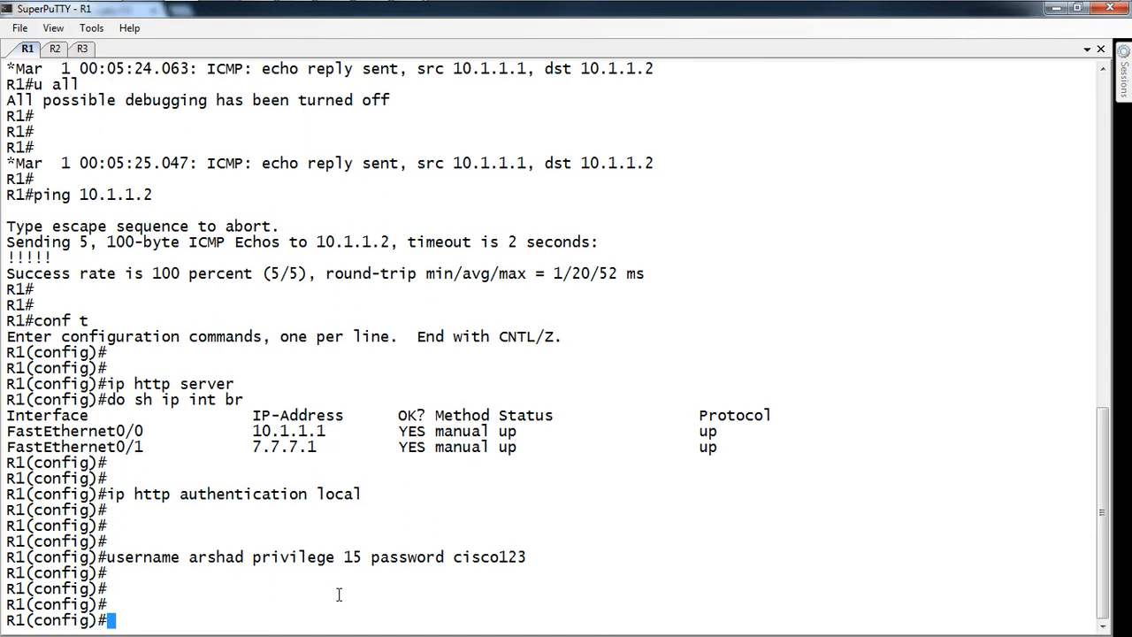
pyautogui.write('dt')
pyautogui.press('BackSpace')
pyautogui.press('BackSpace')
pyautogui.press('Up')
pyautogui.press('Left')
pyautogui.press('Left')
pyautogui.press('Left')
pyautogui.press('Left')
pyautogui.press('Left')
pyautogui.press('Left')
pyautogui.press('Left')
pyautogui.press('Left')
pyautogui.press('Left')
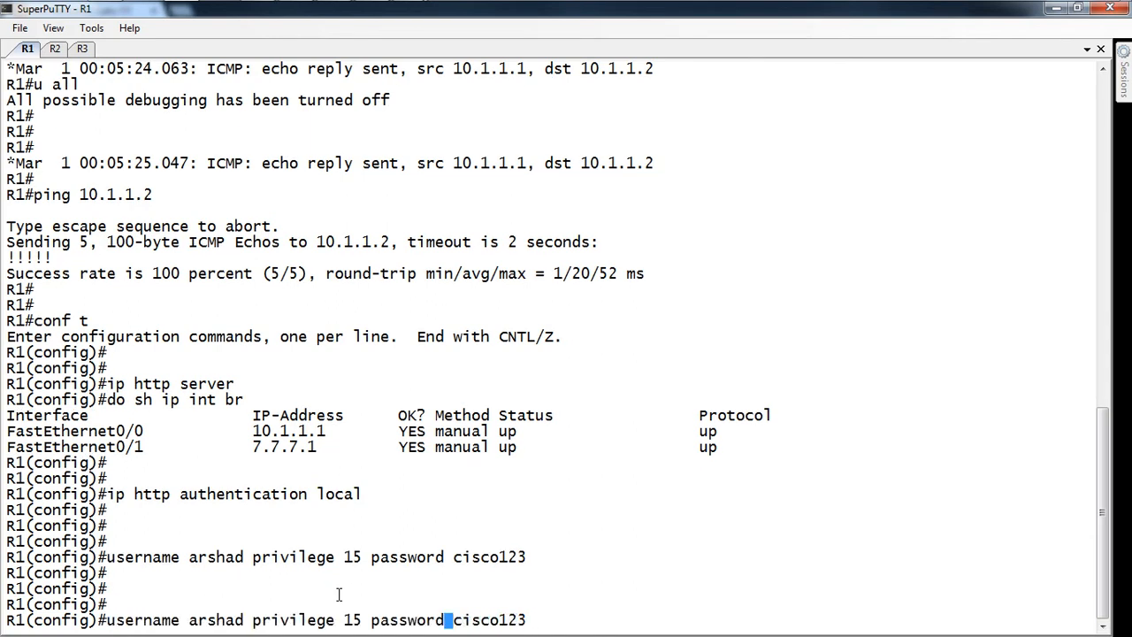
pyautogui.press('Left')
pyautogui.press('Left')
pyautogui.press('Left')
pyautogui.press('Left')
pyautogui.press('Left')
pyautogui.press('Left')
pyautogui.press('Left')
pyautogui.press('Left')
pyautogui.press('Left')
pyautogui.press('BackSpace')
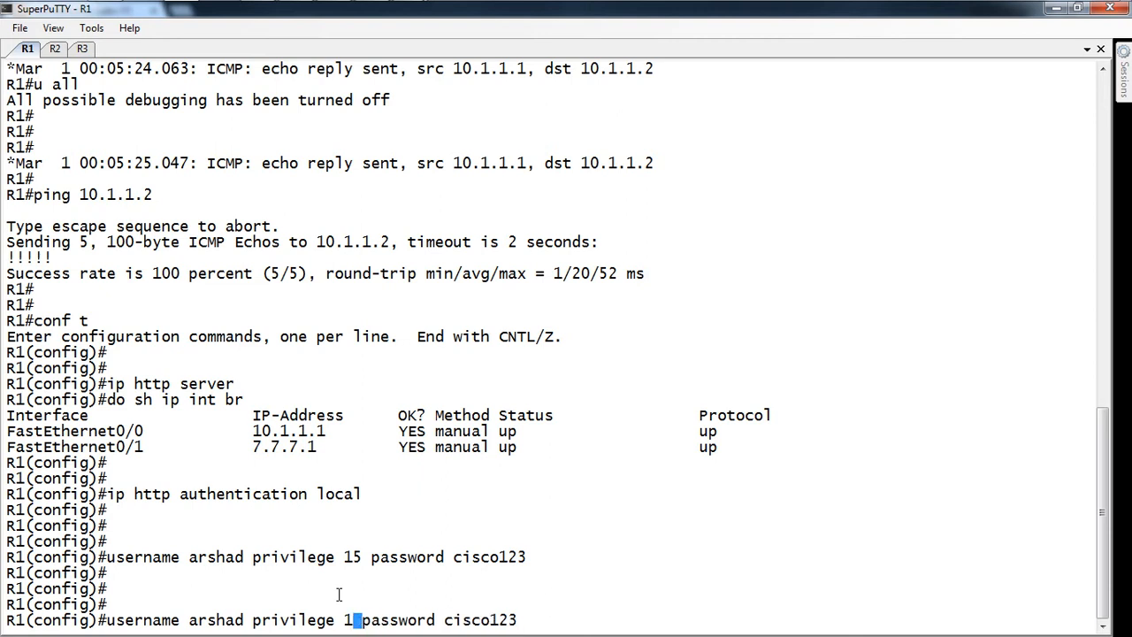
pyautogui.write('0')
pyautogui.press('Left')
pyautogui.press('Left')
pyautogui.press('Left')
pyautogui.press('Left')
pyautogui.press('Left')
pyautogui.press('Left')
pyautogui.press('Left')
pyautogui.press('Left')
pyautogui.press('Left')
pyautogui.press('Left')
pyautogui.press('Left')
pyautogui.press('Left')
pyautogui.press('Left')
pyautogui.press('Left')
pyautogui.press('Left')
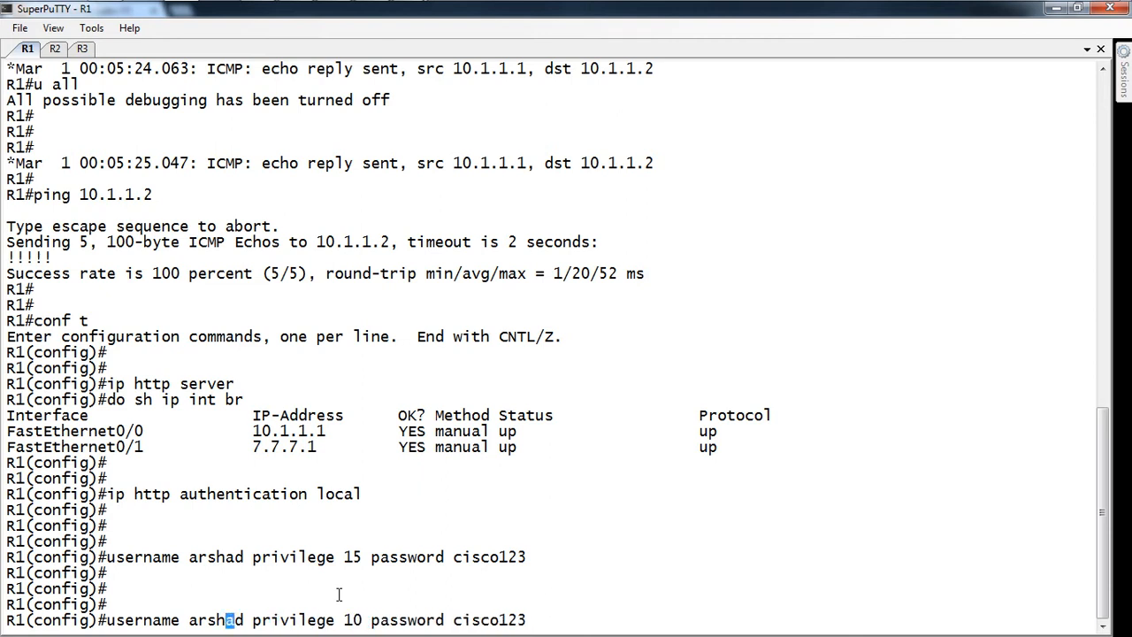
pyautogui.press('Right')
pyautogui.press('Right')
pyautogui.press('BackSpace')
pyautogui.press('BackSpace')
pyautogui.press('BackSpace')
pyautogui.press('BackSpace')
pyautogui.press('BackSpace')
pyautogui.press('BackSpace')
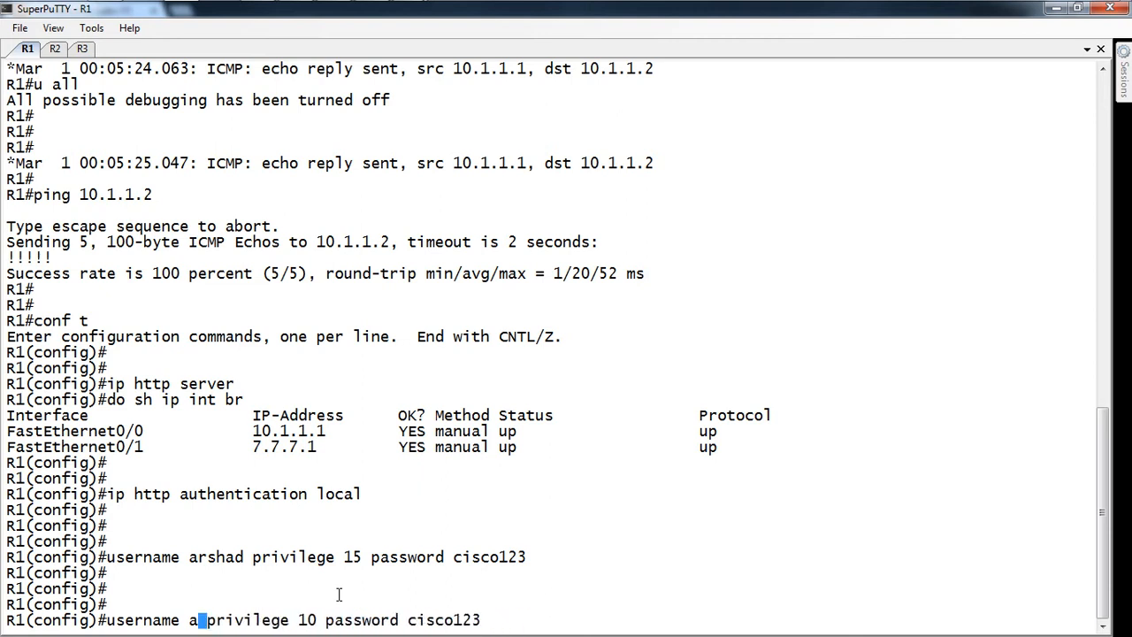
pyautogui.write('d')
pyautogui.hotkey('ctrl', 'e')
pyautogui.press('Left')
pyautogui.press('Left')
pyautogui.press('Left')
pyautogui.press('Left')
pyautogui.press('Left')
pyautogui.press('Left')
pyautogui.press('Left')
pyautogui.press('Left')
pyautogui.press('Left')
pyautogui.press('Left')
pyautogui.press('Left')
pyautogui.press('Left')
pyautogui.press('Left')
pyautogui.press('Left')
pyautogui.press('Left')
pyautogui.press('Left')
pyautogui.press('Left')
pyautogui.press('Left')
pyautogui.press('Left')
pyautogui.press('Left')
pyautogui.write('ummy')
pyautogui.press('Return')
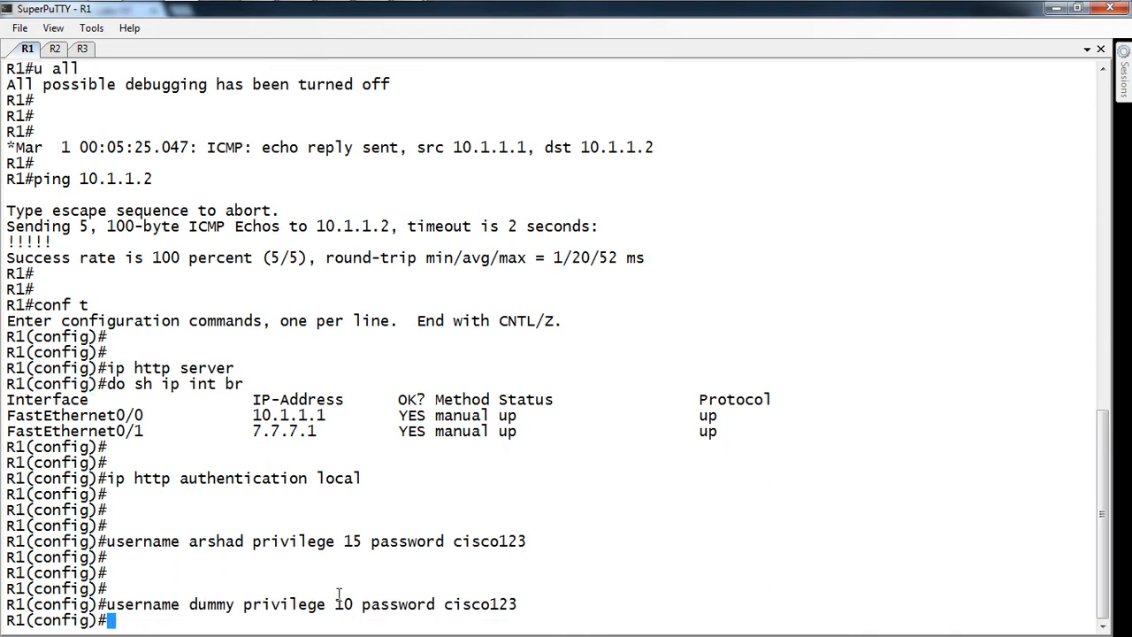
pyautogui.hotkey('alt', 'Tab')
pyautogui.hotkey('alt', 'Tab')
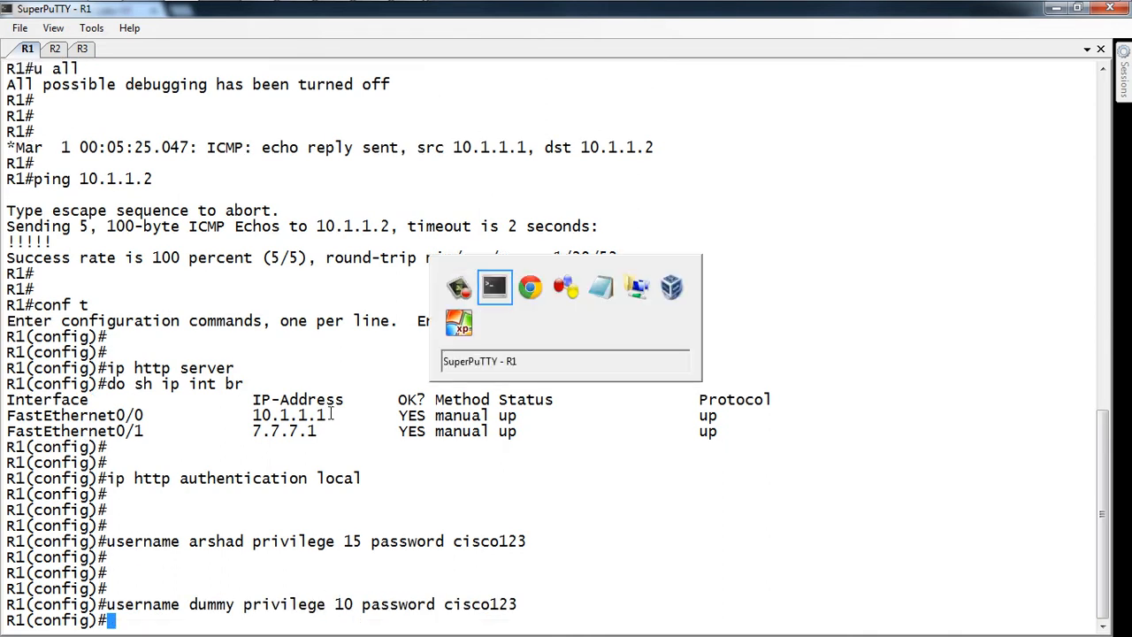
pyautogui.hotkey('alt', 'Tab')
pyautogui.hotkey('alt', 'Tab')
pyautogui.hotkey('alt', 'Tab')
pyautogui.hotkey('alt', 'Tab')
pyautogui.hotkey('alt', 'Tab')
pyautogui.hotkey('alt', 'Tab')
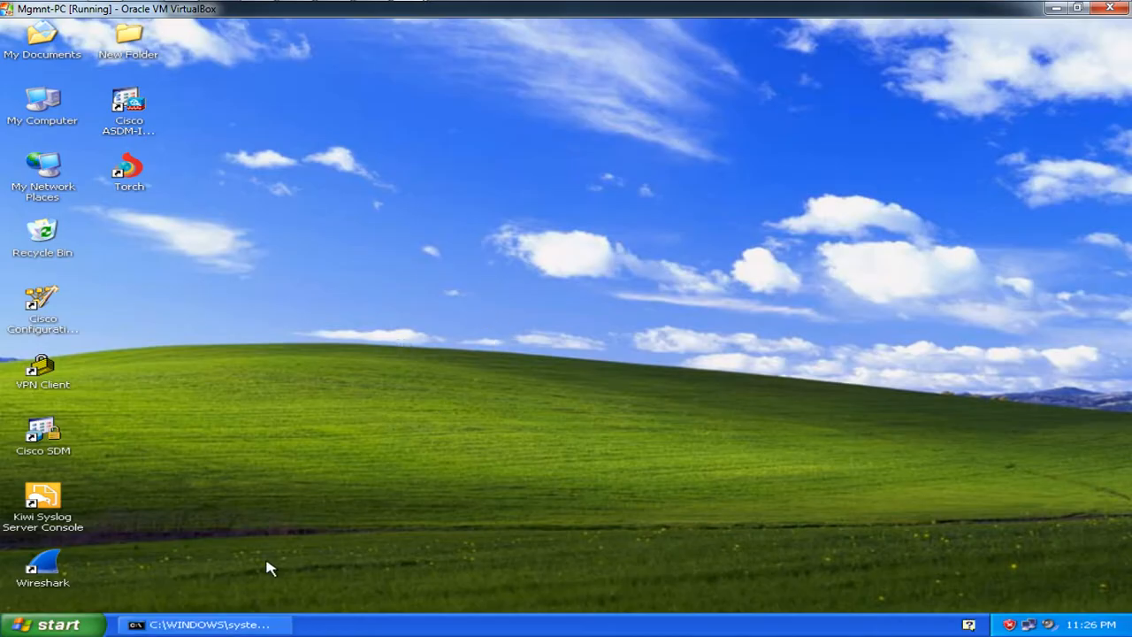
# Step: Start the SDM launcher and launch it against 10.1.1.1
pyautogui.doubleClick(55, 435)
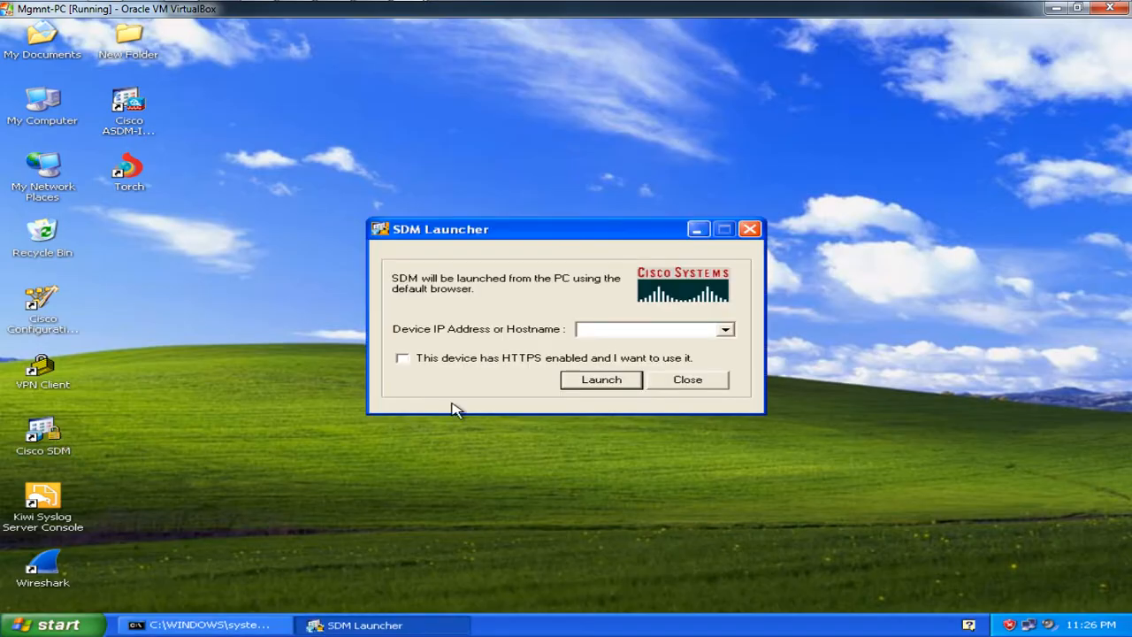
pyautogui.click(621, 331)
pyautogui.write('10.1.1.1')
pyautogui.press('Return')
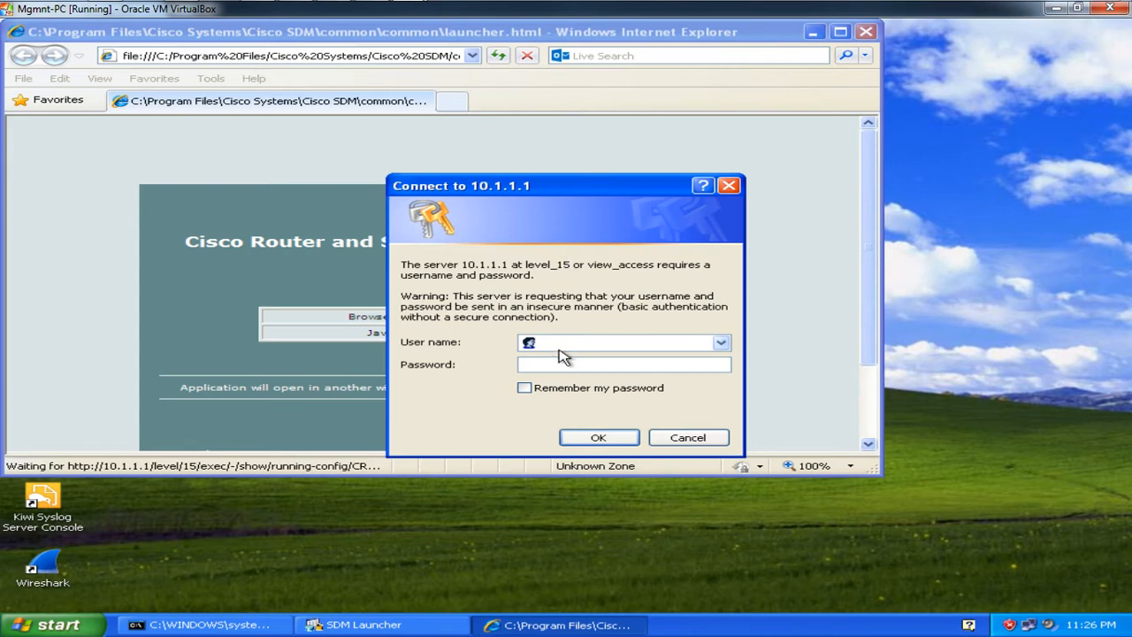
# Step: Log in at both SDM prompts with the privilege-15 user, then close the launcher browser window
pyautogui.write('dummy')
pyautogui.press('Return')
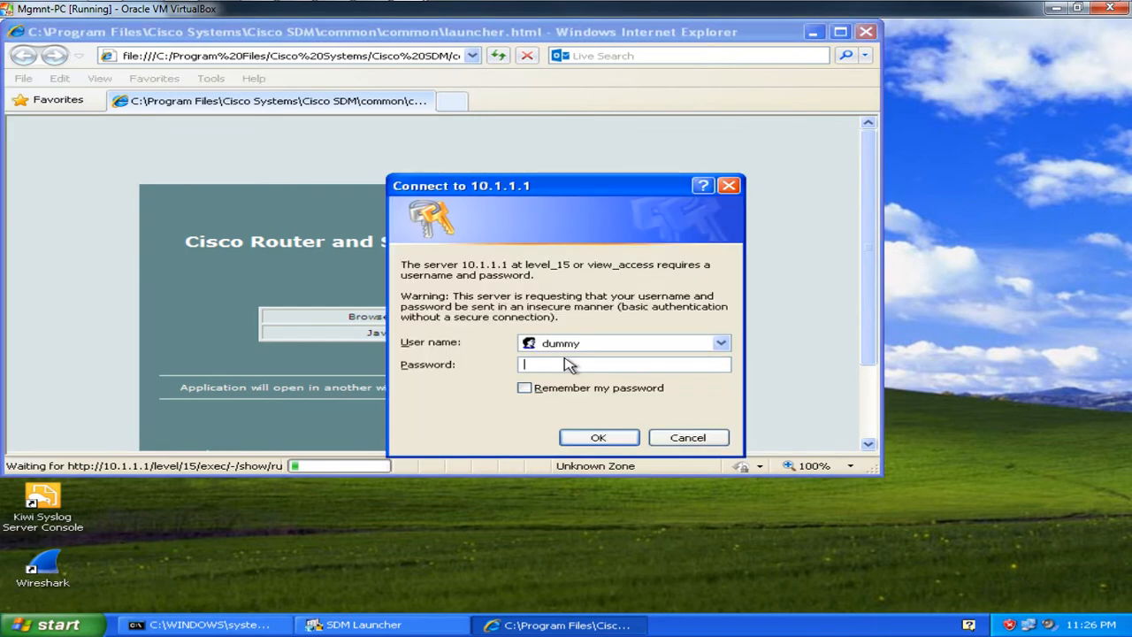
pyautogui.doubleClick(582, 342)
pyautogui.write('ar')
pyautogui.press('Return')
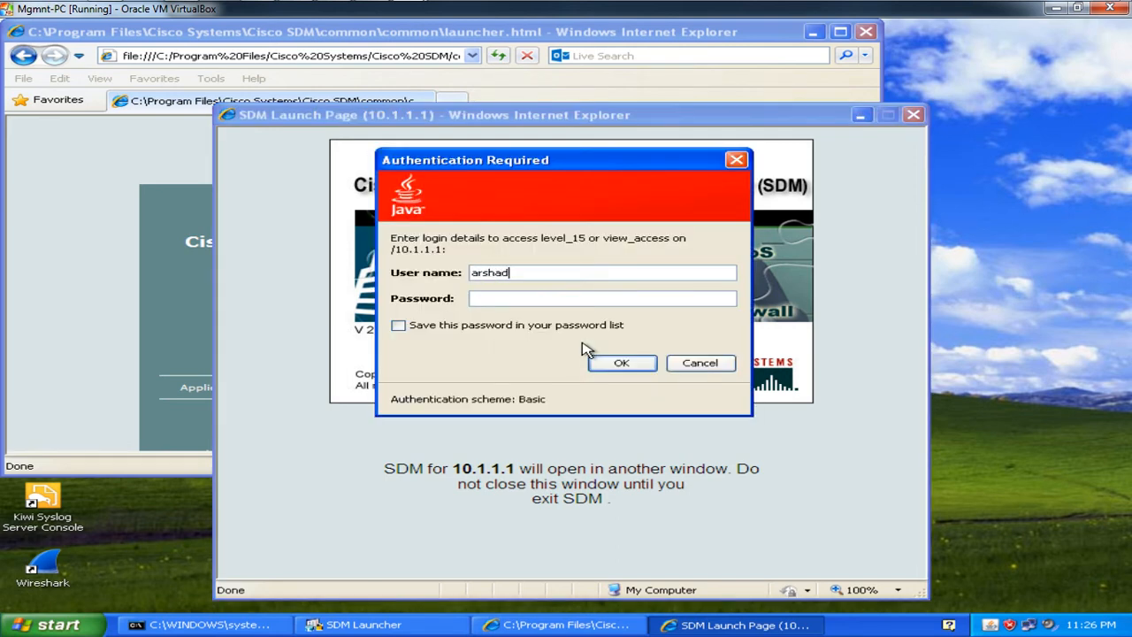
pyautogui.write('isco123')
pyautogui.press('Return')
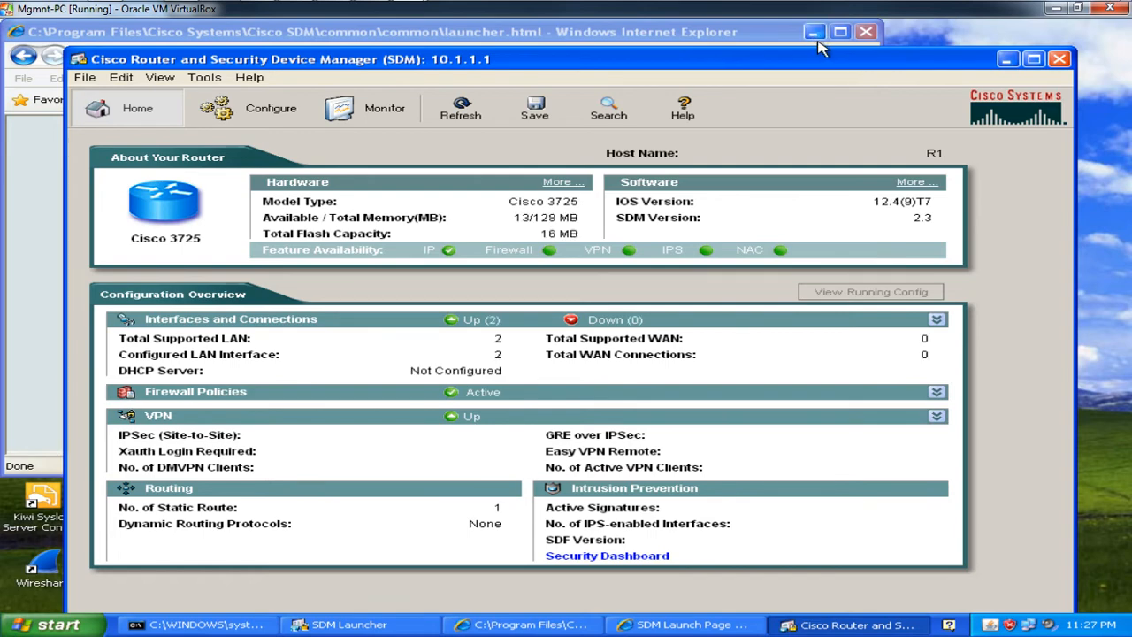
pyautogui.click(871, 39)
pyautogui.click(871, 40)
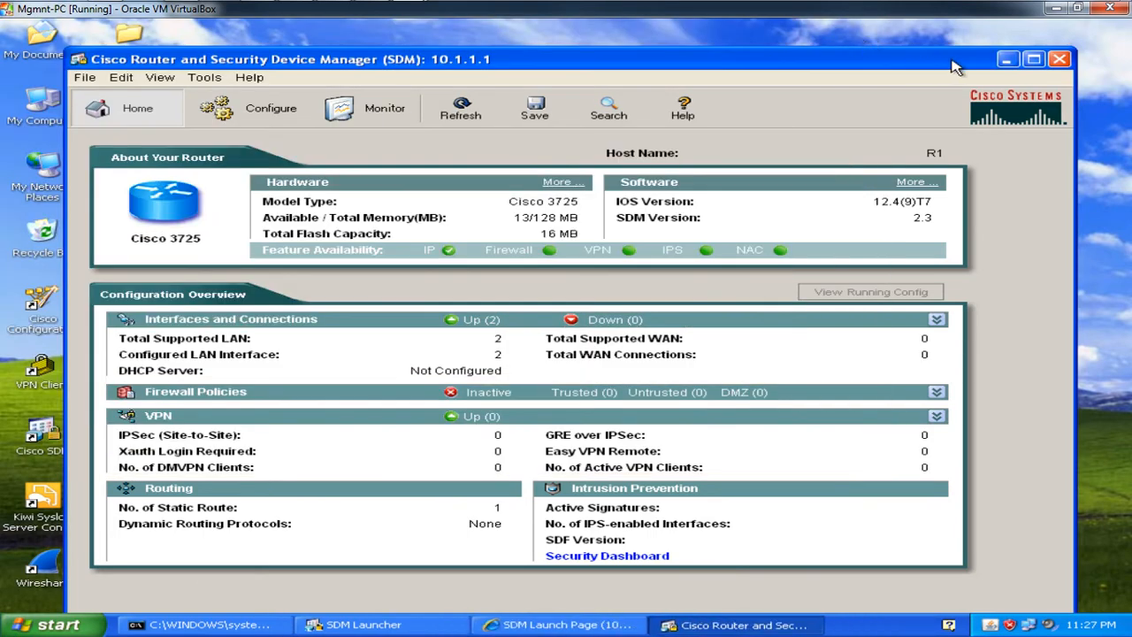
# Step: Enable the HTTP server on R2 with ip http server
pyautogui.click(1039, 69)
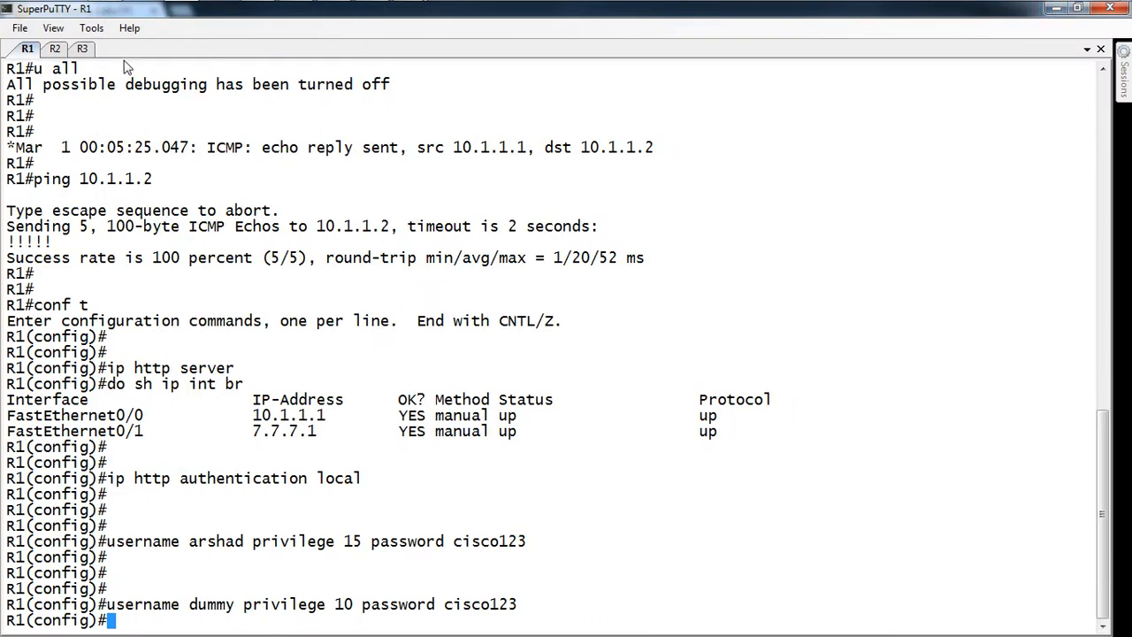
pyautogui.click(59, 51)
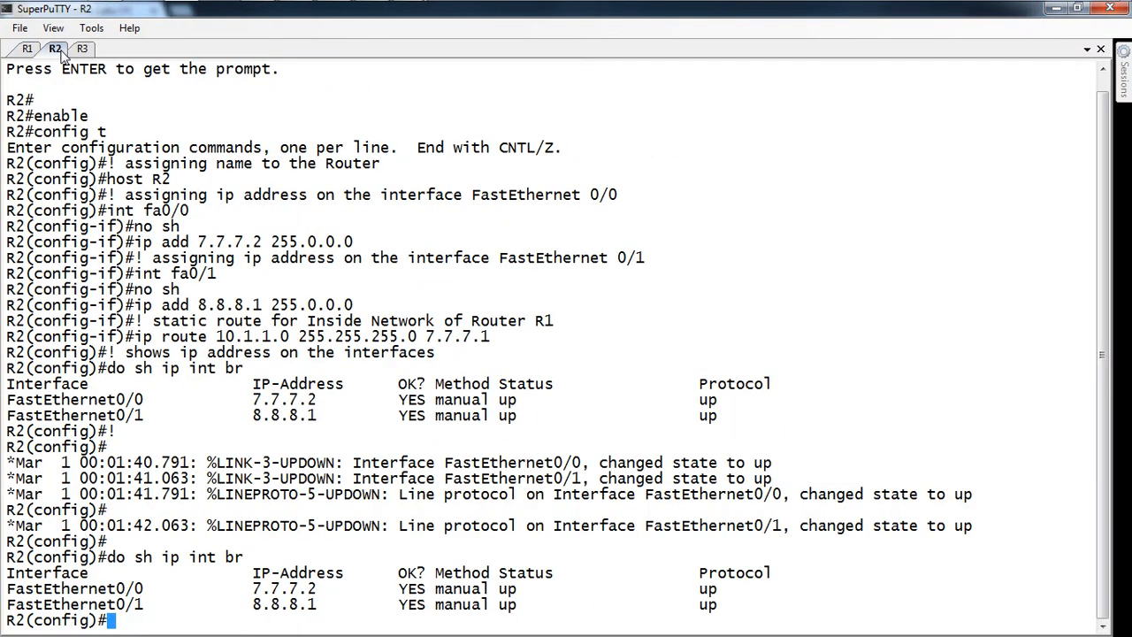
pyautogui.press('Return')
pyautogui.press('Return')
pyautogui.write('ip ')
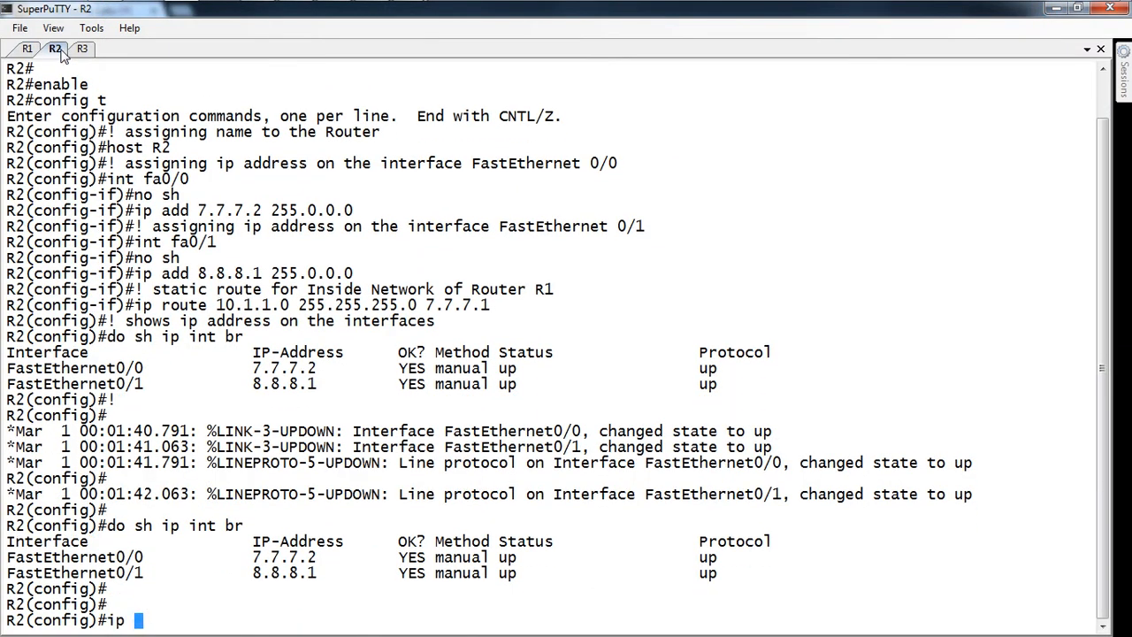
pyautogui.write('http server')
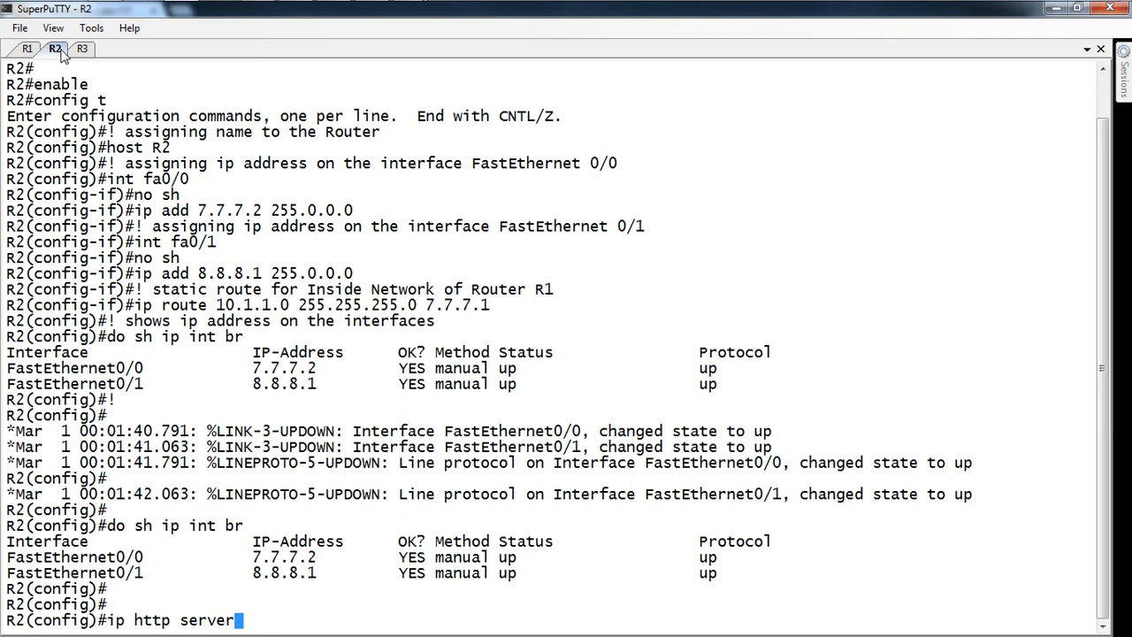
pyautogui.press('Return')
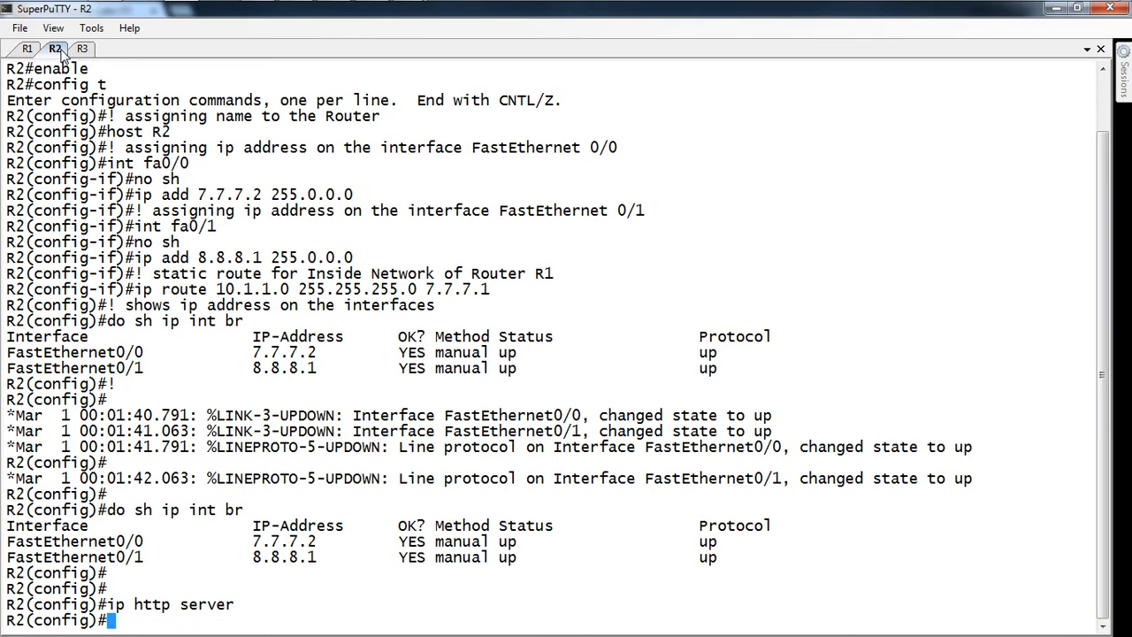
# Step: Enable the HTTP server on R3, then bring the management PC VM back to front
pyautogui.click(81, 50)
pyautogui.press('Return')
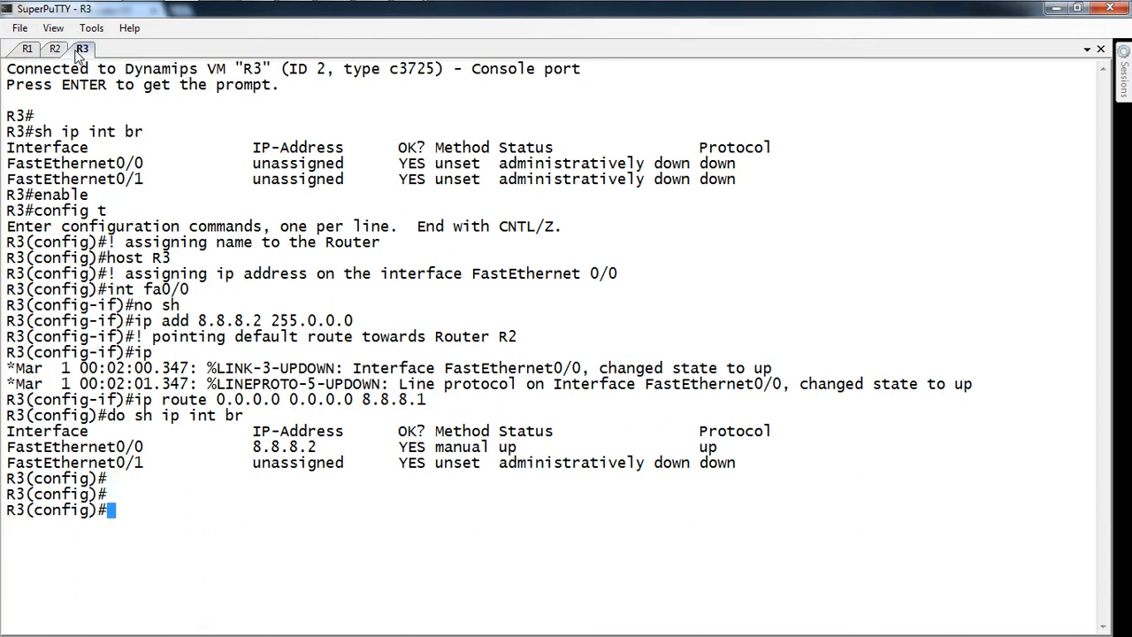
pyautogui.write('ip http server')
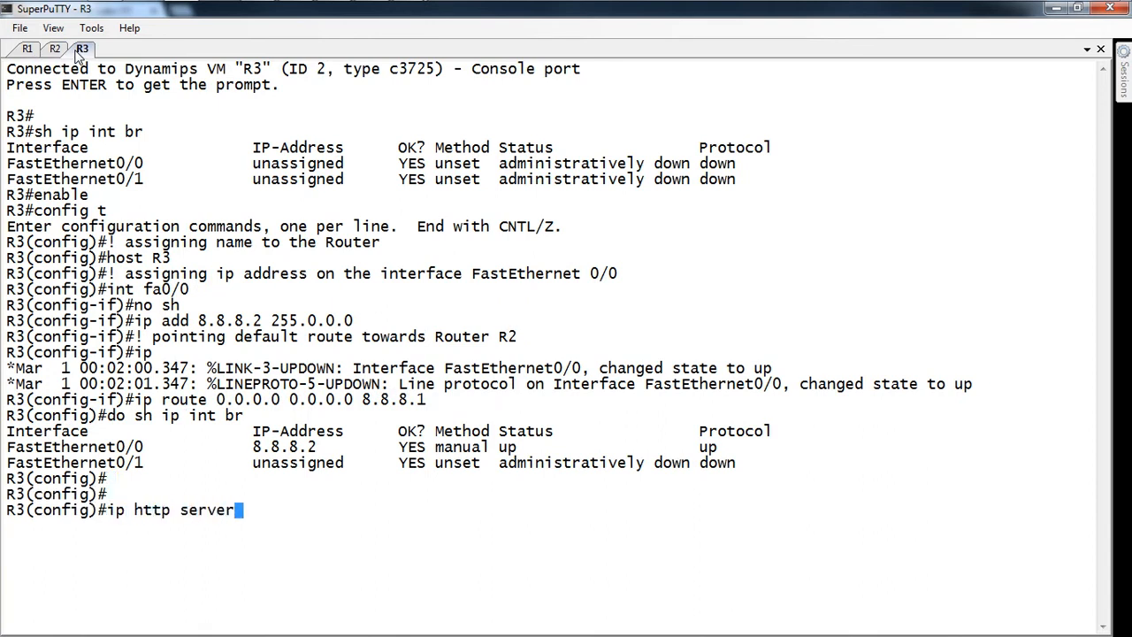
pyautogui.press('Return')
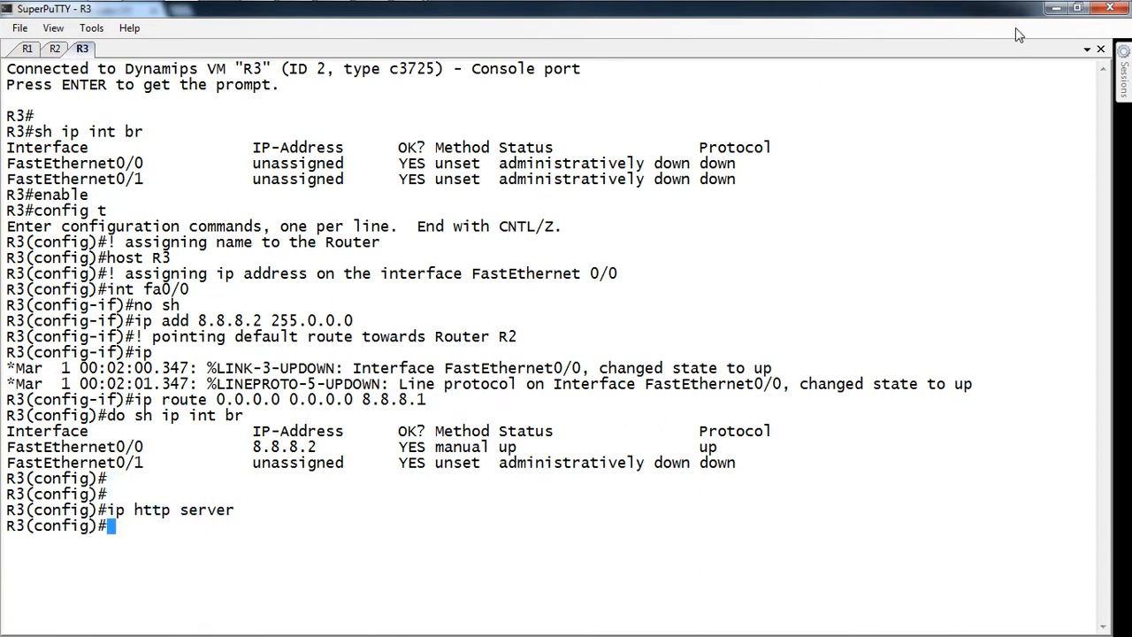
pyautogui.click(1055, 8)
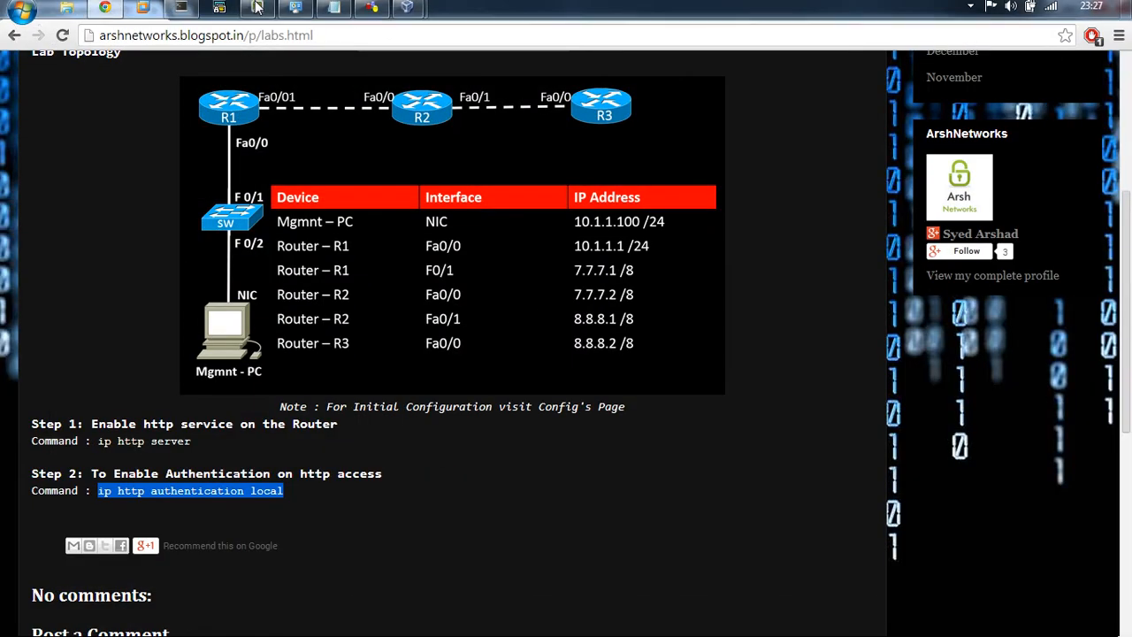
pyautogui.click(406, 12)
pyautogui.click(484, 102)
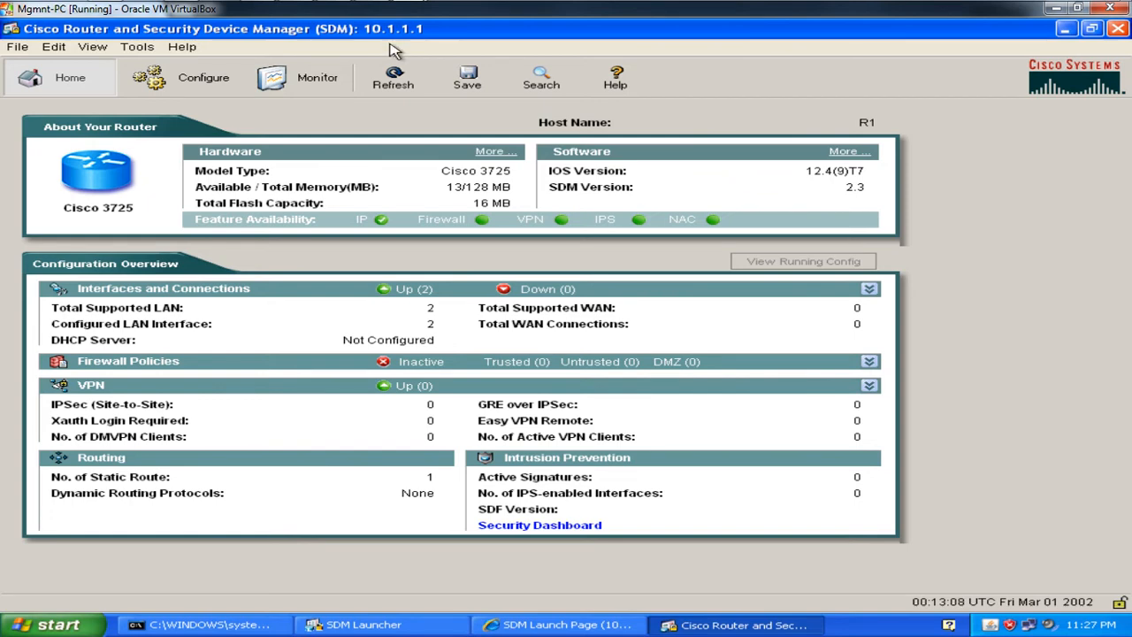
# Step: Minimize the R1 SDM windows and launch an SDM session for R2 at 7.7.7.2
pyautogui.click(1066, 29)
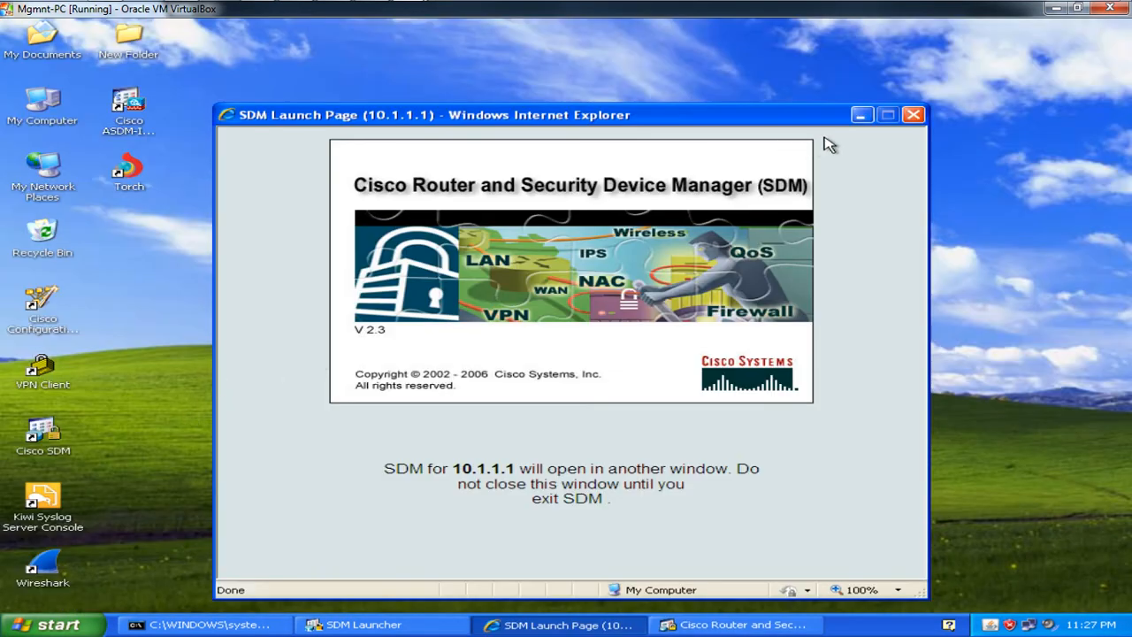
pyautogui.click(861, 116)
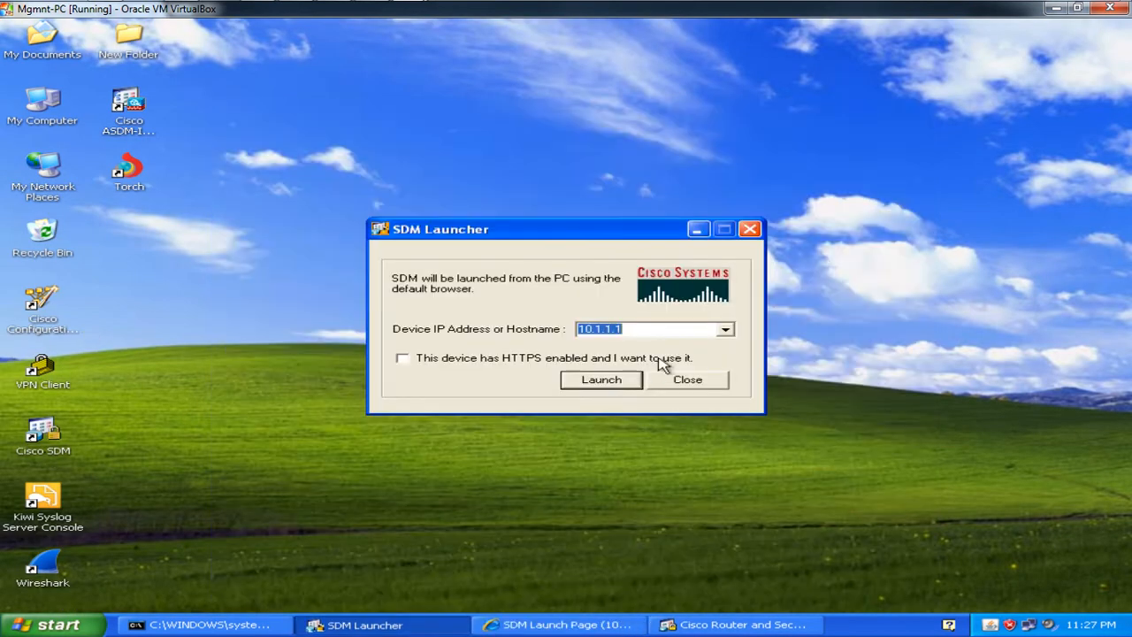
pyautogui.press('BackSpace')
pyautogui.write('7.7.7.2')
pyautogui.click(599, 387)
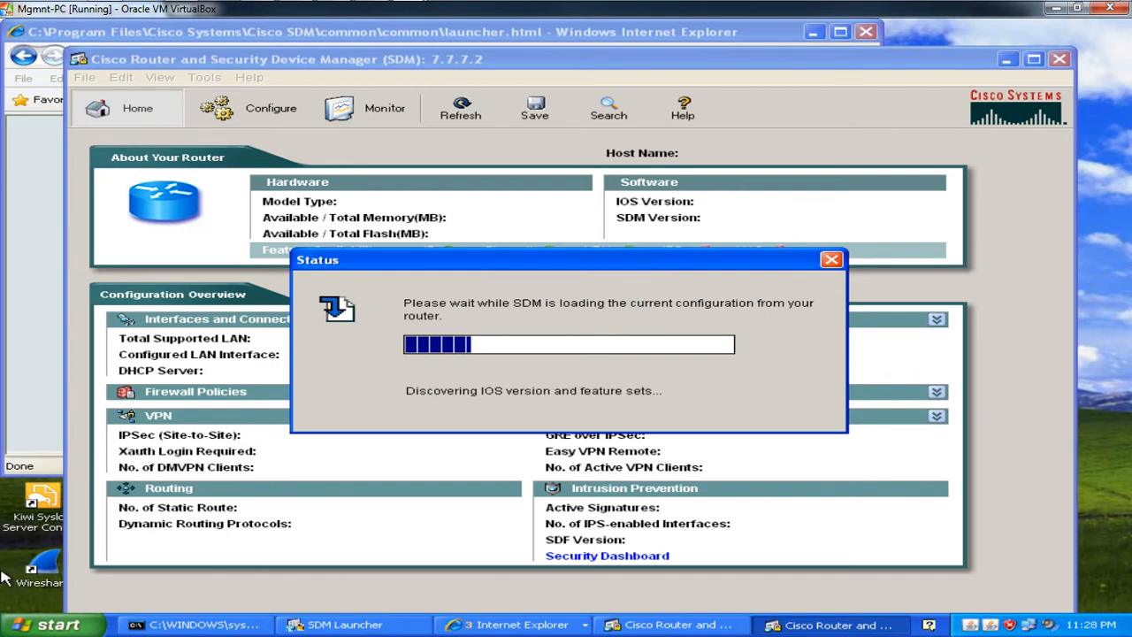
# Step: Launch another SDM session for R3 at 8.8.8.2, maximize R2's window, then bring R3's forward
pyautogui.click(345, 624)
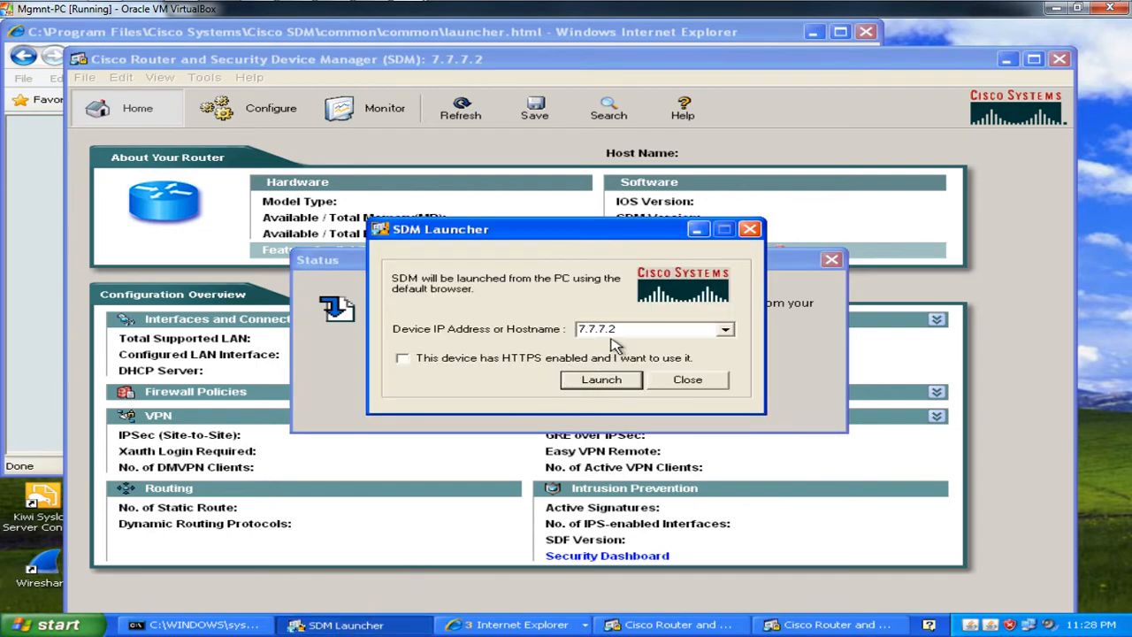
pyautogui.doubleClick(622, 331)
pyautogui.write('8.8.8.2')
pyautogui.click(604, 380)
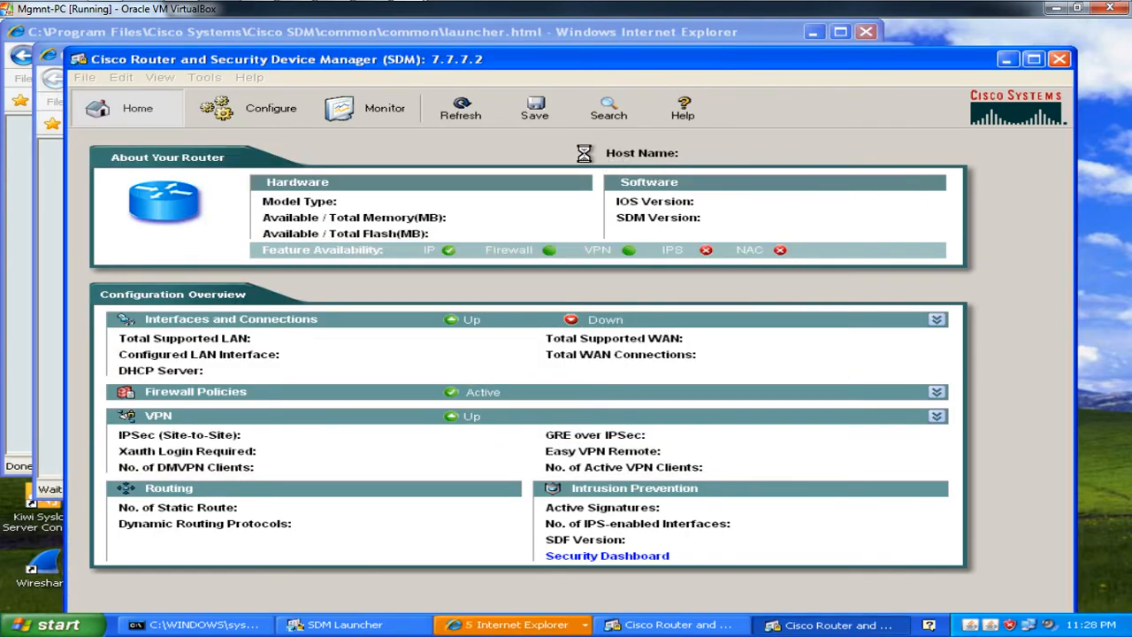
pyautogui.doubleClick(438, 59)
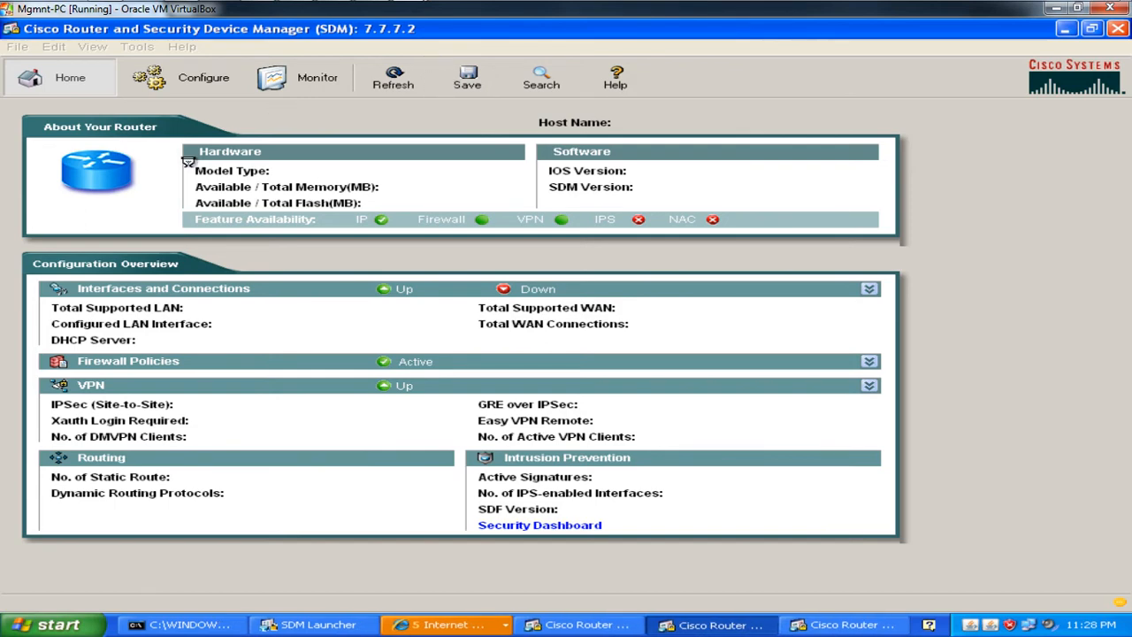
pyautogui.click(822, 625)
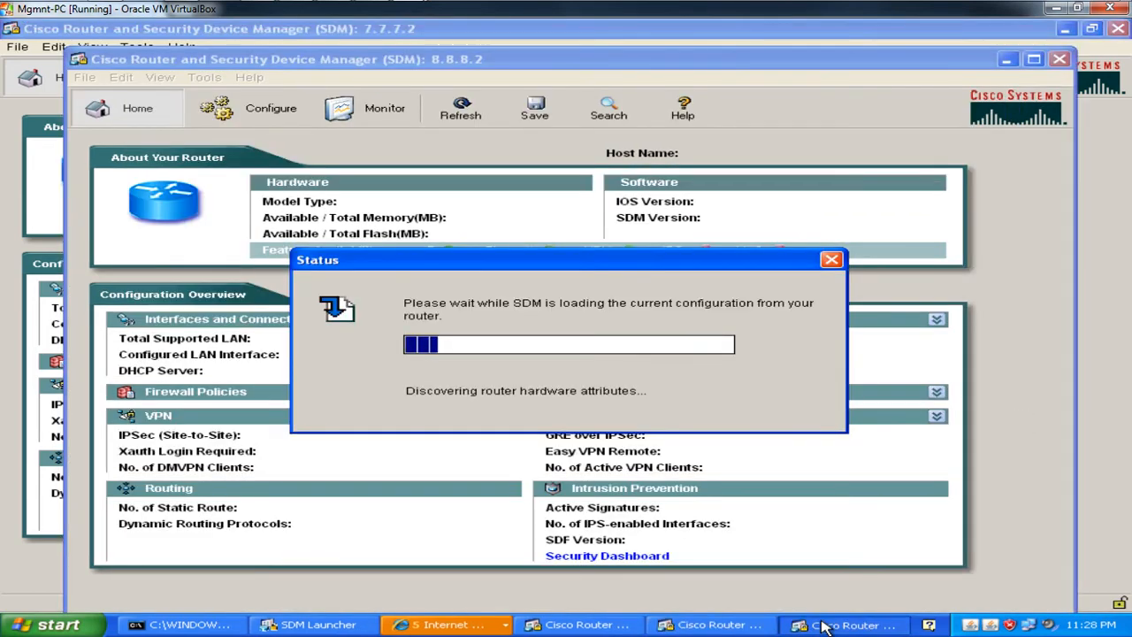
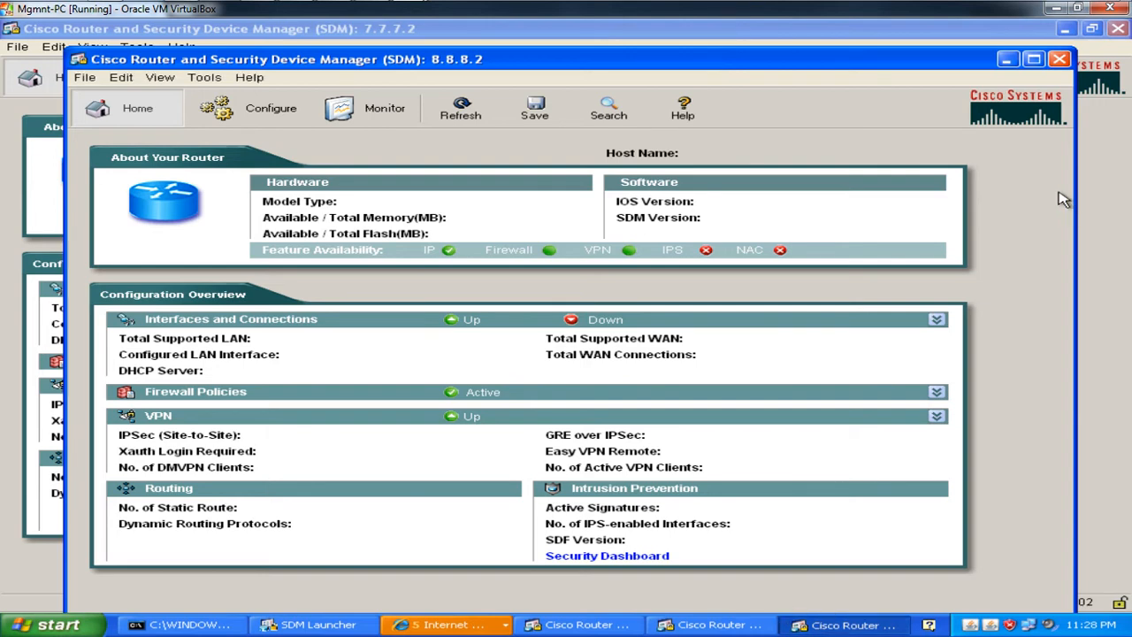
# Step: Exit and confirm leaving the SDM sessions for R3 (8.8.8.2) and R2 (7.7.7.2)
pyautogui.click(1066, 60)
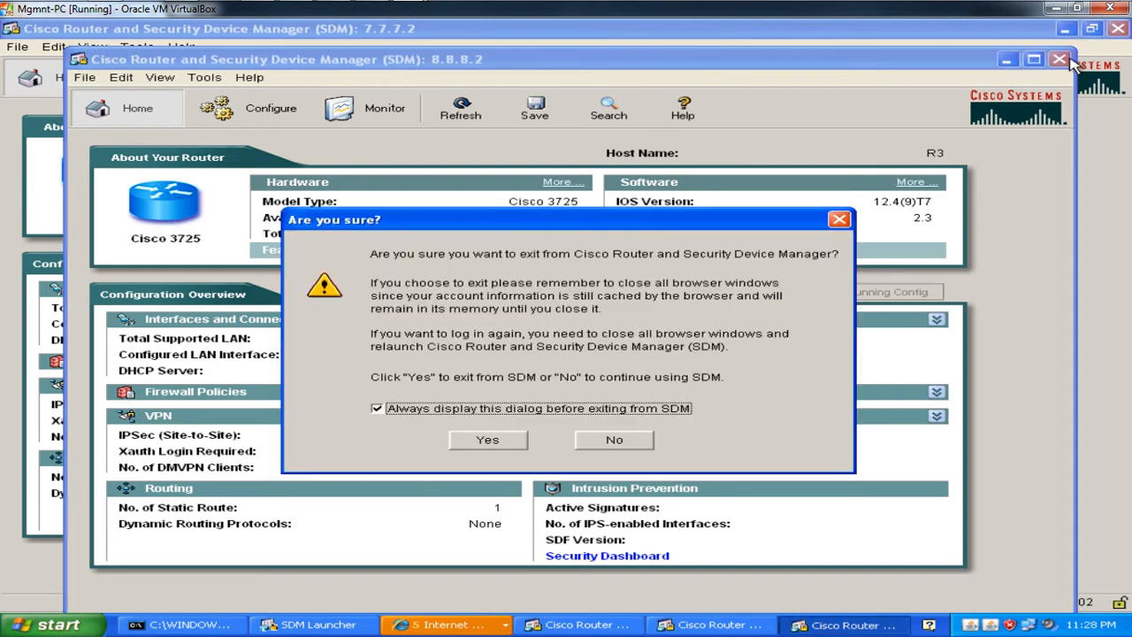
pyautogui.click(488, 447)
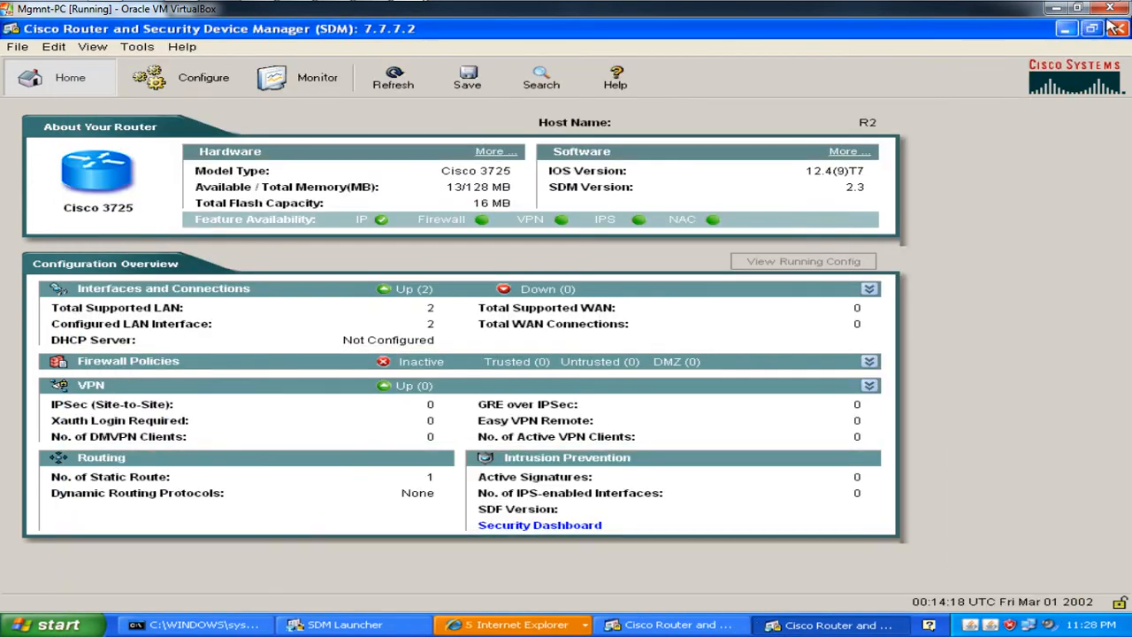
pyautogui.click(1116, 28)
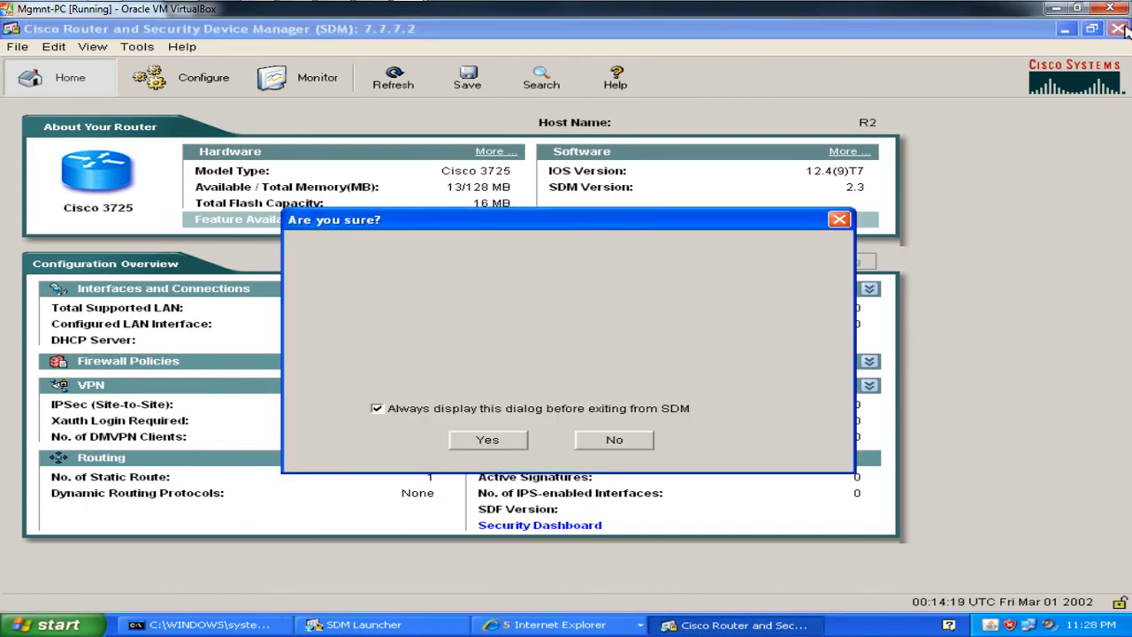
pyautogui.click(497, 449)
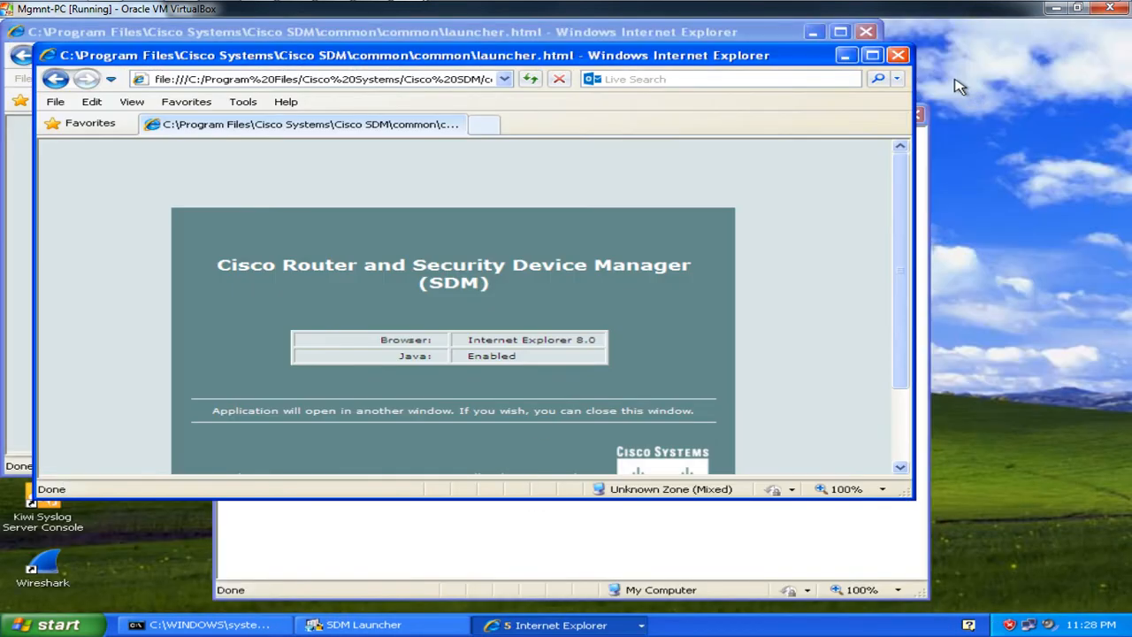
# Step: Close all SDM launcher browser windows and the SDM Launch Page, then minimize VirtualBox
pyautogui.click(897, 55)
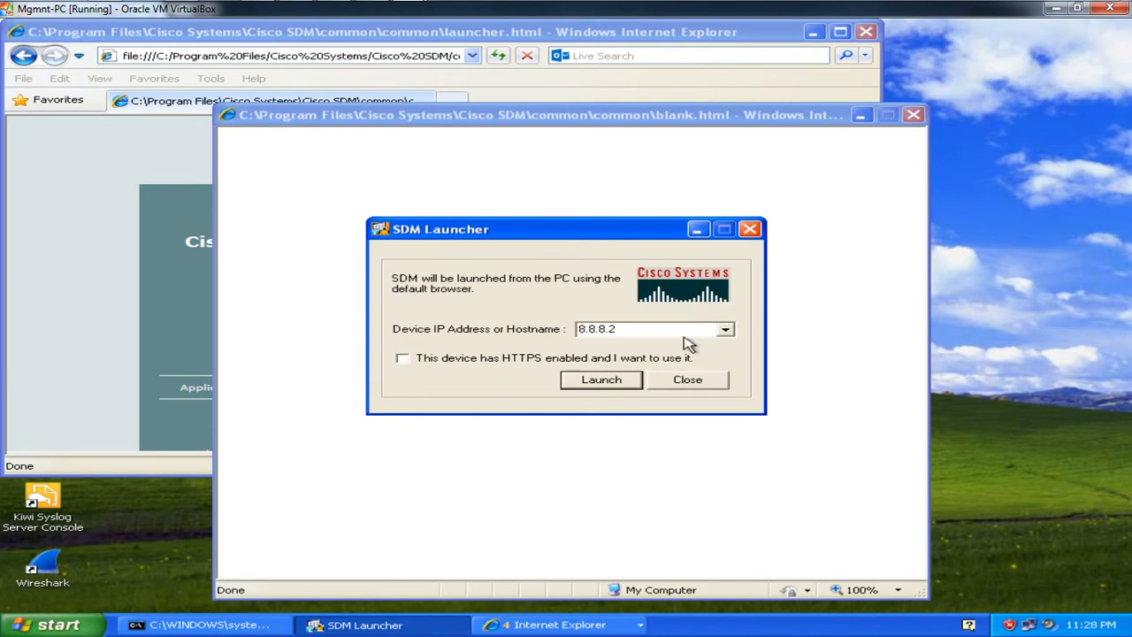
pyautogui.click(692, 379)
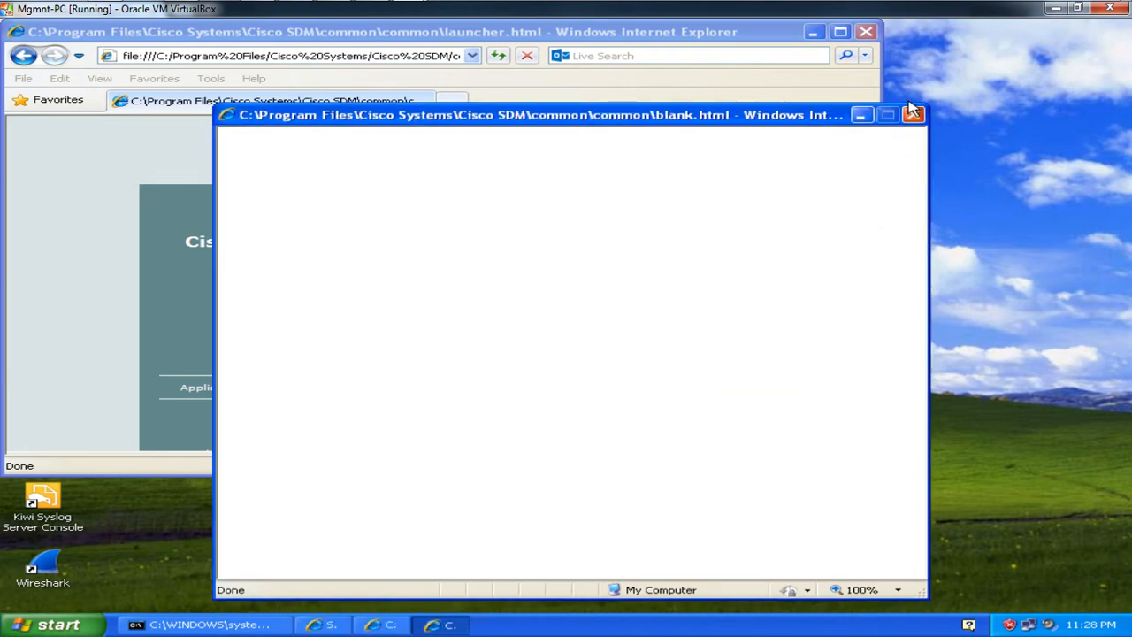
pyautogui.click(865, 32)
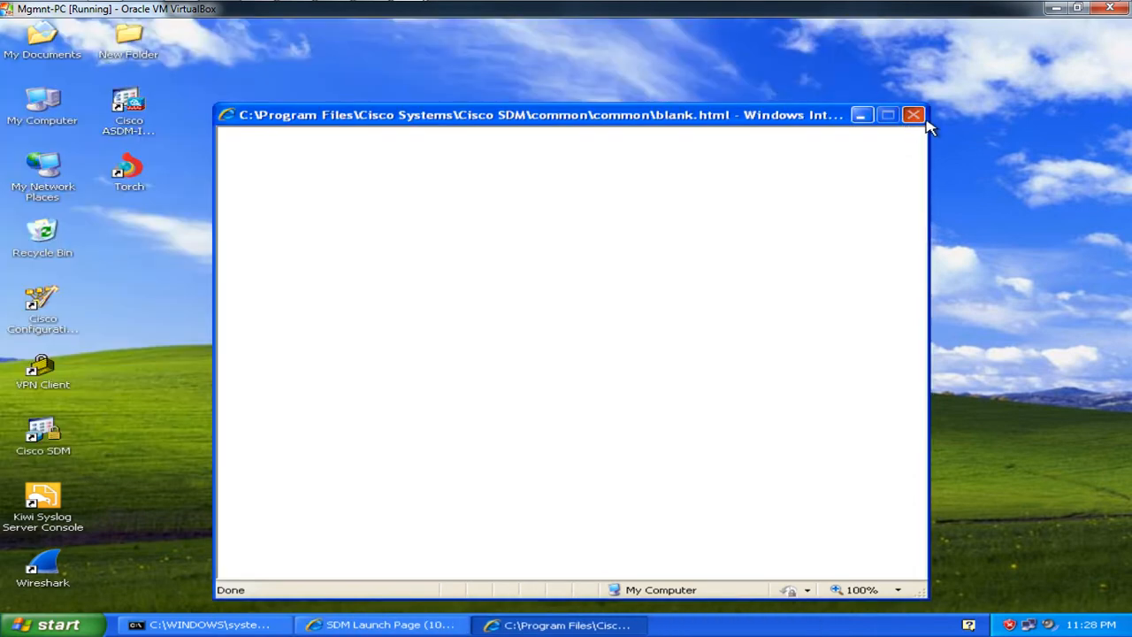
pyautogui.click(922, 119)
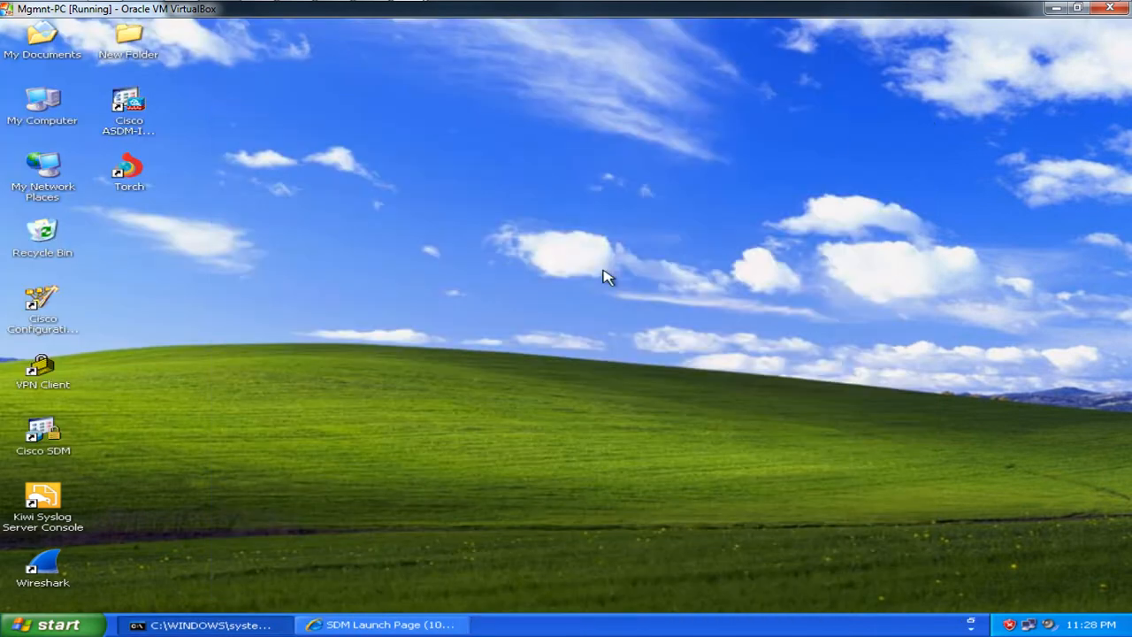
pyautogui.click(351, 625)
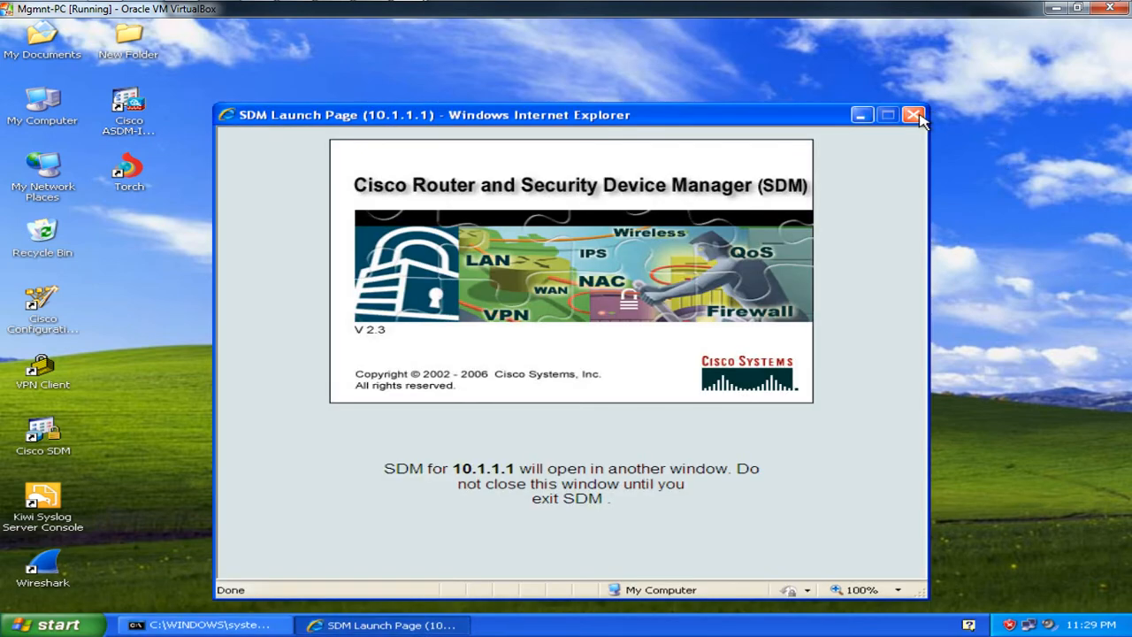
pyautogui.click(914, 115)
pyautogui.click(1053, 9)
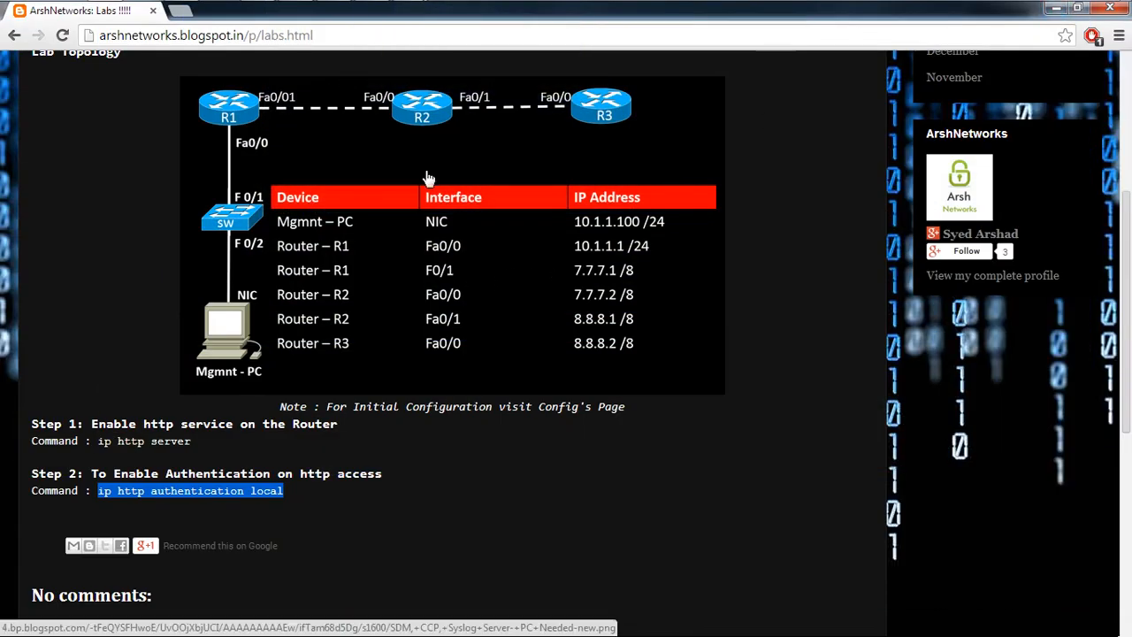
# Step: On R2, enable 'ip http authentication local' and create privilege-15 user r2 with a password
pyautogui.click(182, 9)
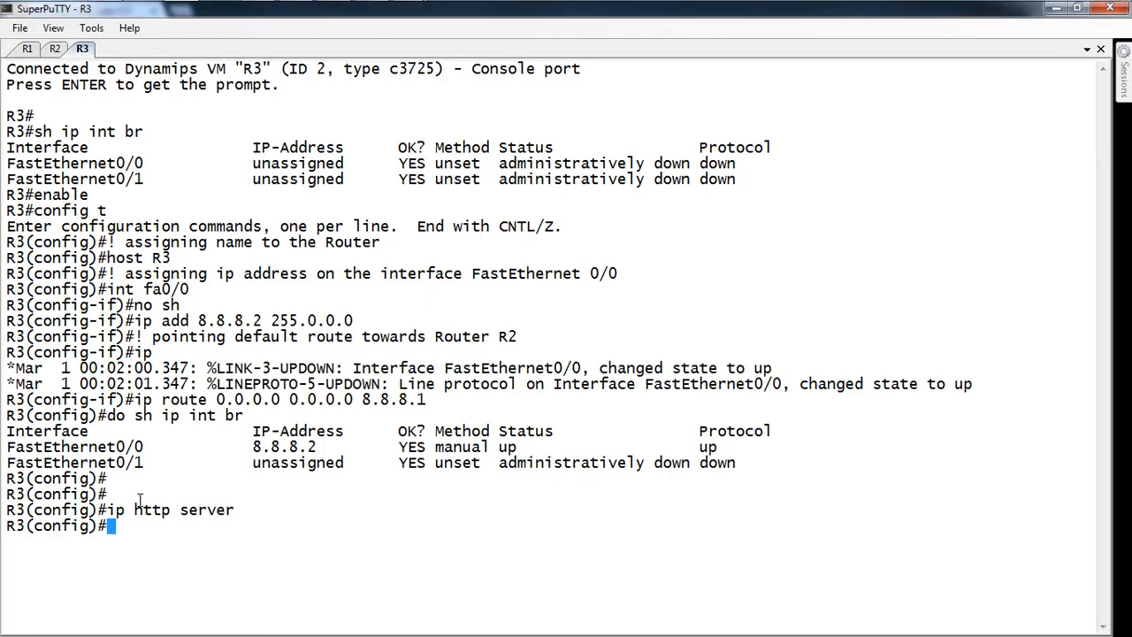
pyautogui.press('Return')
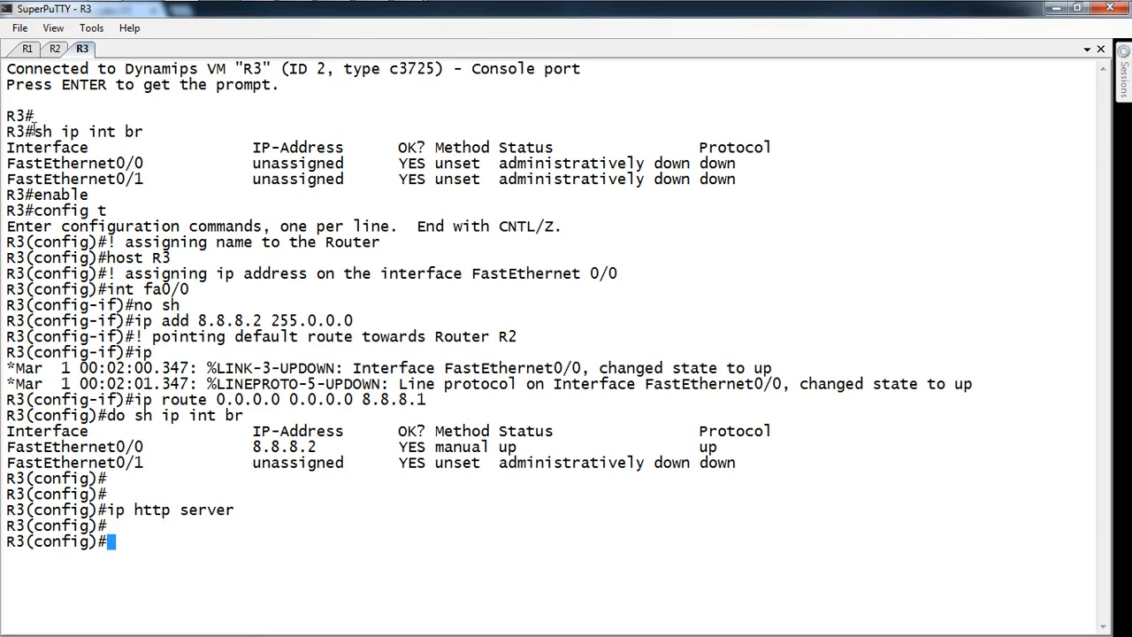
pyautogui.click(53, 50)
pyautogui.press('Return')
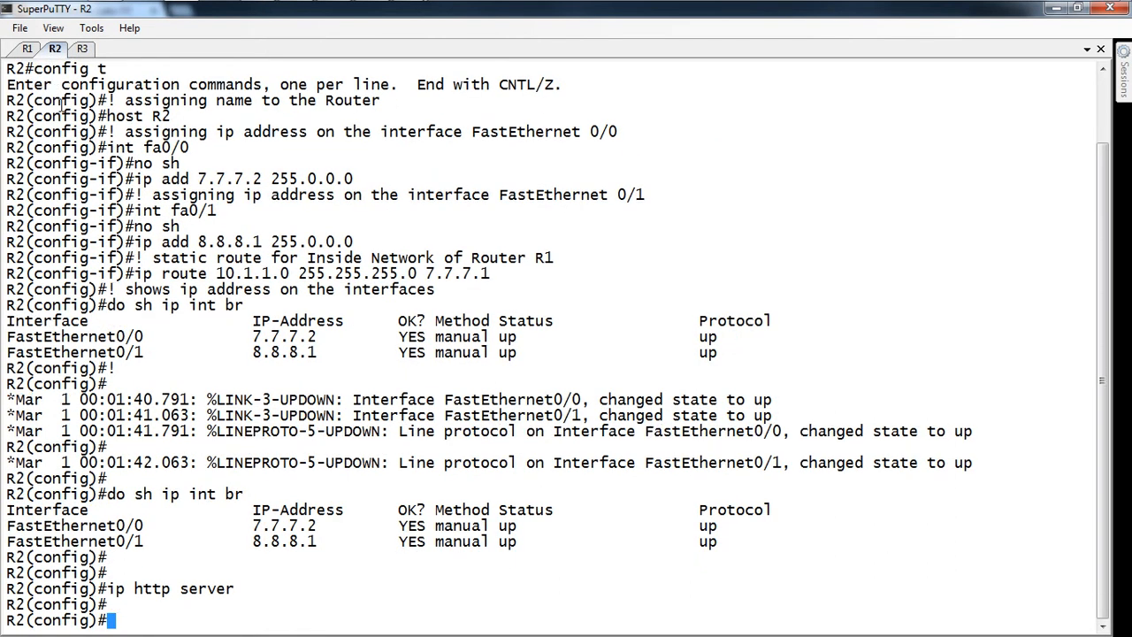
pyautogui.write('ip http ')
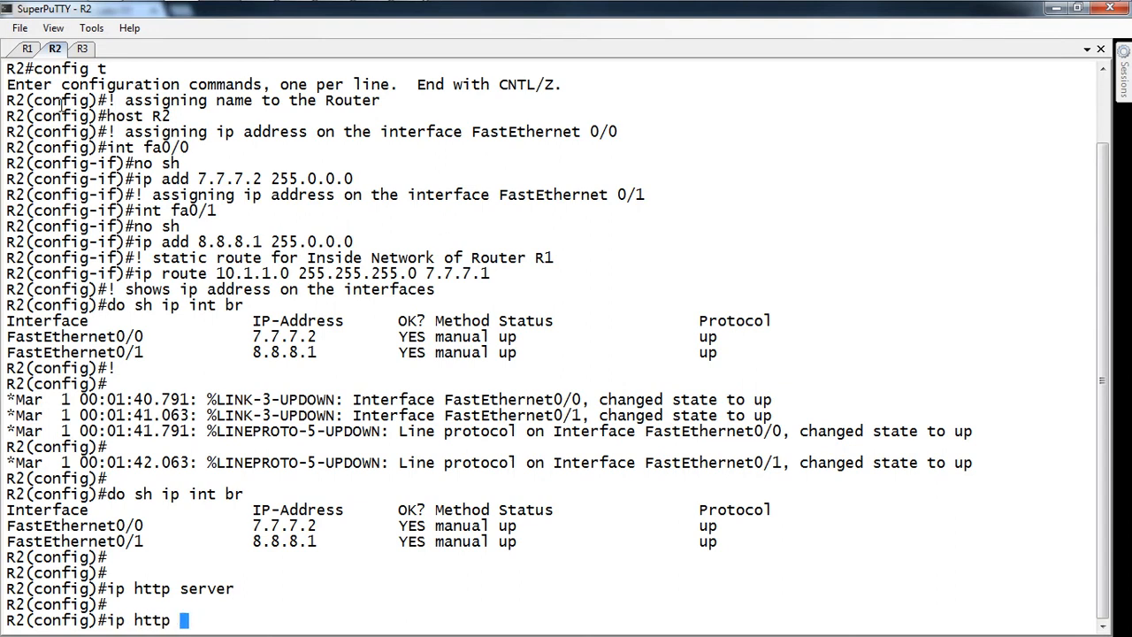
pyautogui.write('authen')
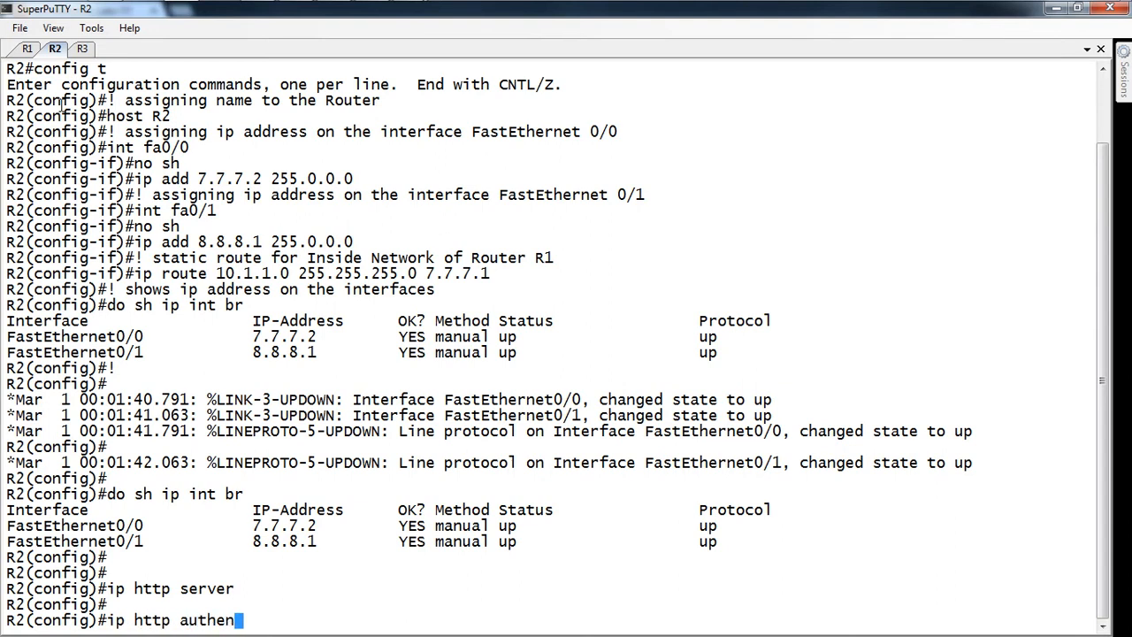
pyautogui.write('tication local')
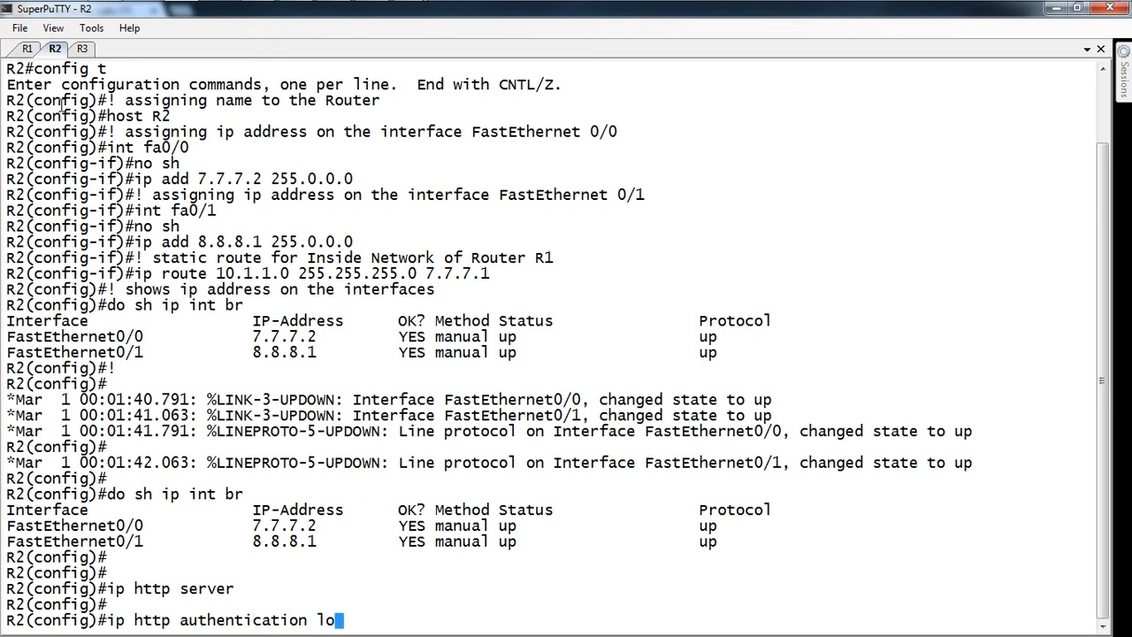
pyautogui.press('Return')
pyautogui.press('Return')
pyautogui.write('userna')
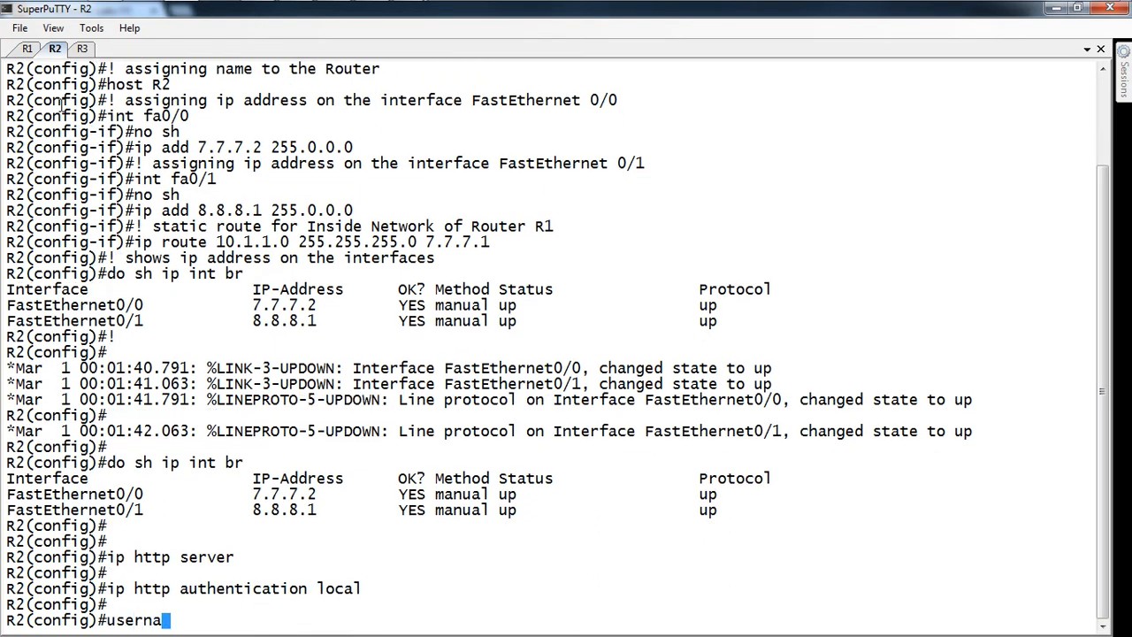
pyautogui.write('me r2 priv 15 passwor')
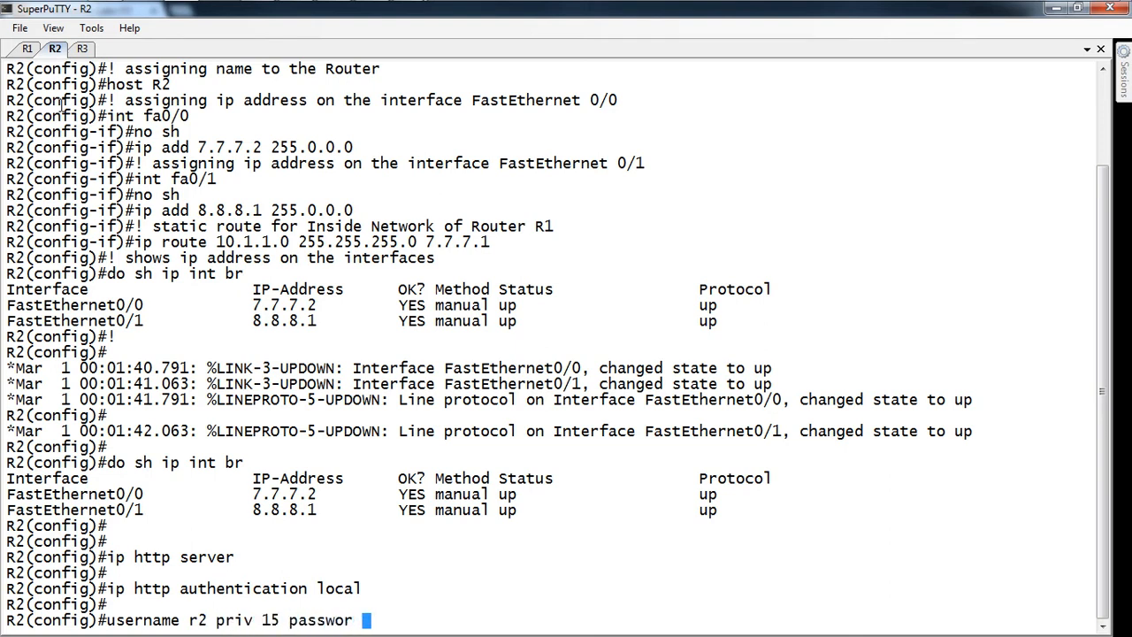
pyautogui.press('BackSpace')
pyautogui.write('d cisco123')
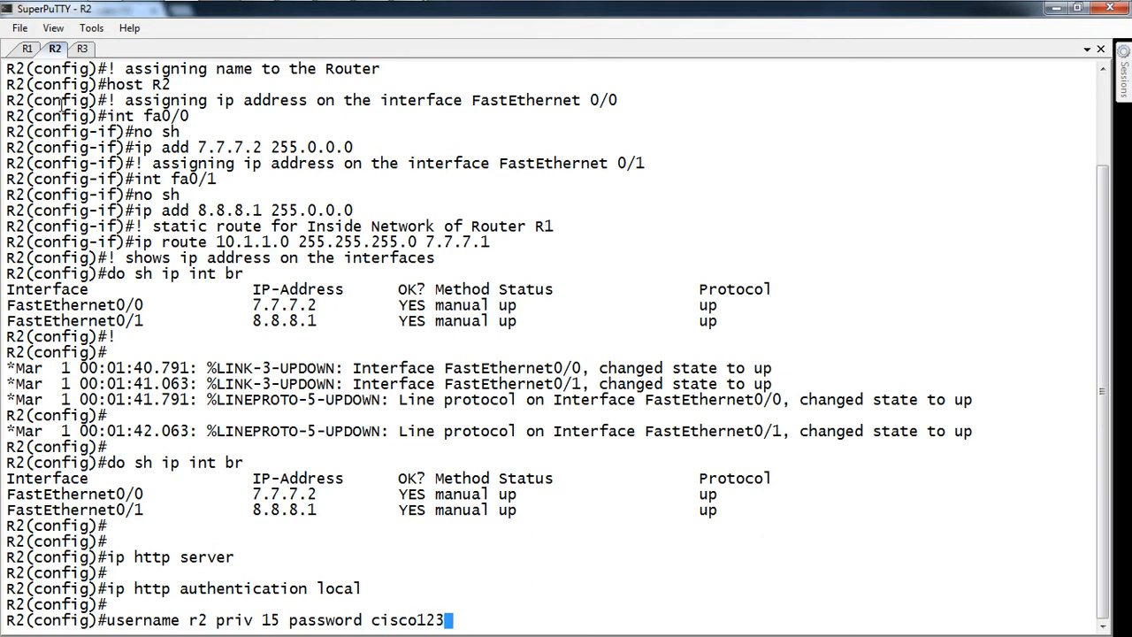
pyautogui.press('Return')
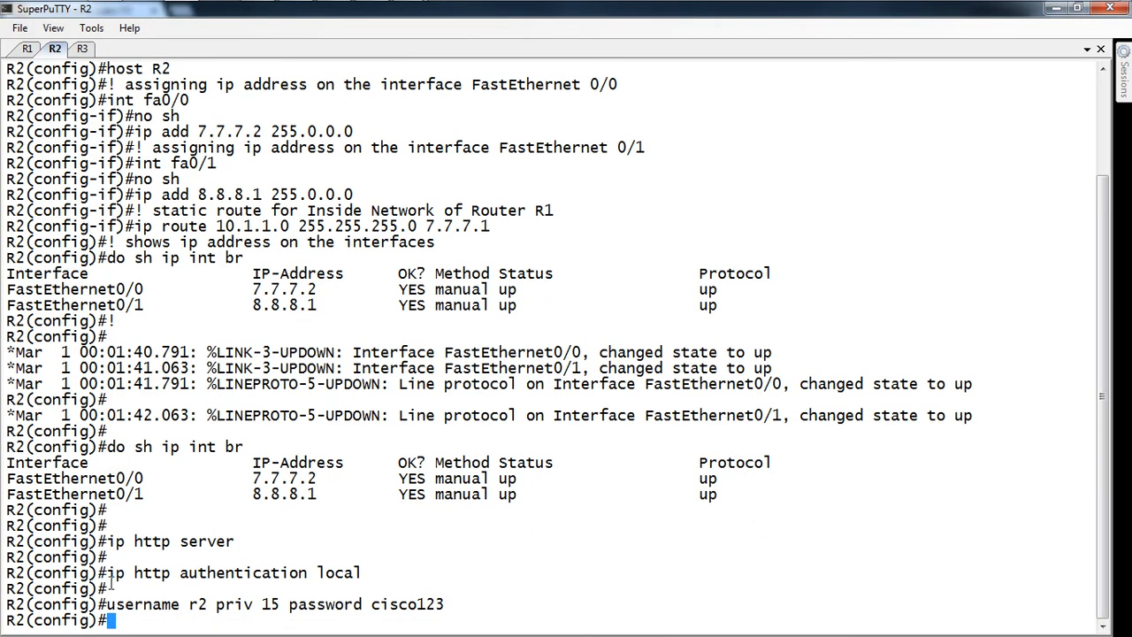
# Step: On R3, apply 'ip http authentication local' and create privilege-15 user r3 with a password
pyautogui.moveTo(111, 577); pyautogui.dragTo(363, 573)
pyautogui.press('super+c')
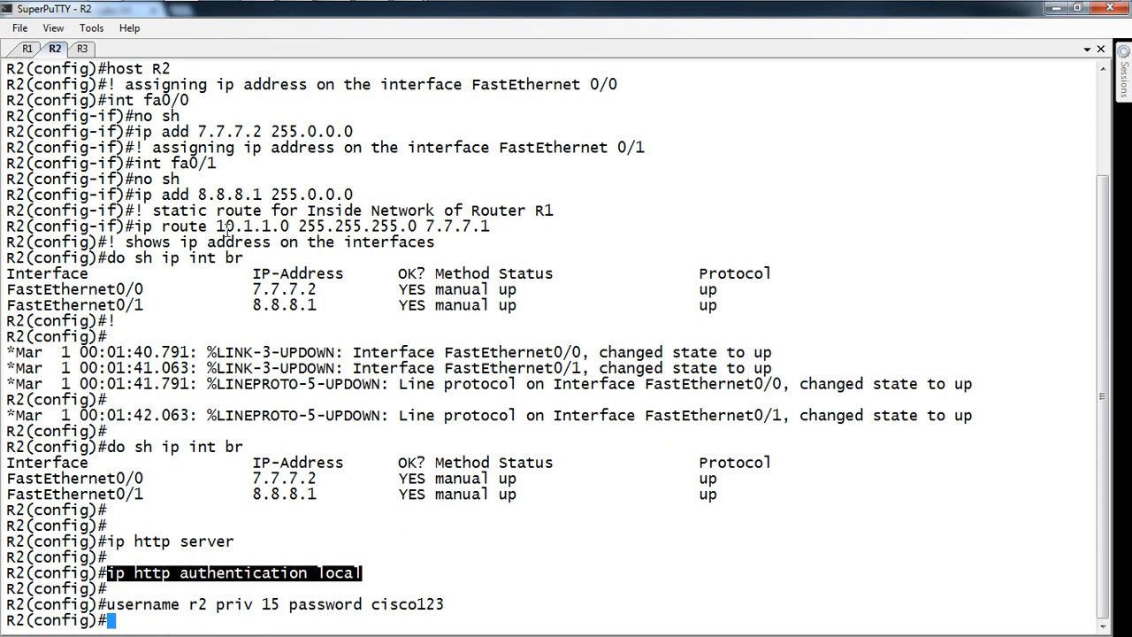
pyautogui.click(82, 49)
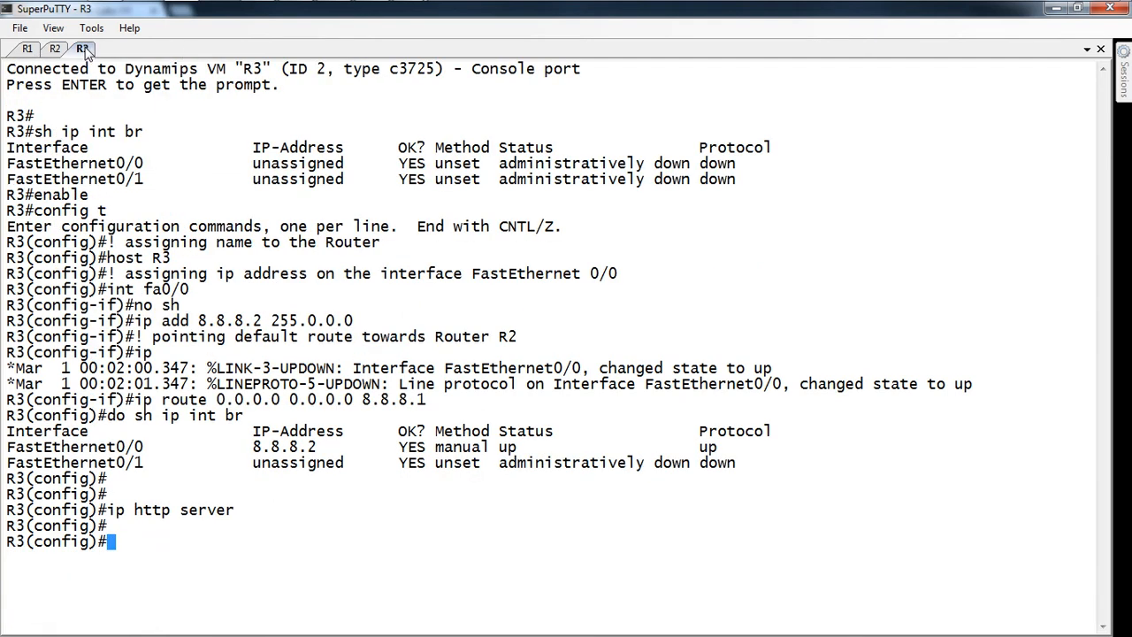
pyautogui.rightClick(237, 423)
pyautogui.press('Return')
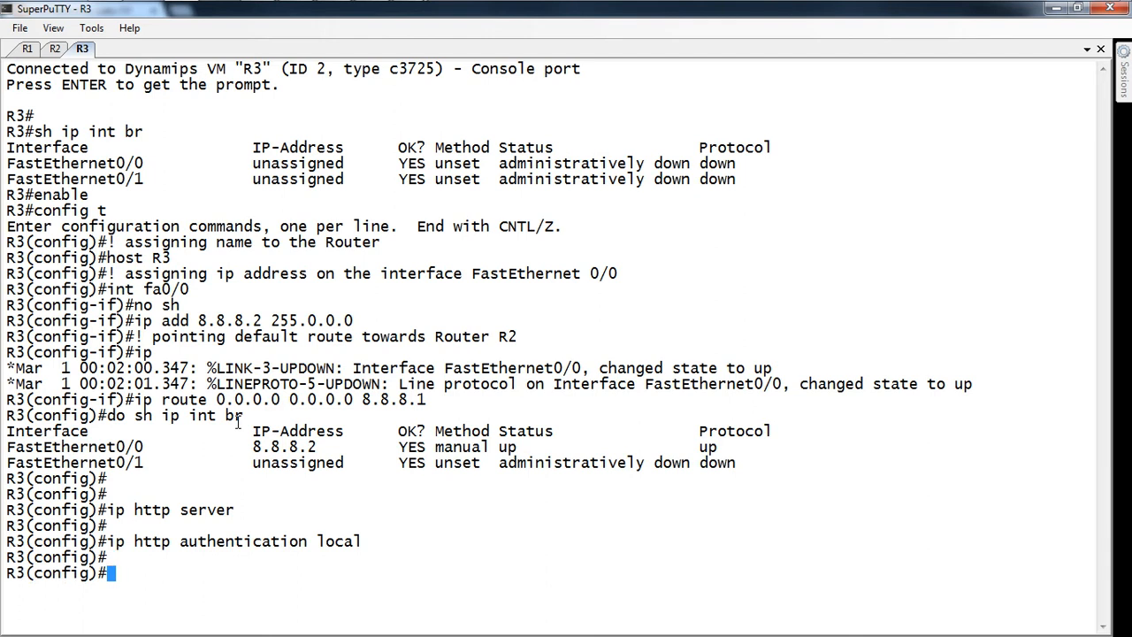
pyautogui.write('username r')
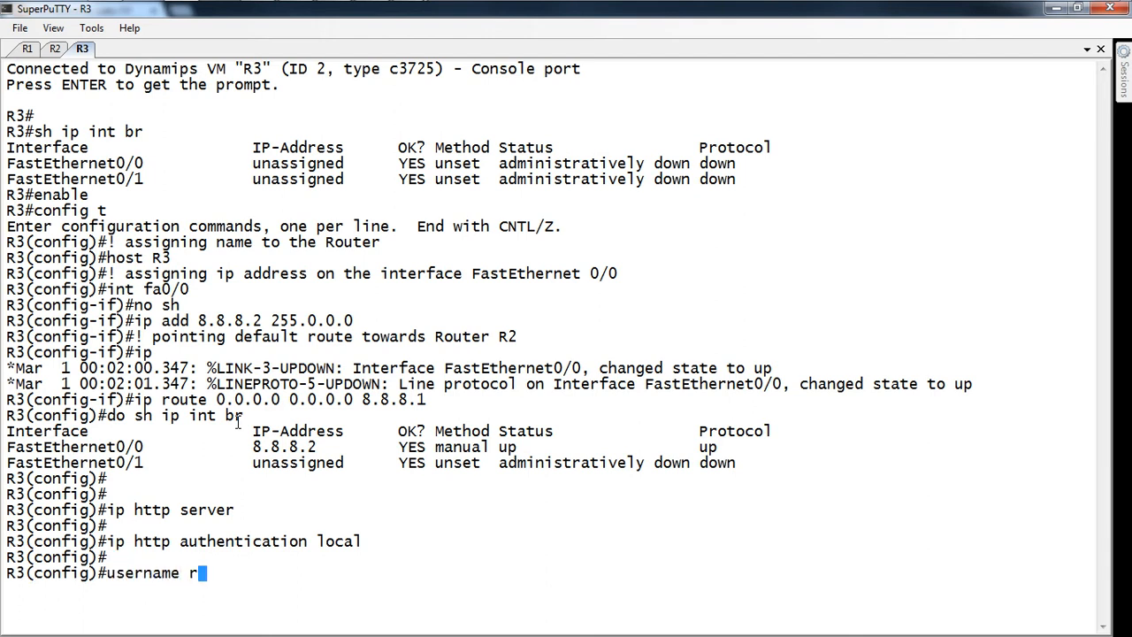
pyautogui.write('3 ')
pyautogui.write('priv')
pyautogui.press('BackSpace')
pyautogui.write('ivi 15 pass')
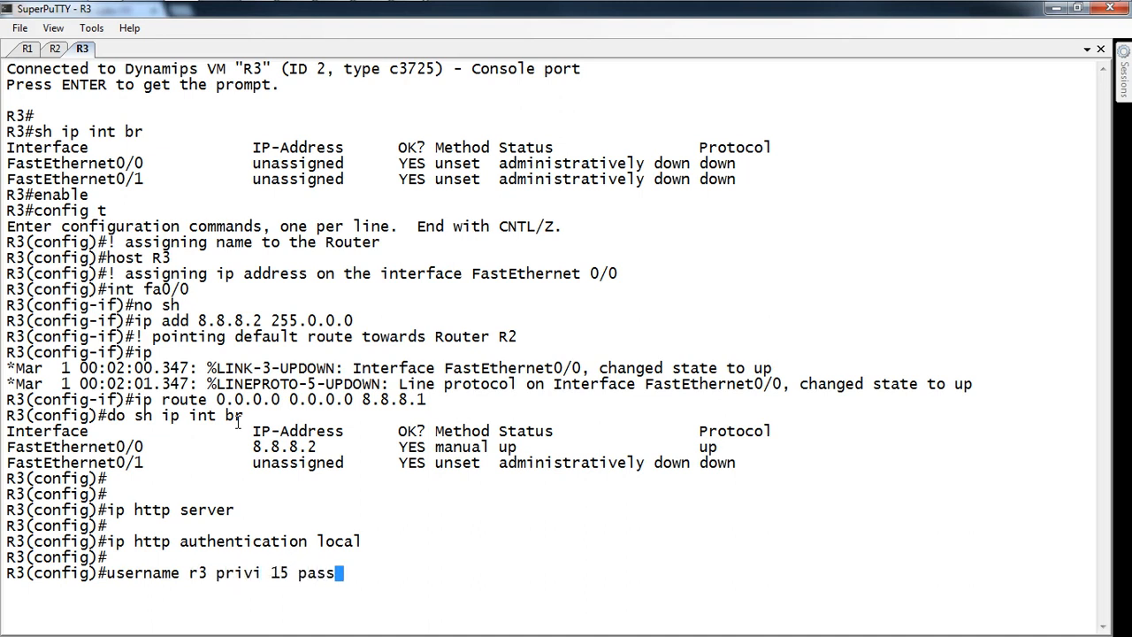
pyautogui.write('w cisco123')
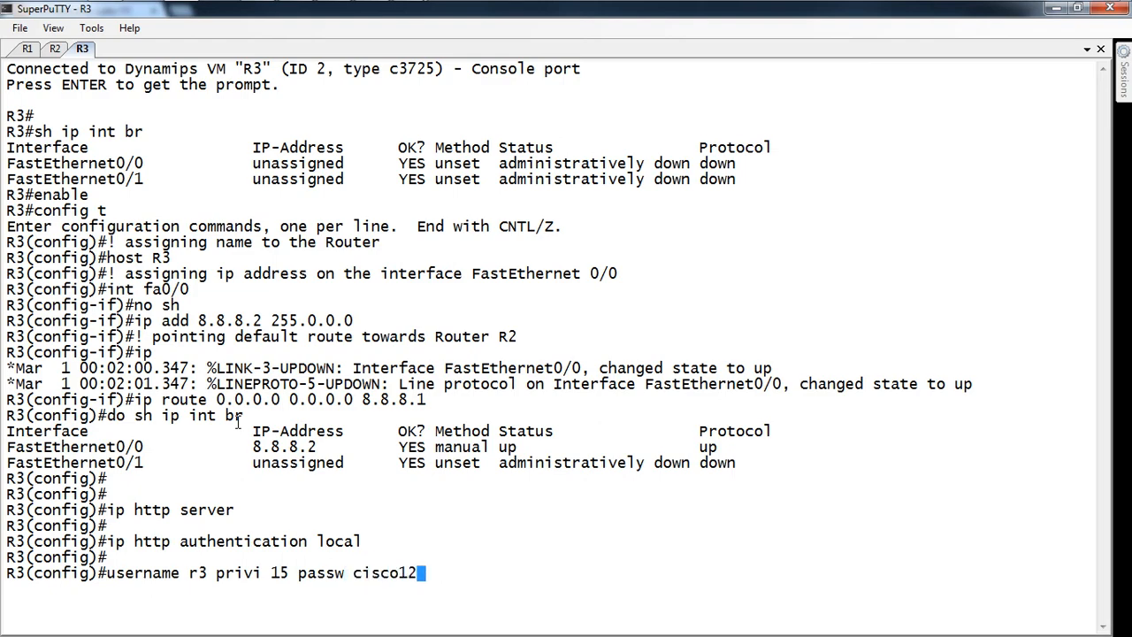
pyautogui.press('Return')
pyautogui.press('Return')
pyautogui.press('Return')
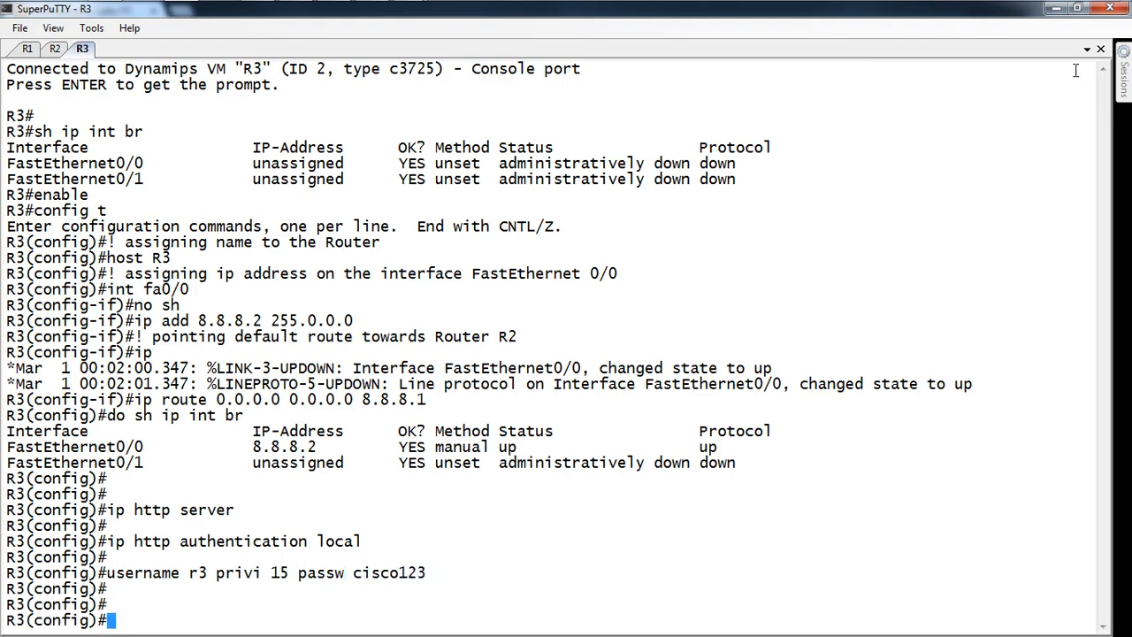
pyautogui.click(1054, 10)
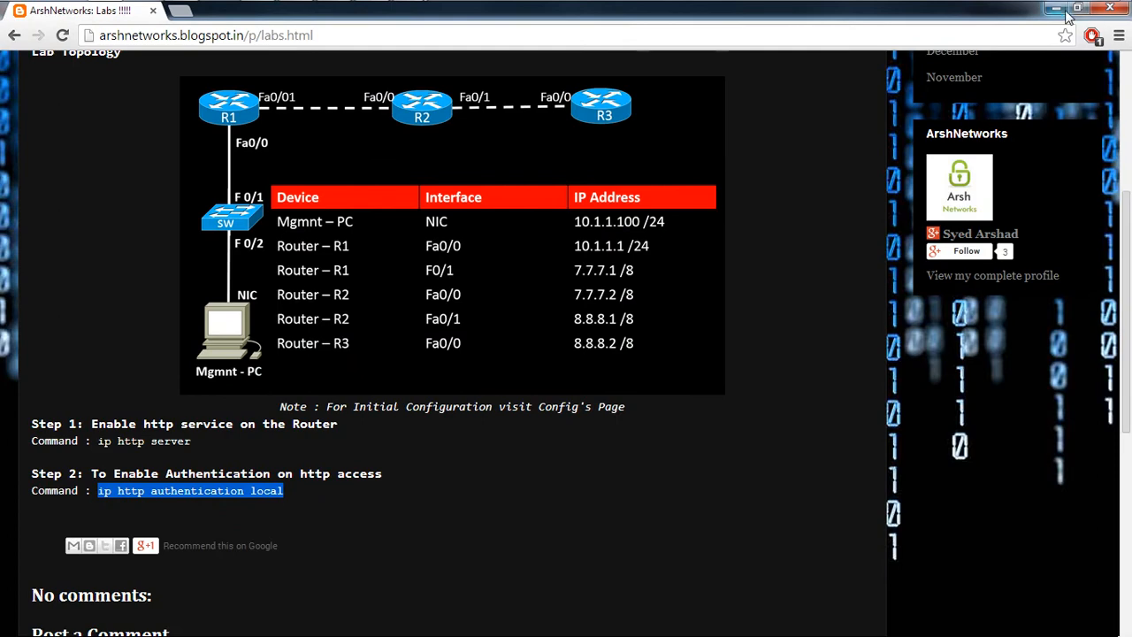
# Step: Bring up the Mgmnt-PC VM and launch Cisco Configuration Professional from its desktop icon
pyautogui.click(1057, 10)
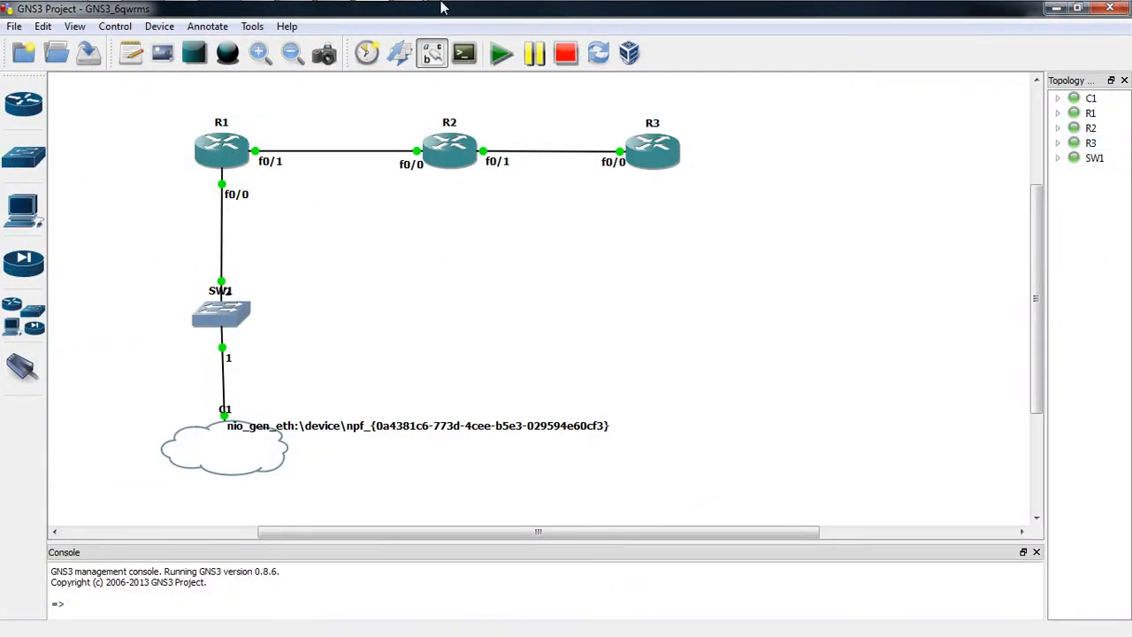
pyautogui.moveTo(395, 8)
pyautogui.click(519, 121)
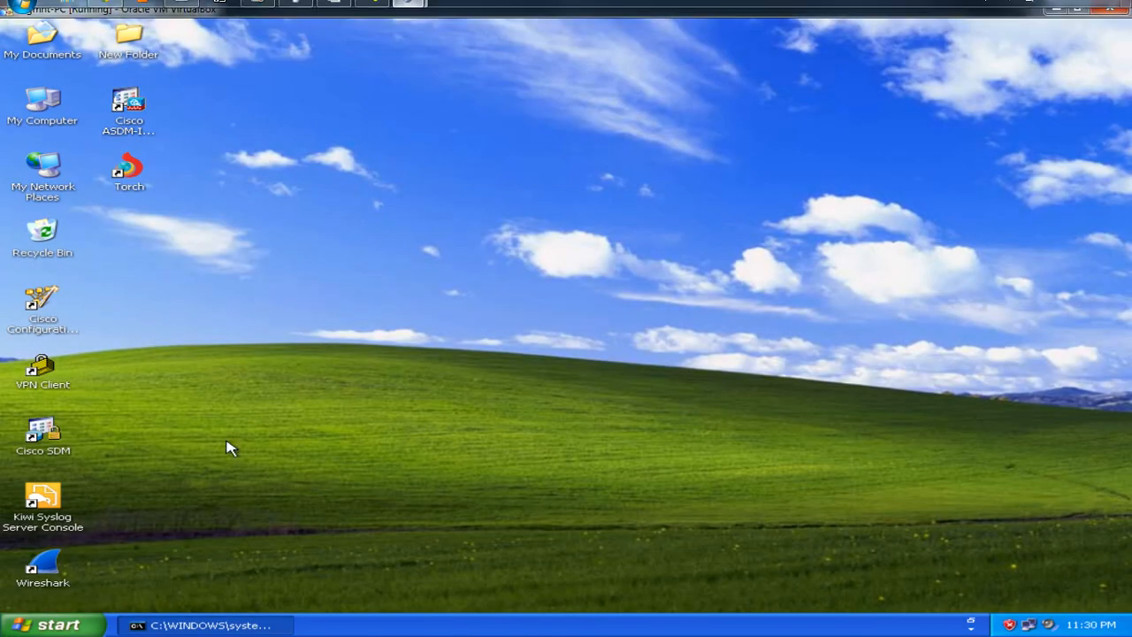
pyautogui.doubleClick(51, 317)
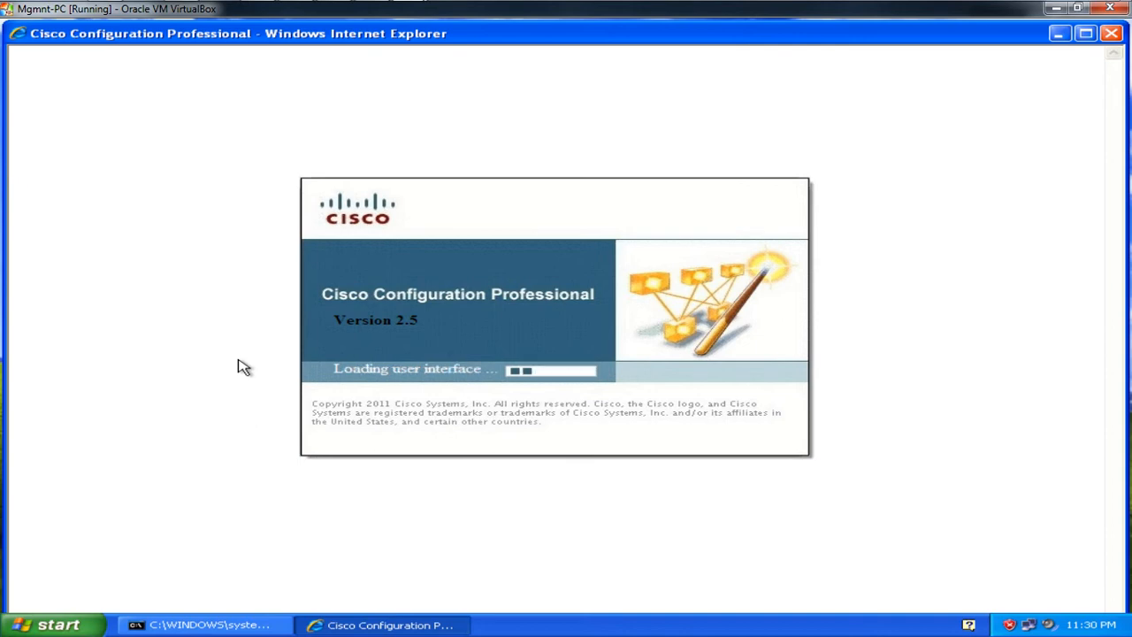
pyautogui.press('super+r')
# Step: Start Notepad with Word Wrap on and font size 16
pyautogui.write('note')
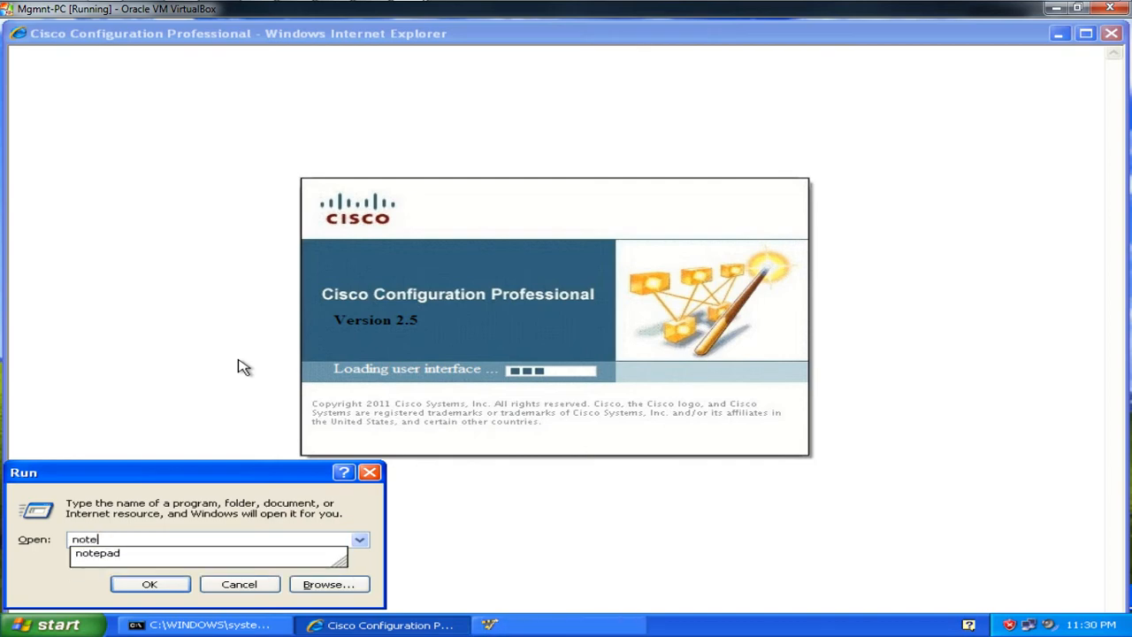
pyautogui.write('pad')
pyautogui.press('Return')
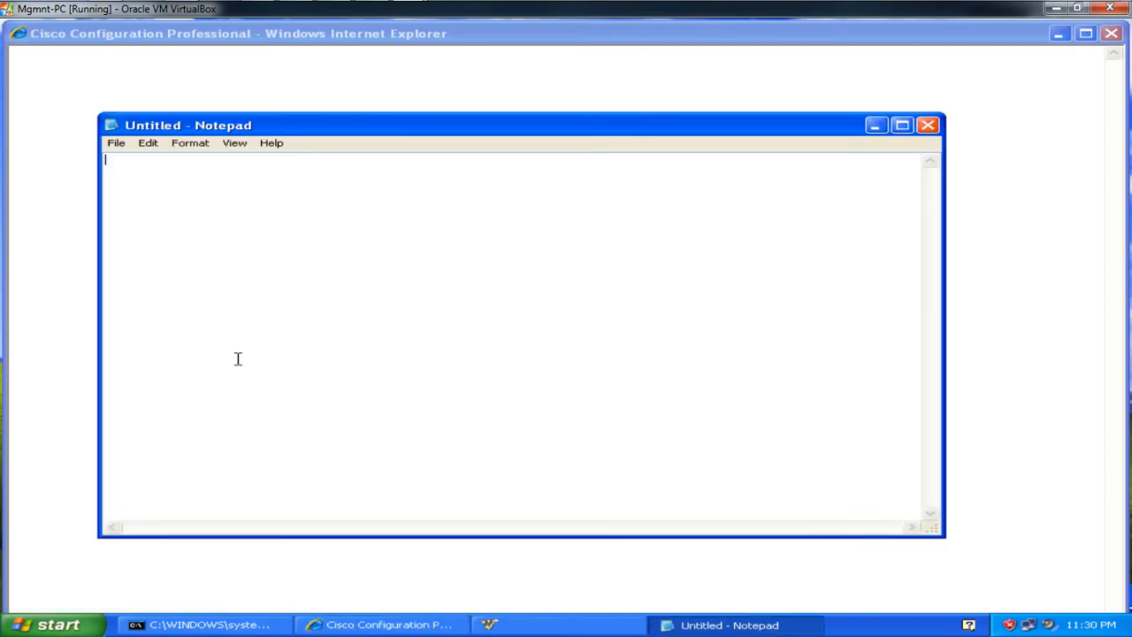
pyautogui.click(191, 143)
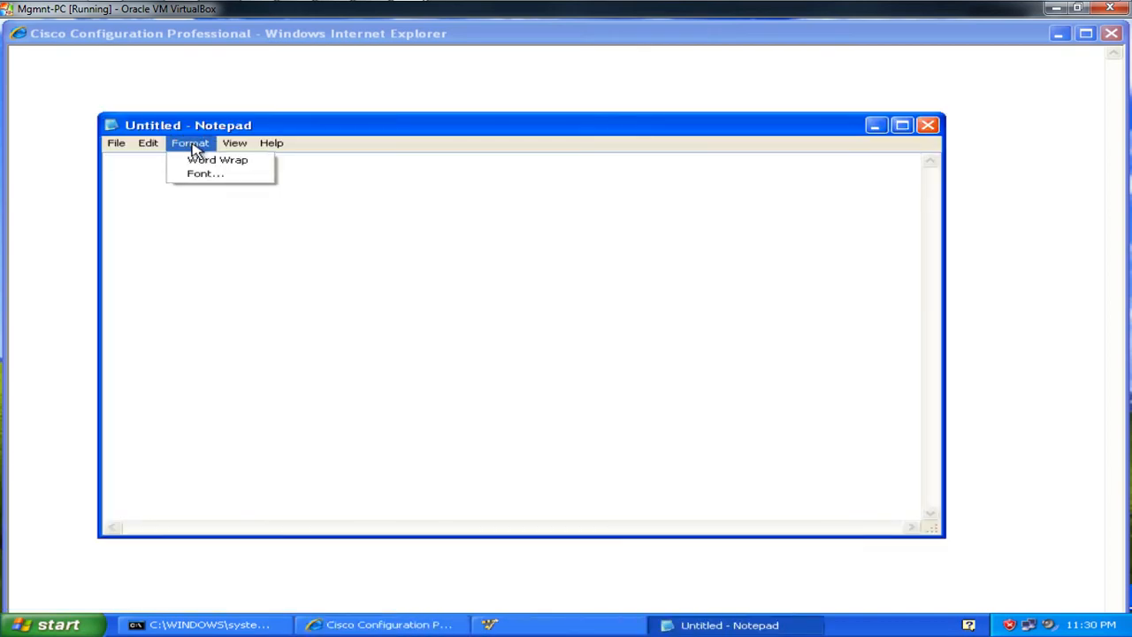
pyautogui.click(213, 163)
pyautogui.click(190, 142)
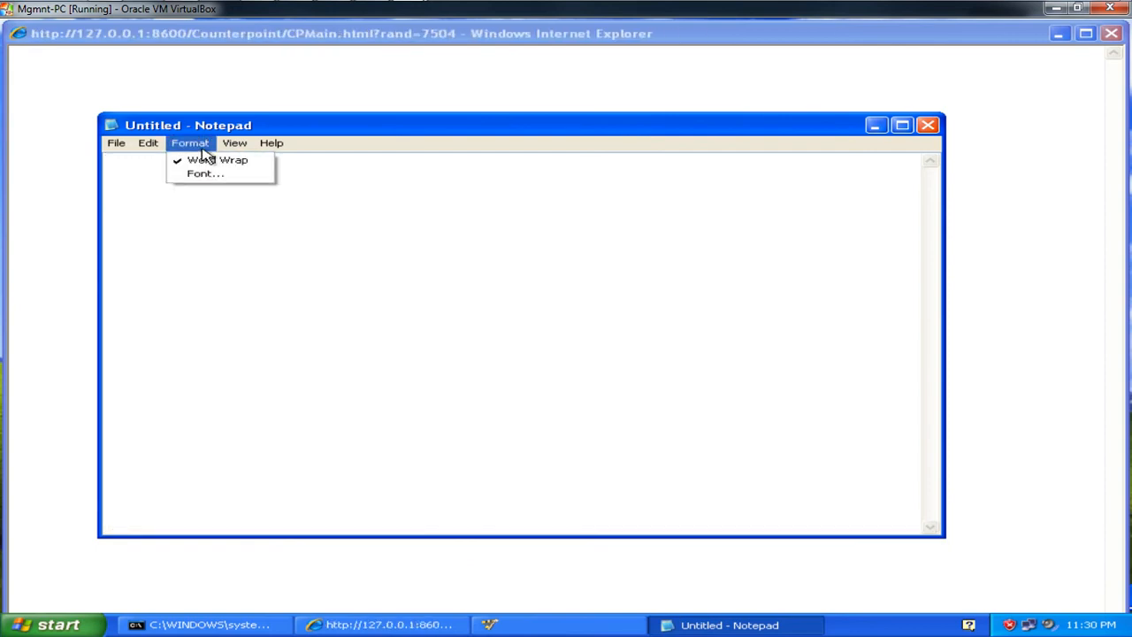
pyautogui.click(205, 175)
pyautogui.click(455, 332)
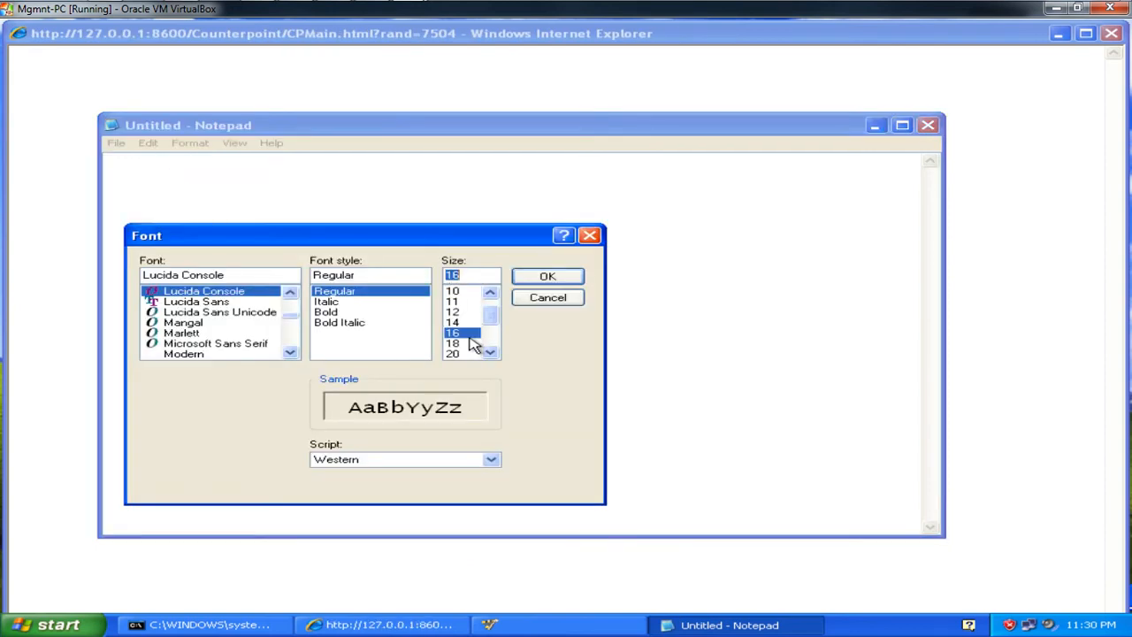
pyautogui.click(520, 275)
# Step: Note 'r1 --> 10.1.1.1', 'r2 --> 7.7.7.2', 'r3 --> 8.8.8.2' and minimize Notepad
pyautogui.write('r')
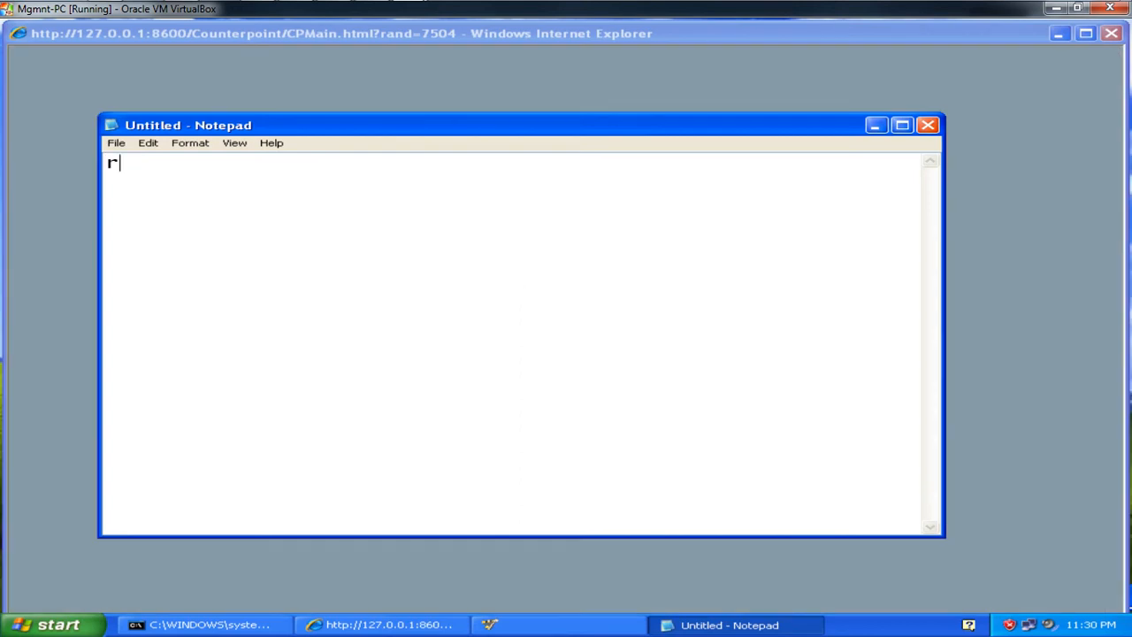
pyautogui.write('1 --> 10.1.1.')
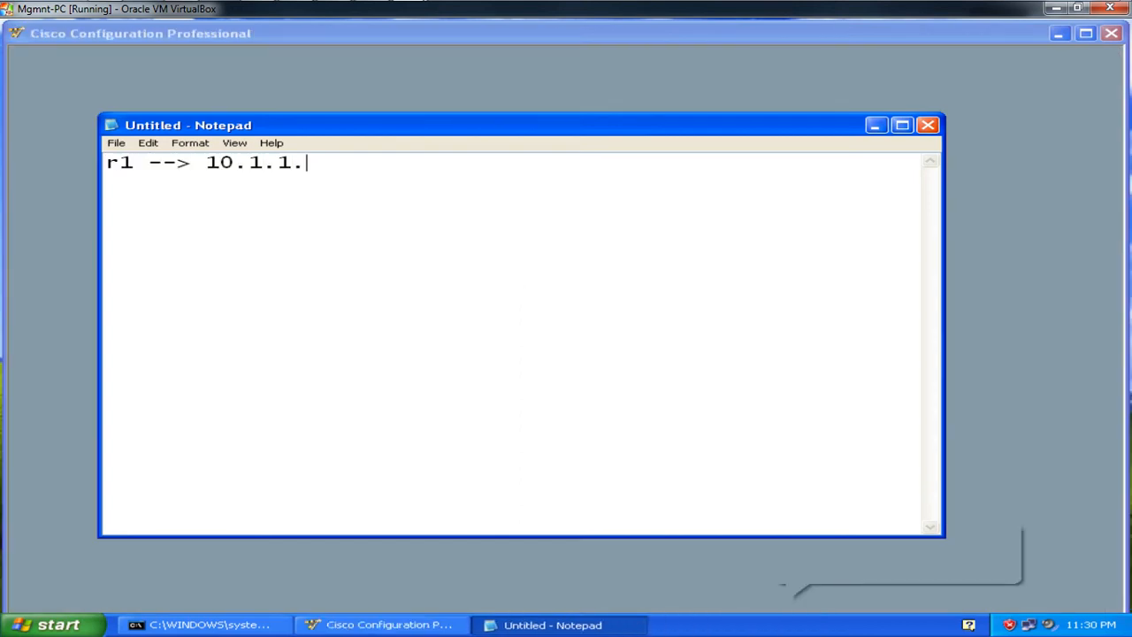
pyautogui.write('1 r2 ')
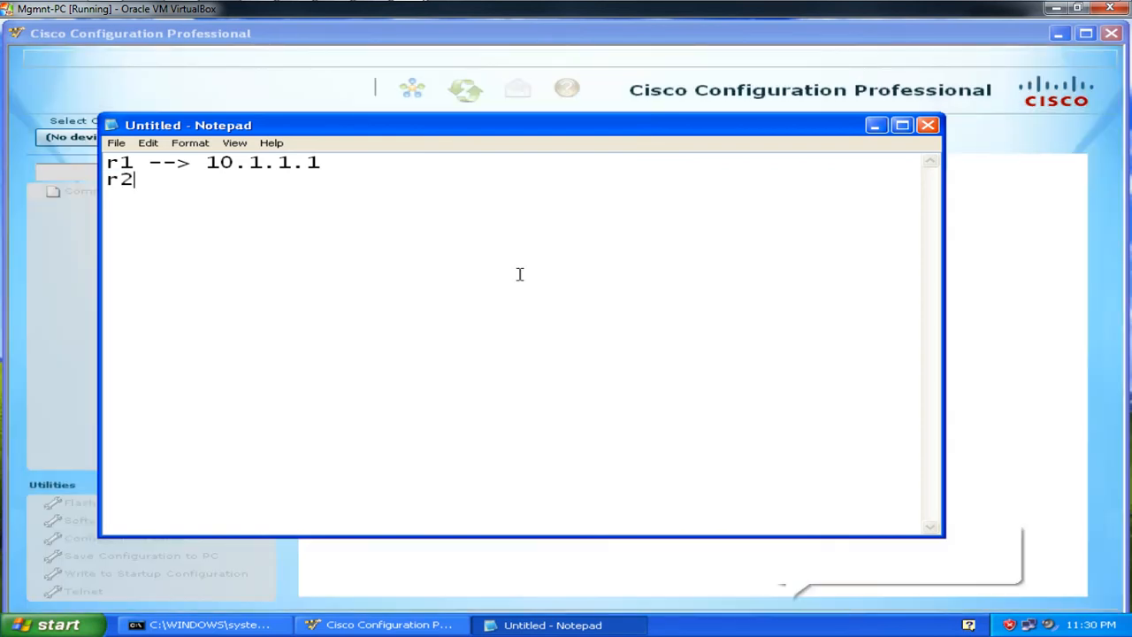
pyautogui.write('--')
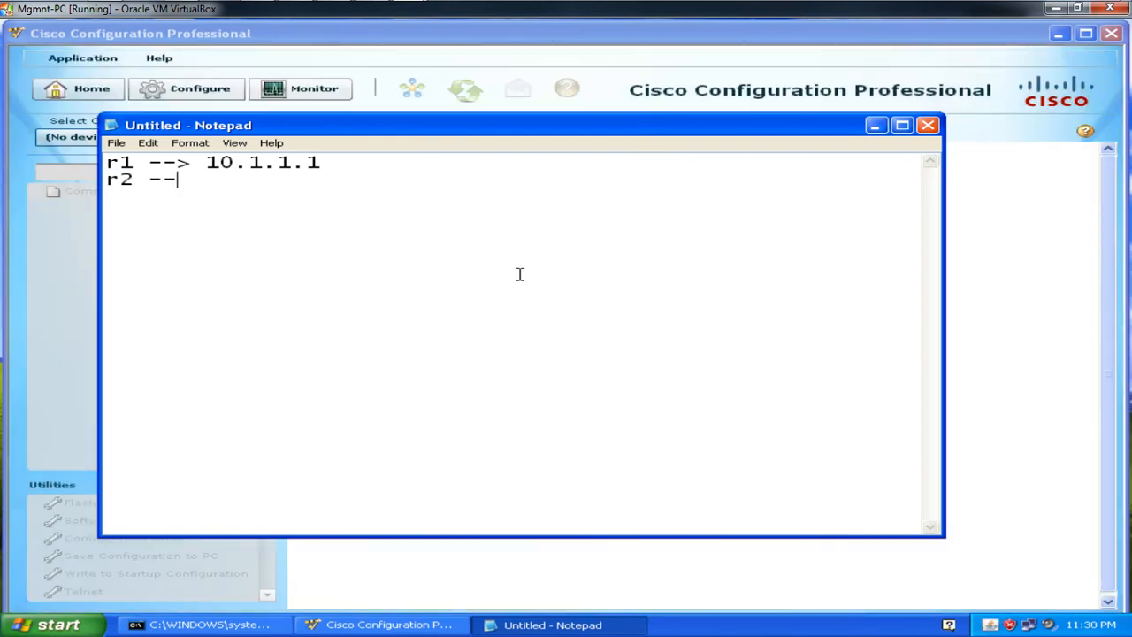
pyautogui.write('> 7.7.7.2')
pyautogui.press('Return')
pyautogui.write('r3')
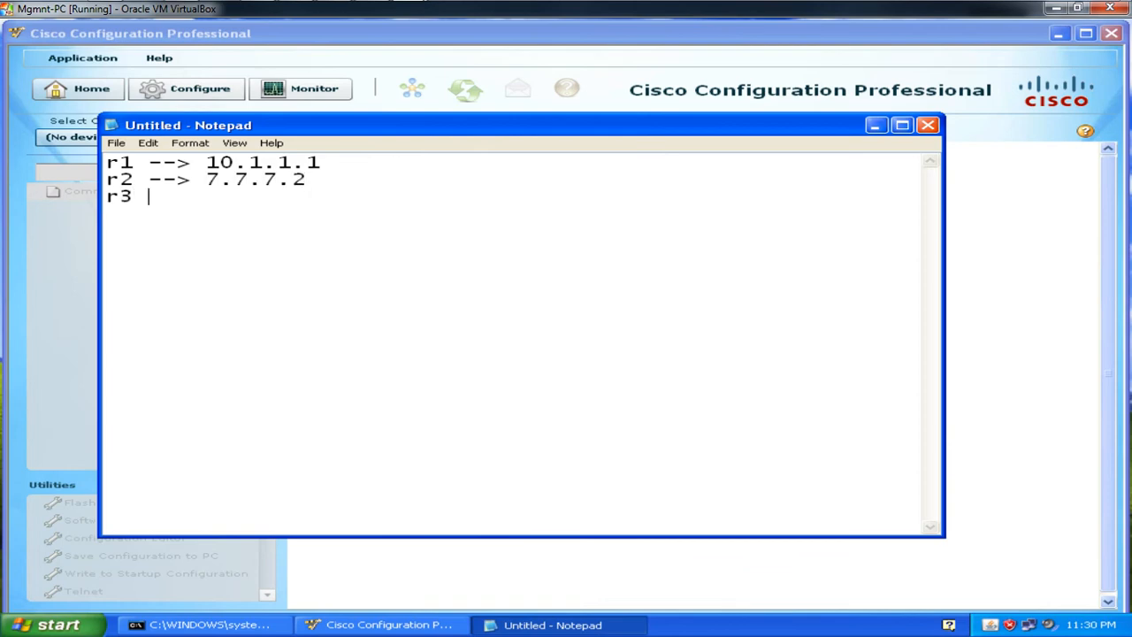
pyautogui.write(' --> ')
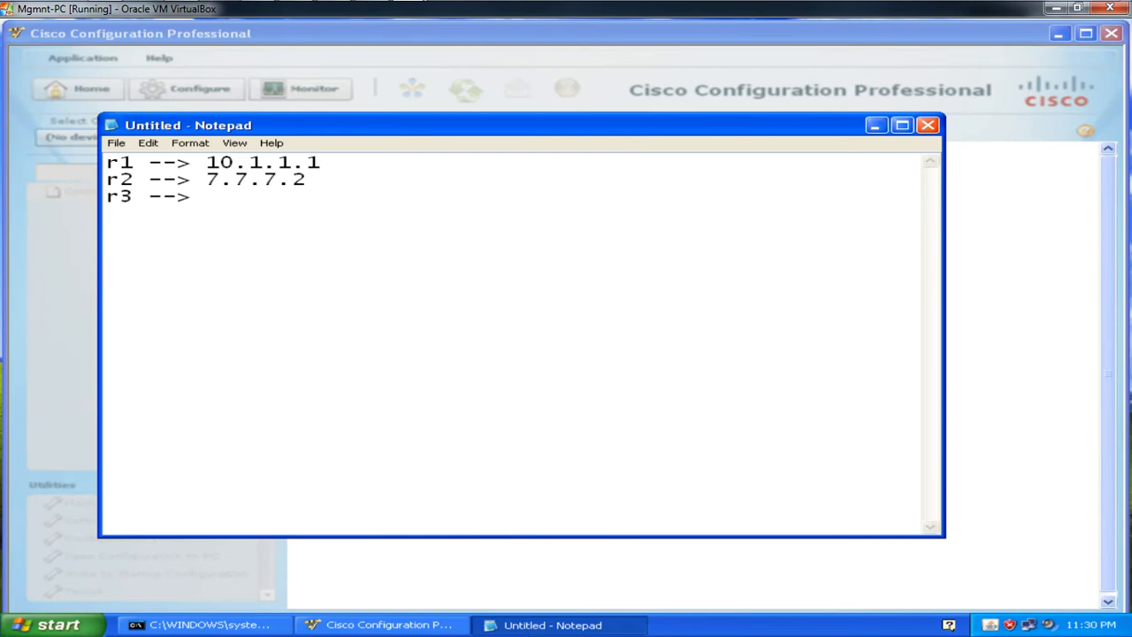
pyautogui.write('8.8.8.2')
pyautogui.click(541, 619)
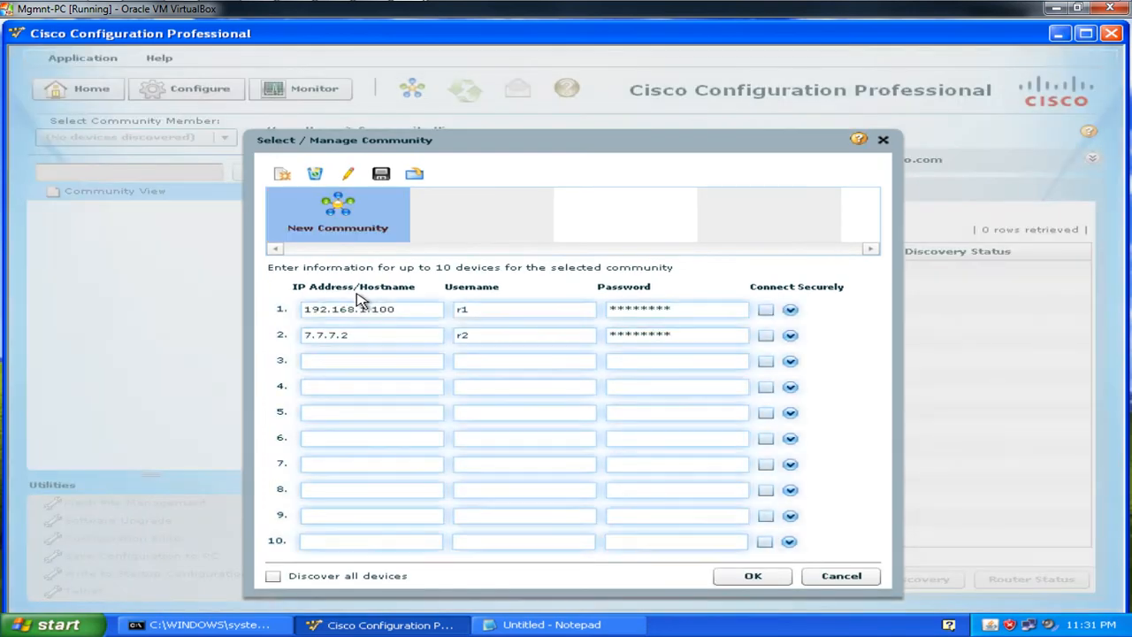
# Step: Change row 1 to 10.1.1.1, replacing its username and re-entering its password
pyautogui.doubleClick(399, 307)
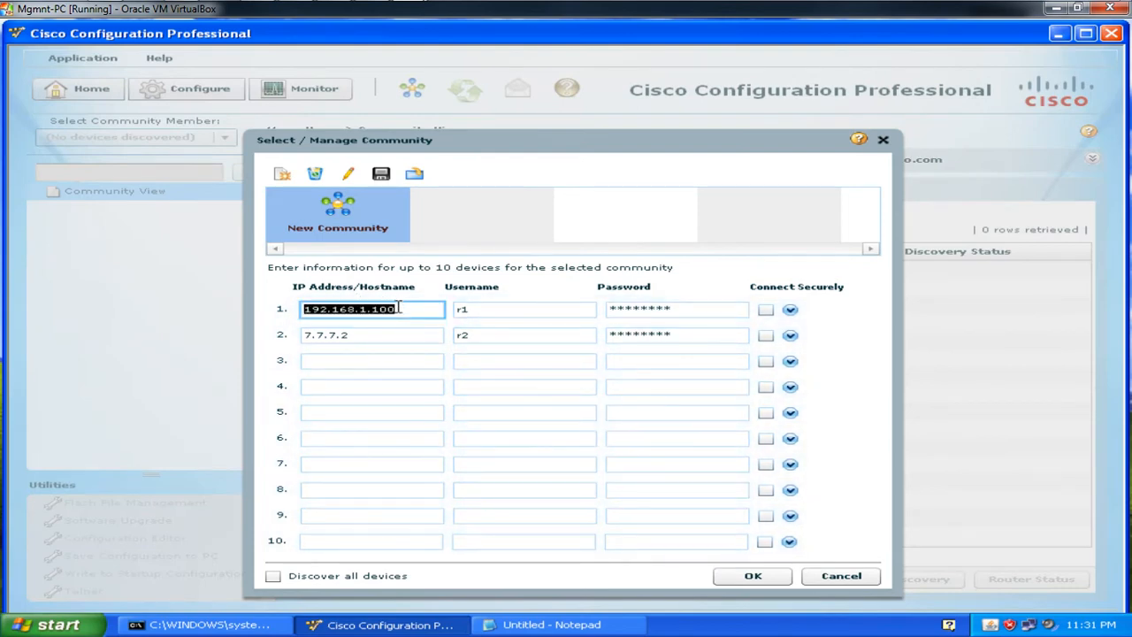
pyautogui.press('BackSpace')
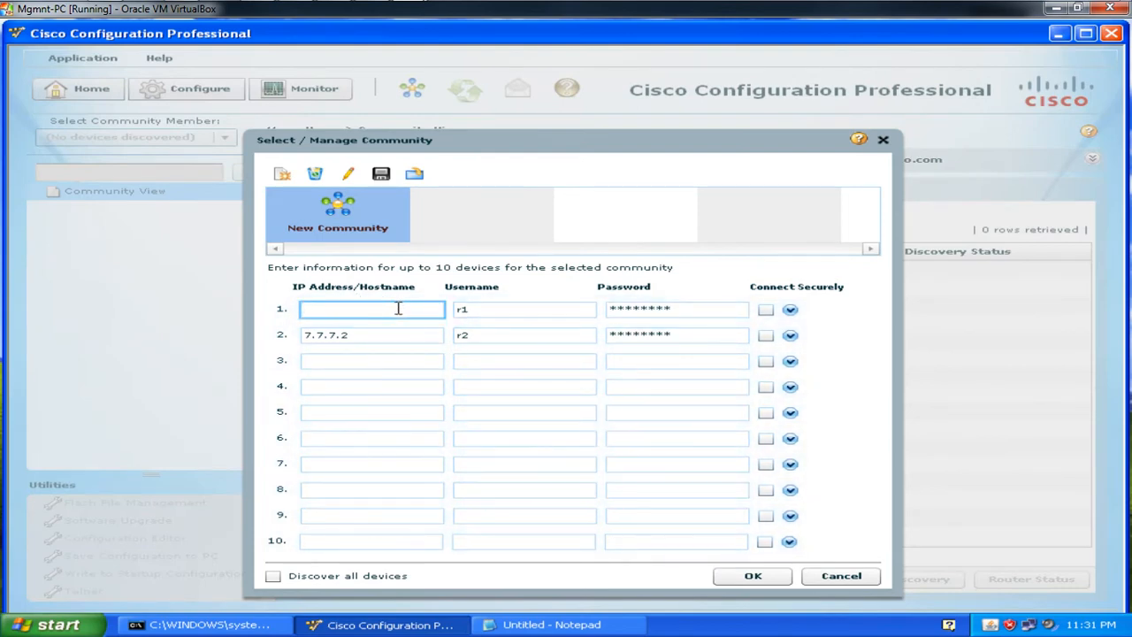
pyautogui.write('10.1.1.1')
pyautogui.click(469, 308)
pyautogui.doubleClick(486, 309)
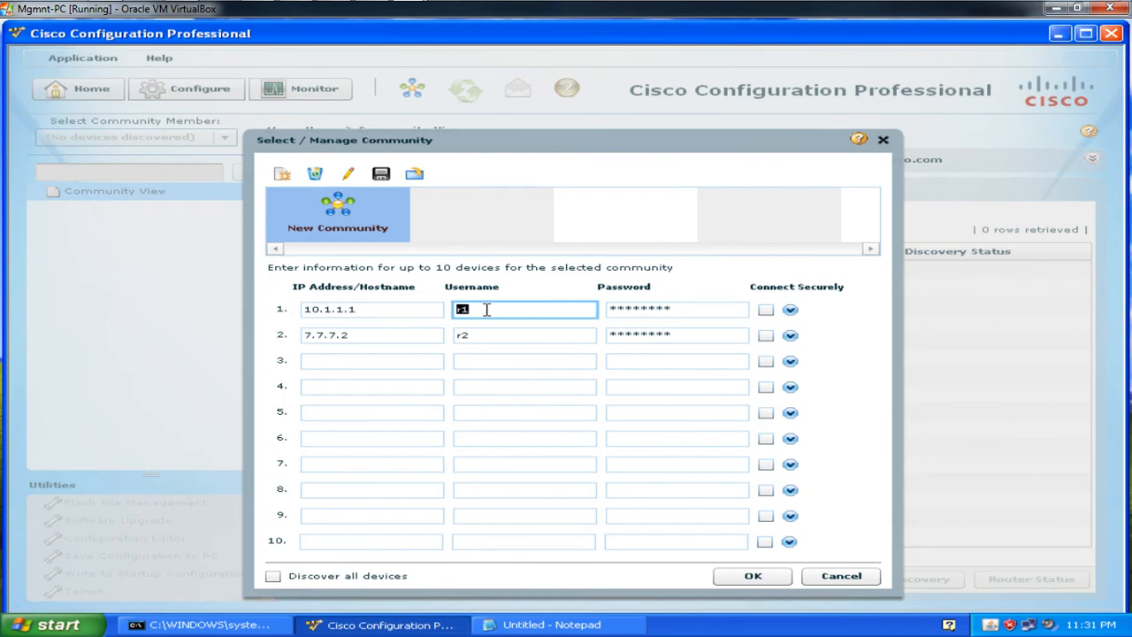
pyautogui.write('arshad')
pyautogui.press('Tab')
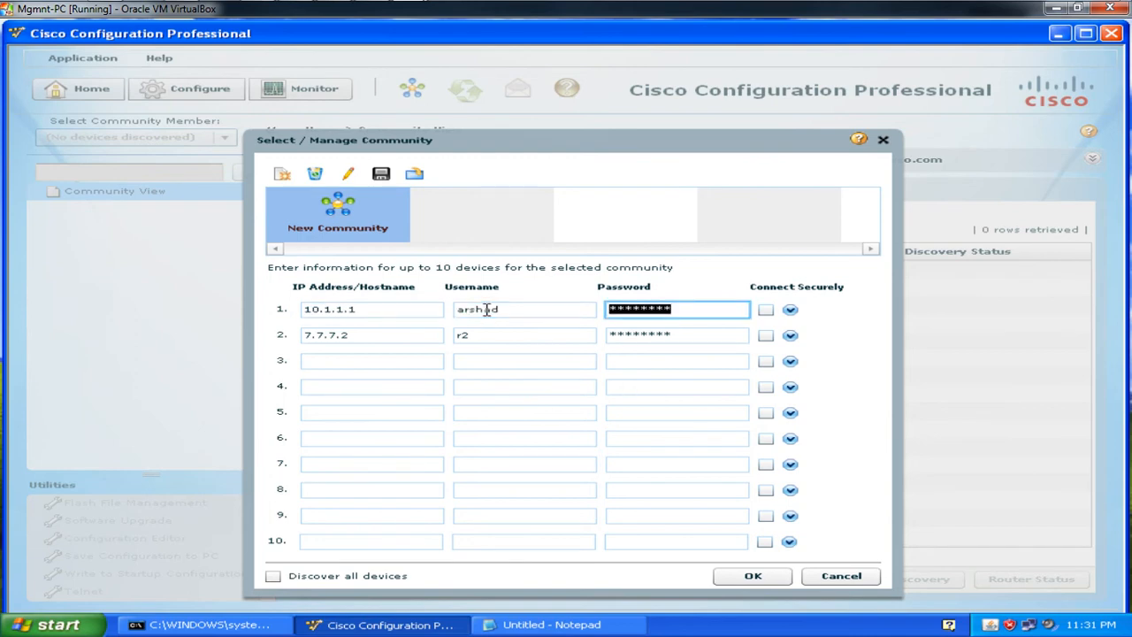
pyautogui.write('cisco123')
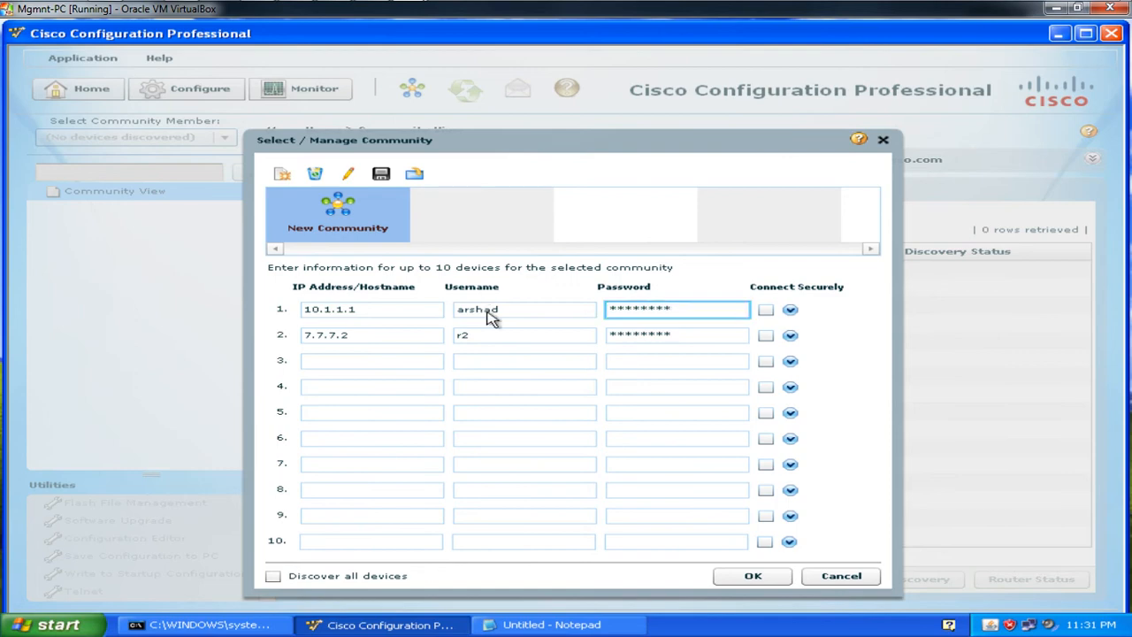
# Step: Re-enter row 2's password and add 8.8.8.2 with username r3 and its password
pyautogui.click(651, 332)
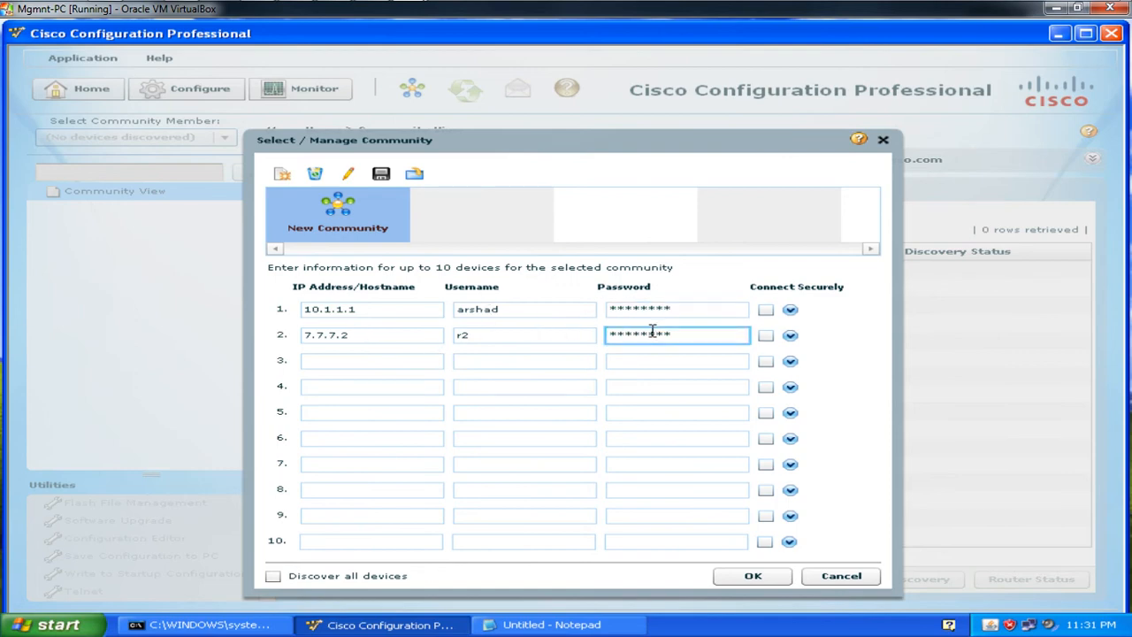
pyautogui.hotkey('ctrl', 'a')
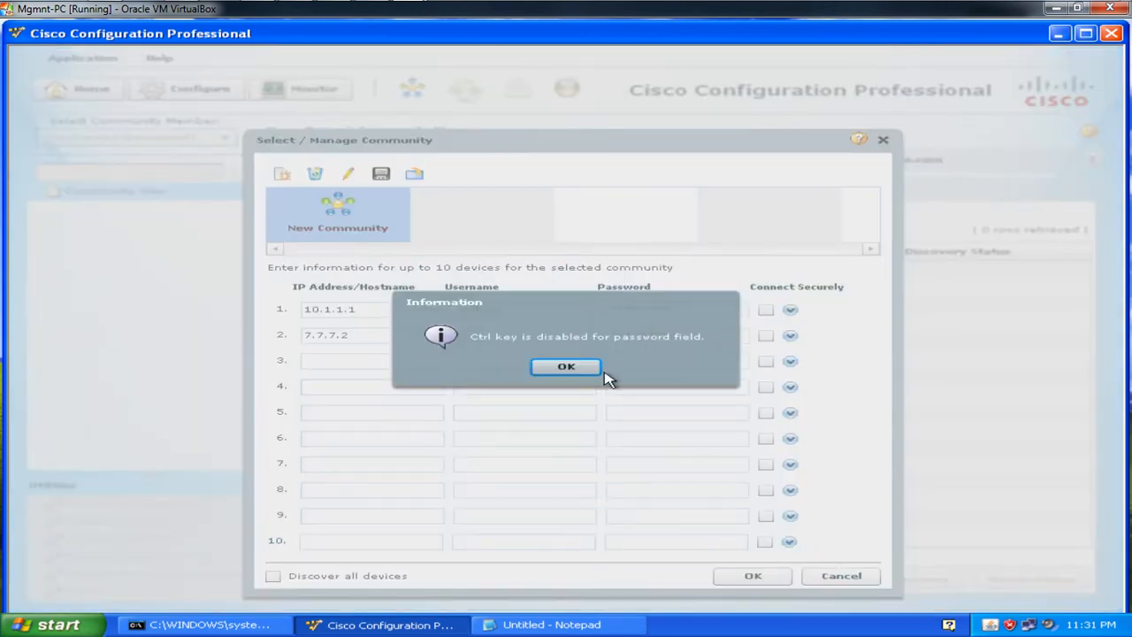
pyautogui.click(559, 367)
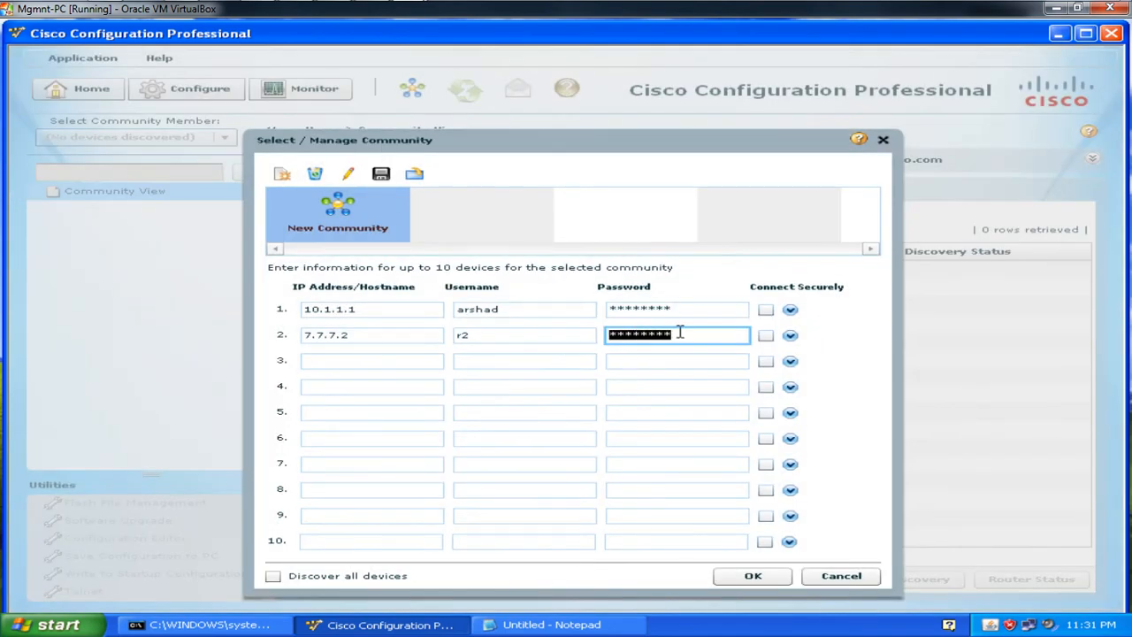
pyautogui.write('********')
pyautogui.click(373, 362)
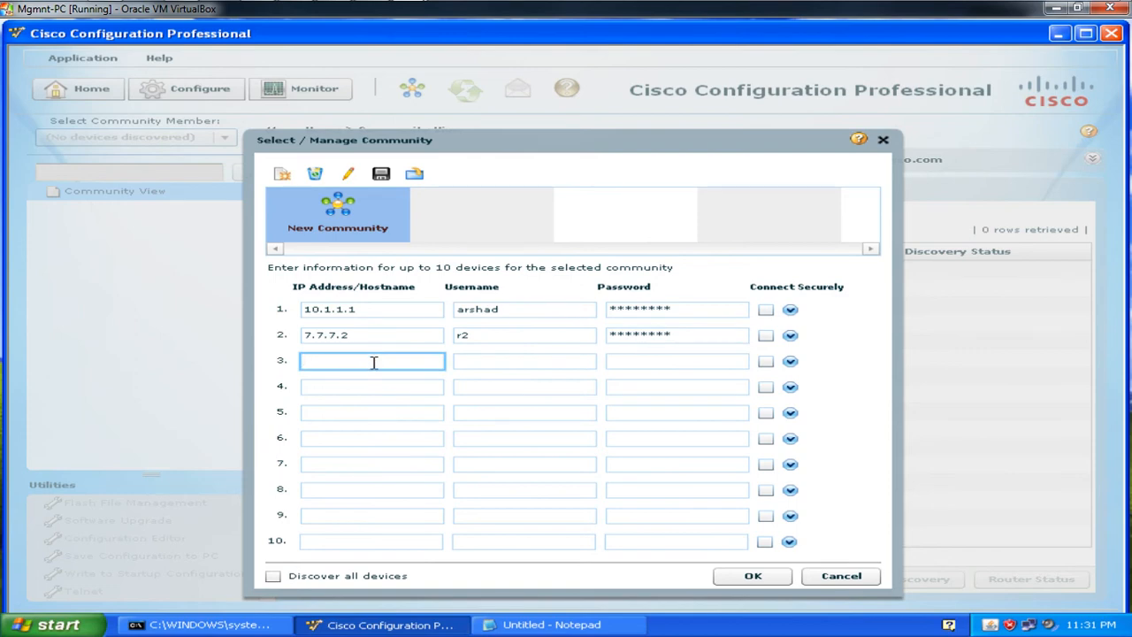
pyautogui.write('8.8.8.2')
pyautogui.press('Tab')
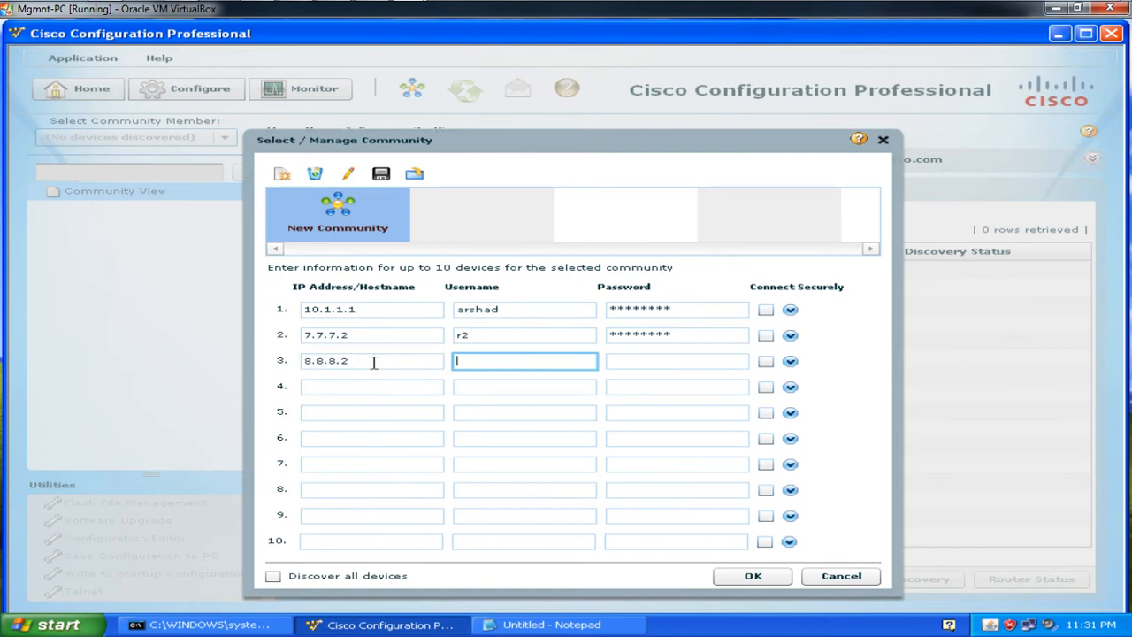
pyautogui.write('r3')
pyautogui.press('Tab')
pyautogui.write('cisco')
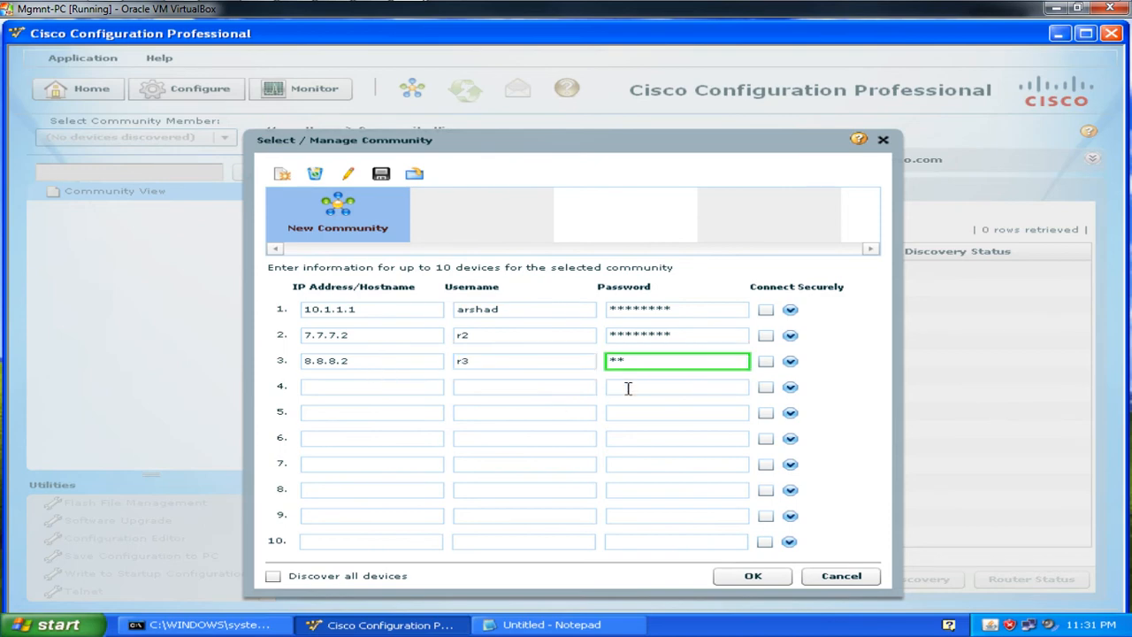
pyautogui.write('123')
# Step: Save the community device list and start discovery, including the 10.1.1.1 router
pyautogui.click(748, 577)
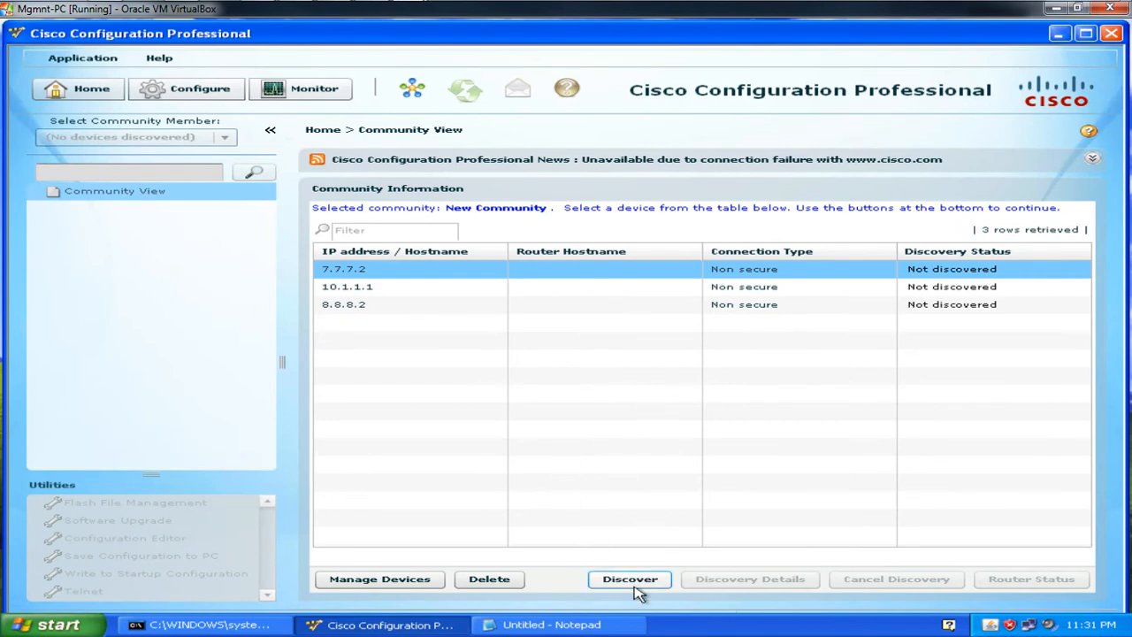
pyautogui.click(629, 579)
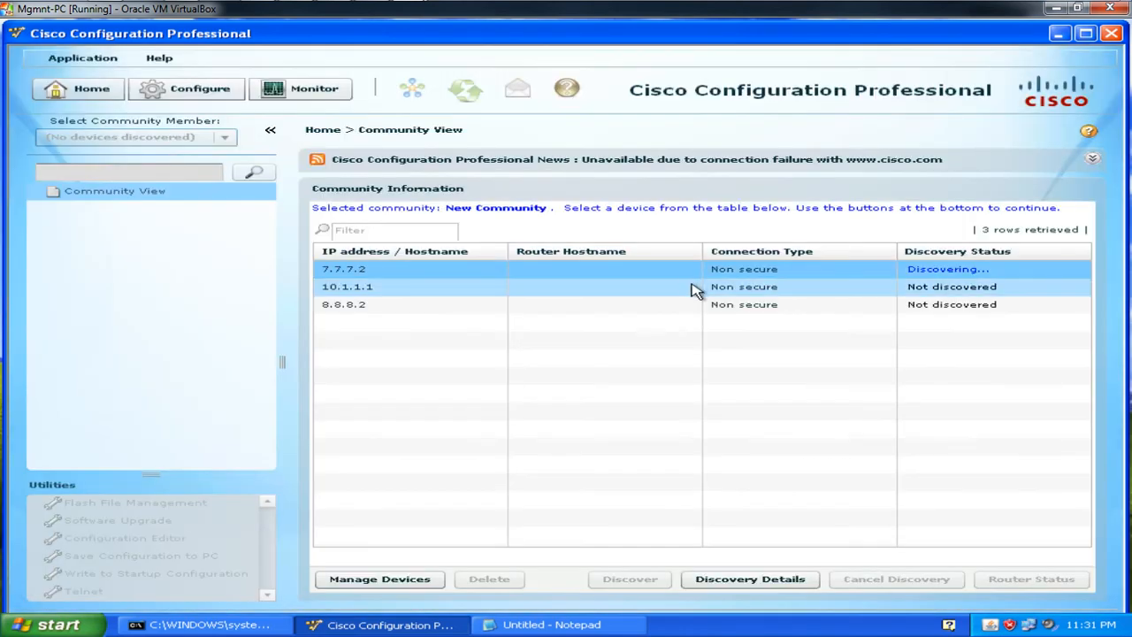
pyautogui.click(694, 288)
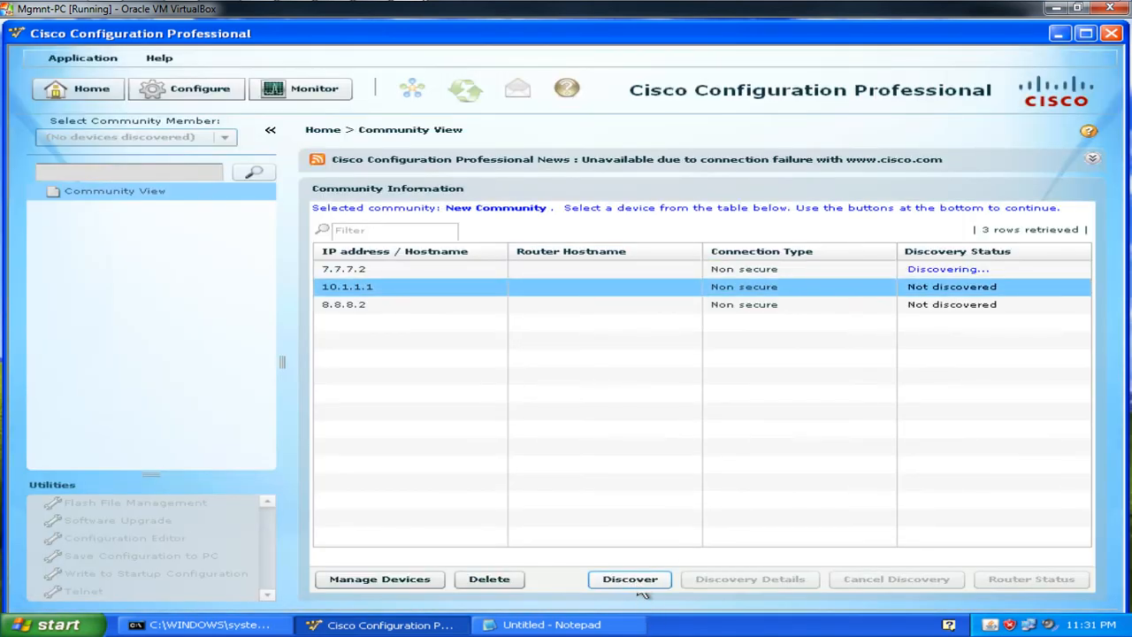
pyautogui.click(637, 581)
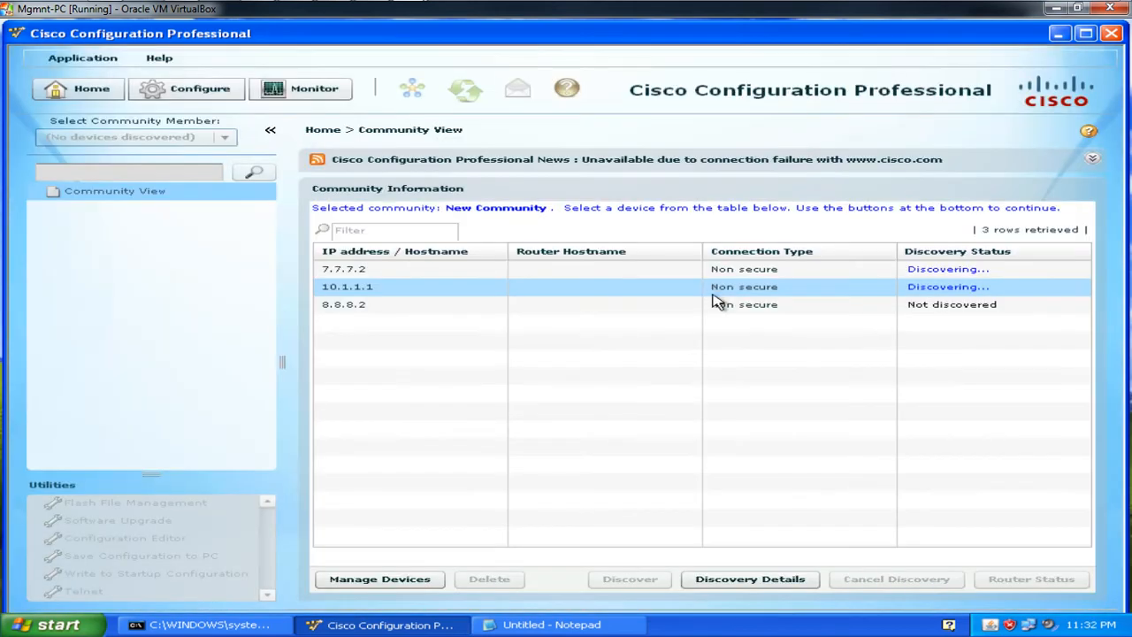
# Step: Run discovery on 8.8.8.2, then check the R2 (7.7.7.2) and R1 (10.1.1.1) statuses
pyautogui.click(718, 304)
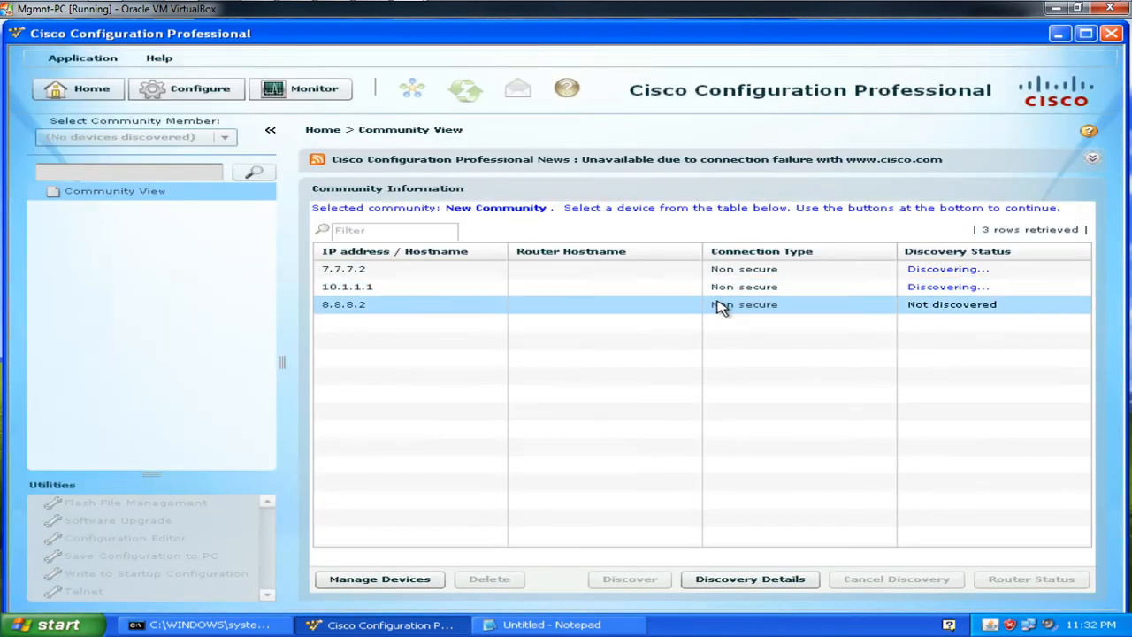
pyautogui.click(618, 580)
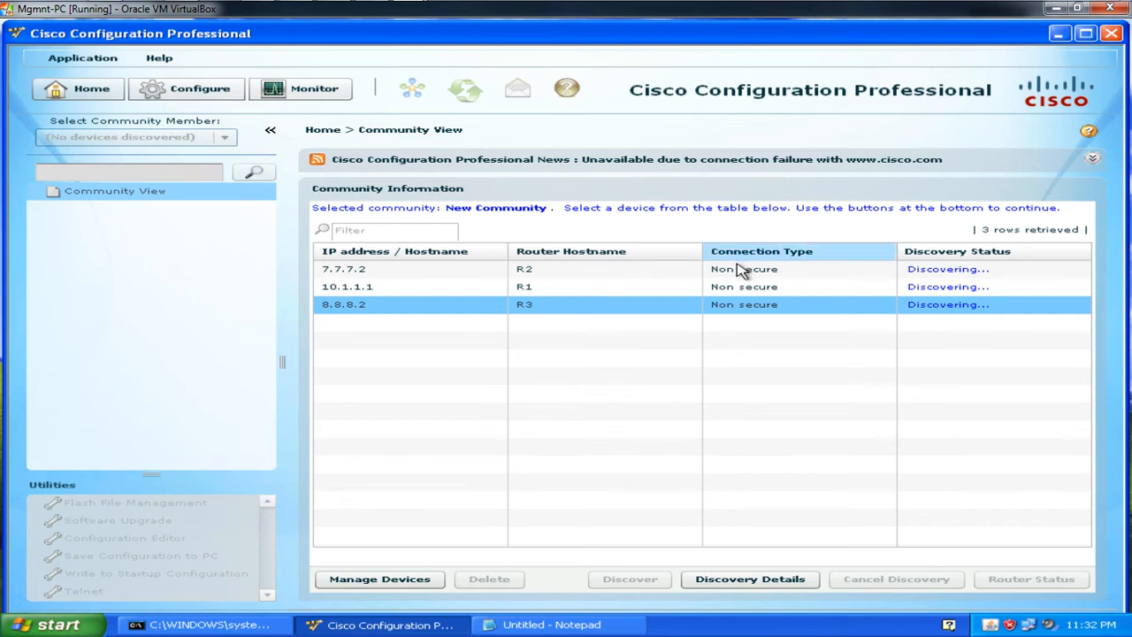
pyautogui.click(655, 269)
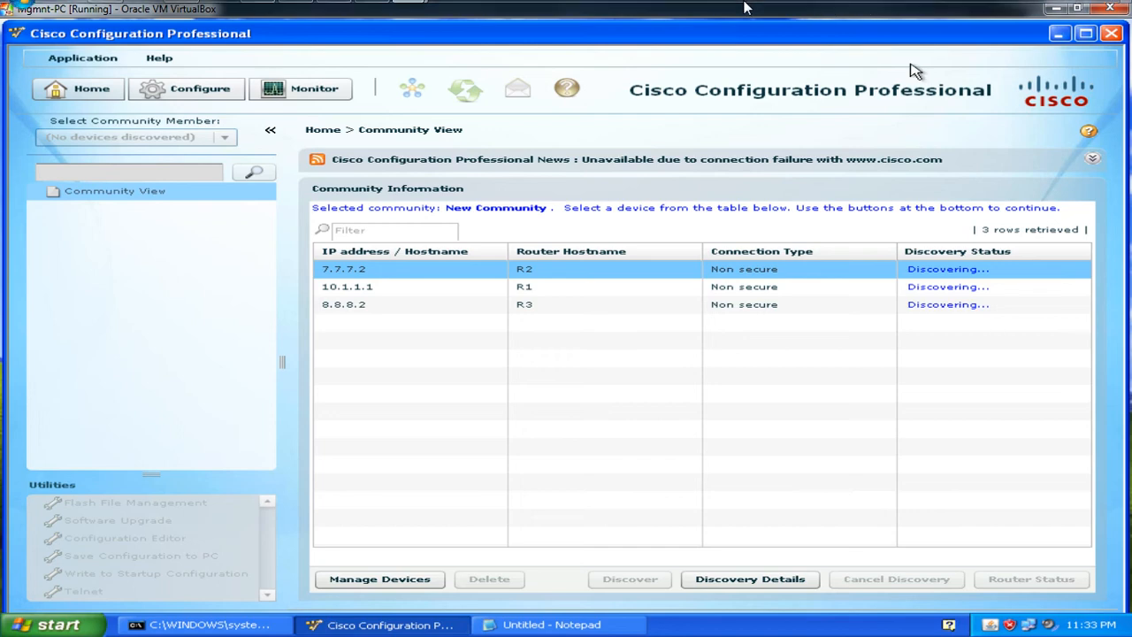
pyautogui.click(909, 292)
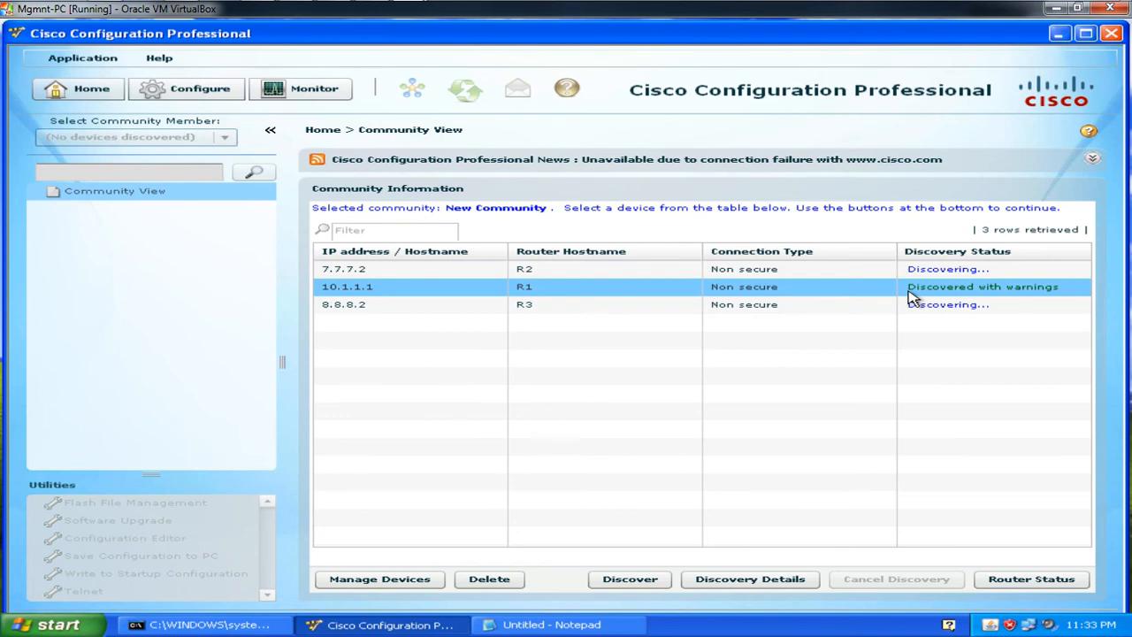
# Step: Read 10.1.1.1's Discovery Details, then pick 10.1.1.1 in the community member dropdown
pyautogui.doubleClick(395, 294)
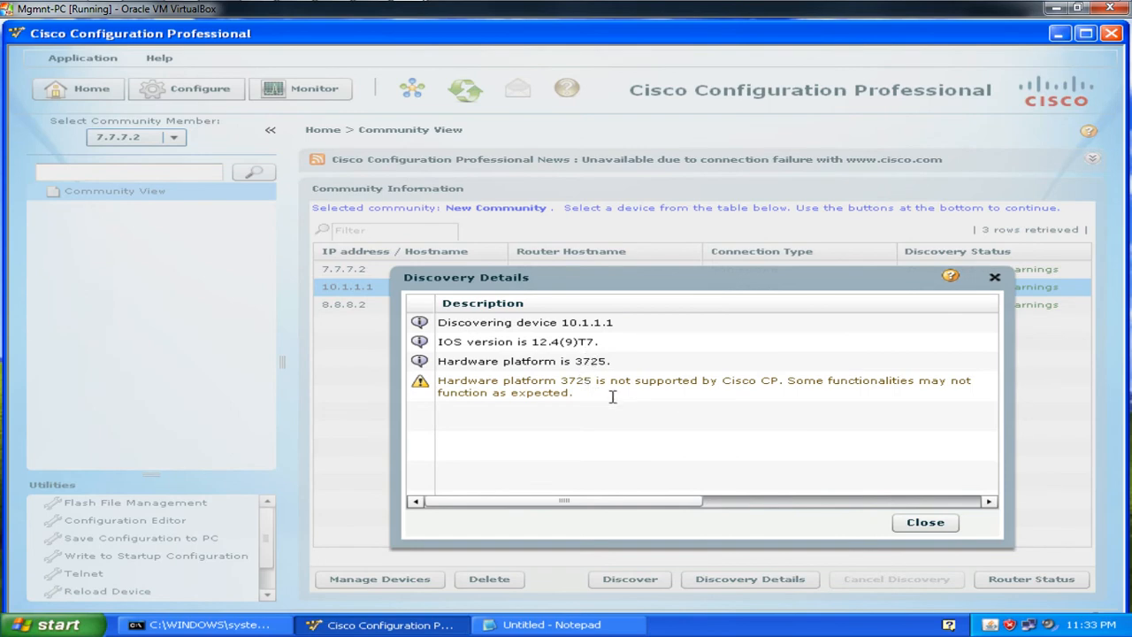
pyautogui.click(923, 521)
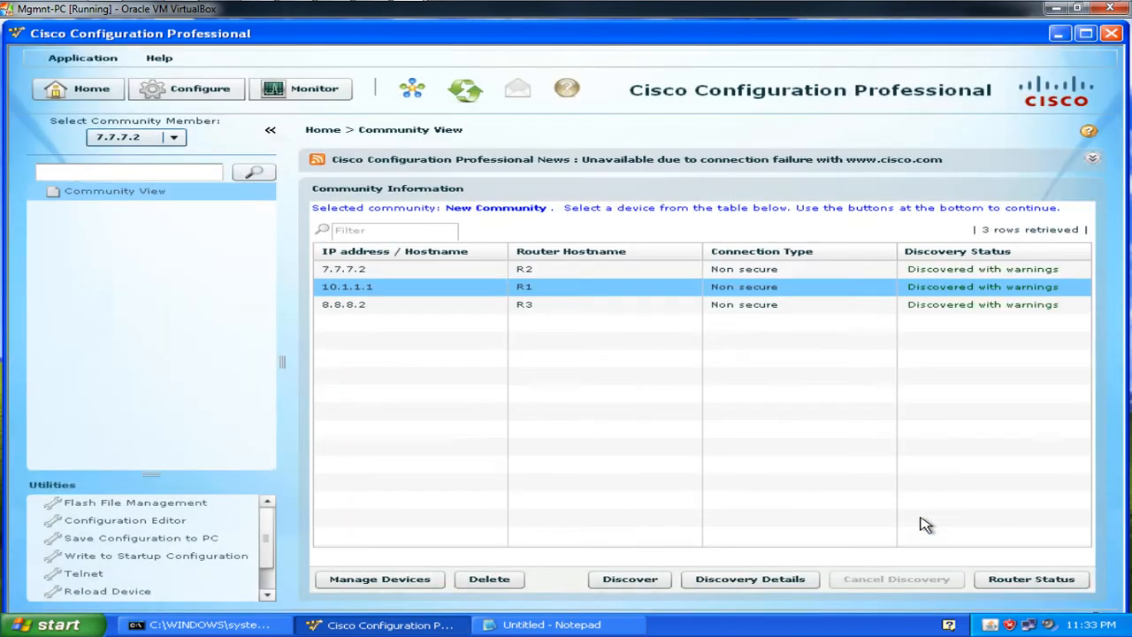
pyautogui.click(351, 273)
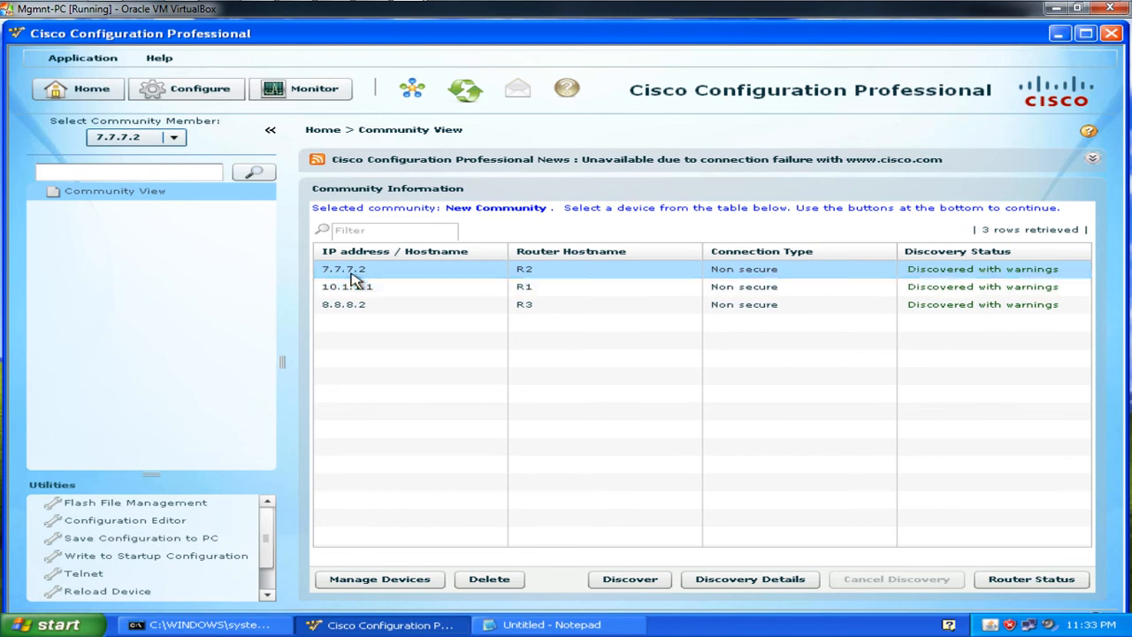
pyautogui.doubleClick(354, 286)
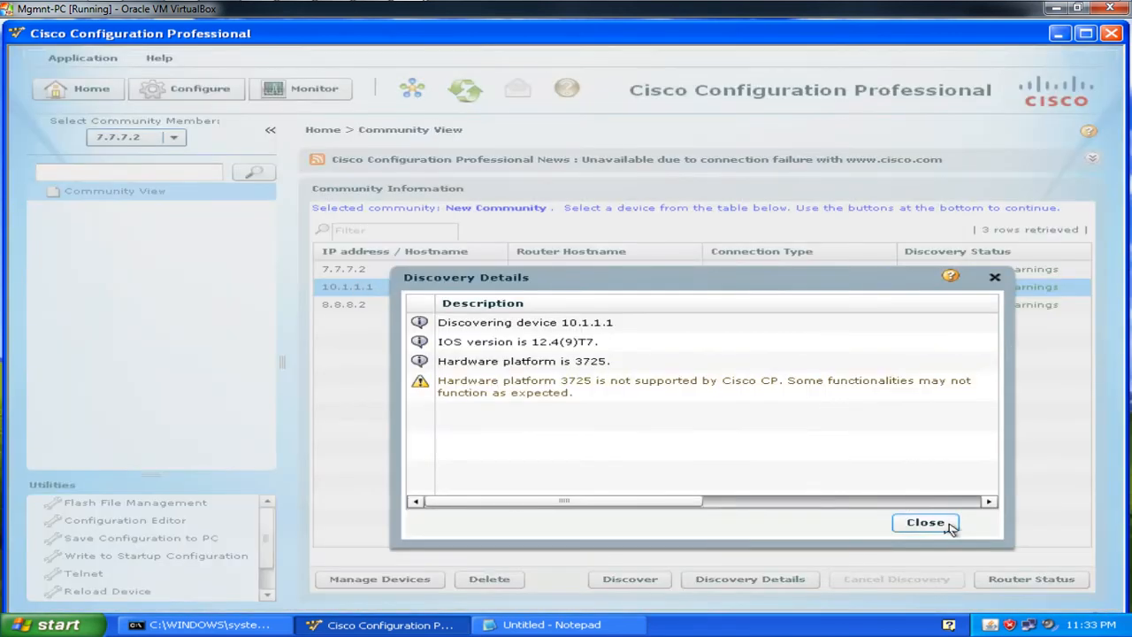
pyautogui.click(925, 522)
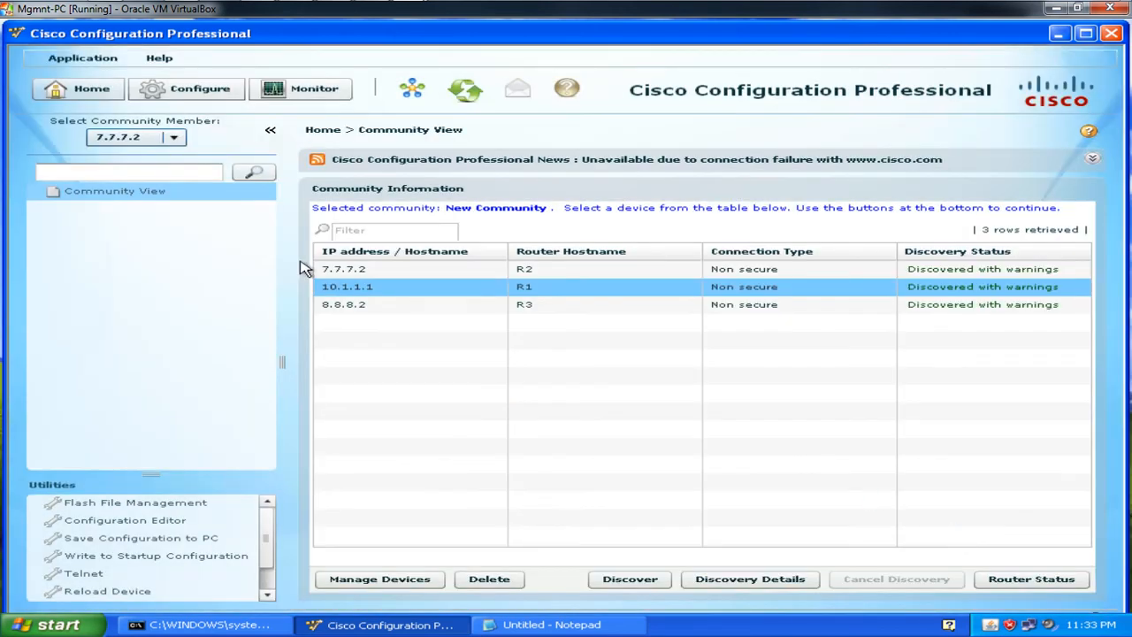
pyautogui.click(173, 139)
pyautogui.click(149, 168)
# Step: Go to Interface and Connections and start adding a new Loopback logical interface
pyautogui.click(182, 93)
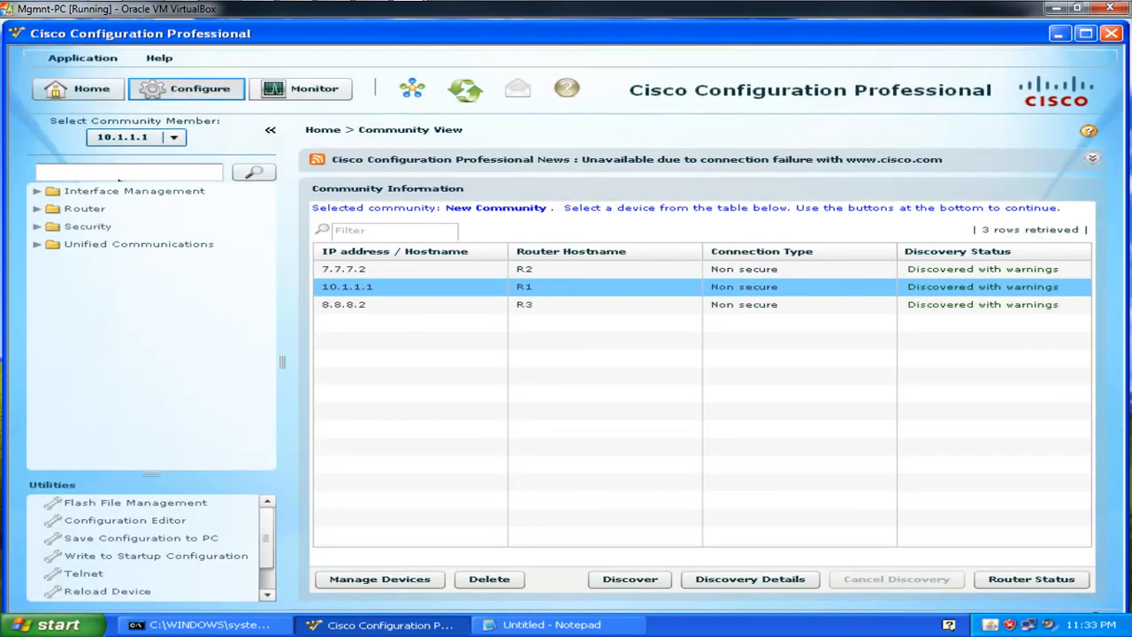
pyautogui.click(114, 191)
pyautogui.click(113, 213)
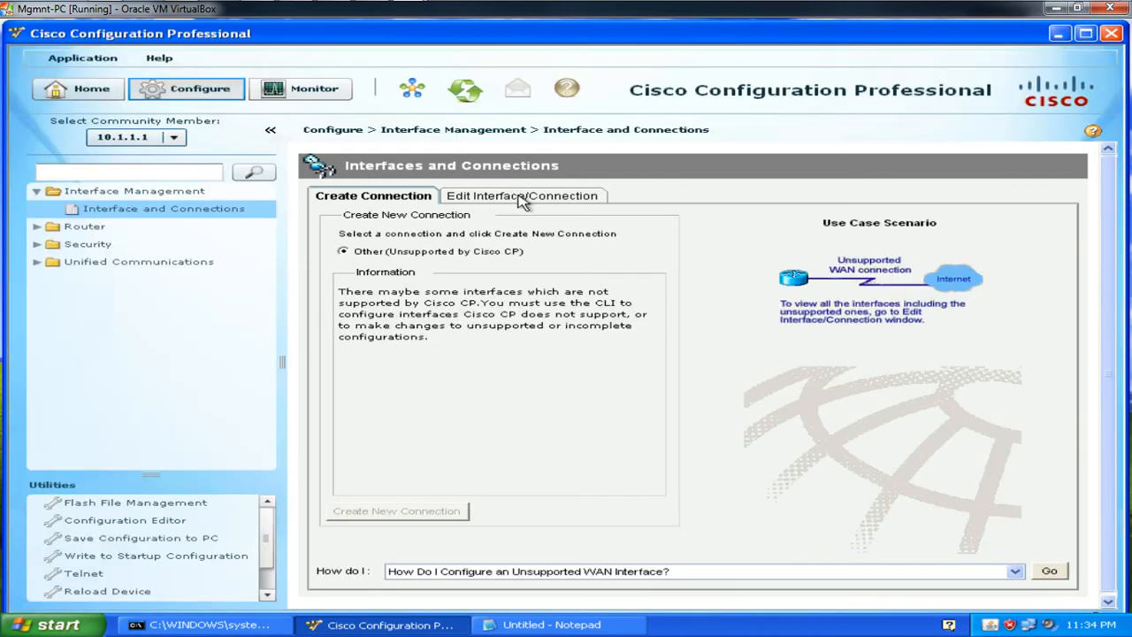
pyautogui.click(519, 198)
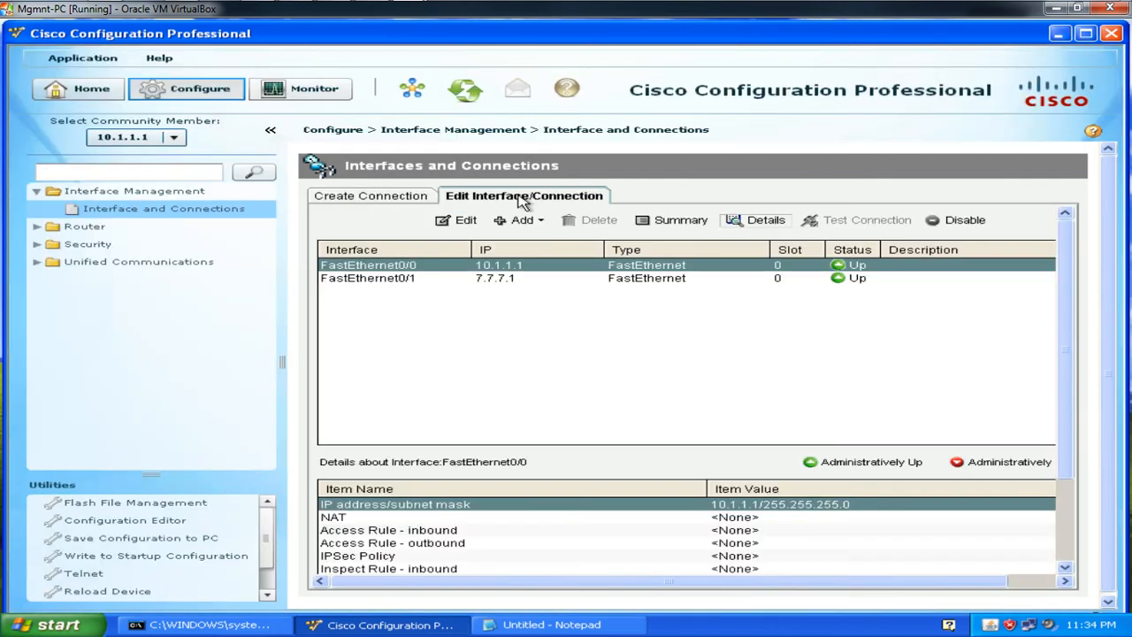
pyautogui.click(535, 223)
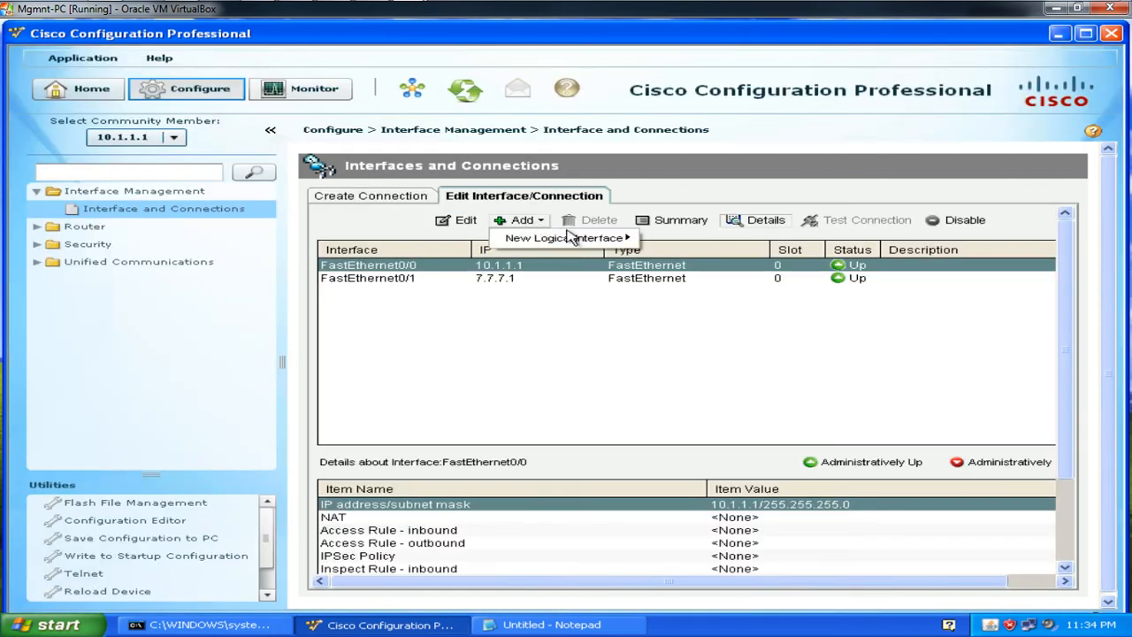
pyautogui.moveTo(601, 238)
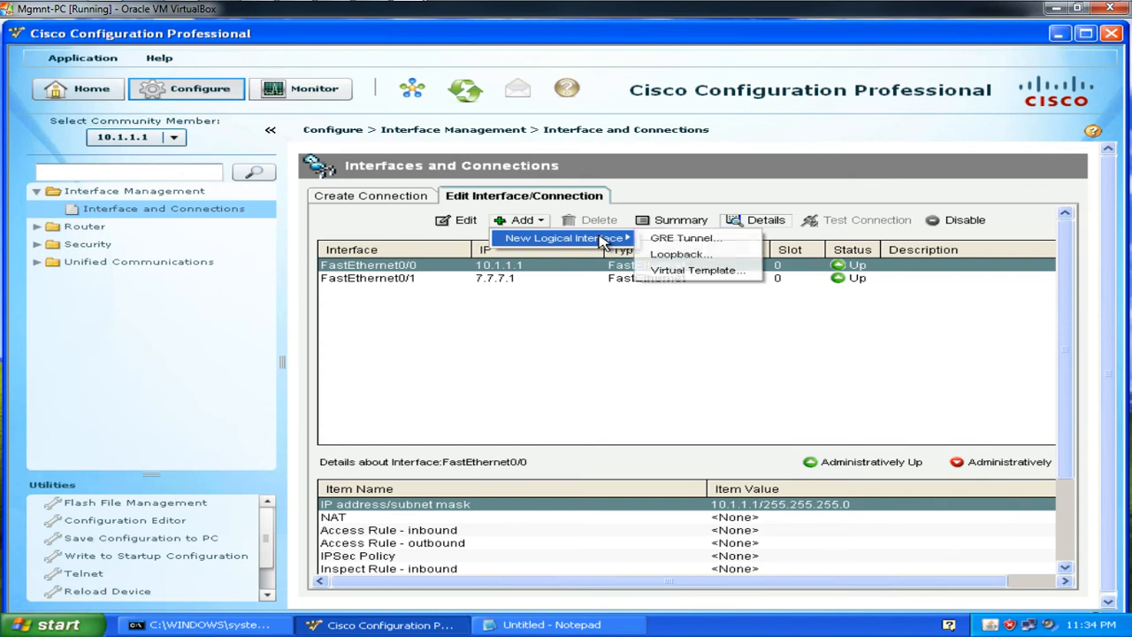
pyautogui.click(677, 255)
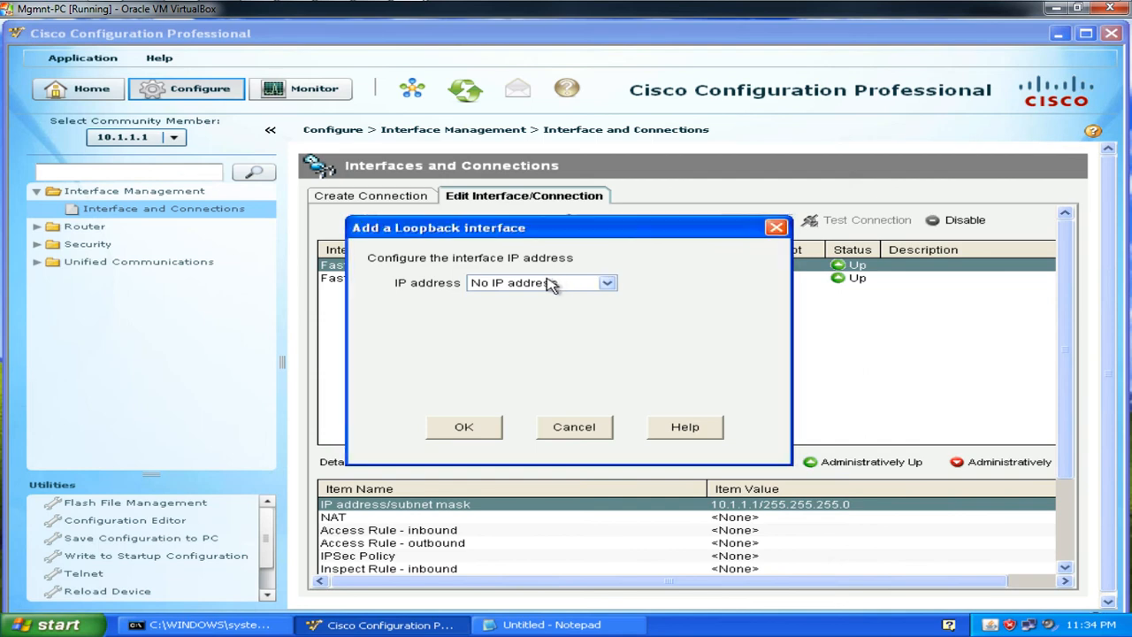
# Step: Give the loopback static IP 11.11.11.11 with a /32 prefix
pyautogui.click(546, 284)
pyautogui.click(531, 297)
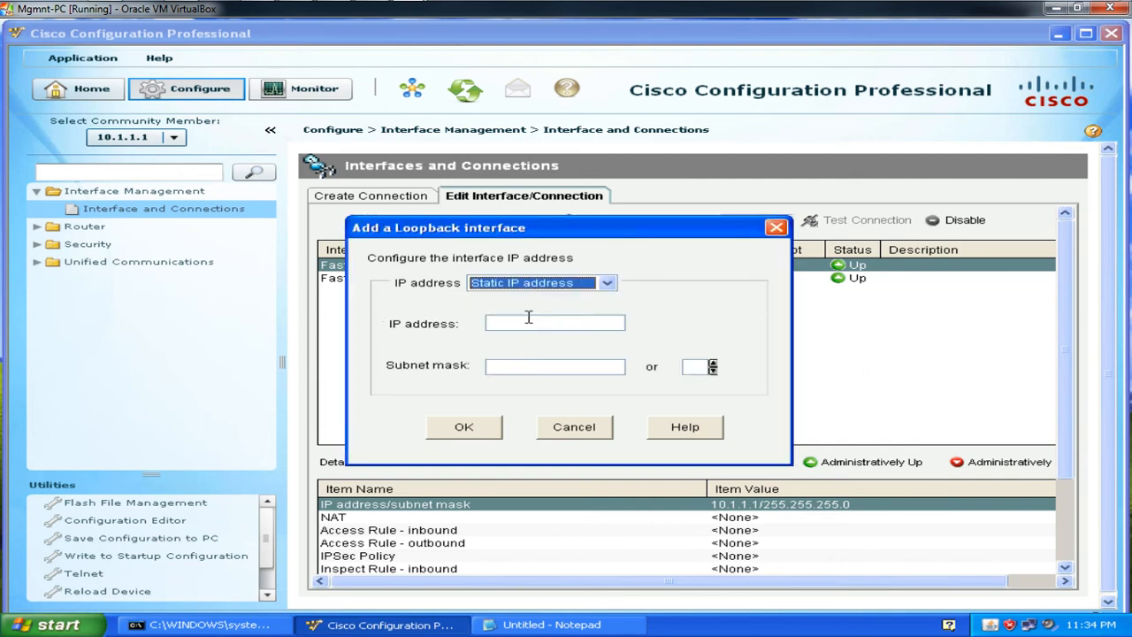
pyautogui.click(527, 320)
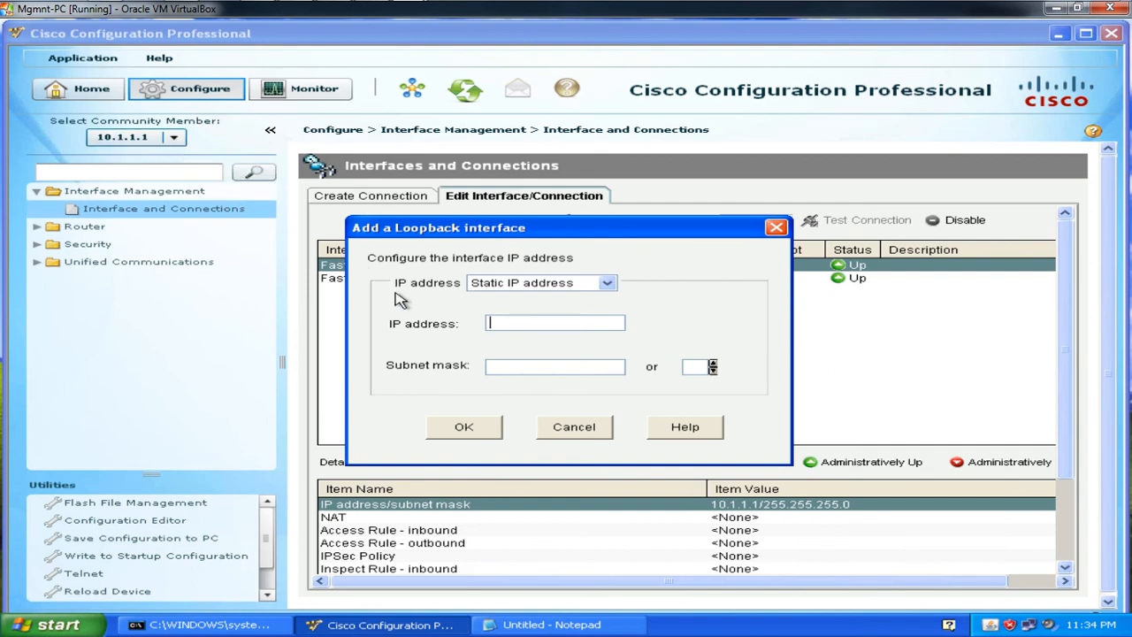
pyautogui.write('11.11.11.11')
pyautogui.click(689, 367)
pyautogui.write('32')
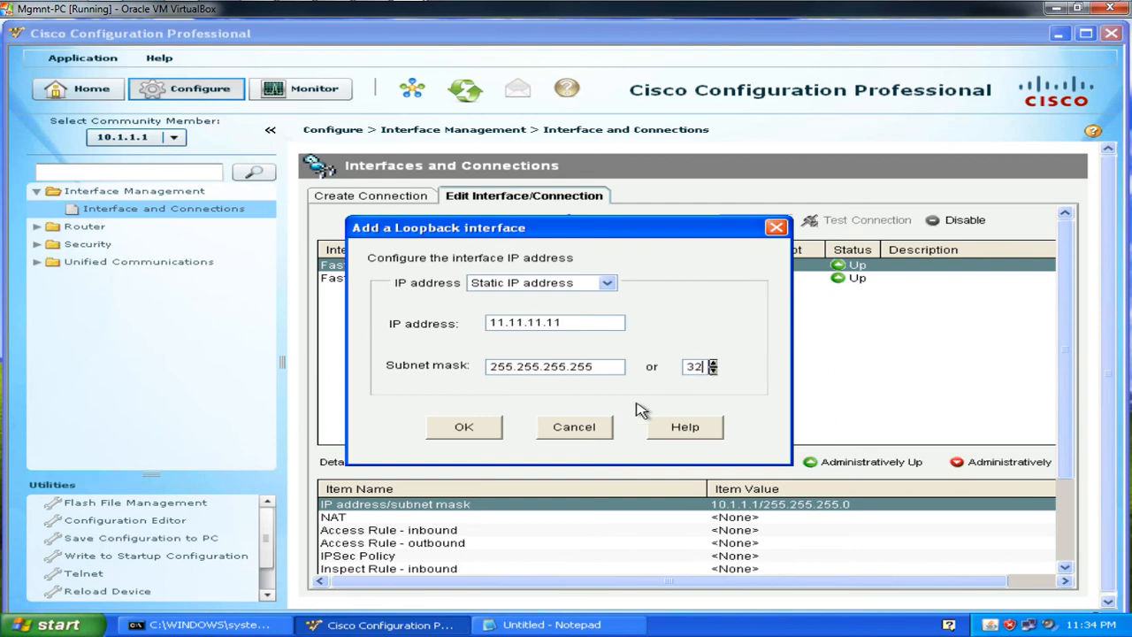
pyautogui.click(486, 426)
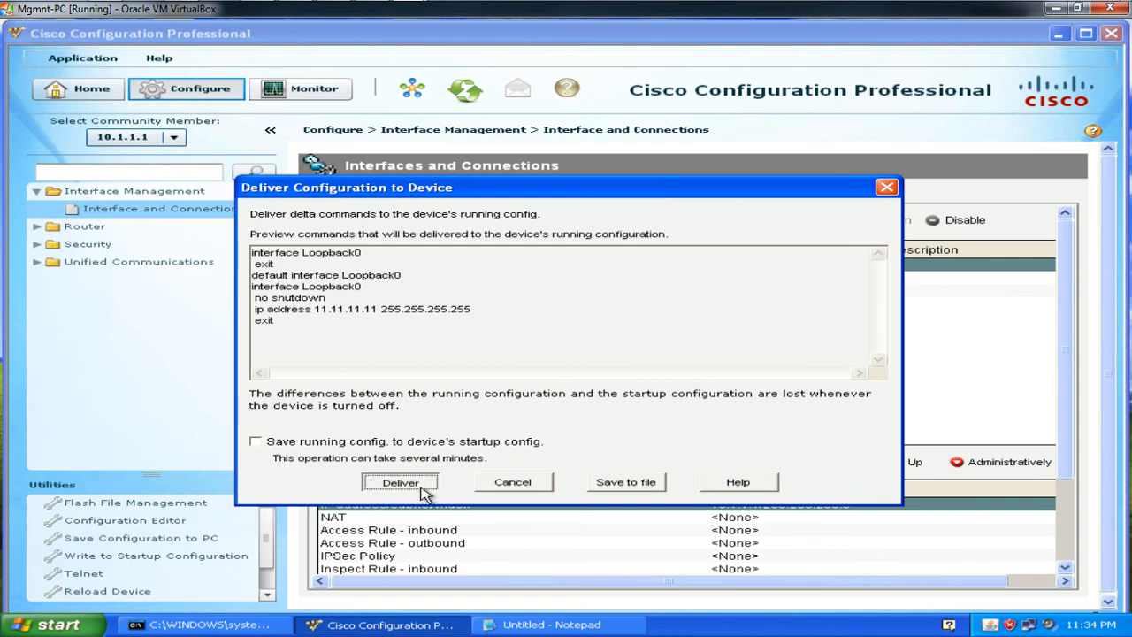
# Step: Deliver the Loopback0 configuration to R1 and view the new interface's details
pyautogui.click(422, 490)
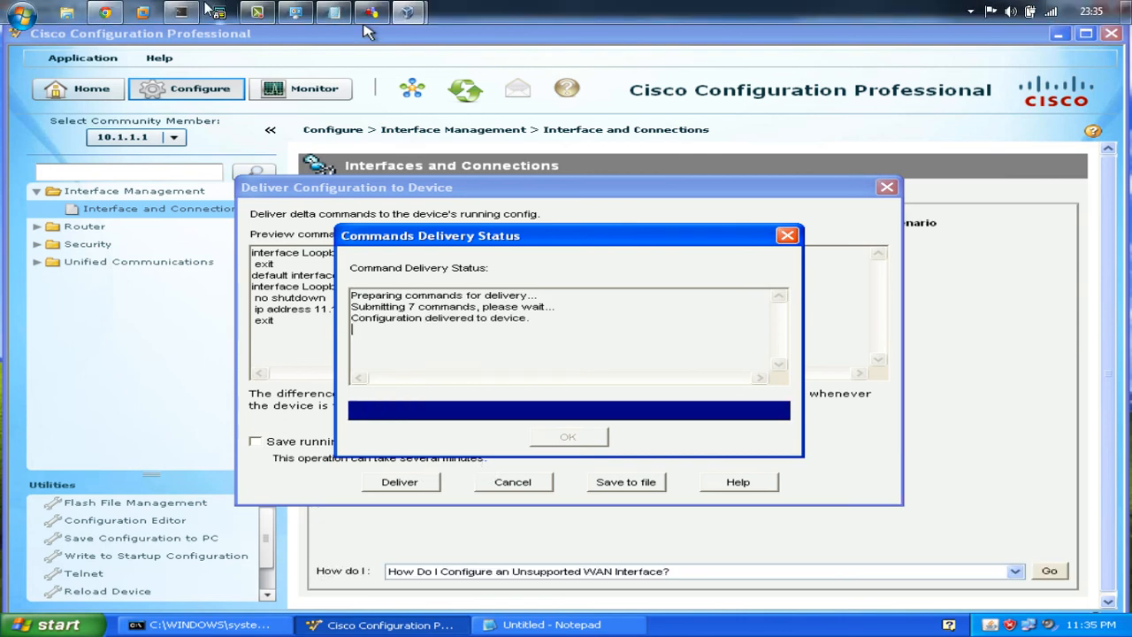
pyautogui.click(572, 435)
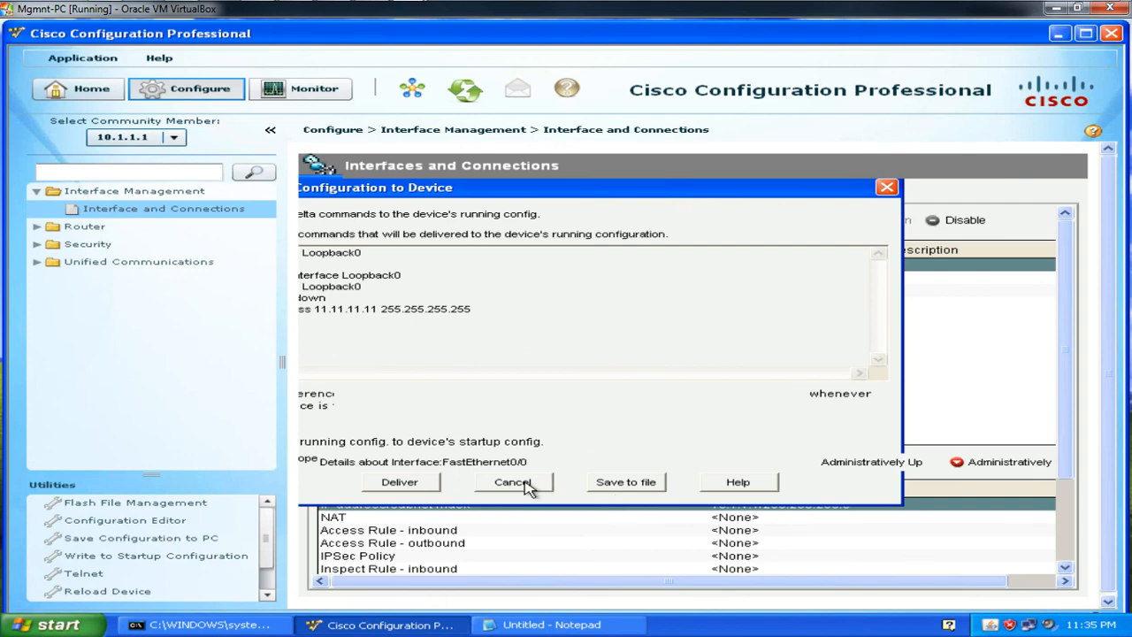
pyautogui.click(524, 484)
pyautogui.click(524, 294)
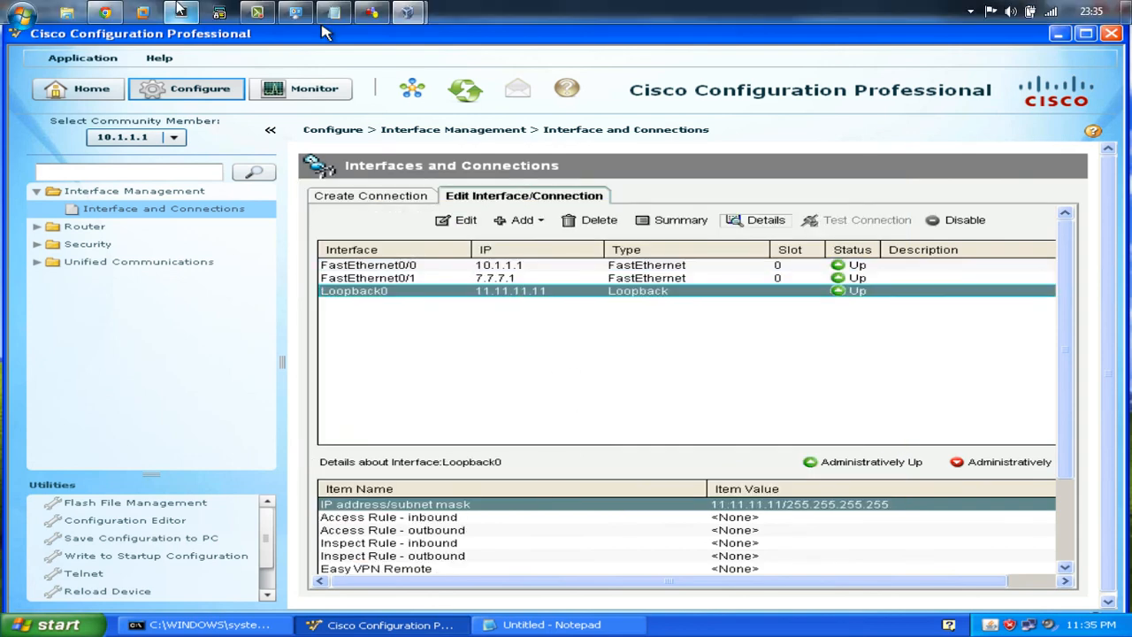
pyautogui.click(182, 12)
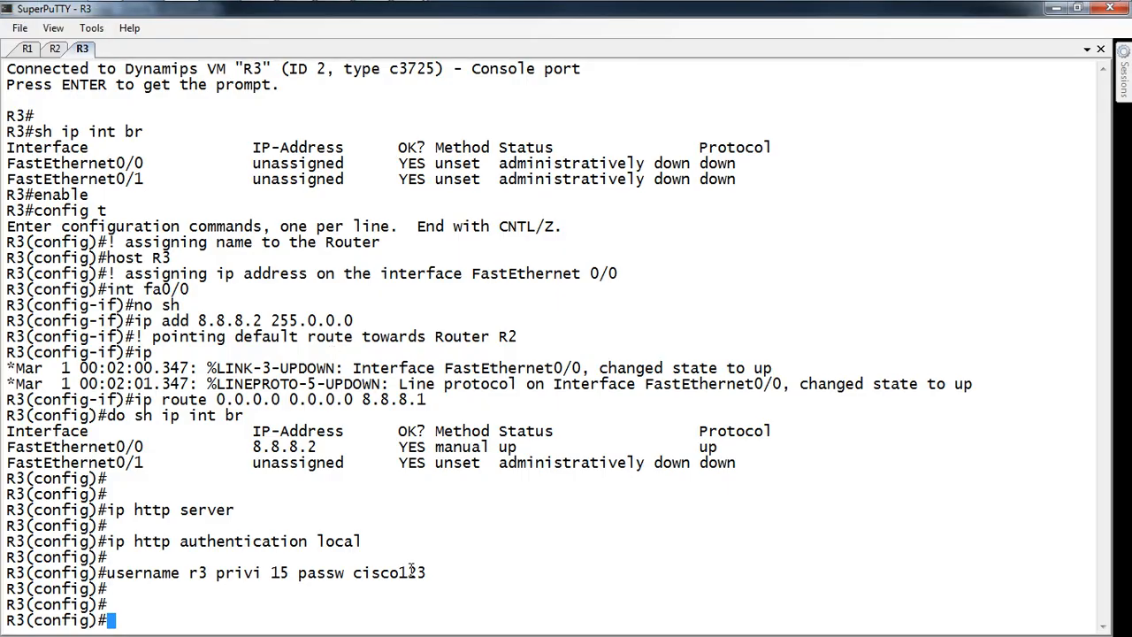
# Step: Run 'do sh ip int br' on R1 to see Loopback0 up at 11.11.11.11
pyautogui.click(26, 49)
pyautogui.press('Return')
pyautogui.press('Return')
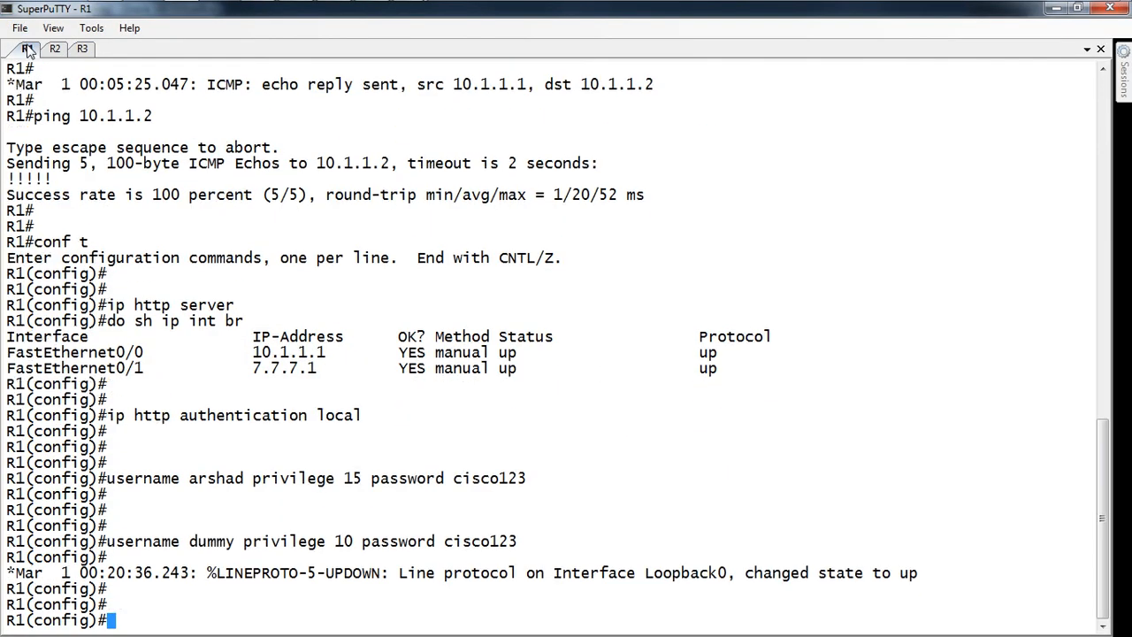
pyautogui.write('do sh ip int br')
pyautogui.press('Return')
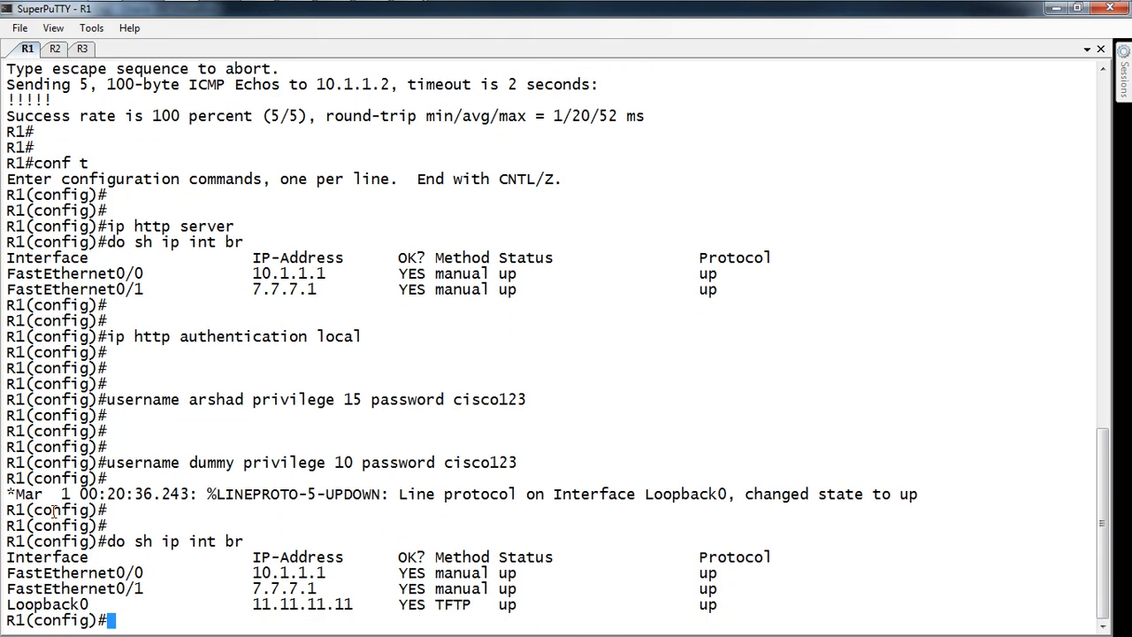
pyautogui.doubleClick(456, 605)
# Step: Start a new Notepad note with 'SDM -- Security Device Manager' and 'http 80'
pyautogui.press('super+r')
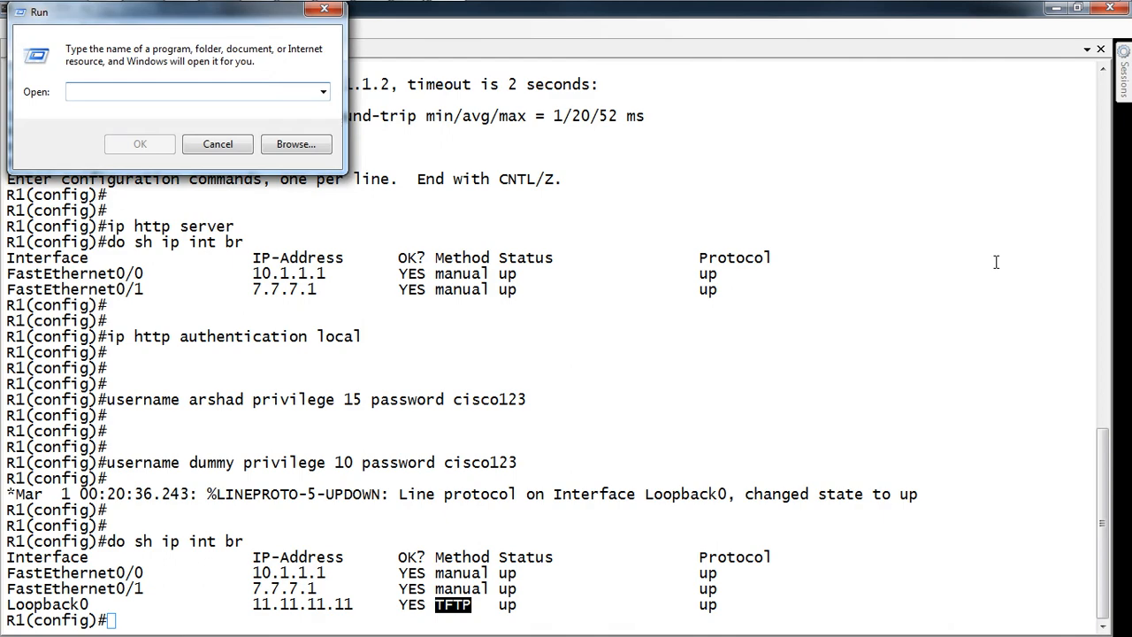
pyautogui.write('note')
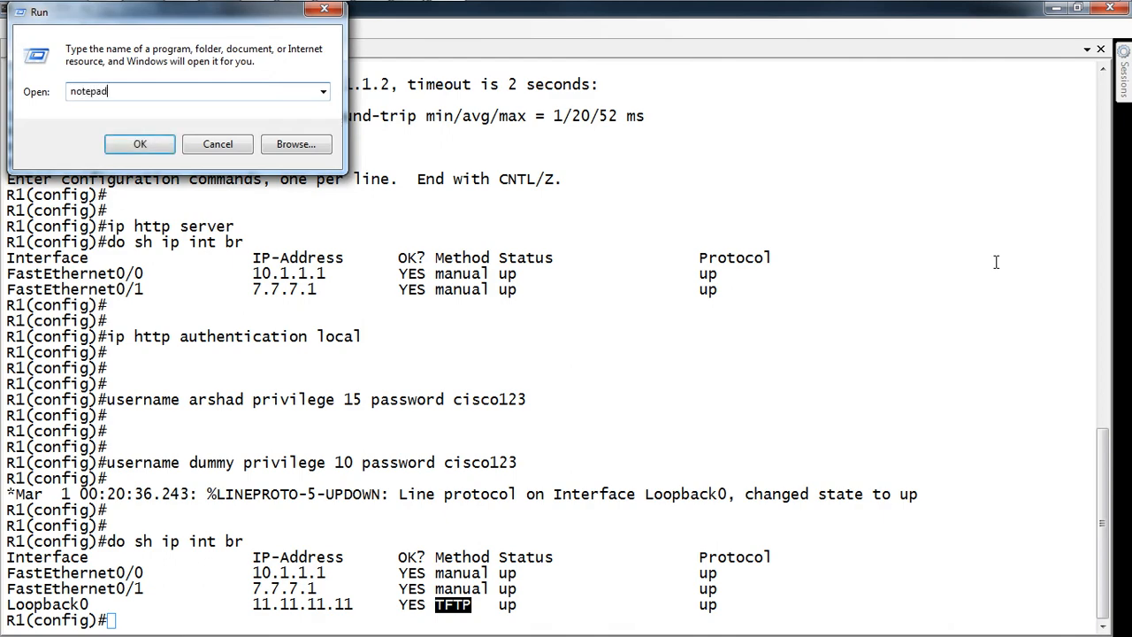
pyautogui.write('pad')
pyautogui.press('Return')
pyautogui.write('SD')
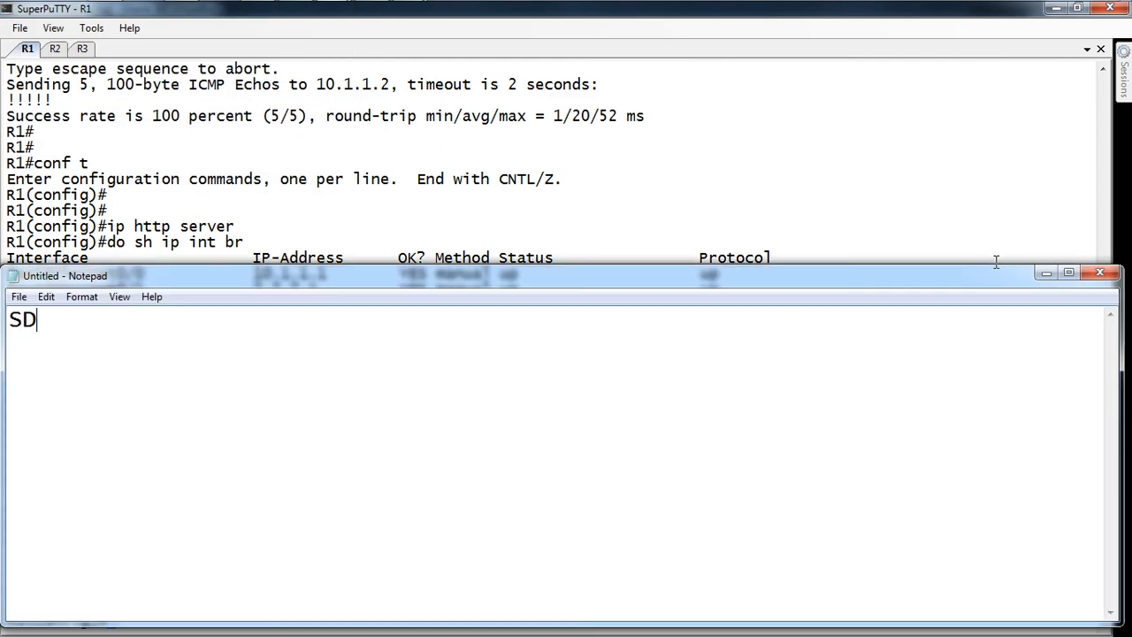
pyautogui.write('M -- Security D')
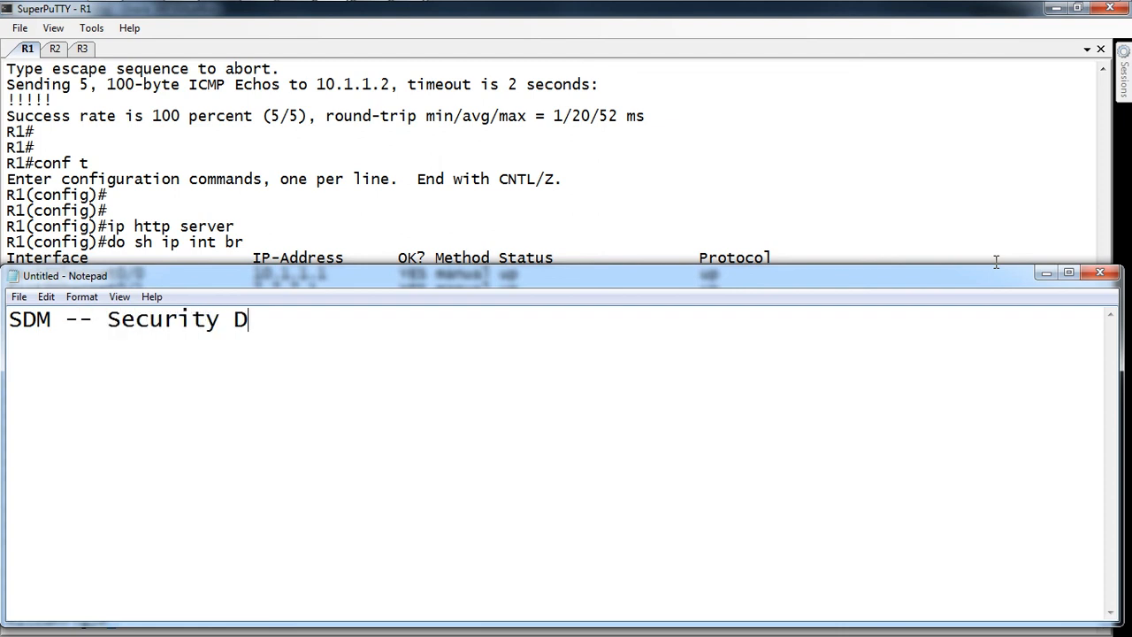
pyautogui.write('evice Ma')
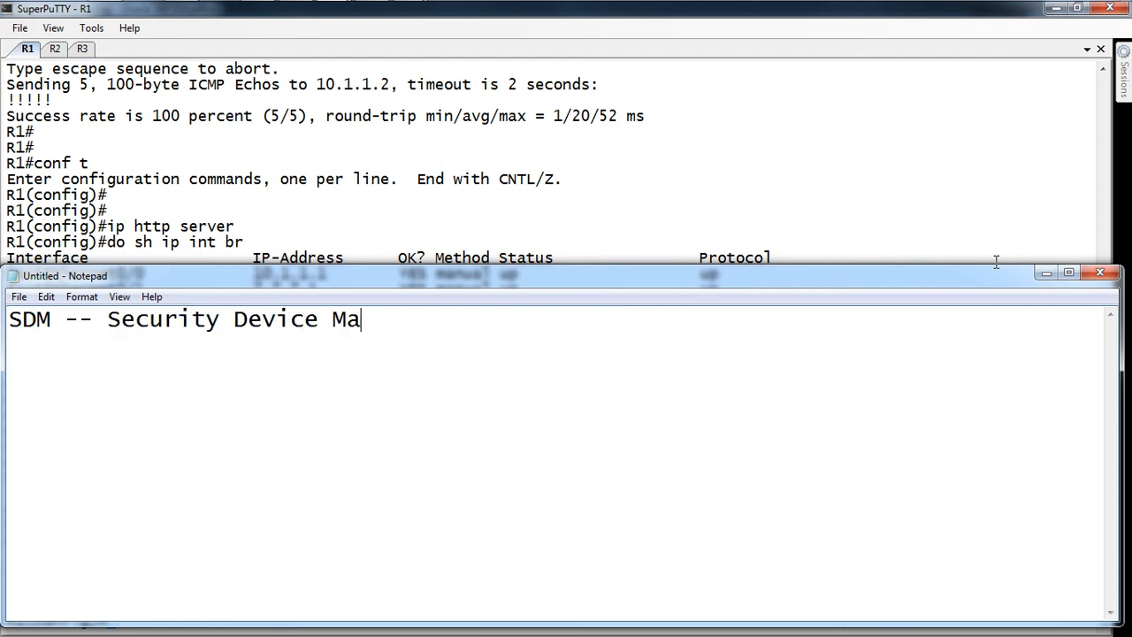
pyautogui.write('nager')
pyautogui.press('Return')
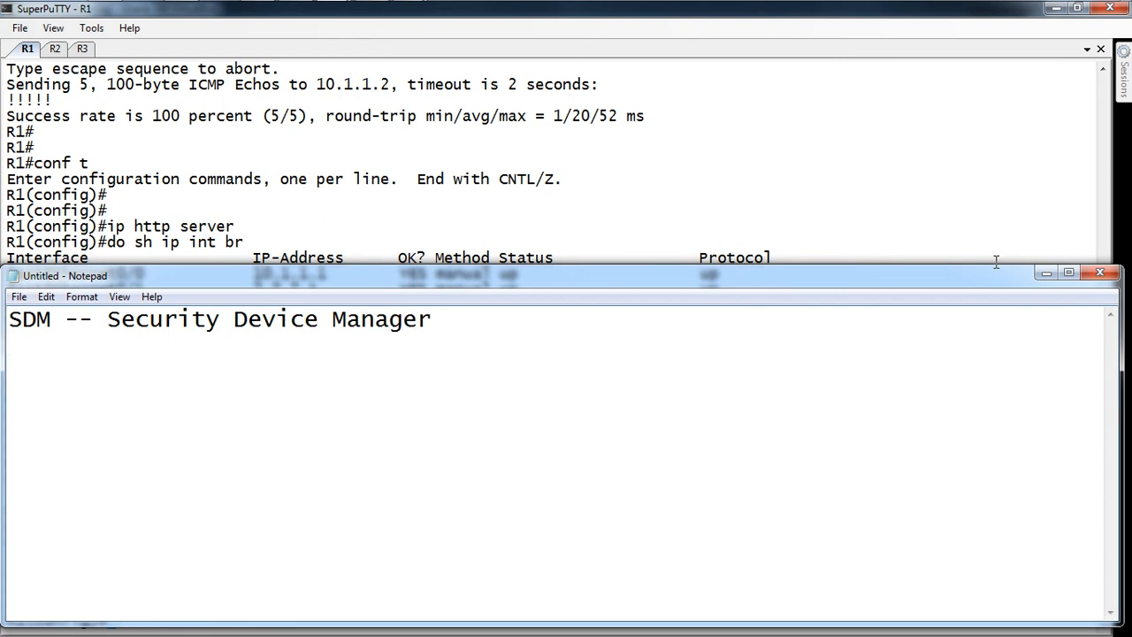
pyautogui.write('http 80')
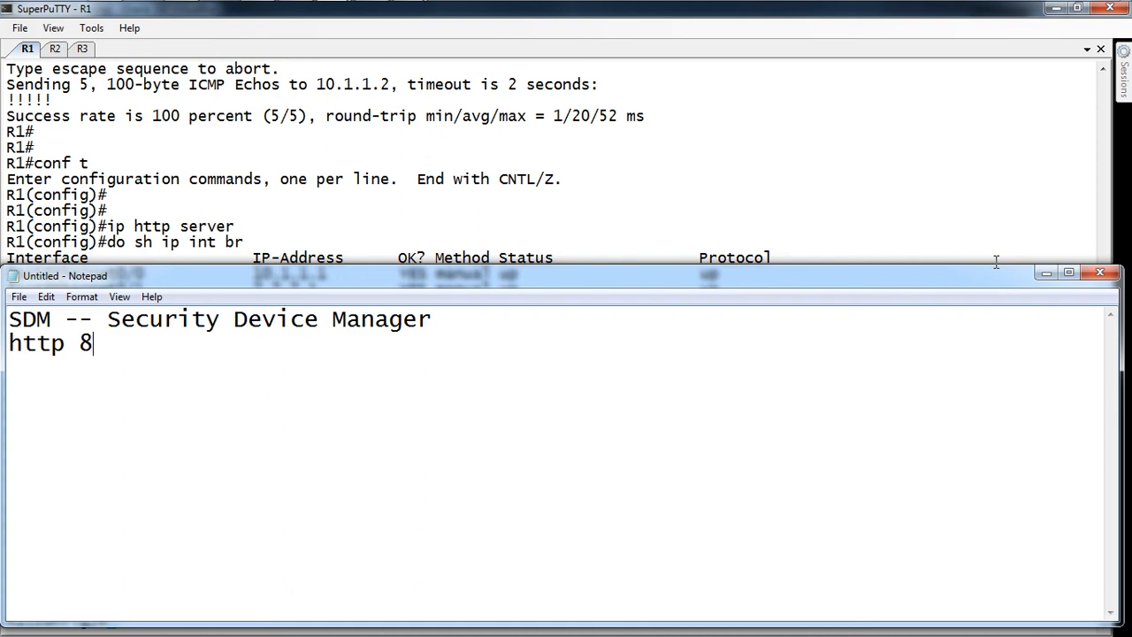
# Step: Add the steps '1. ip http server' and '2. ip http authentication local'
pyautogui.press('Return')
pyautogui.press('Return')
pyautogui.write('1. ip http se')
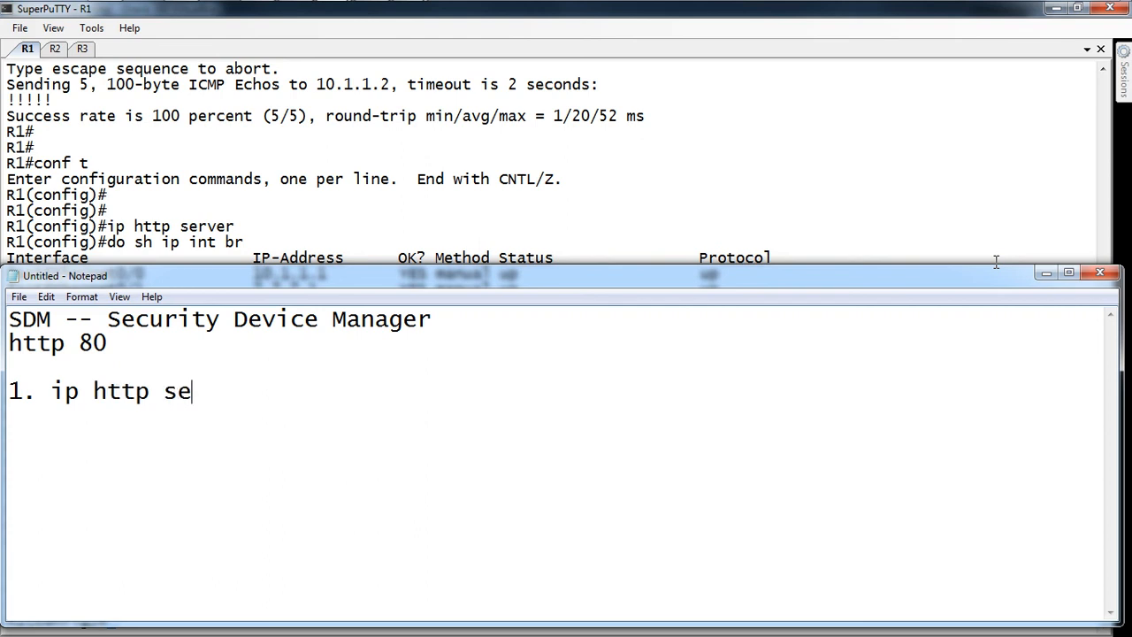
pyautogui.write('rver')
pyautogui.press('Return')
pyautogui.write('2. ip h')
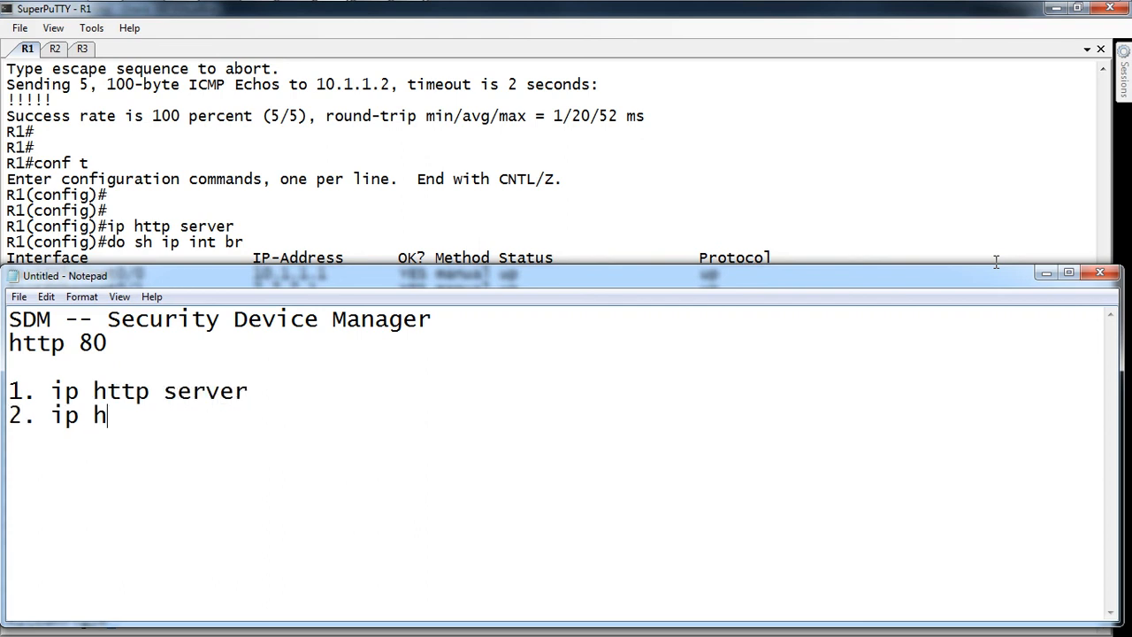
pyautogui.write('ttp authen')
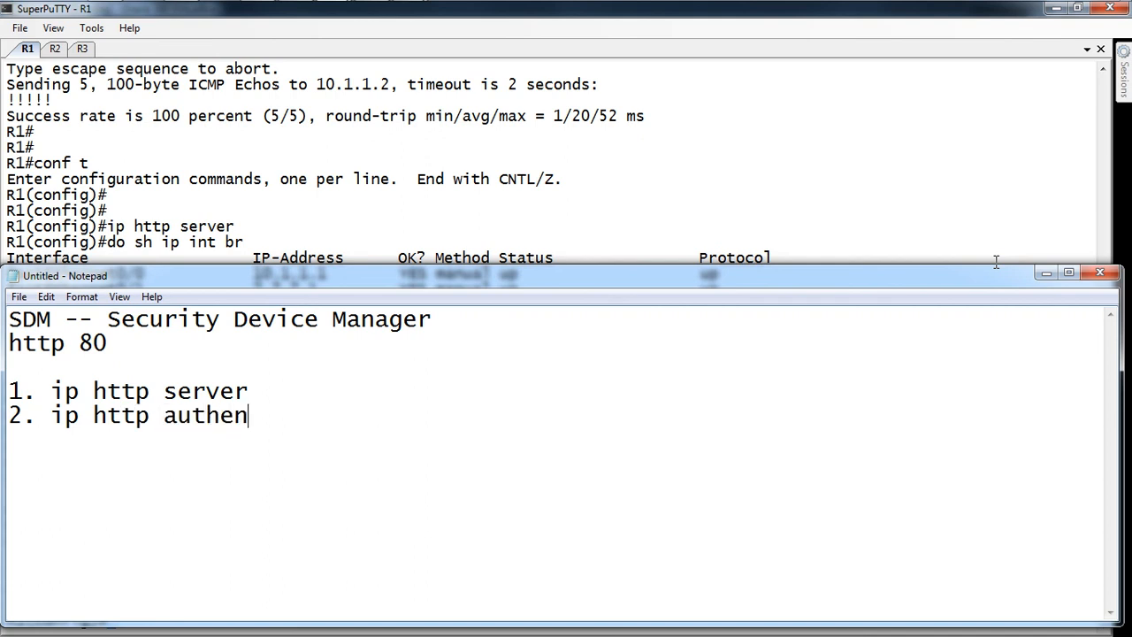
pyautogui.write('tication local')
# Step: Add the privilege-15 user reminder and the line 'CCP --> Cisco Configuration Professional'
pyautogui.press('Return')
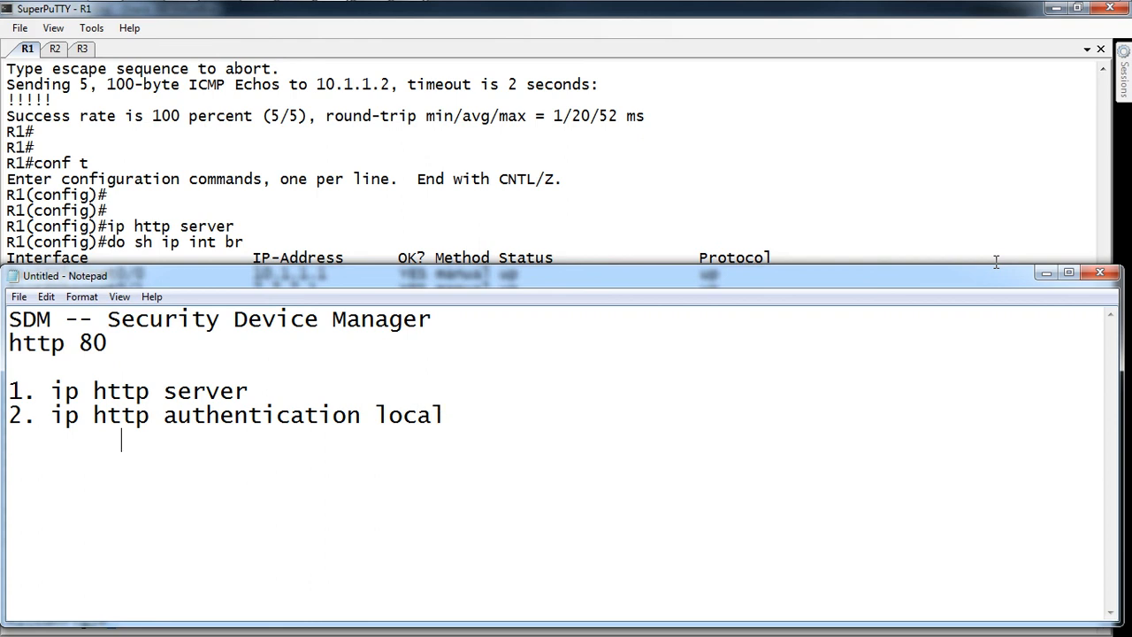
pyautogui.write("don't forge")
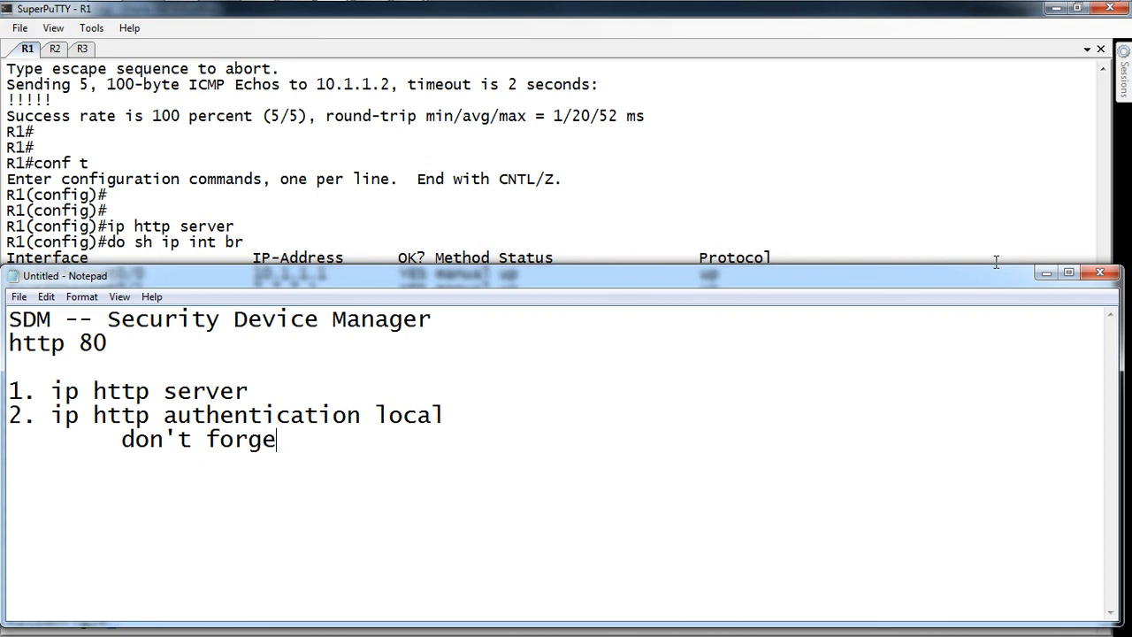
pyautogui.write('t to creat')
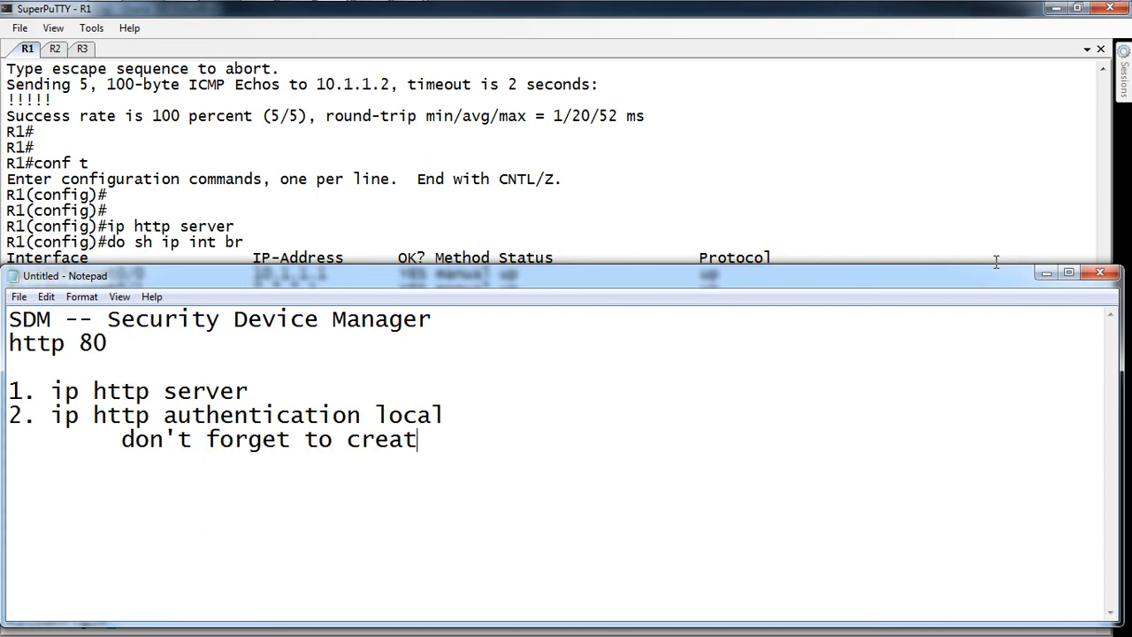
pyautogui.write('e a use')
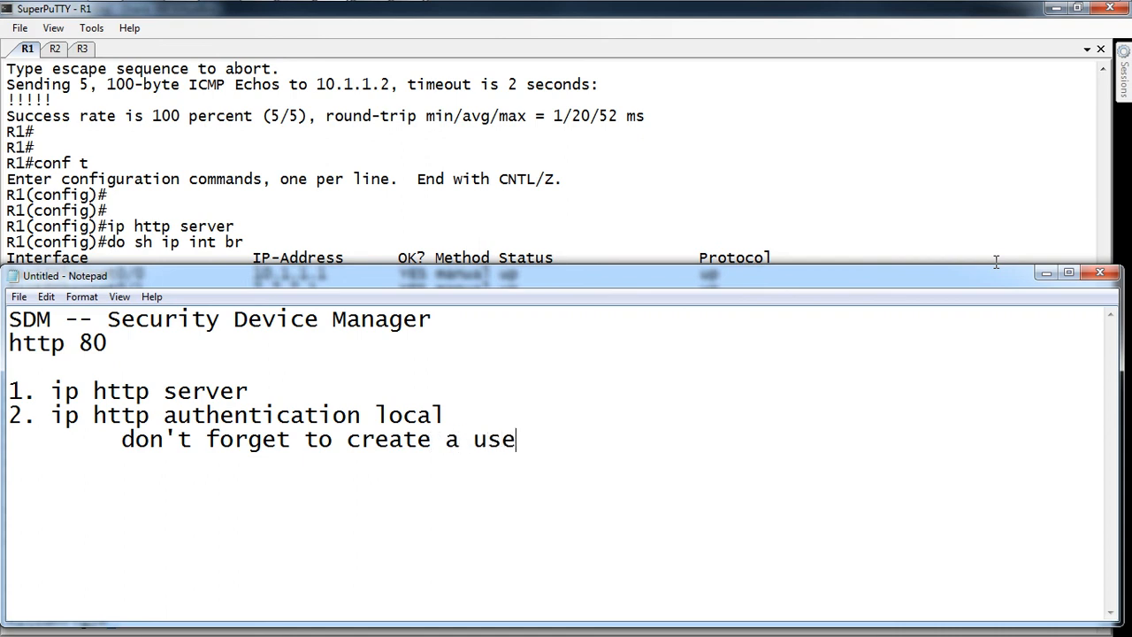
pyautogui.write('r with privil')
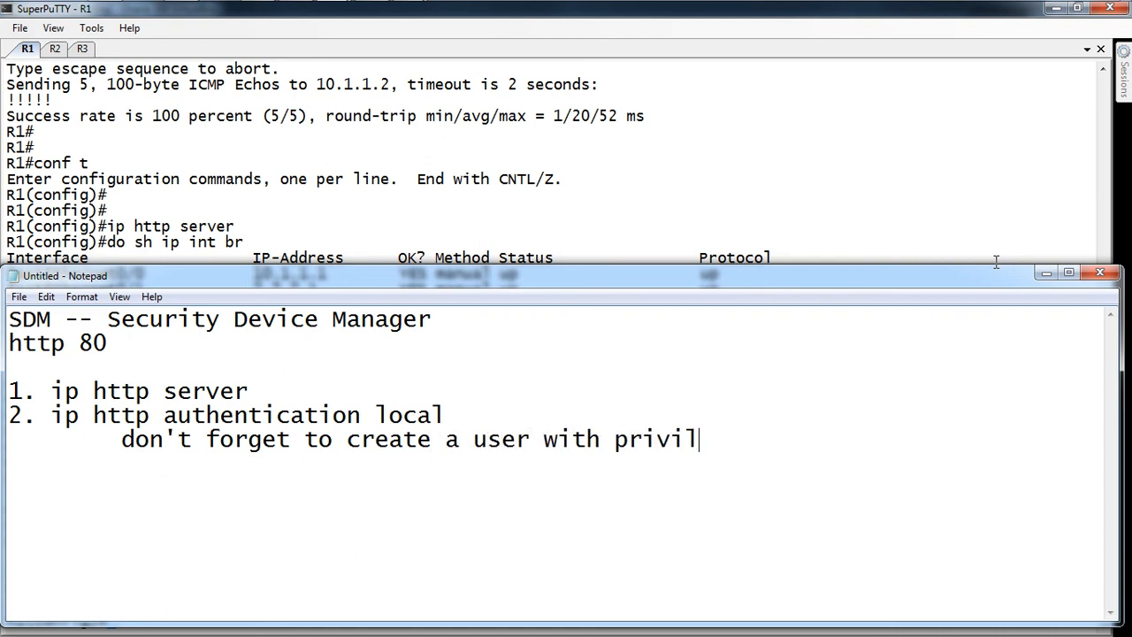
pyautogui.write('ege level ')
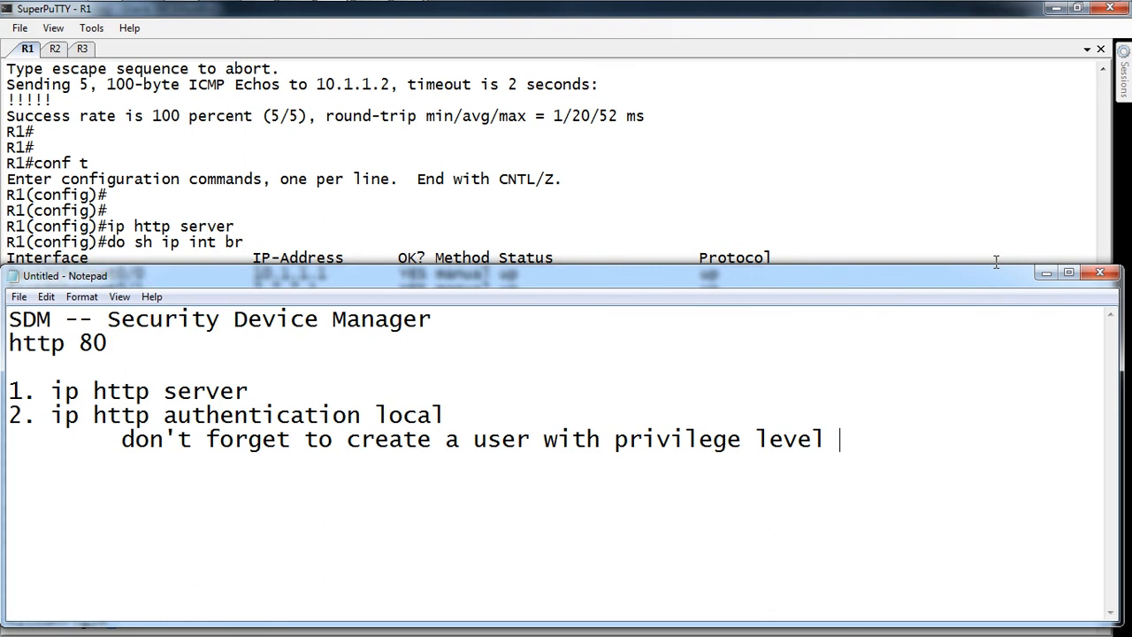
pyautogui.write('15')
pyautogui.press('Return')
pyautogui.write('CCP ')
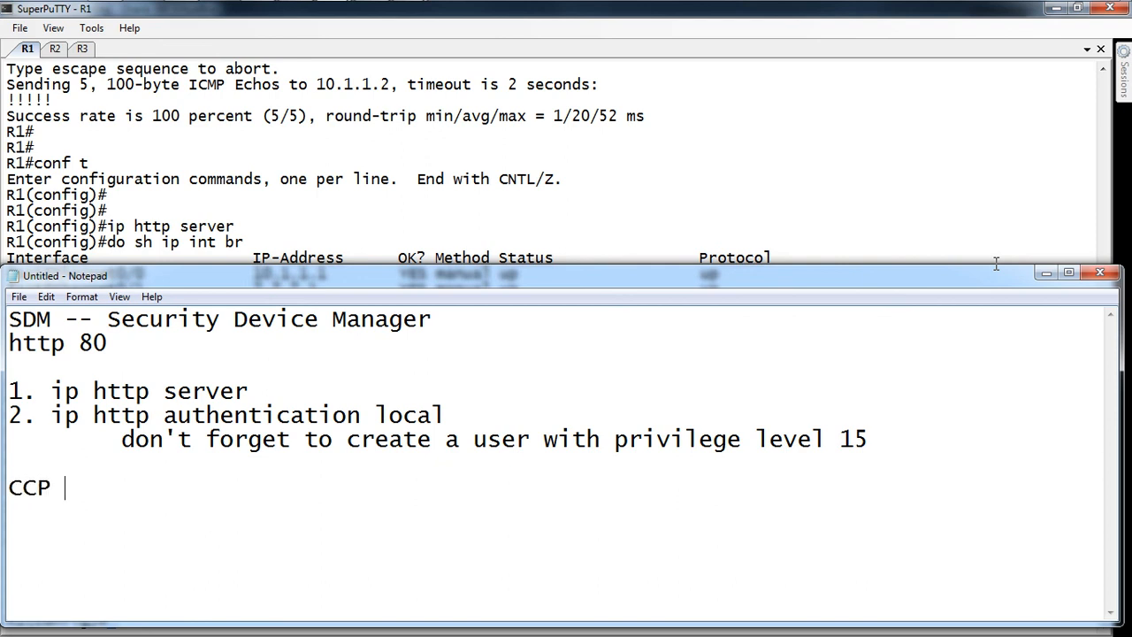
pyautogui.write('--> Cisco')
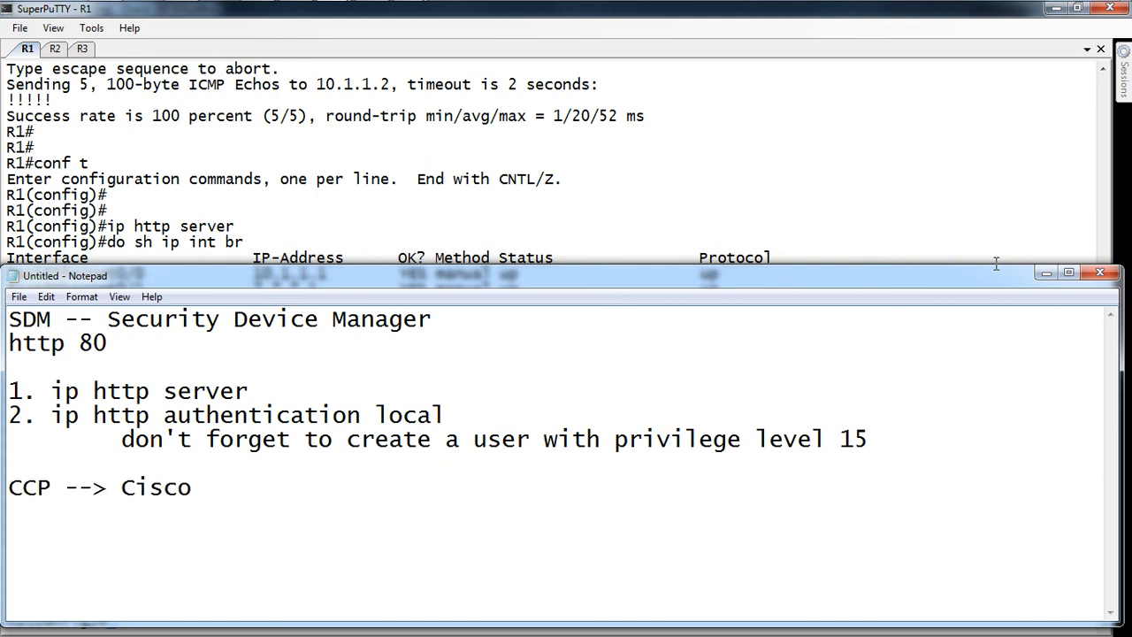
pyautogui.write(' Configu')
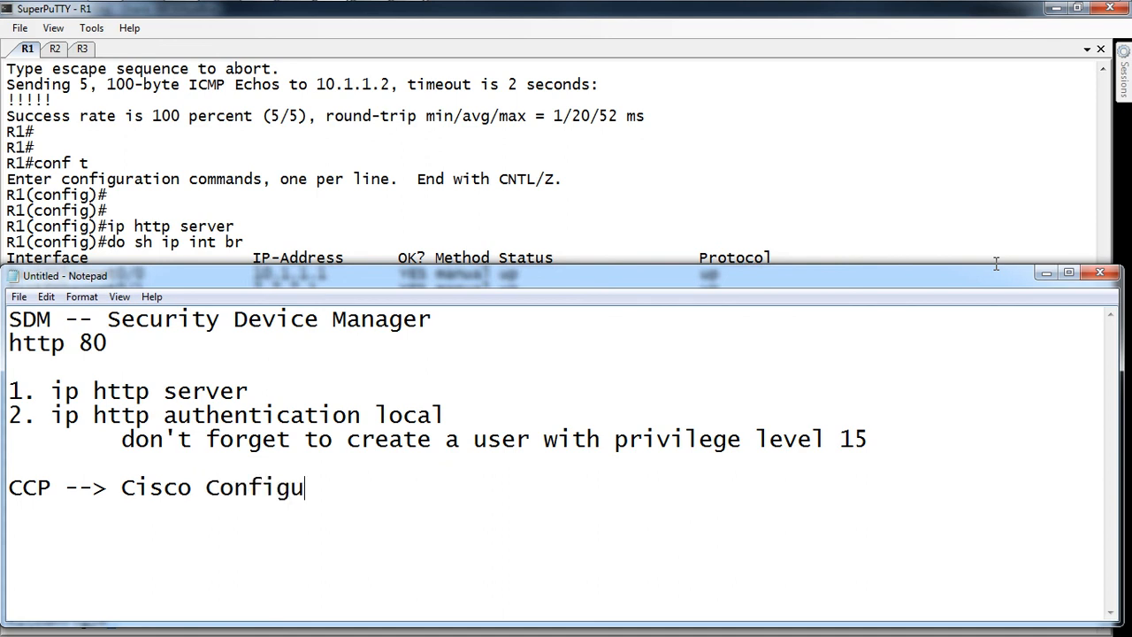
pyautogui.write('ration ')
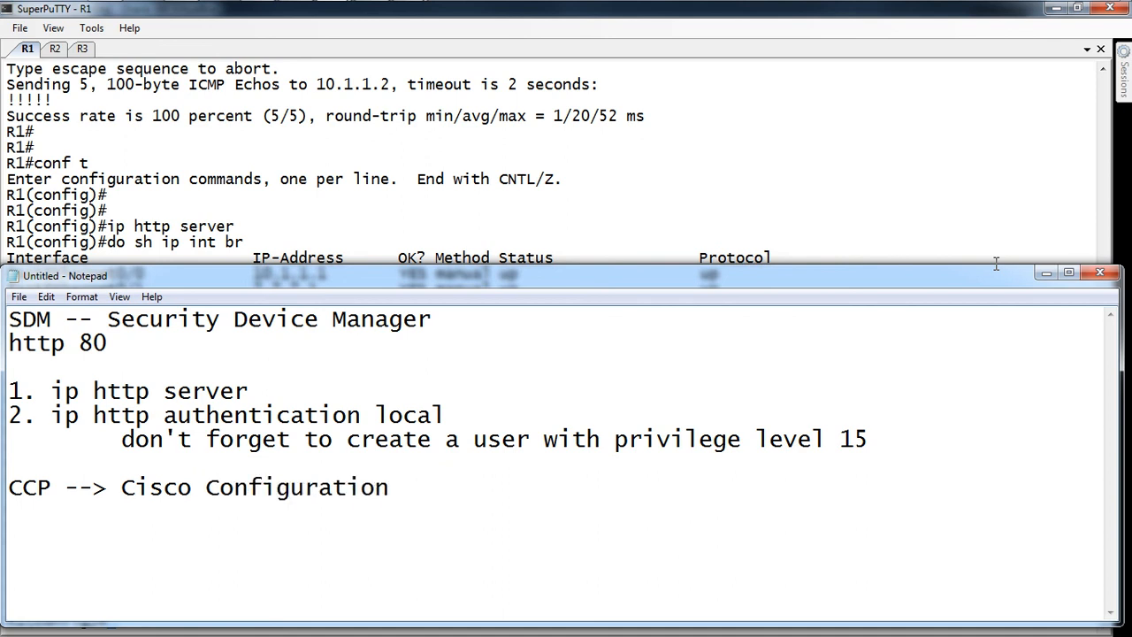
pyautogui.write('Profession')
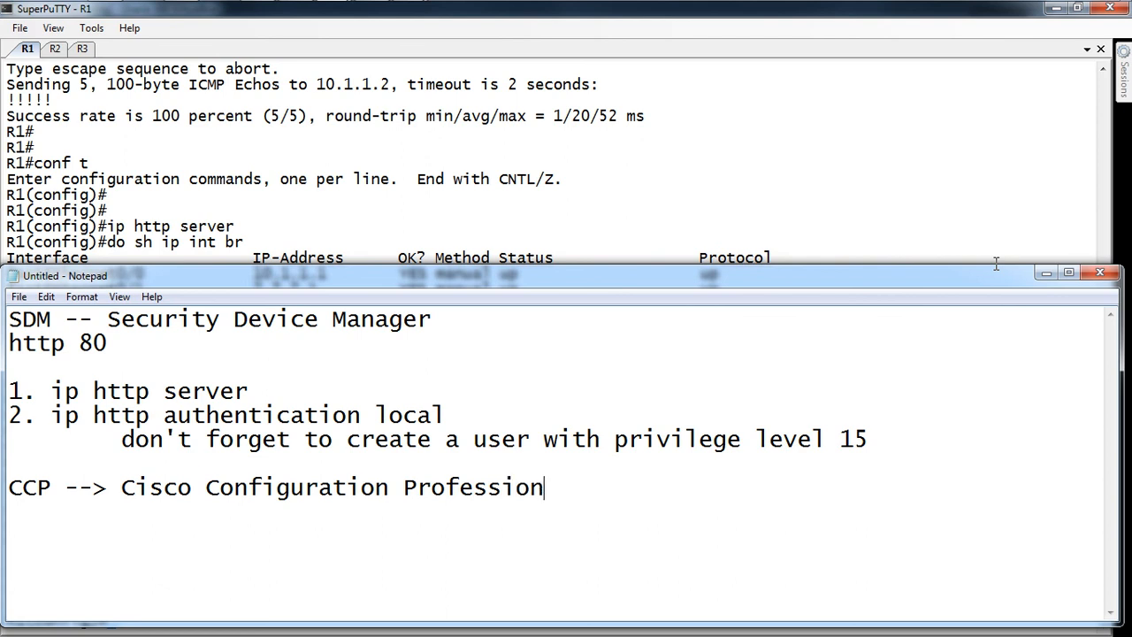
pyautogui.write('al')
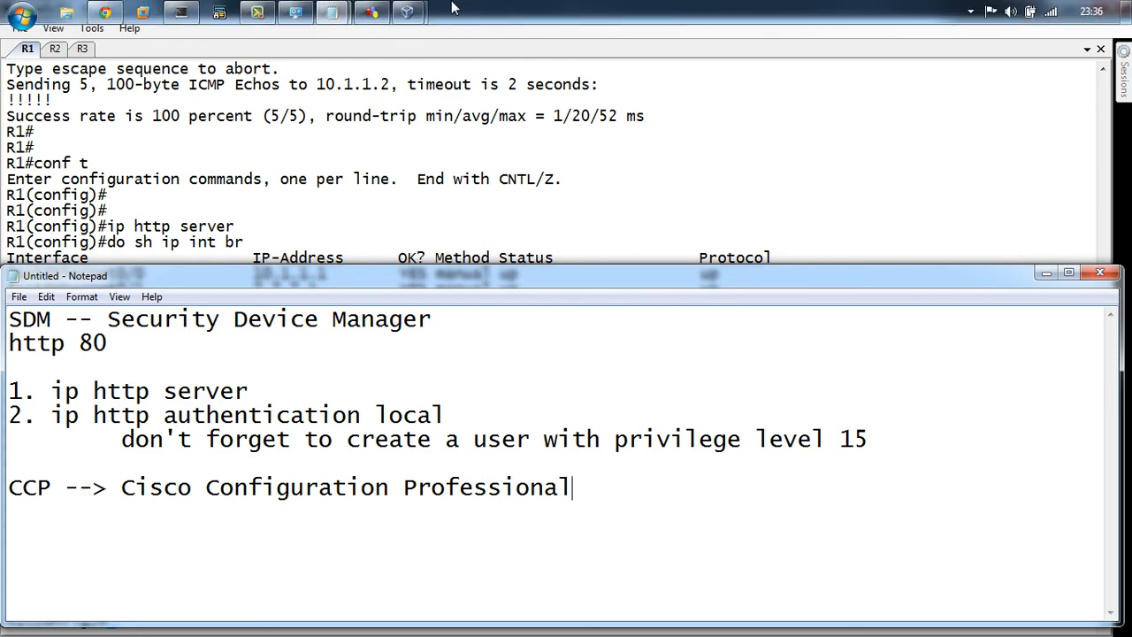
# Step: Check Cisco CP in the VirtualBox VM, then return to the GNS3 topology with R1, R2, R3, SW1 and C1
pyautogui.moveTo(416, 13)
pyautogui.click(454, 104)
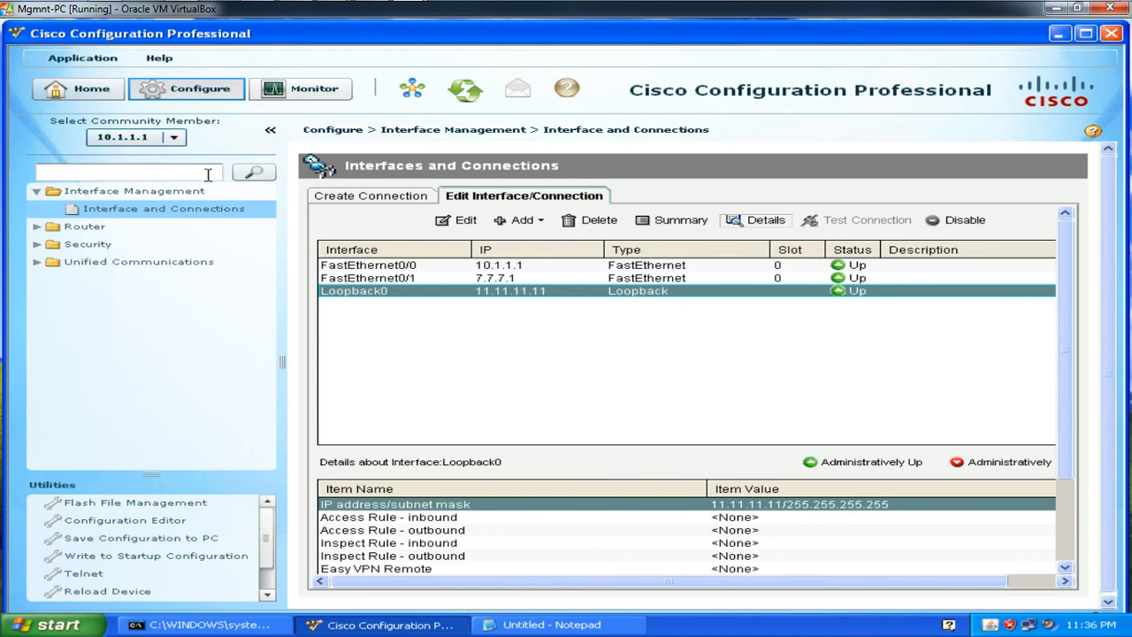
pyautogui.moveTo(215, 1)
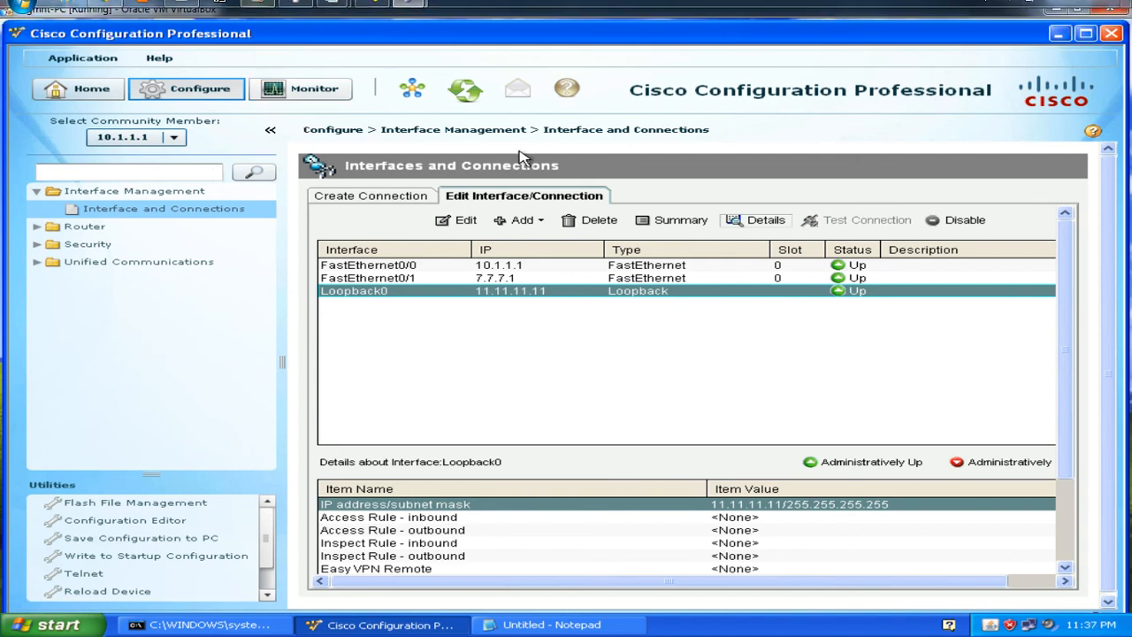
pyautogui.moveTo(409, 10)
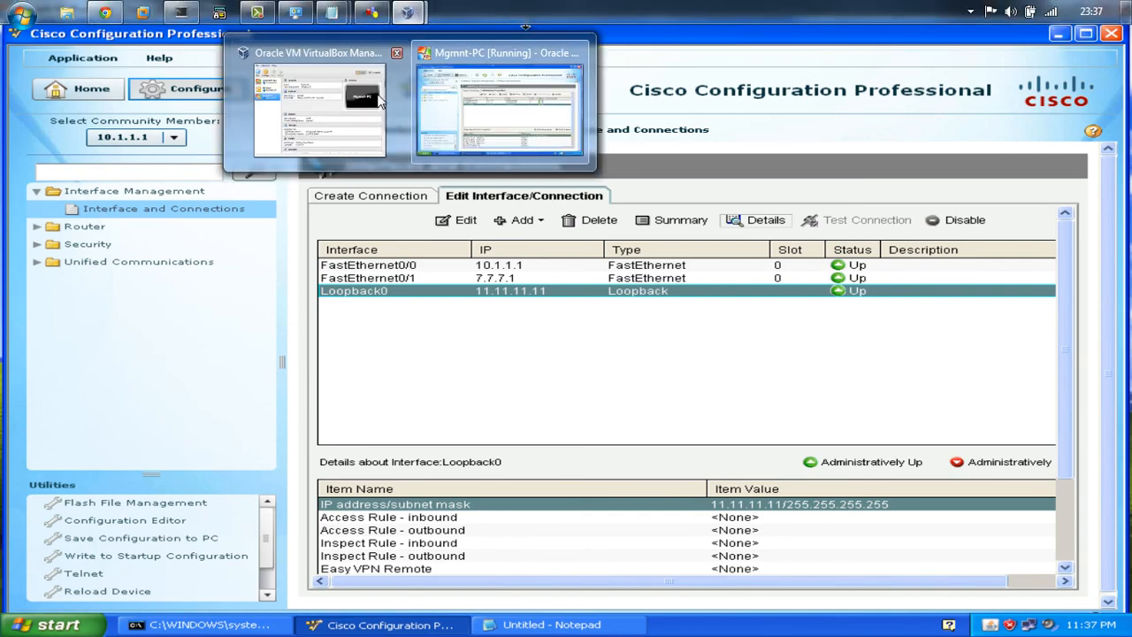
pyautogui.click(371, 12)
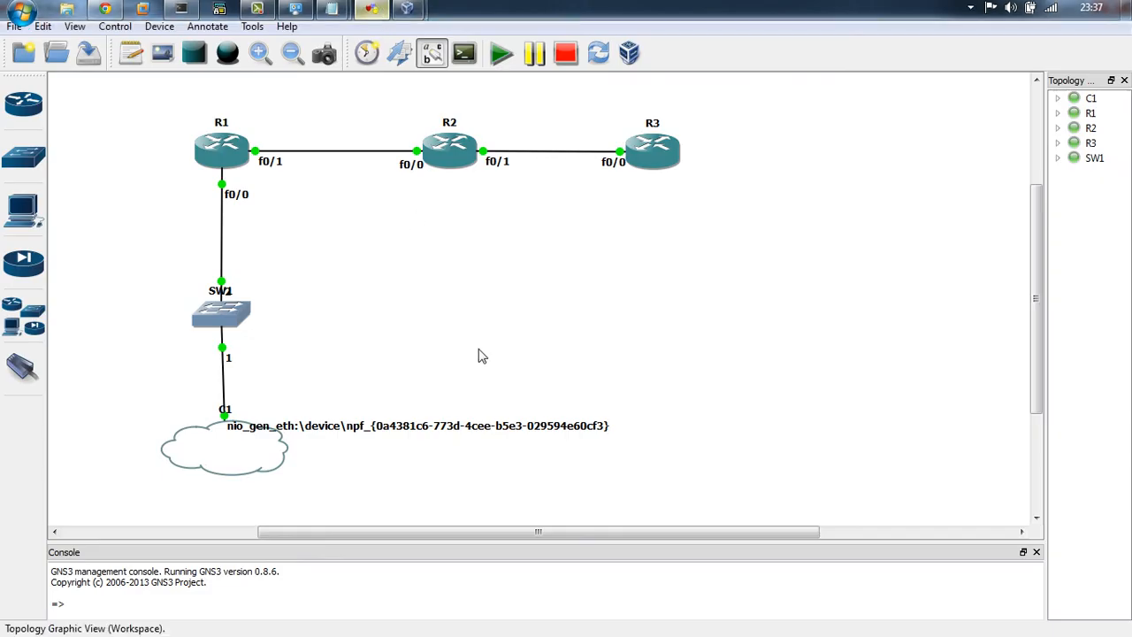